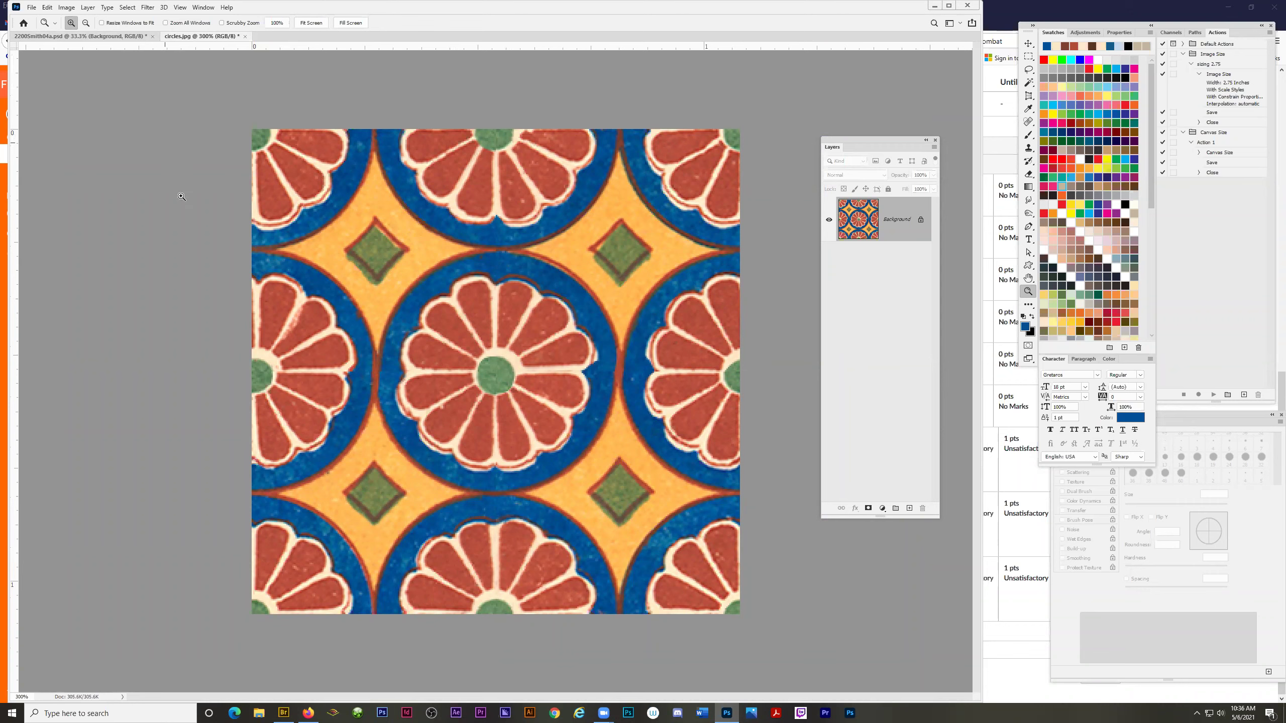
Select the entire circles.jpg image and try defining it as a pattern, cancelling at the pattern name.
left_click(126, 7)
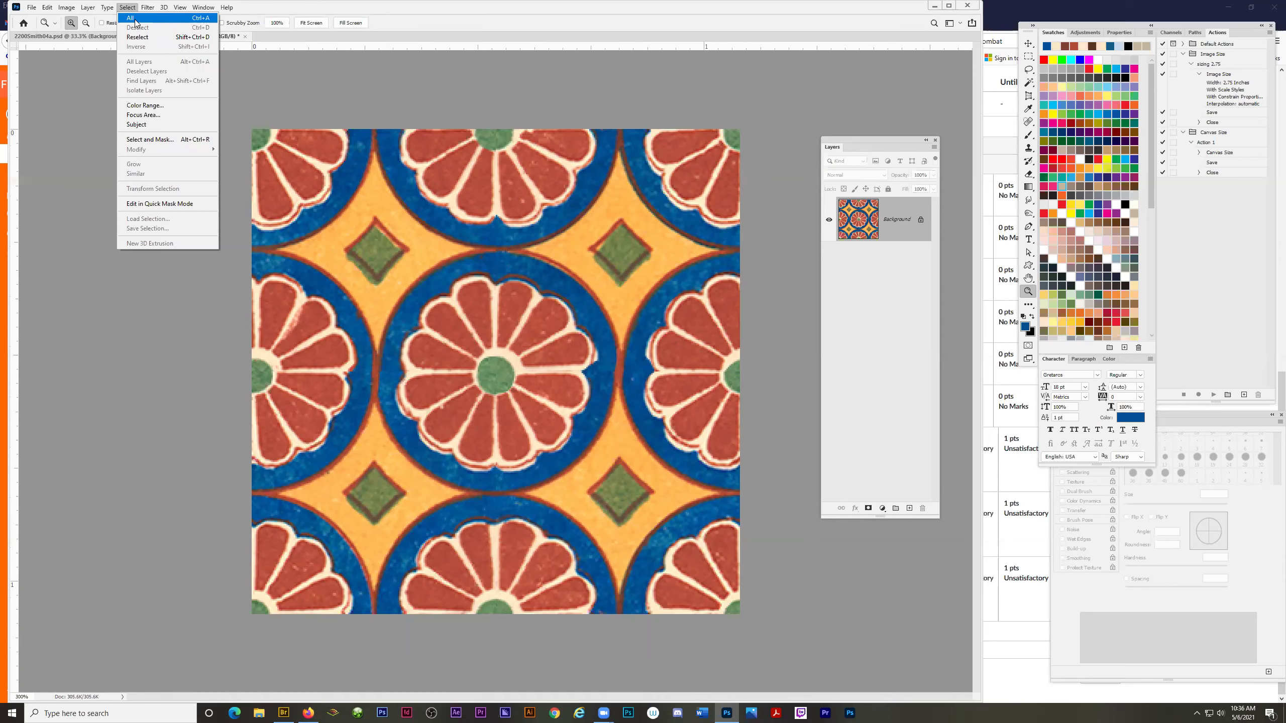
left_click(135, 22)
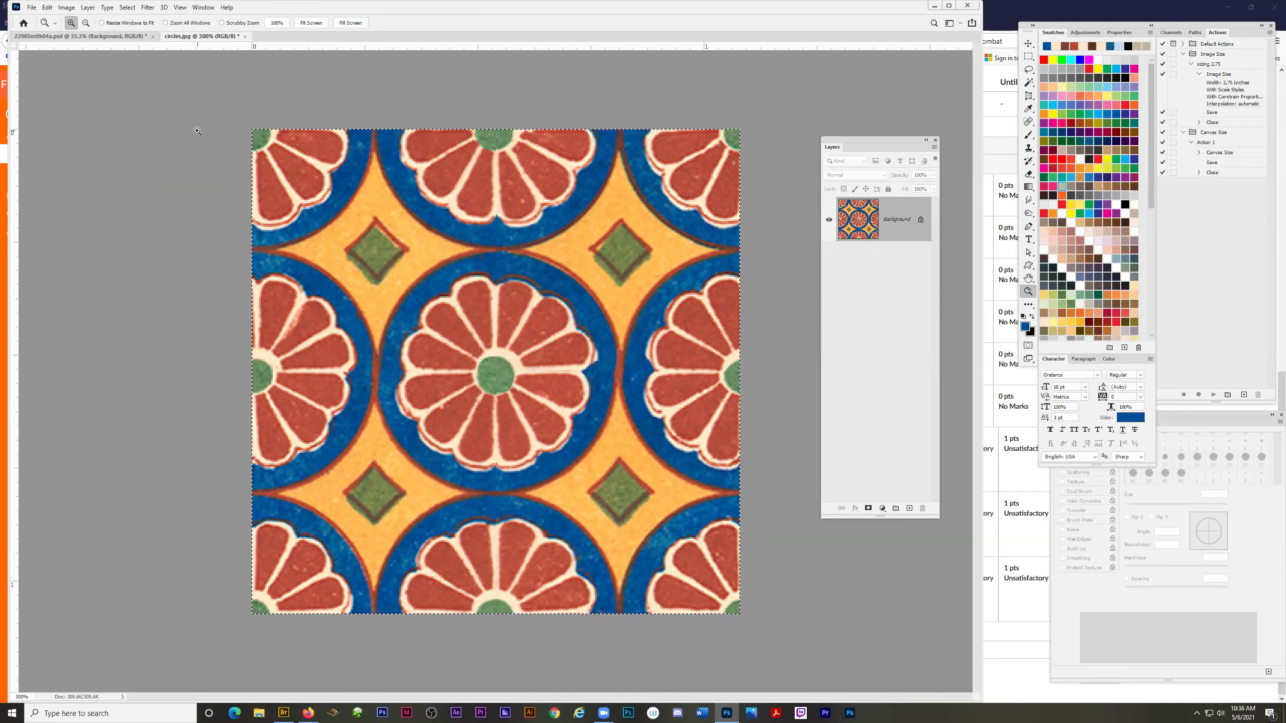
left_click(47, 7)
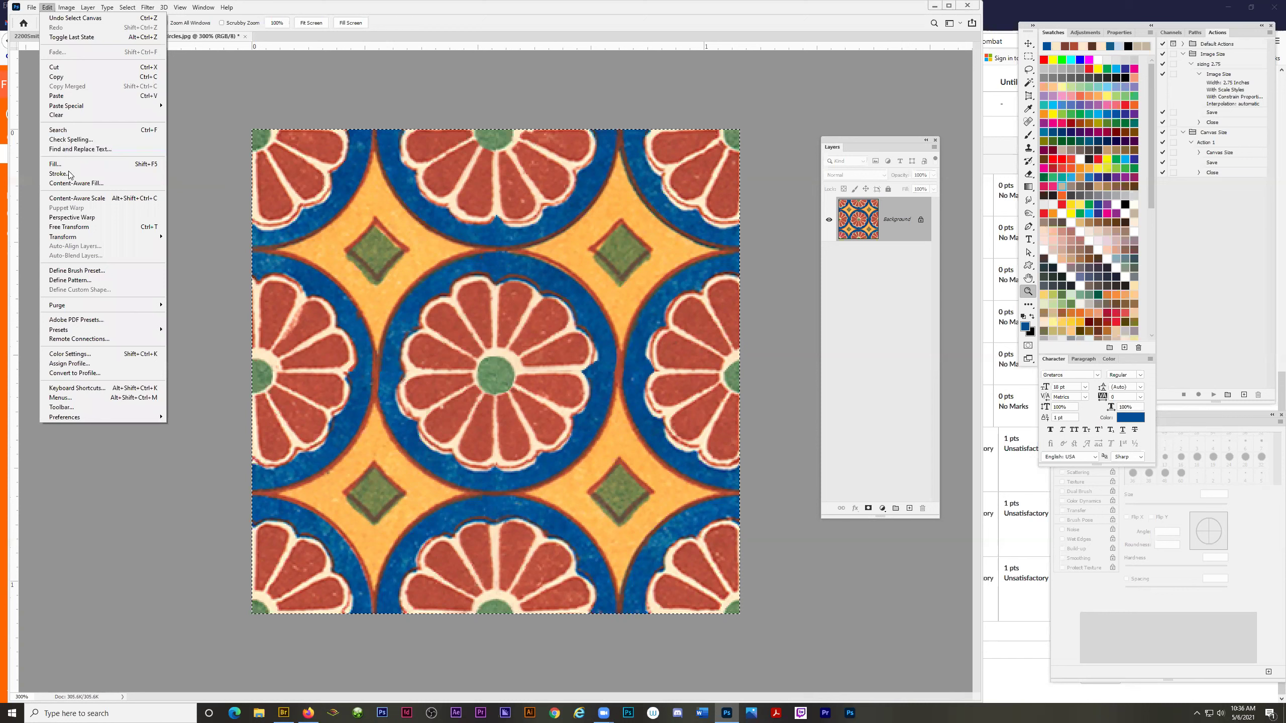
left_click(148, 279)
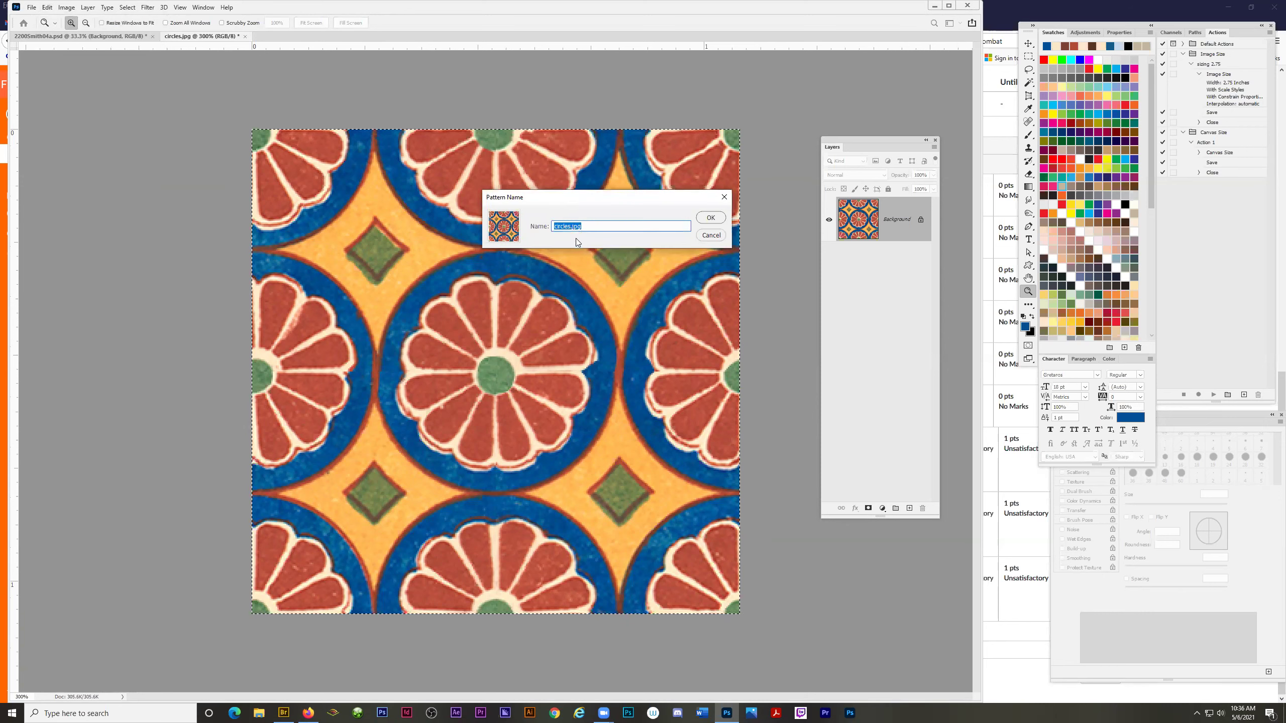
left_click(706, 237)
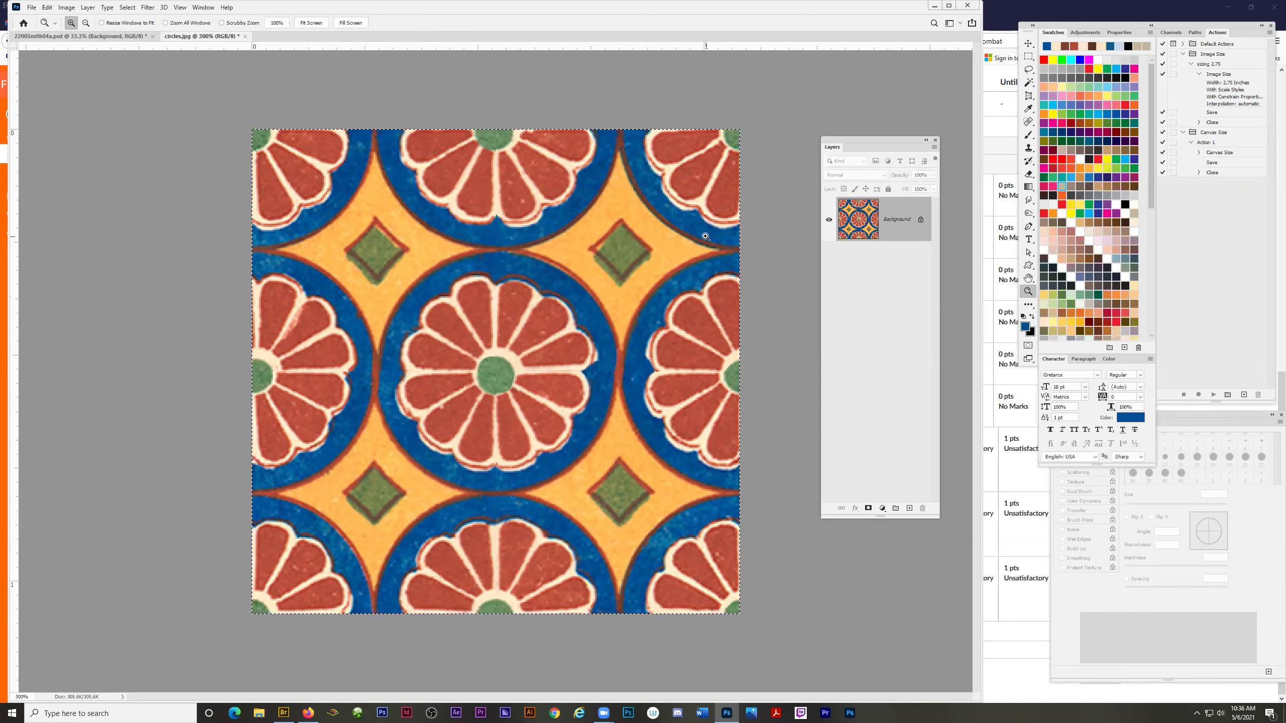
Switch to the document with the faded circle-pattern background and expand its Background group.
left_click(111, 36)
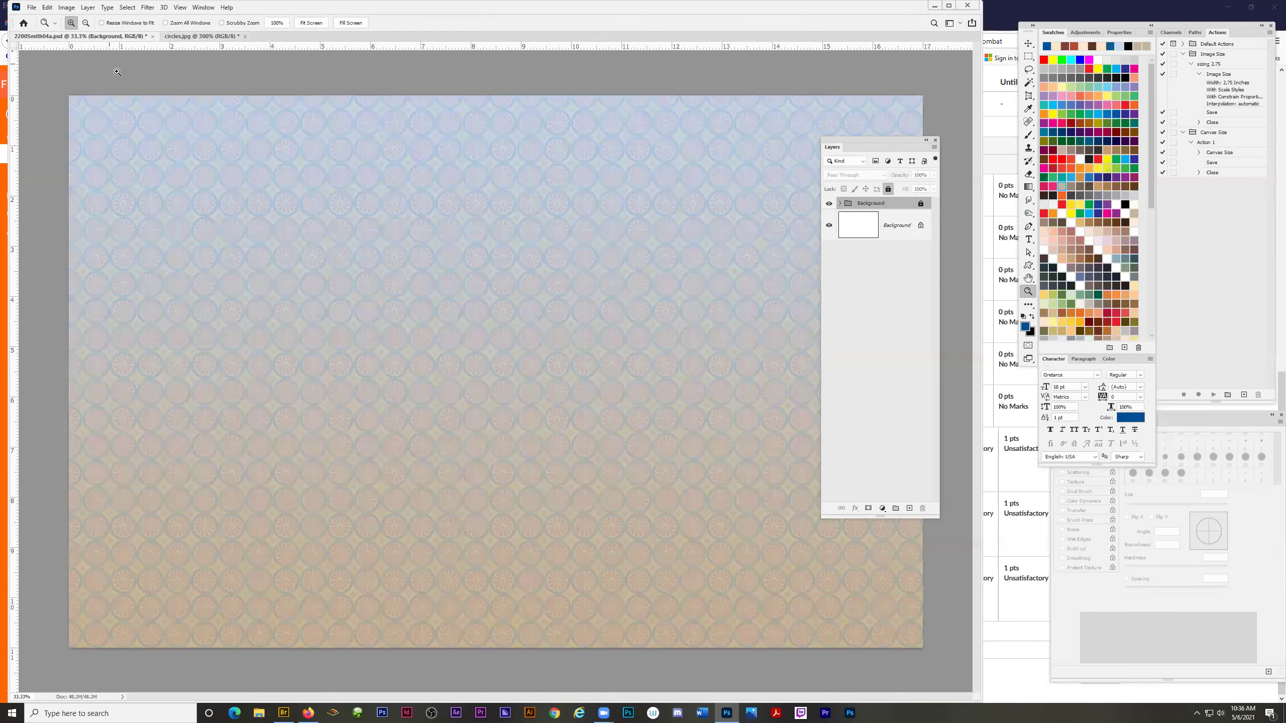
left_click_drag(864, 140, 868, 200)
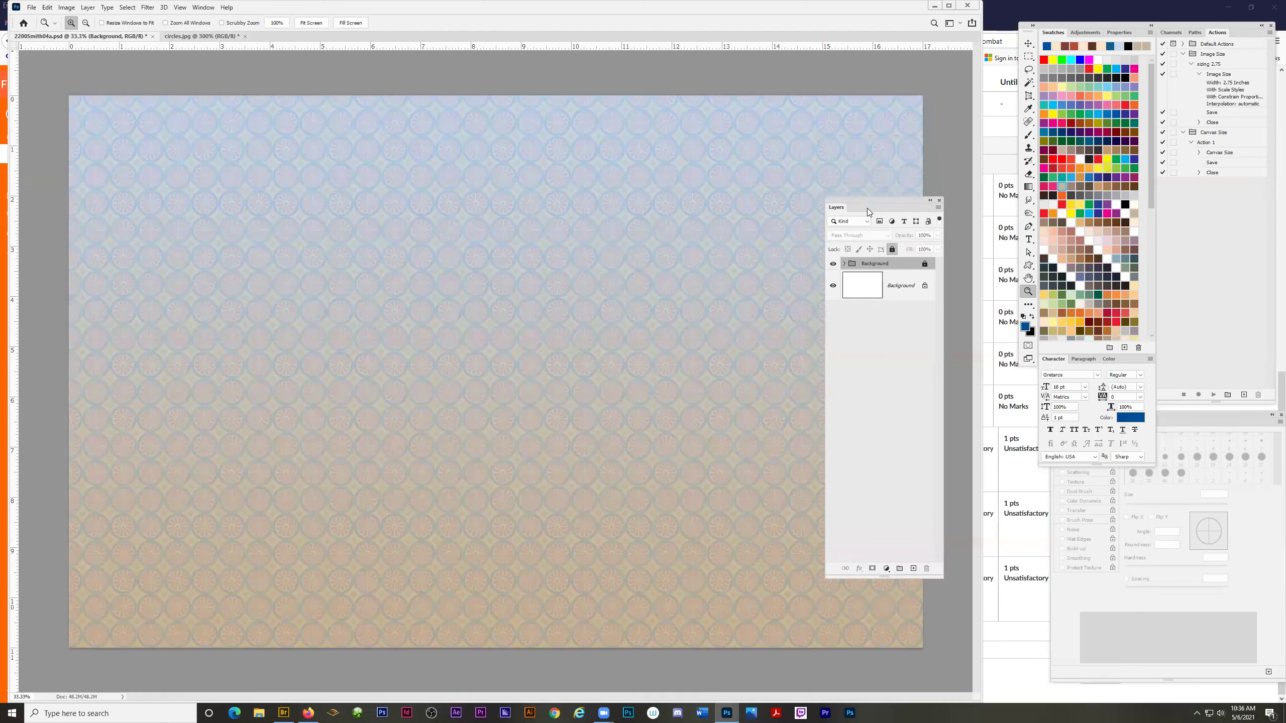
left_click(844, 264)
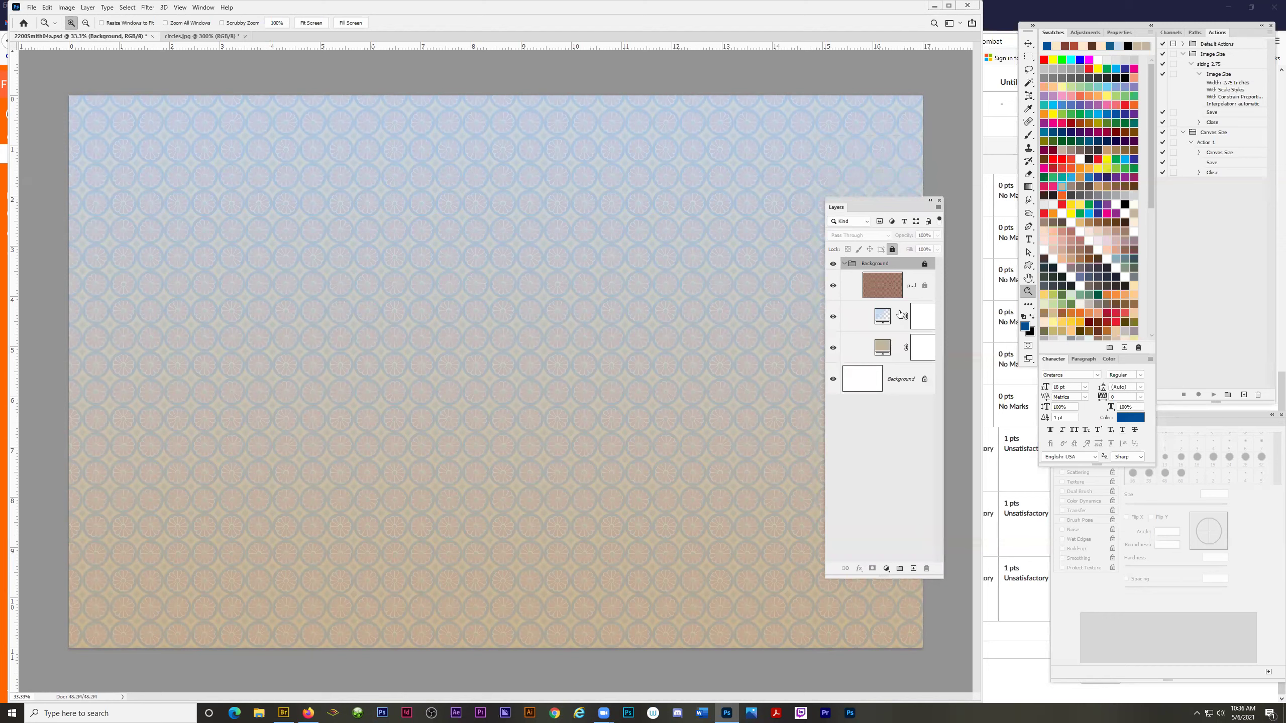
Add a new layer in the locked Background group and try to fill it with the circle pattern.
left_click(914, 569)
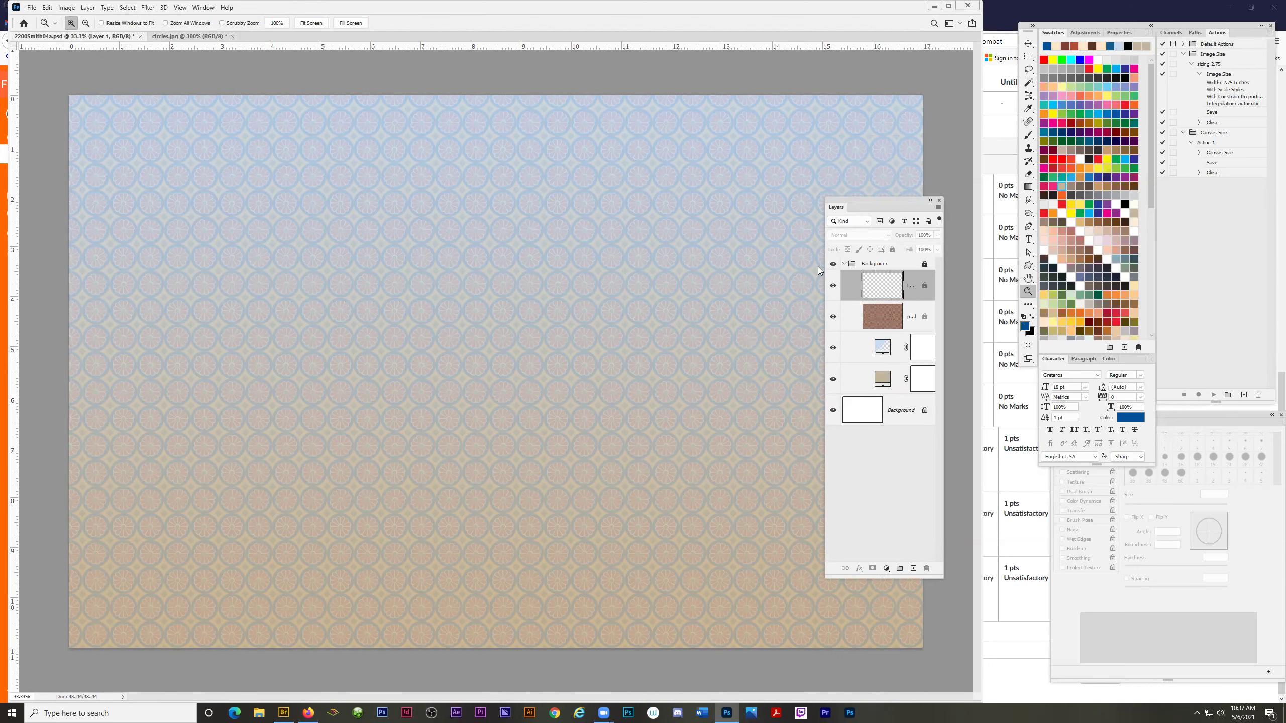
left_click(48, 7)
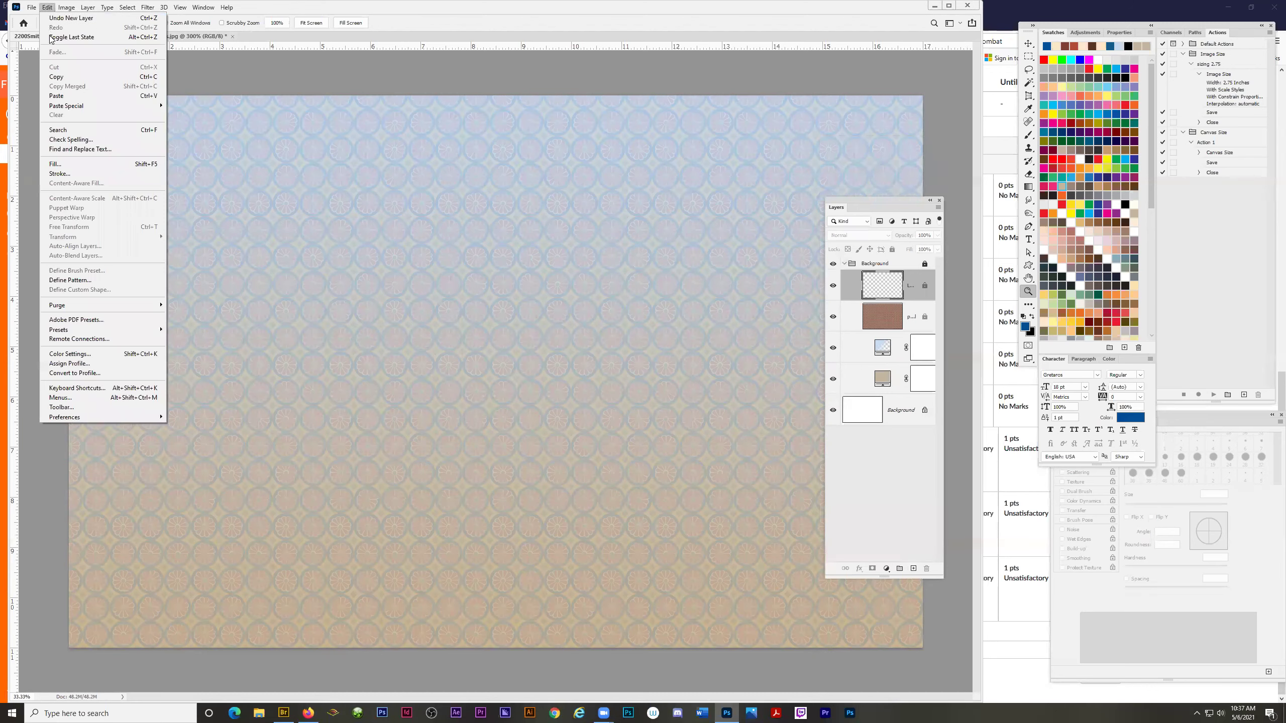
left_click(92, 163)
left_click(647, 117)
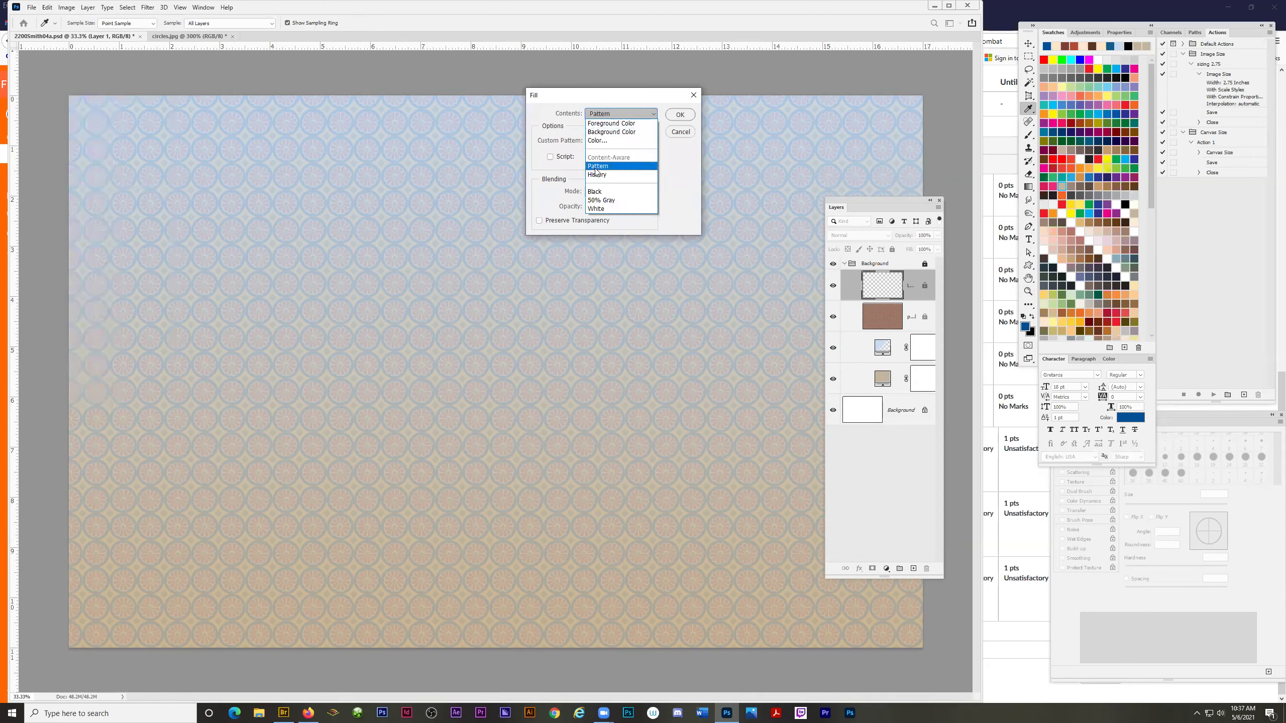
left_click(596, 124)
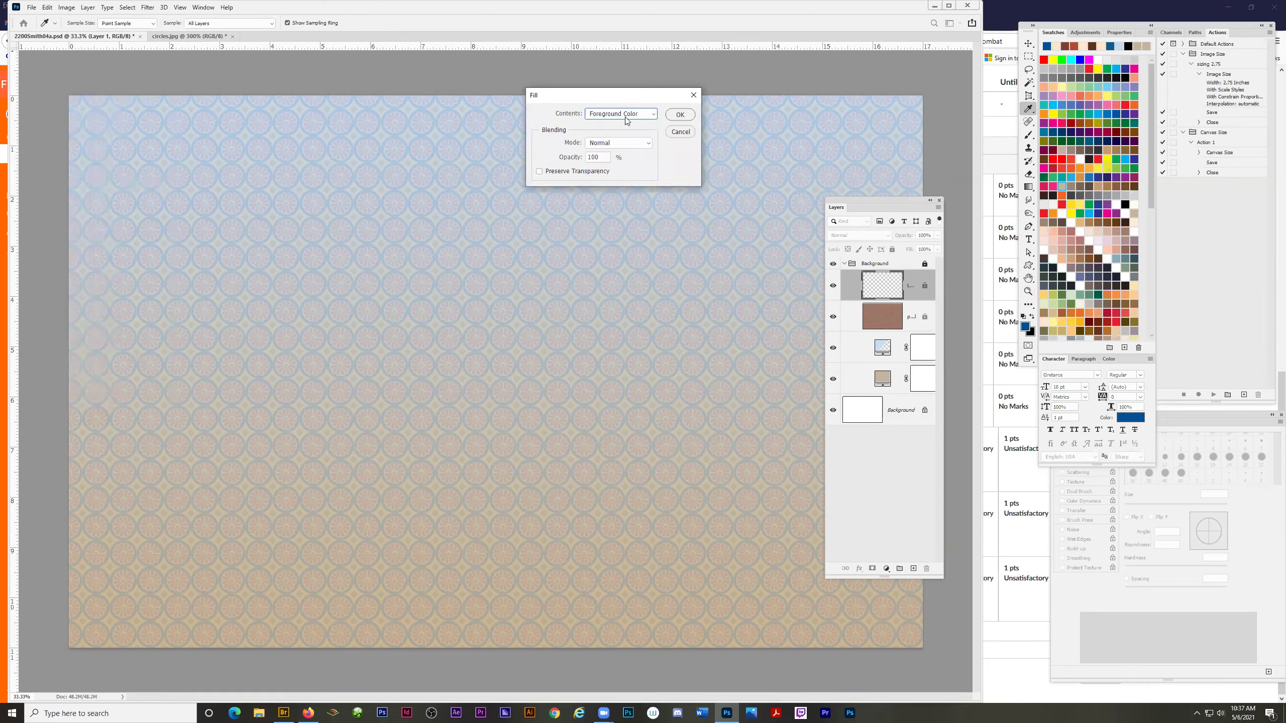
left_click(652, 115)
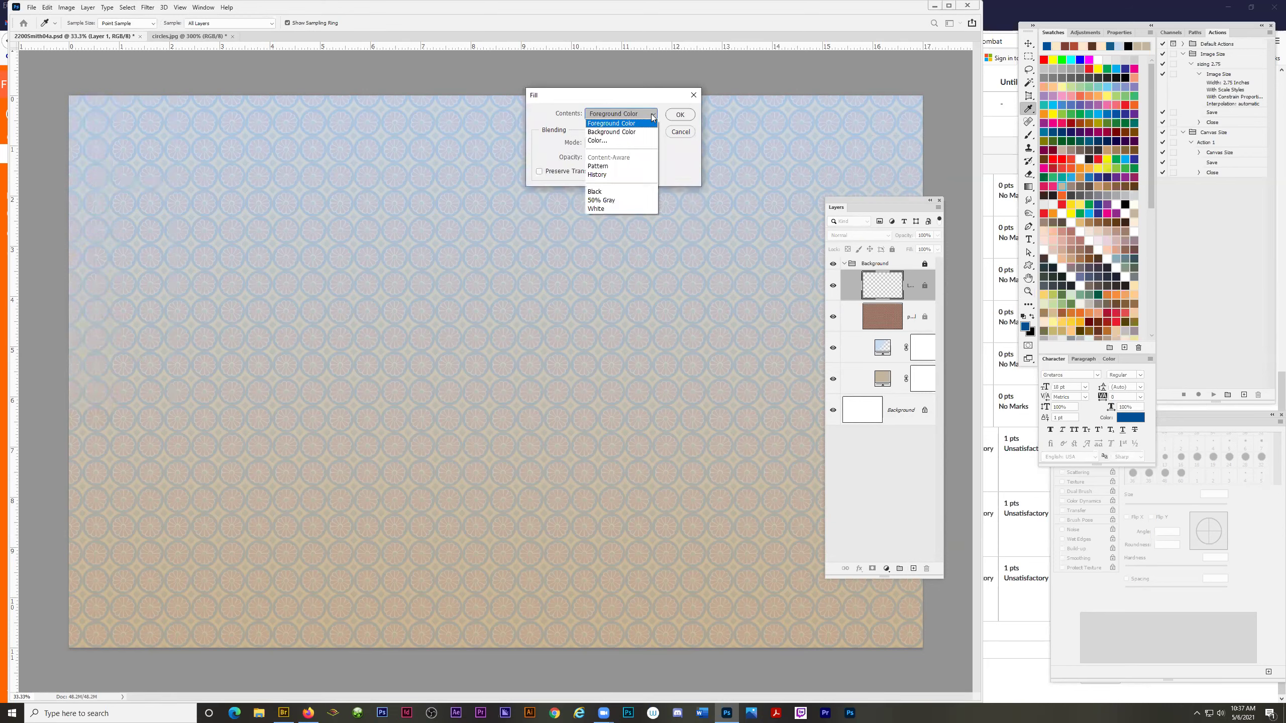
left_click(597, 166)
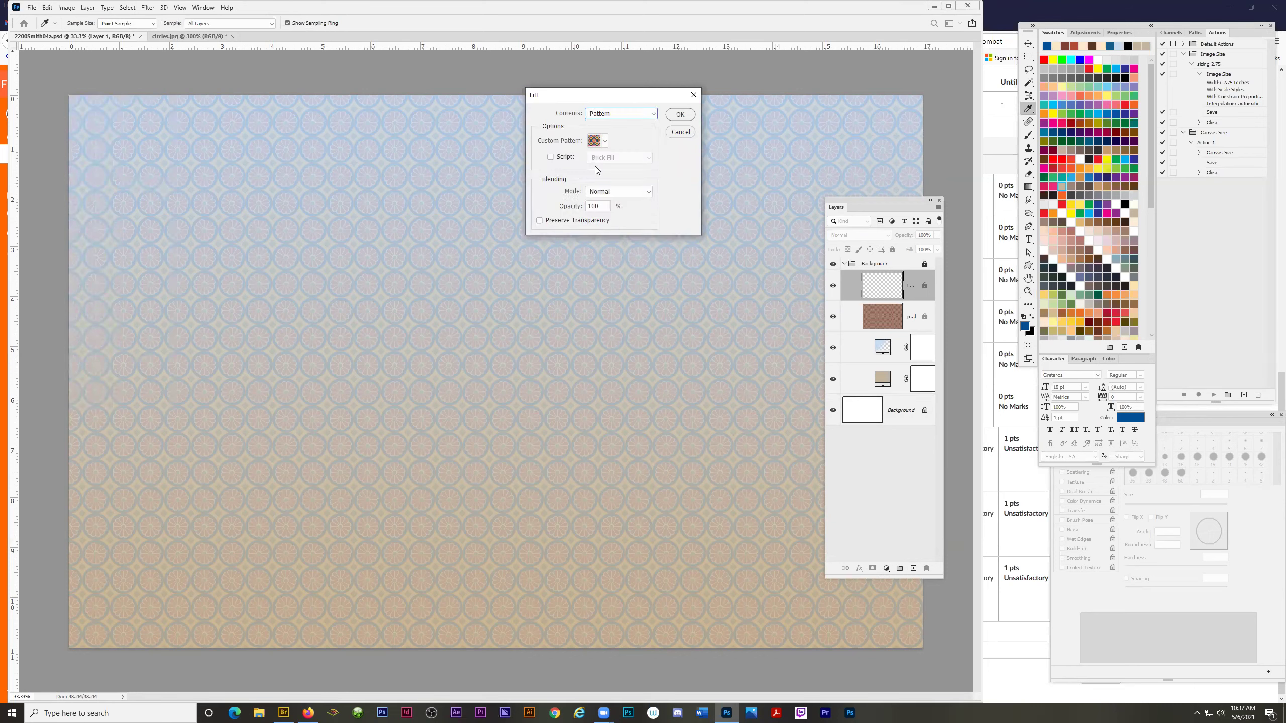
left_click(605, 141)
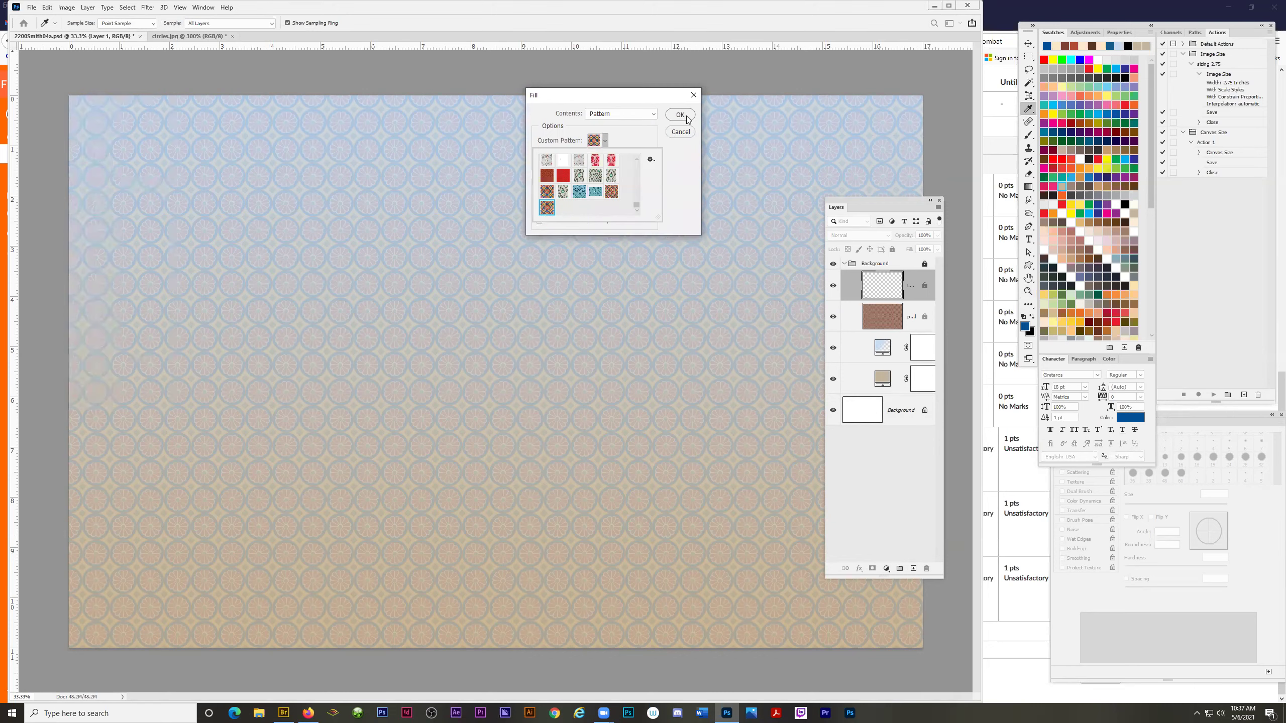
left_click(680, 116)
key("z")
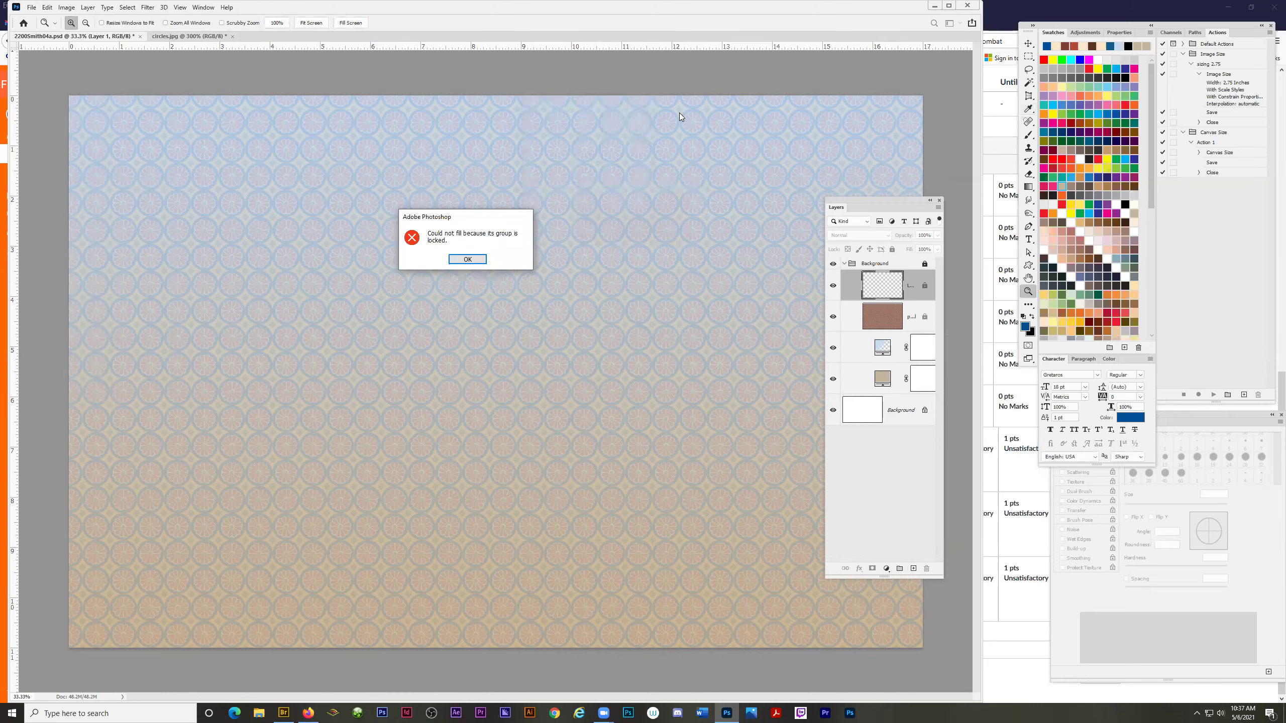
left_click(468, 259)
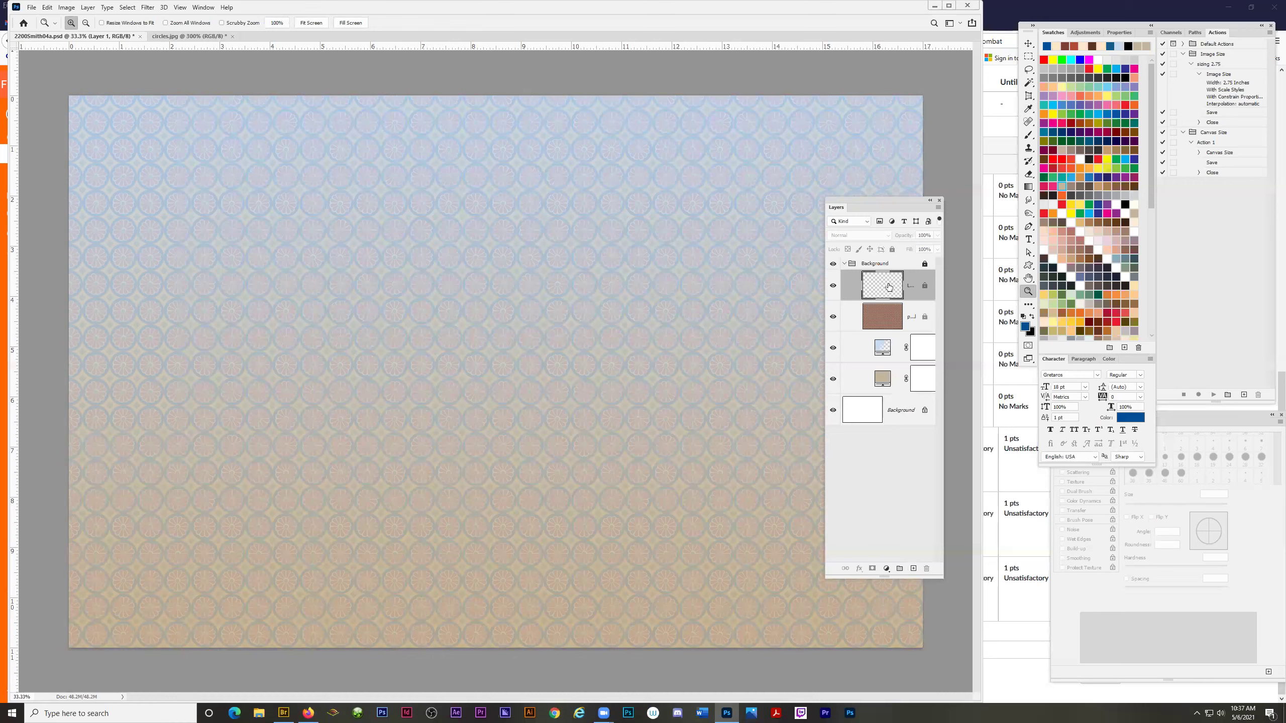
Unlock the Background group, delete its empty new layer and collapse the group.
left_click_drag(891, 286, 929, 555)
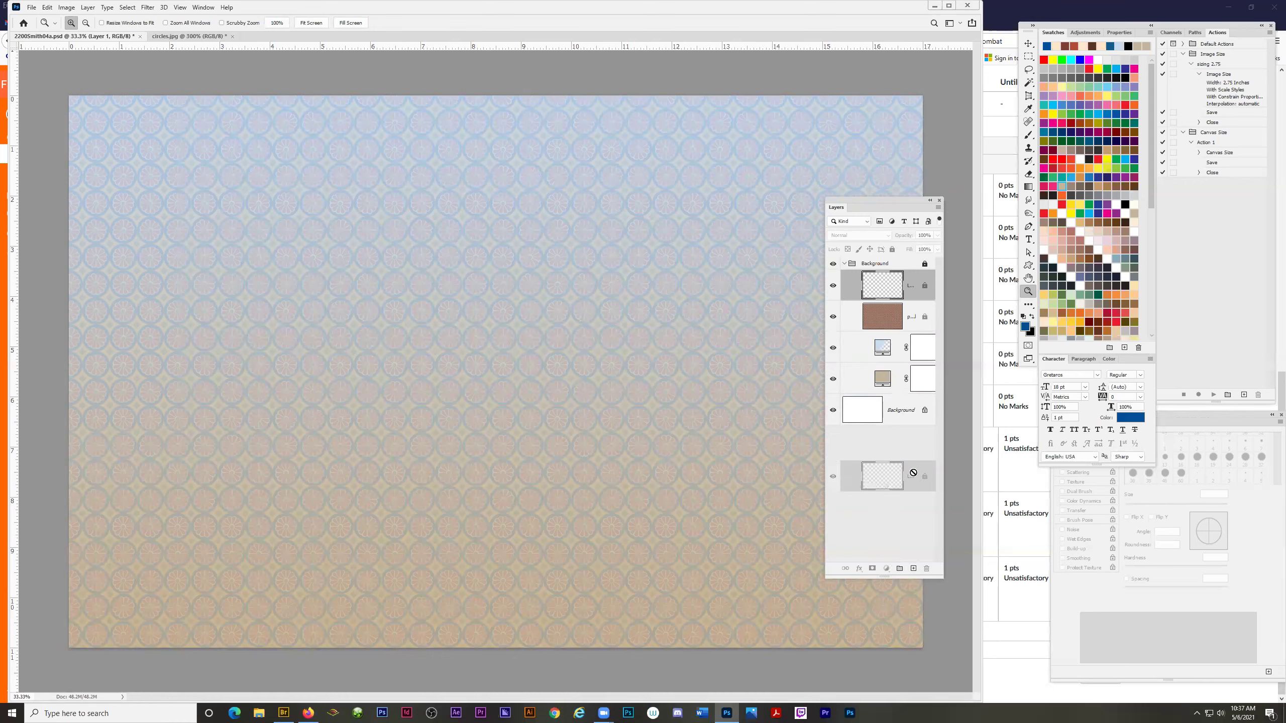
left_click(924, 264)
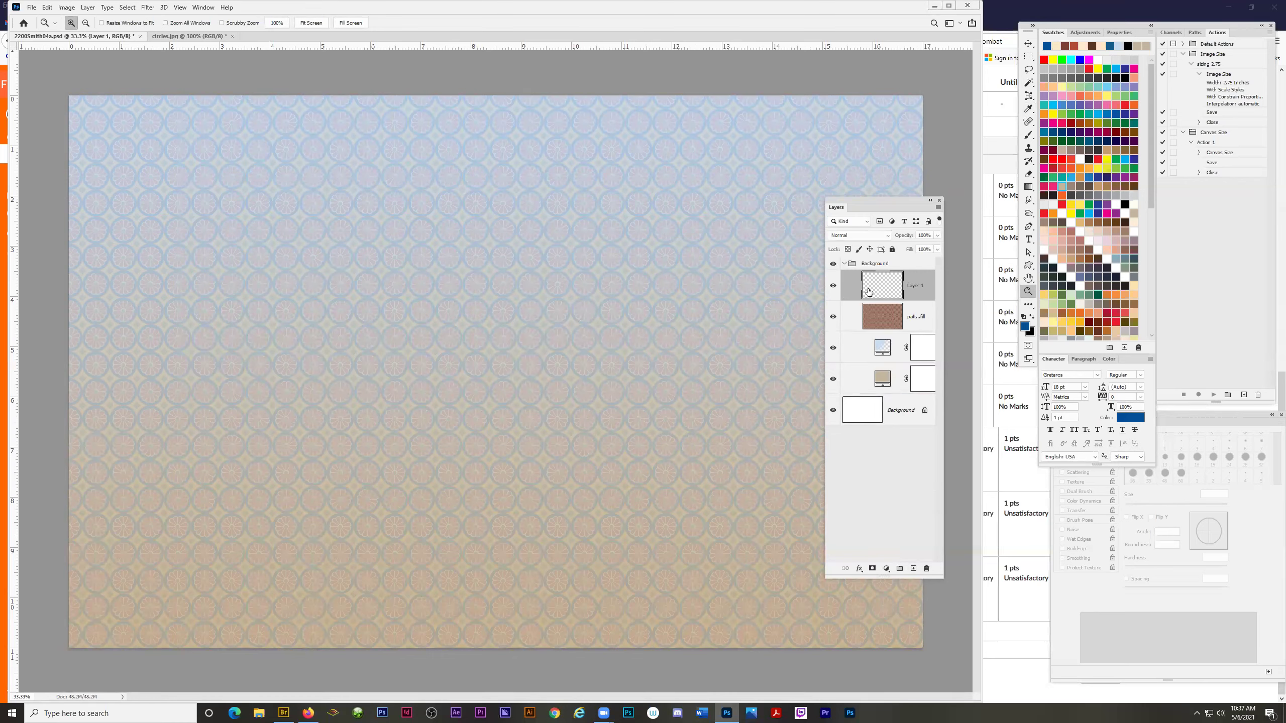
left_click_drag(880, 285, 926, 569)
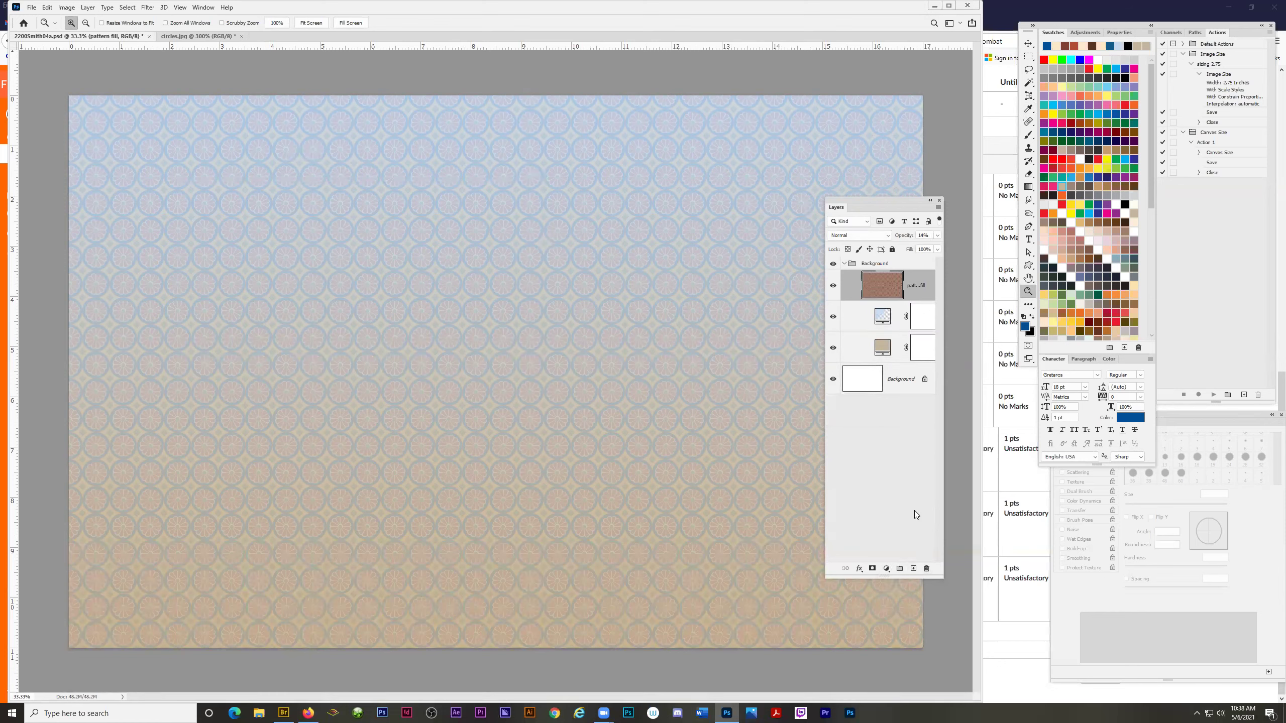
left_click(844, 263)
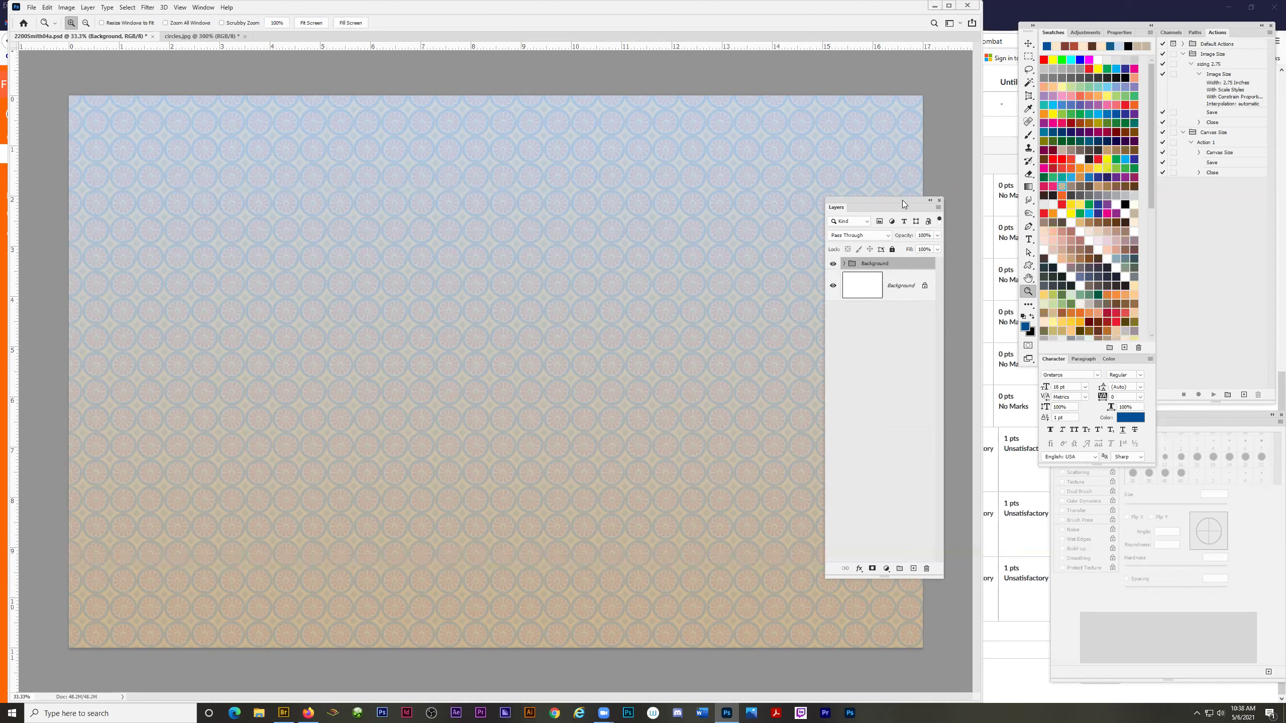
Create a new layer group named "pattern swatches" above the Background group.
left_click_drag(902, 200, 898, 204)
left_click(935, 213)
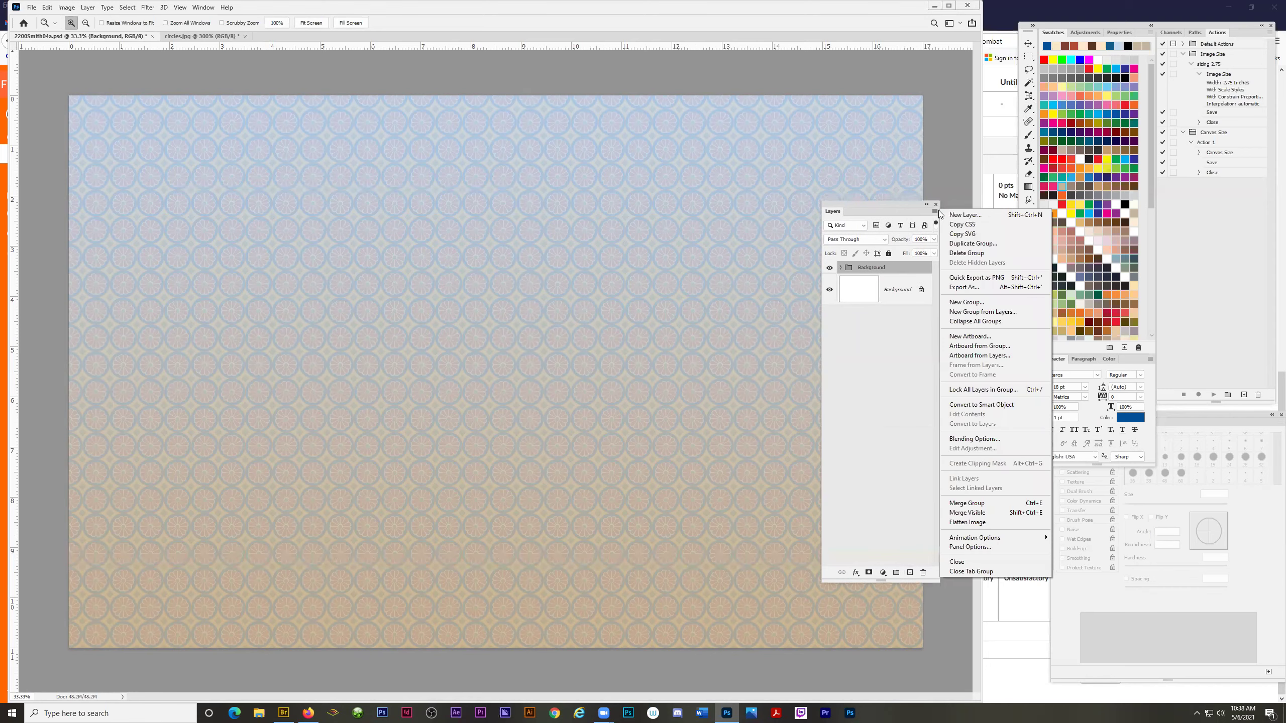
left_click(959, 303)
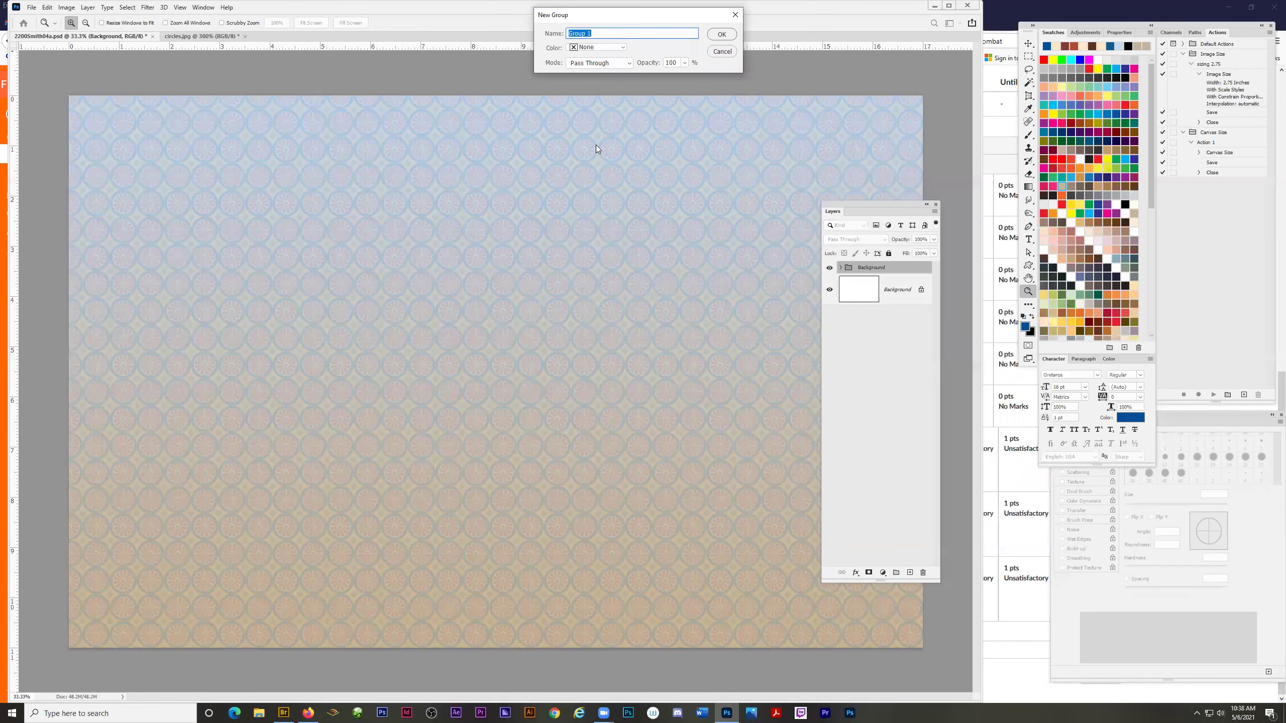
type("Sw")
type("pattern")
type("swatches")
left_click(725, 35)
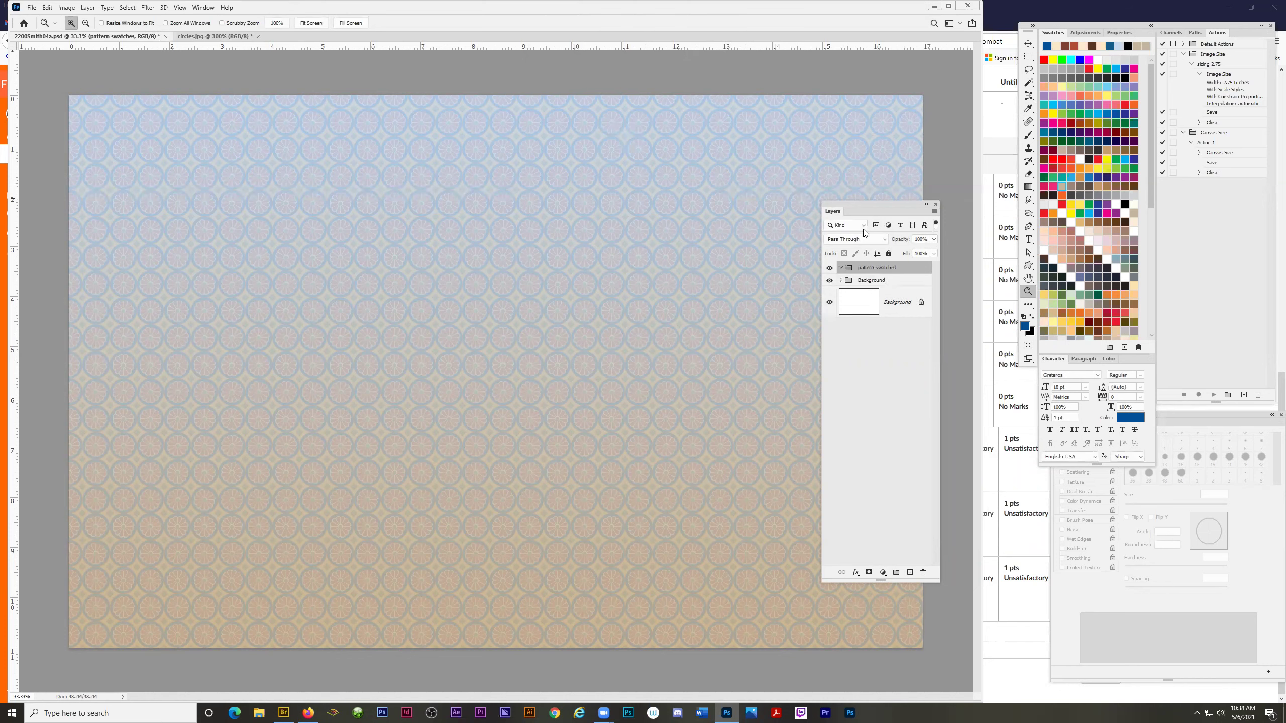
Lock the Background group and add a new empty layer inside the pattern swatches group.
left_click(870, 282)
left_click(889, 253)
left_click(867, 270)
left_click(910, 572)
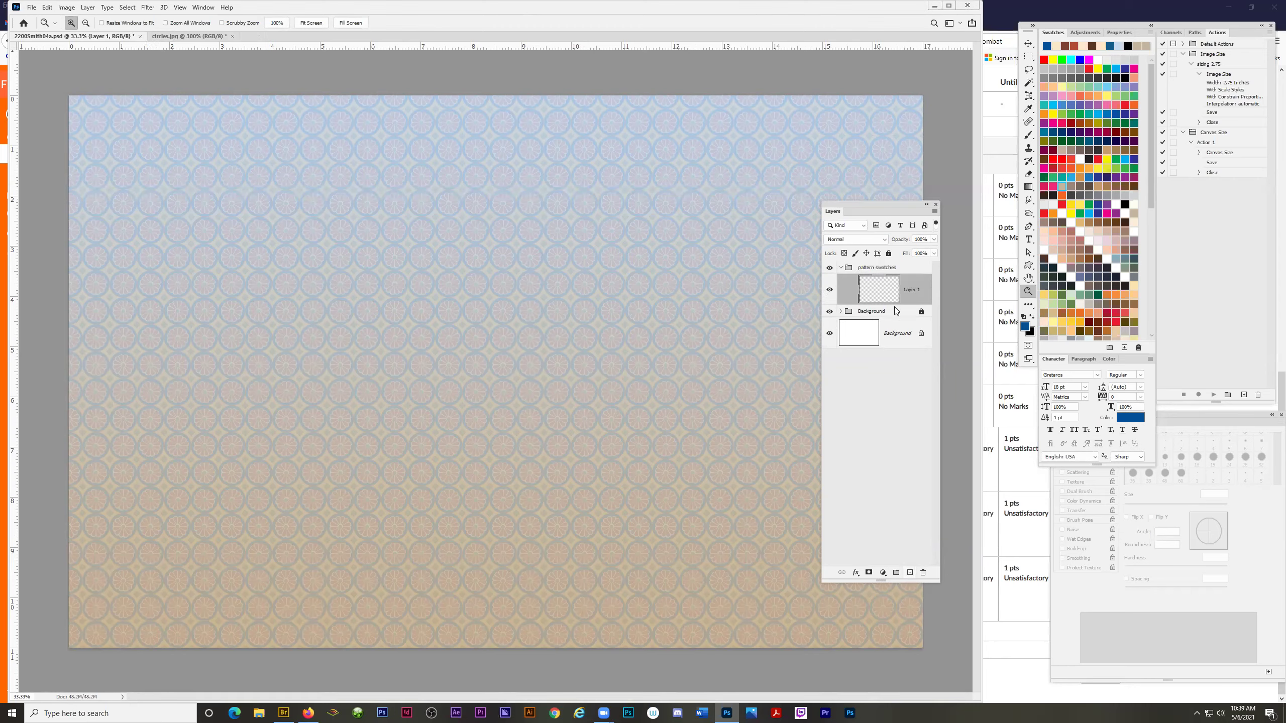
Widen the Layers panel and rename the new layer as "circle pattern".
left_click_drag(883, 205, 676, 193)
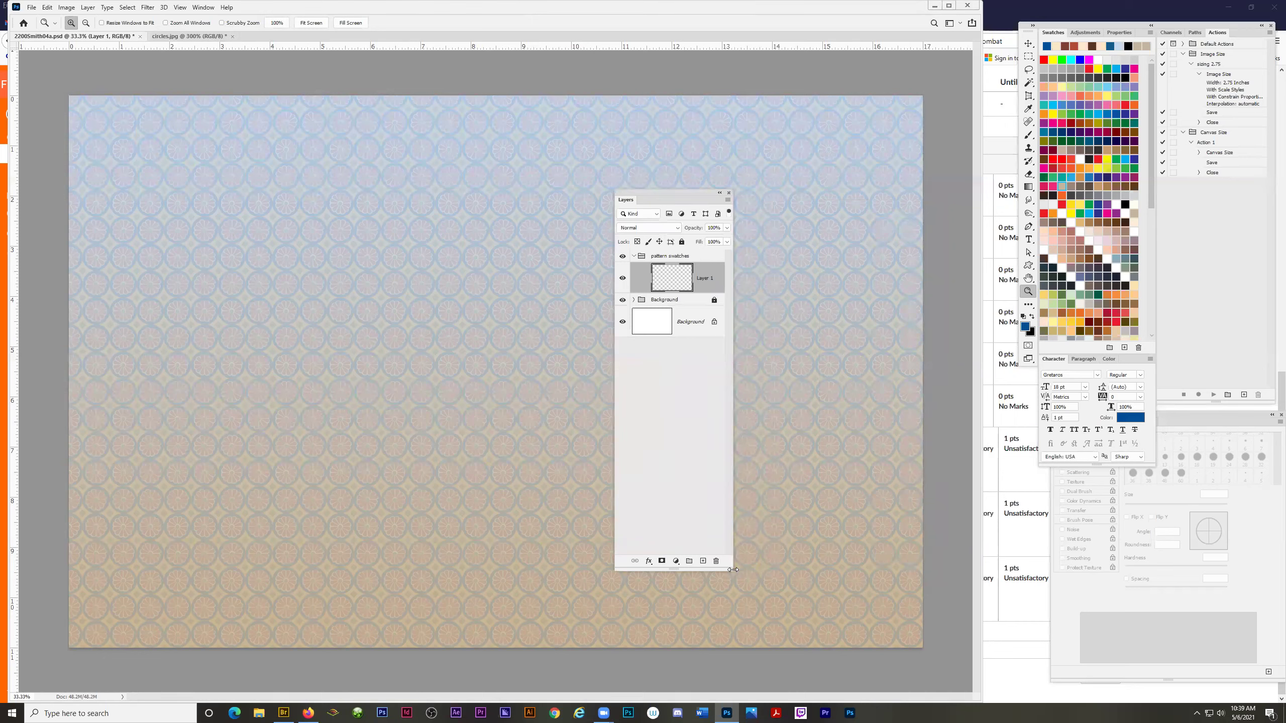
left_click_drag(739, 569, 862, 574)
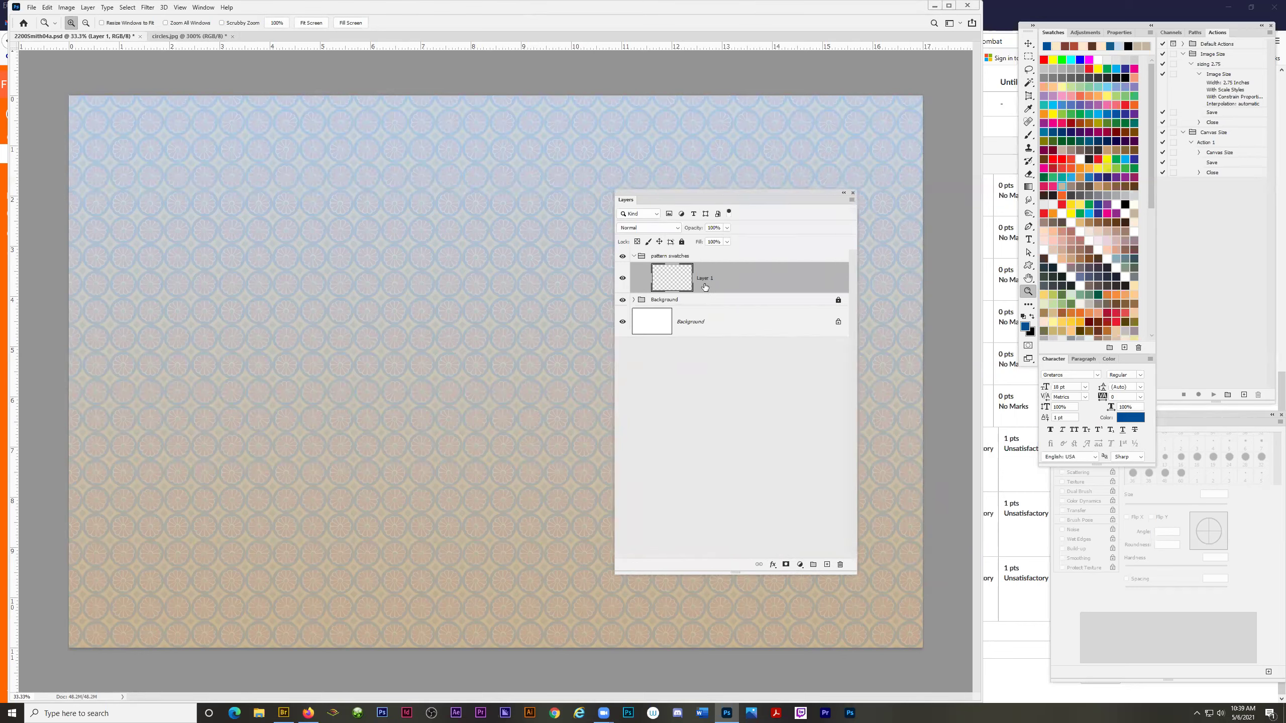
double_click(705, 280)
type("cir")
key("Return")
Fill the circle pattern layer with the custom circle pattern in Normal mode at 100% opacity.
left_click(47, 8)
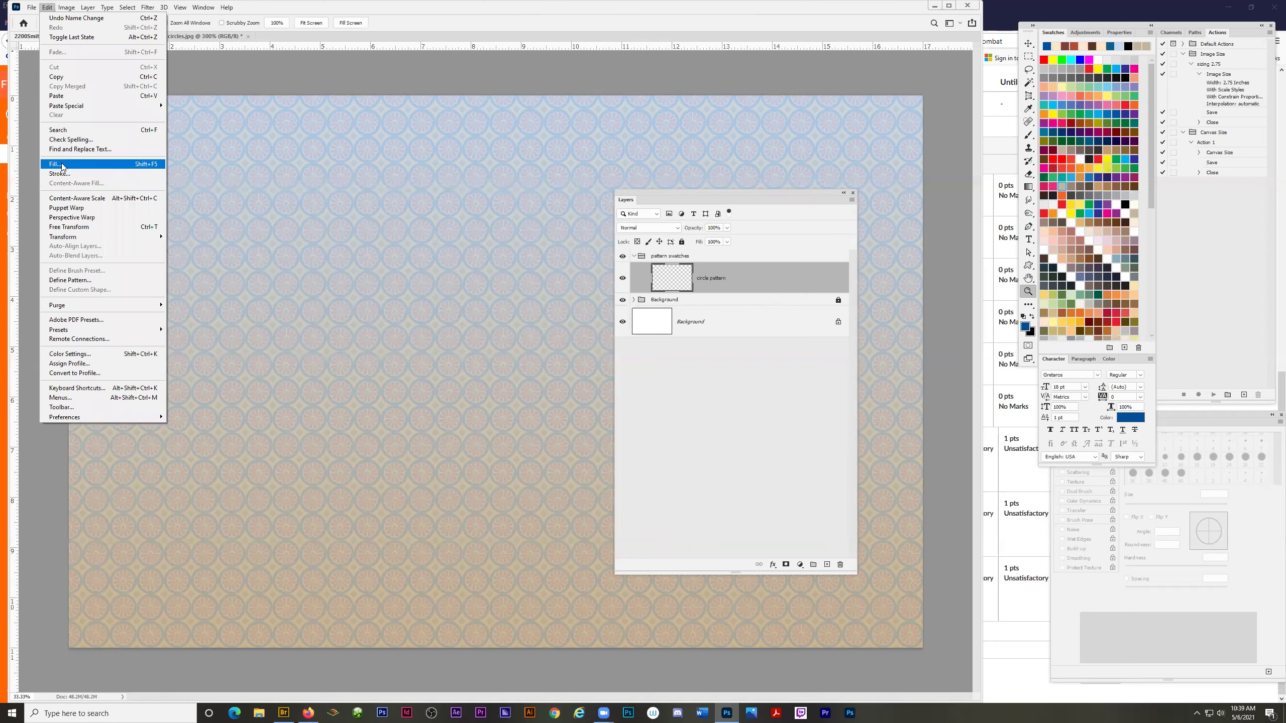
left_click(94, 169)
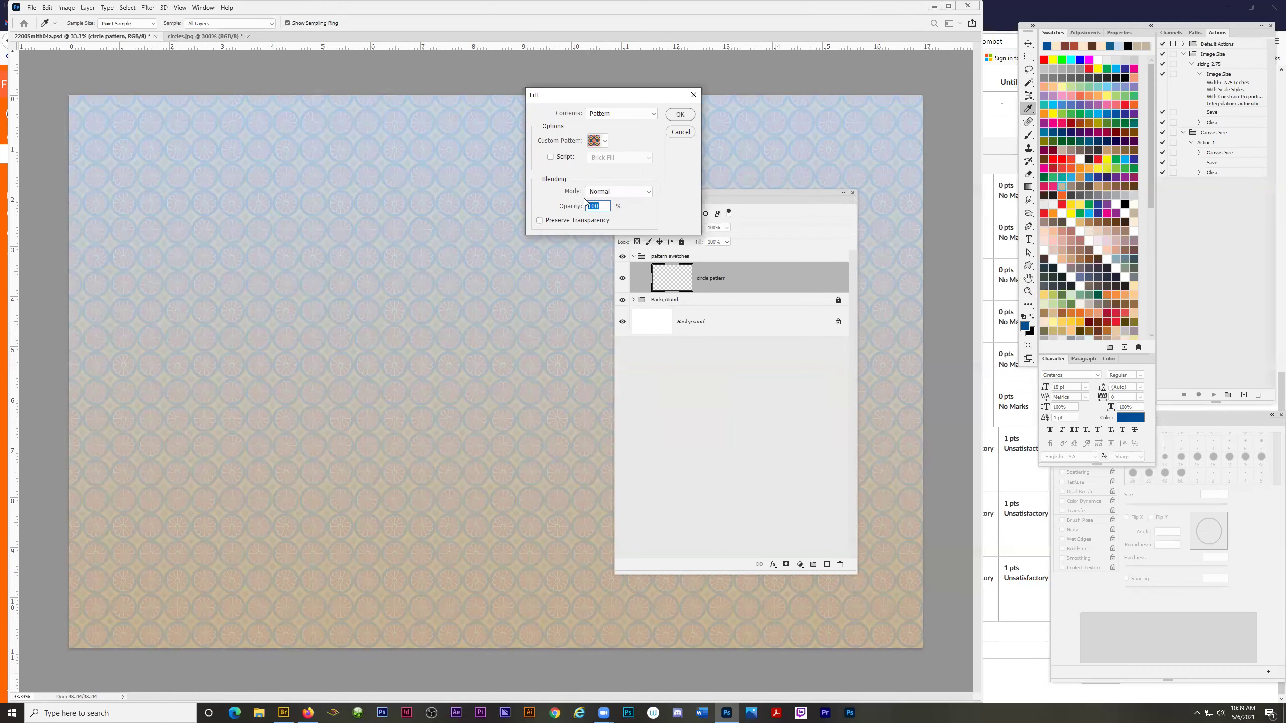
left_click(680, 115)
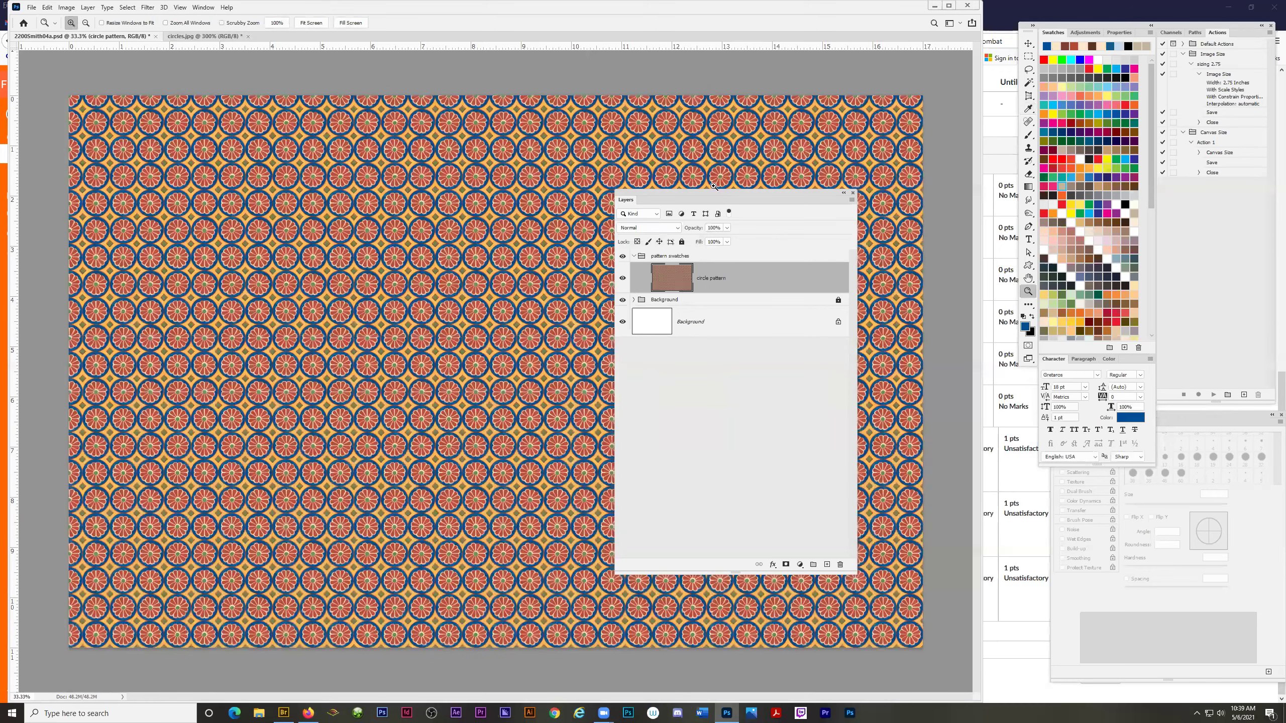
left_click_drag(714, 191, 766, 197)
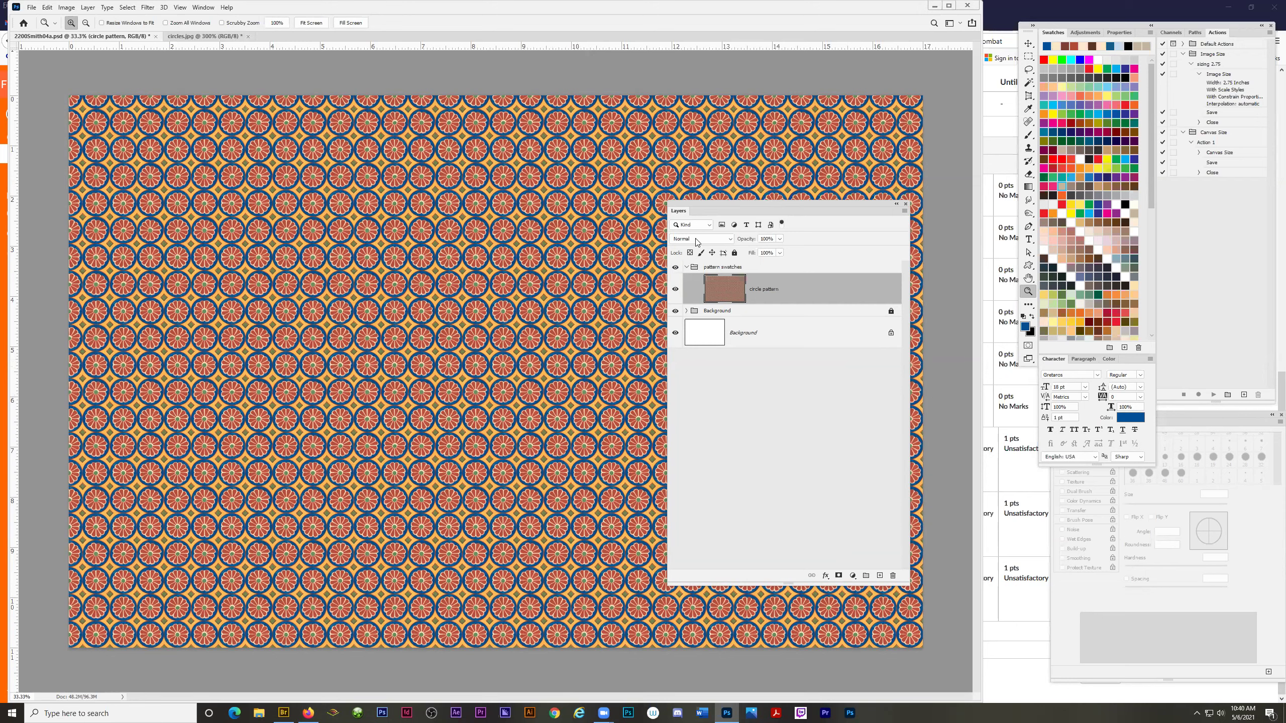
Choose the Rectangular Marquee tool and set its selection style to Normal.
left_click(1029, 56)
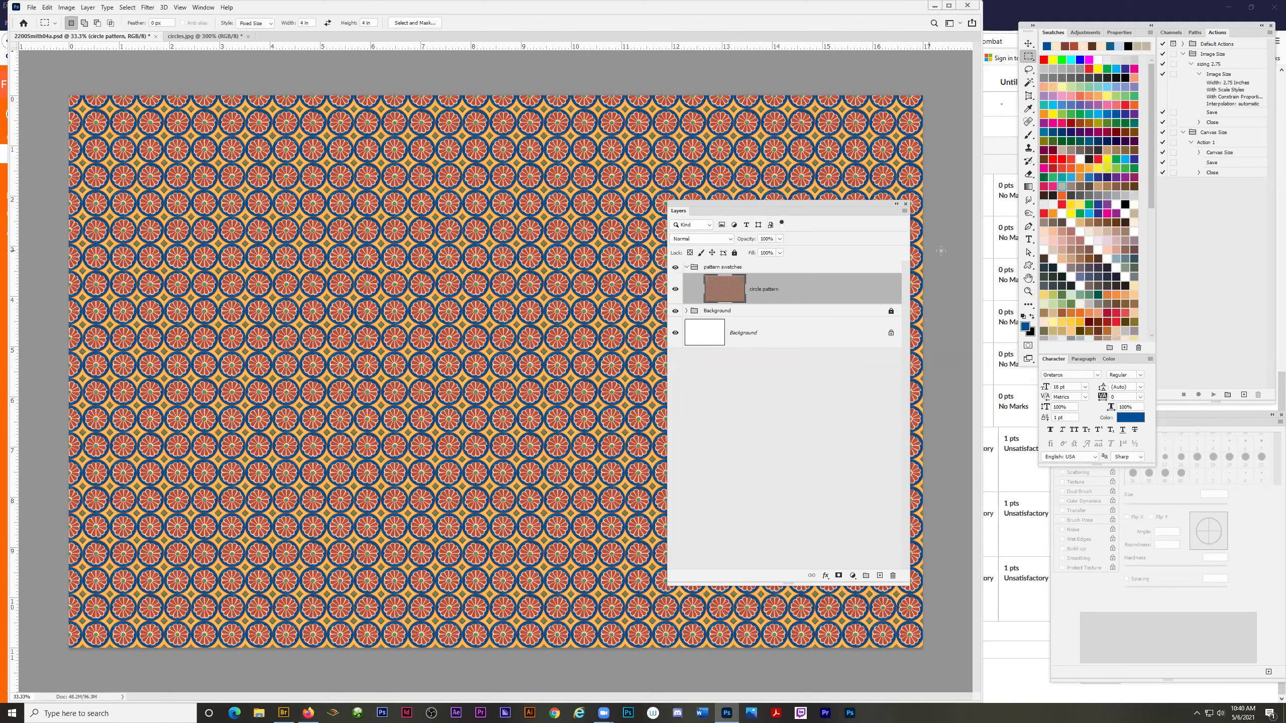
left_click_drag(206, 179, 220, 213)
left_click(270, 23)
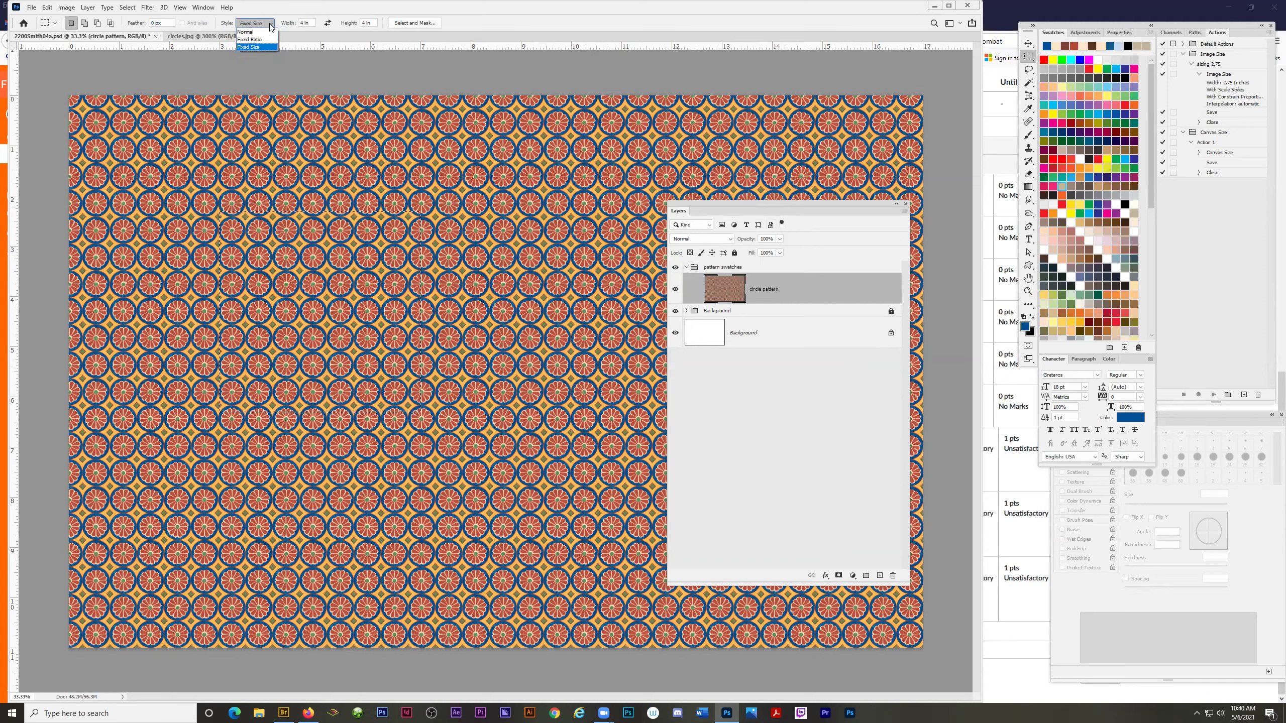
left_click(256, 33)
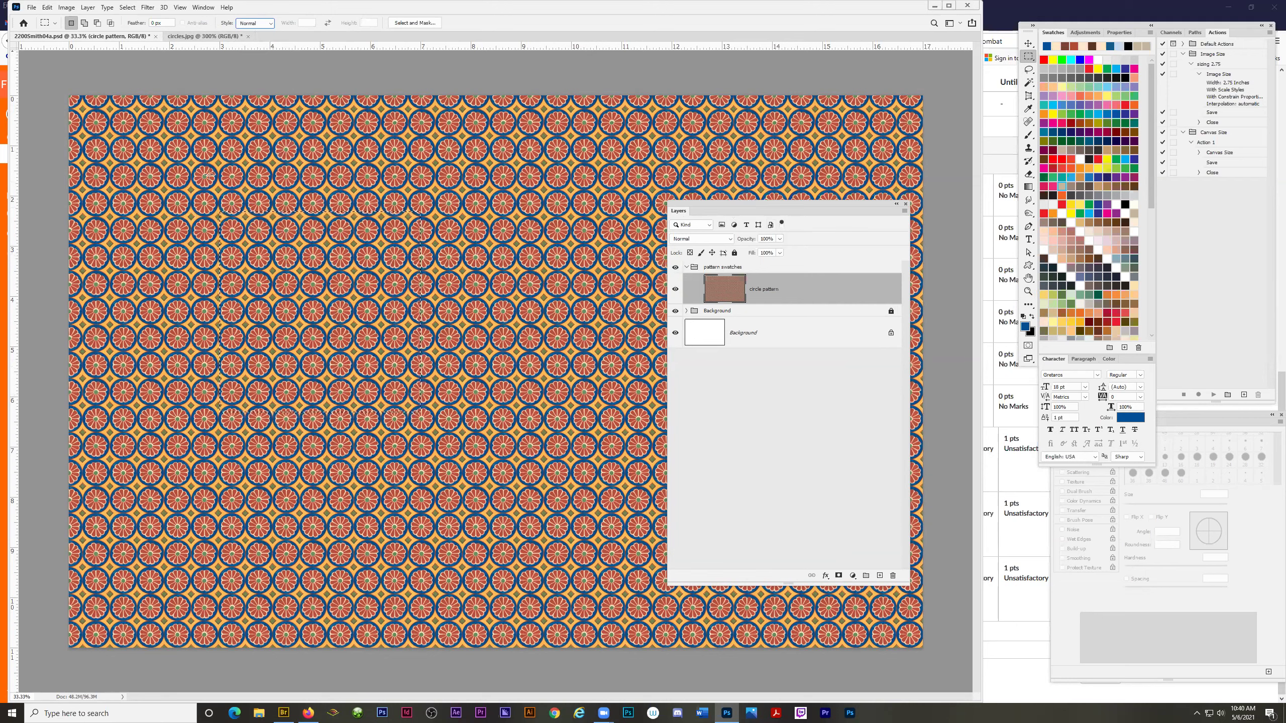
left_click(178, 184)
left_click_drag(221, 212, 487, 419)
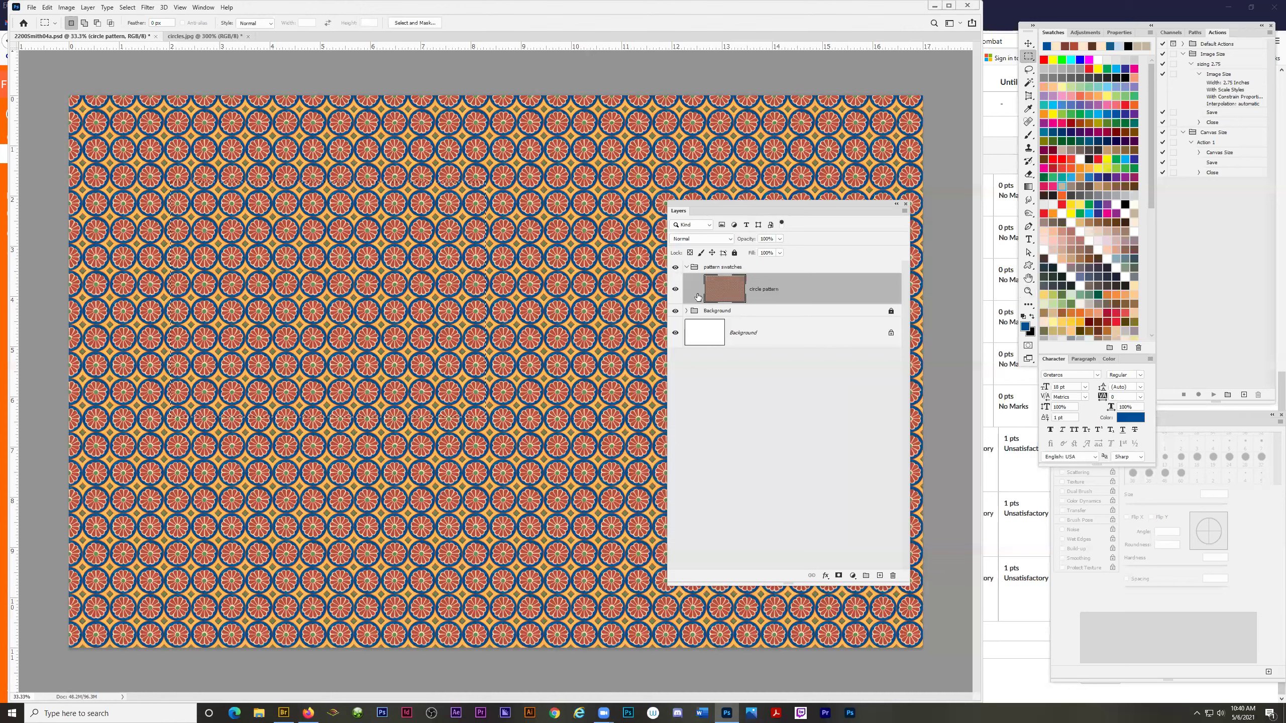
Hide the circle pattern layer, try freehand rectangular selections on the canvas including one extending another, and clear them.
left_click(675, 290)
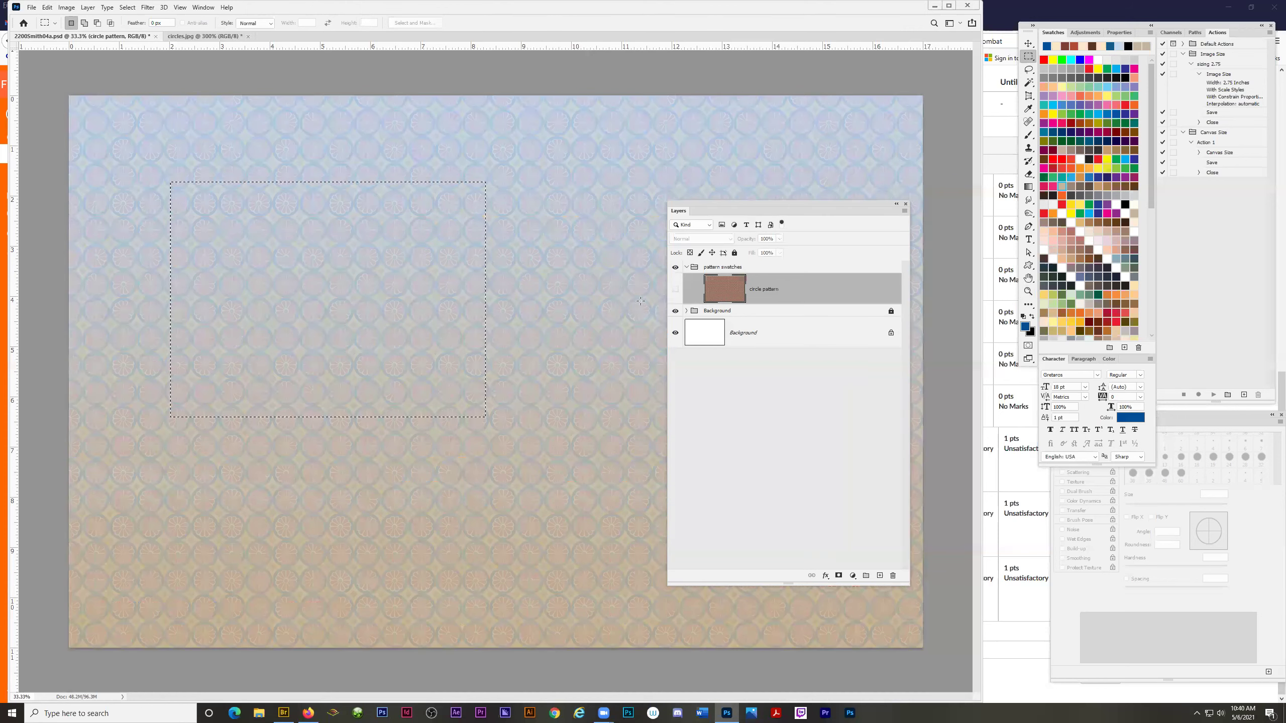
mouse_move(231, 455)
left_mouse_down()
mouse_move(359, 545)
mouse_move(446, 582)
left_mouse_up()
left_click_drag(132, 190, 431, 385)
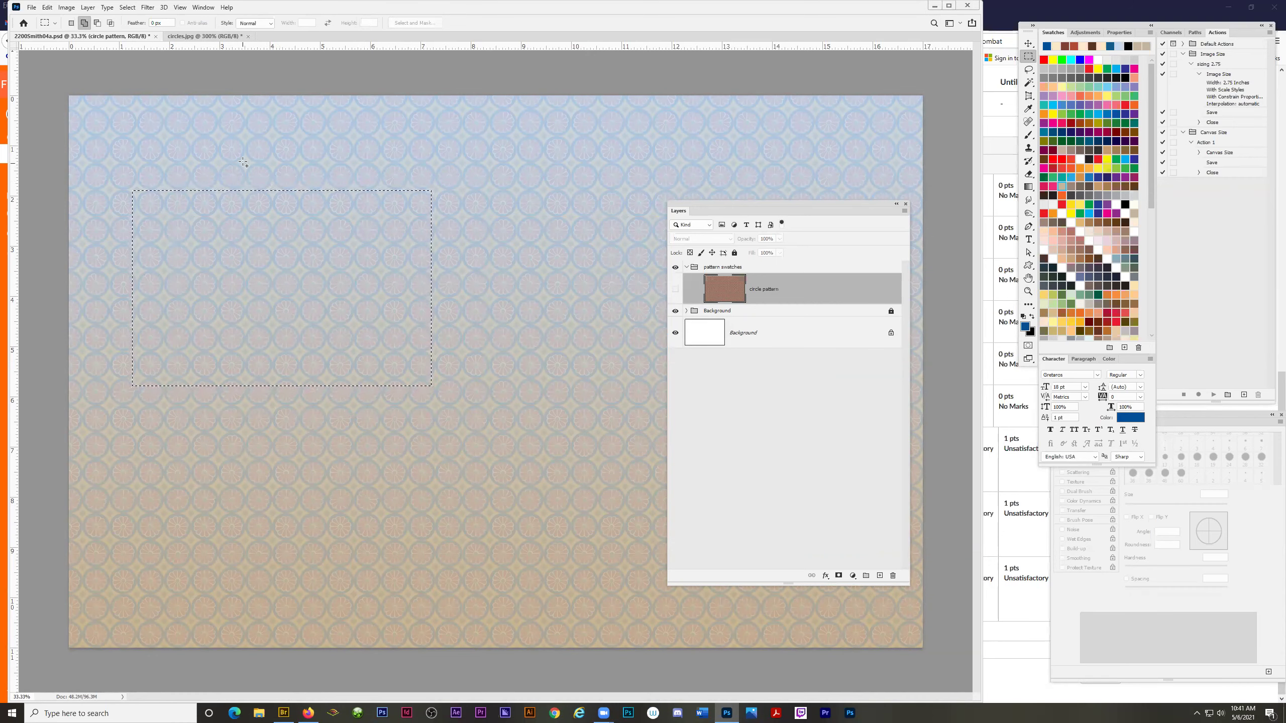
left_click_drag(244, 160, 508, 438, "shift")
left_click(293, 235)
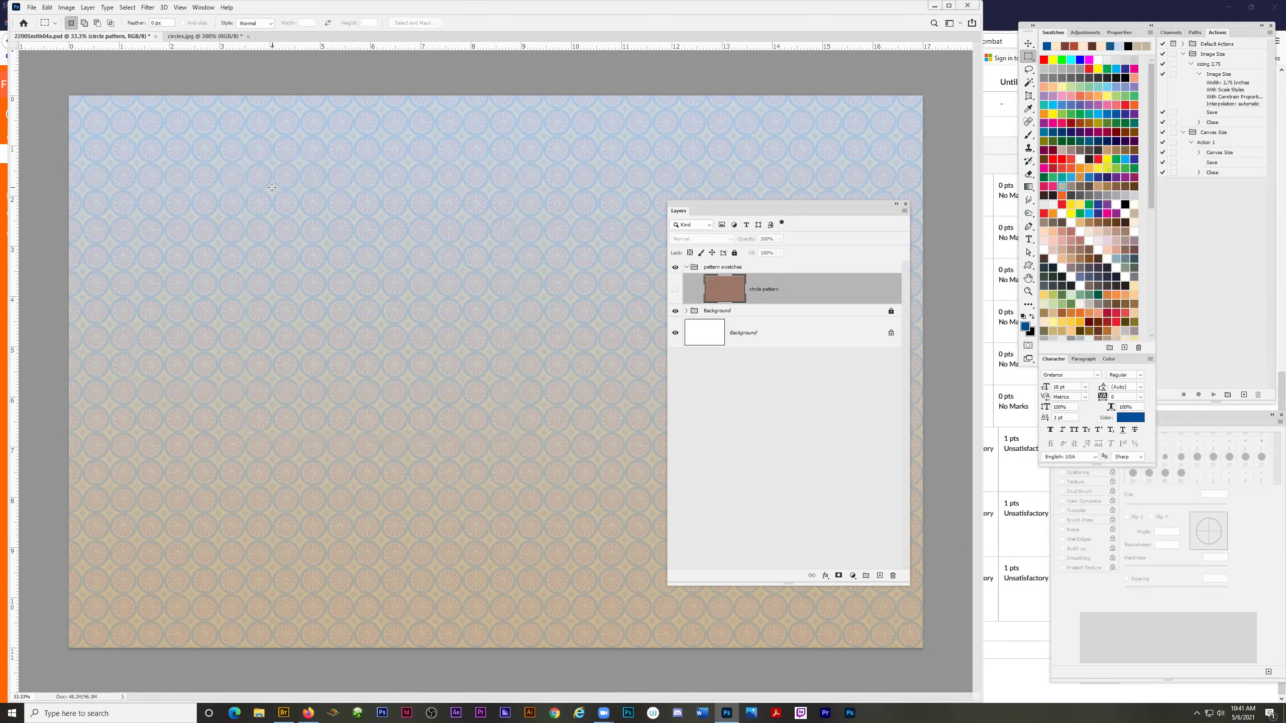
Try proportionally constrained square selections in the canvas's upper-left area, one about 4.7 in wide and another about 5.5 in wide.
left_click_drag(272, 188, 507, 514)
key("shift")
mouse_move(193, 268)
left_mouse_down()
mouse_move(283, 430)
mouse_move(355, 488)
mouse_move(375, 486)
mouse_move(365, 428)
mouse_move(366, 453)
mouse_move(318, 441)
mouse_move(310, 407)
mouse_move(450, 526)
mouse_move(450, 565)
mouse_move(473, 539)
left_mouse_up()
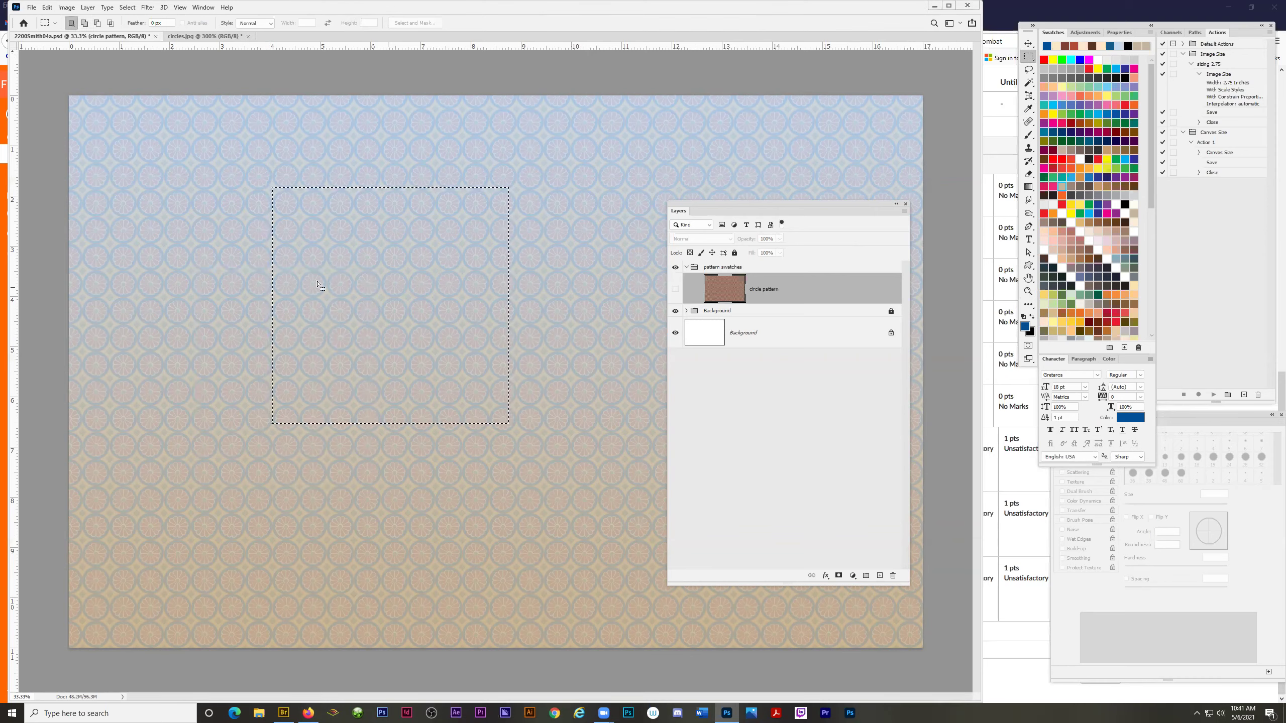
left_click(188, 224)
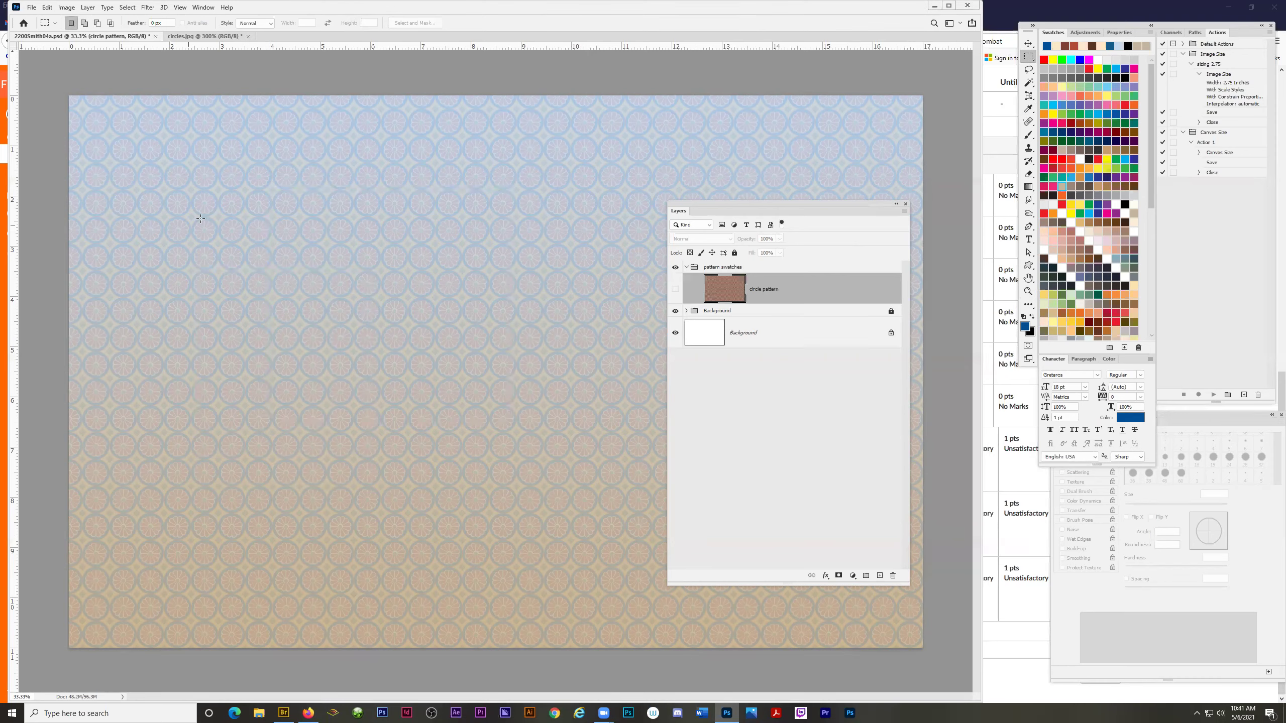
left_click_drag(193, 210, 338, 354)
left_click_drag(397, 478, 499, 545)
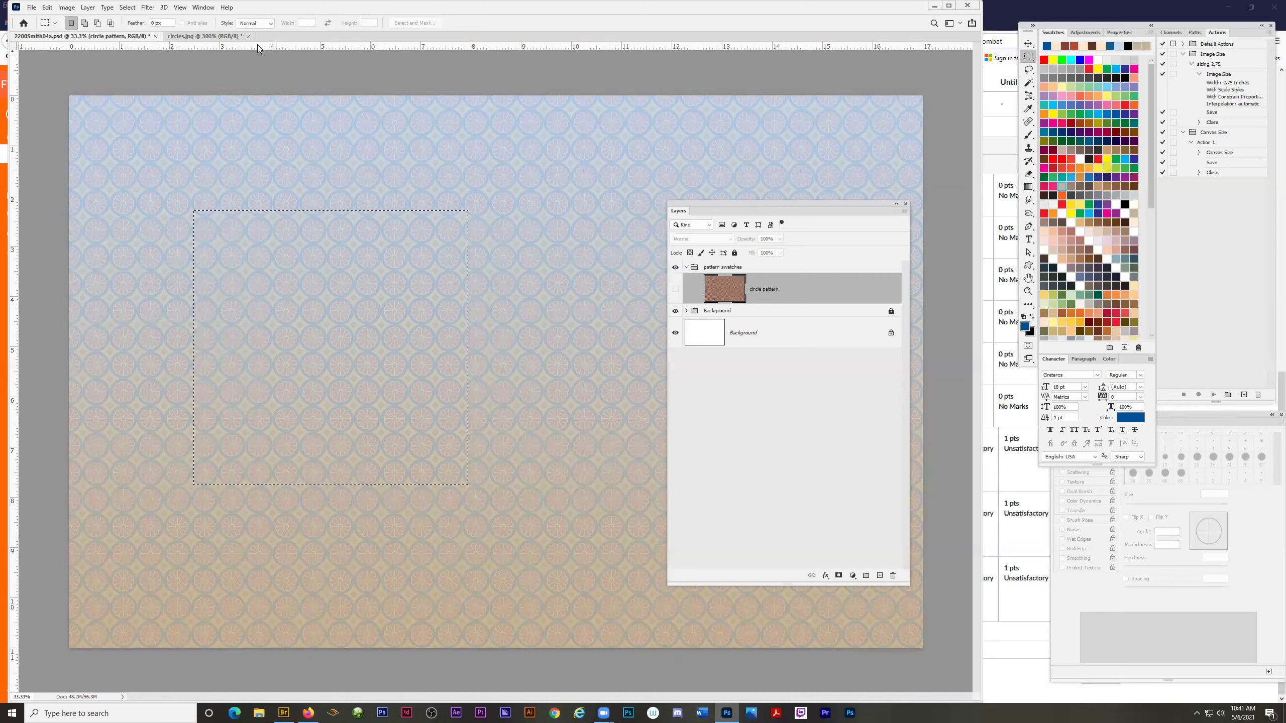
Show the grid and replace the selection with a 4 × 4 in square following its lines.
left_click(181, 8)
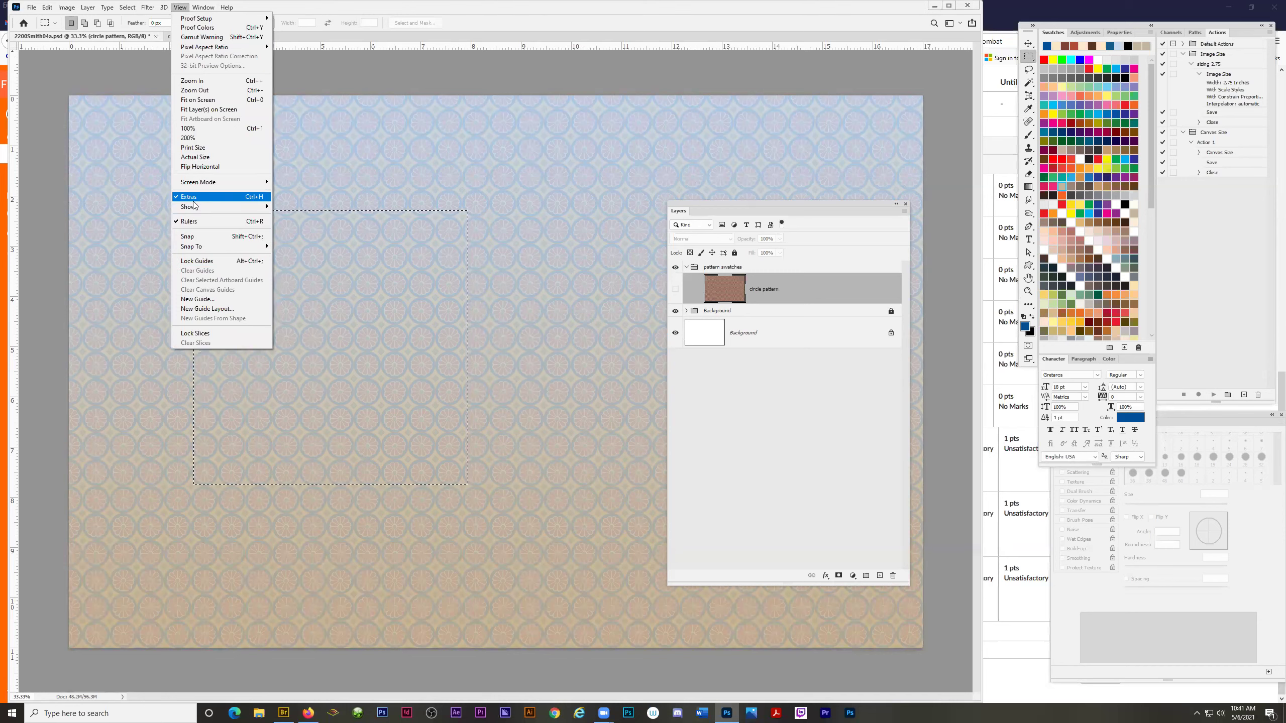
mouse_move(194, 212)
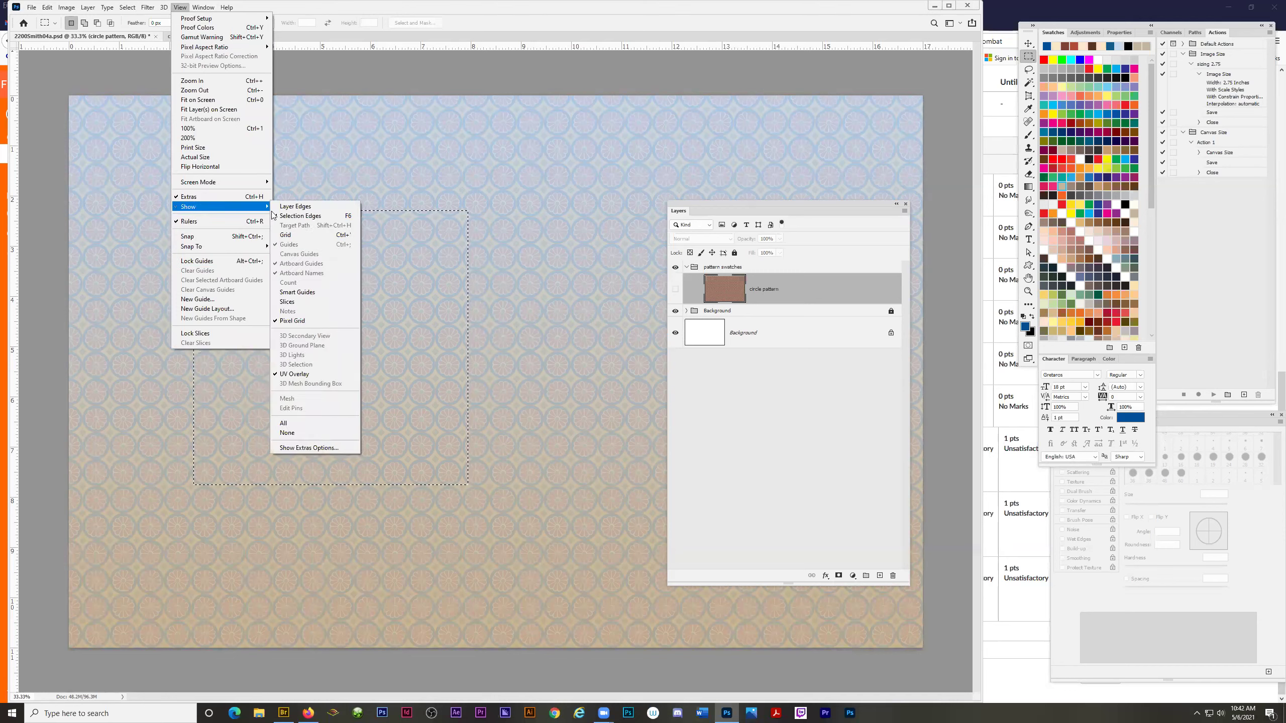
left_click(292, 238)
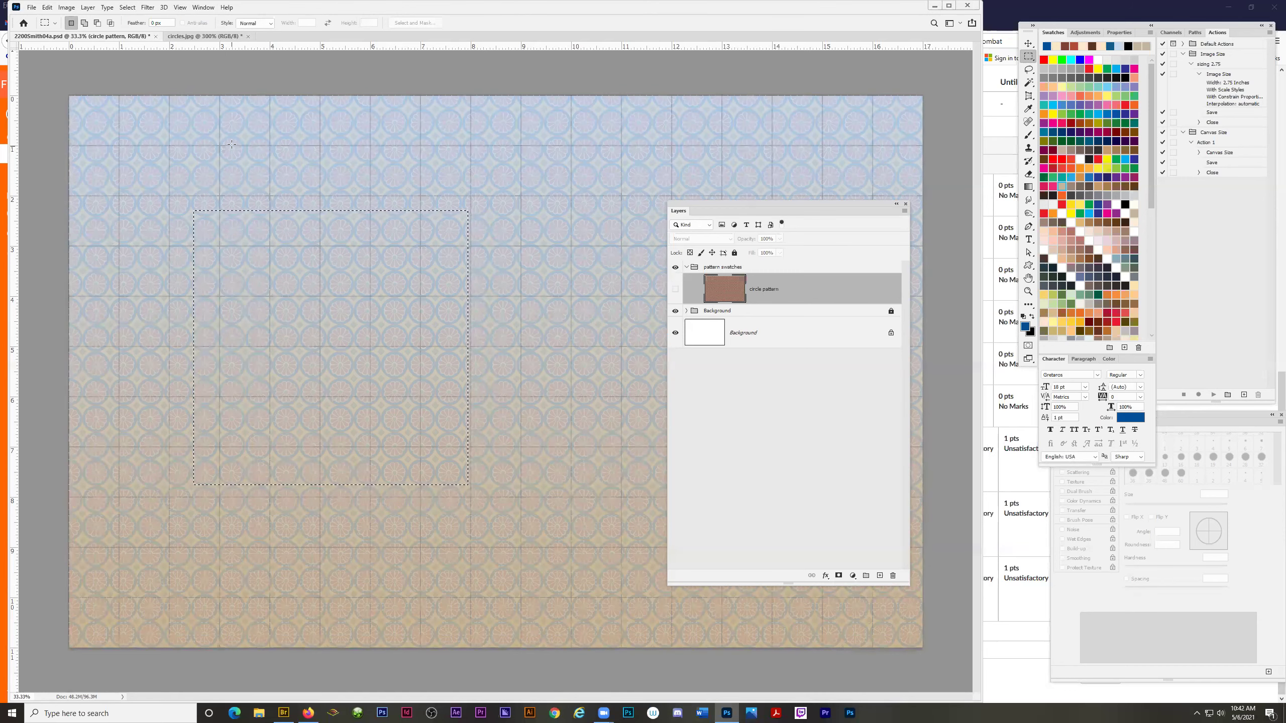
left_click(259, 194)
left_click_drag(219, 145, 420, 347)
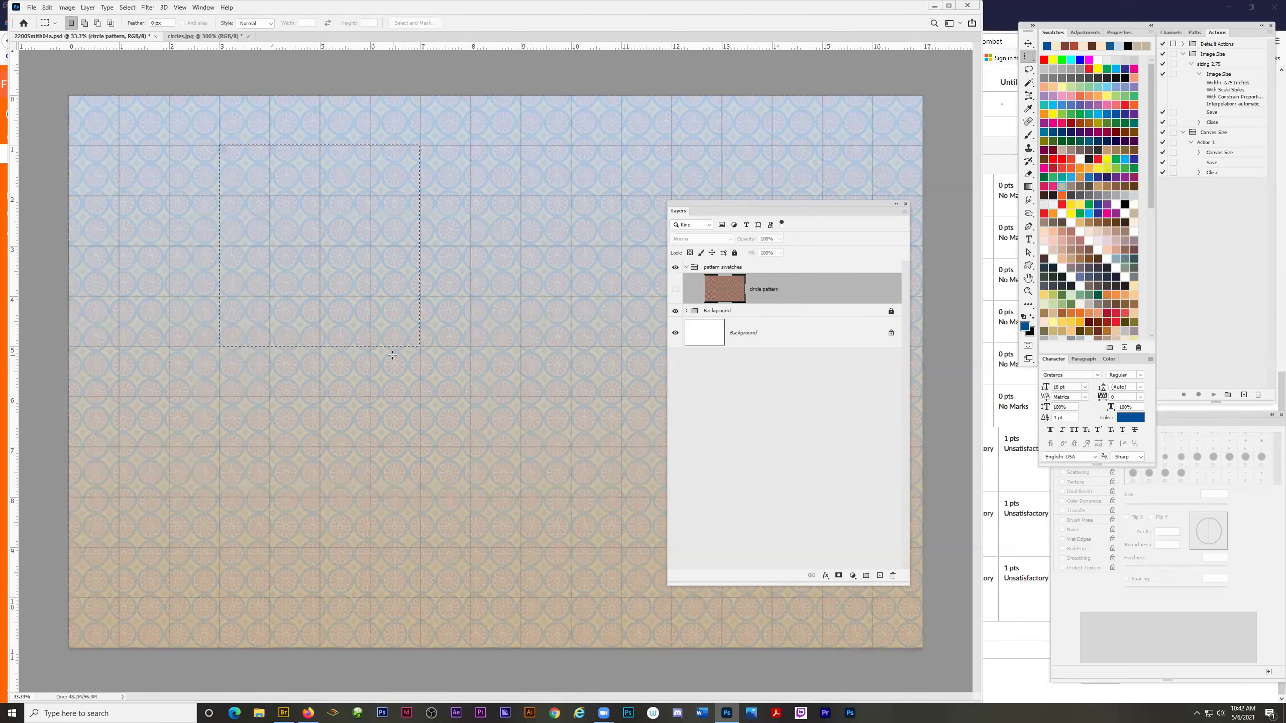
Hide the grid and clear the square selection.
left_click(177, 7)
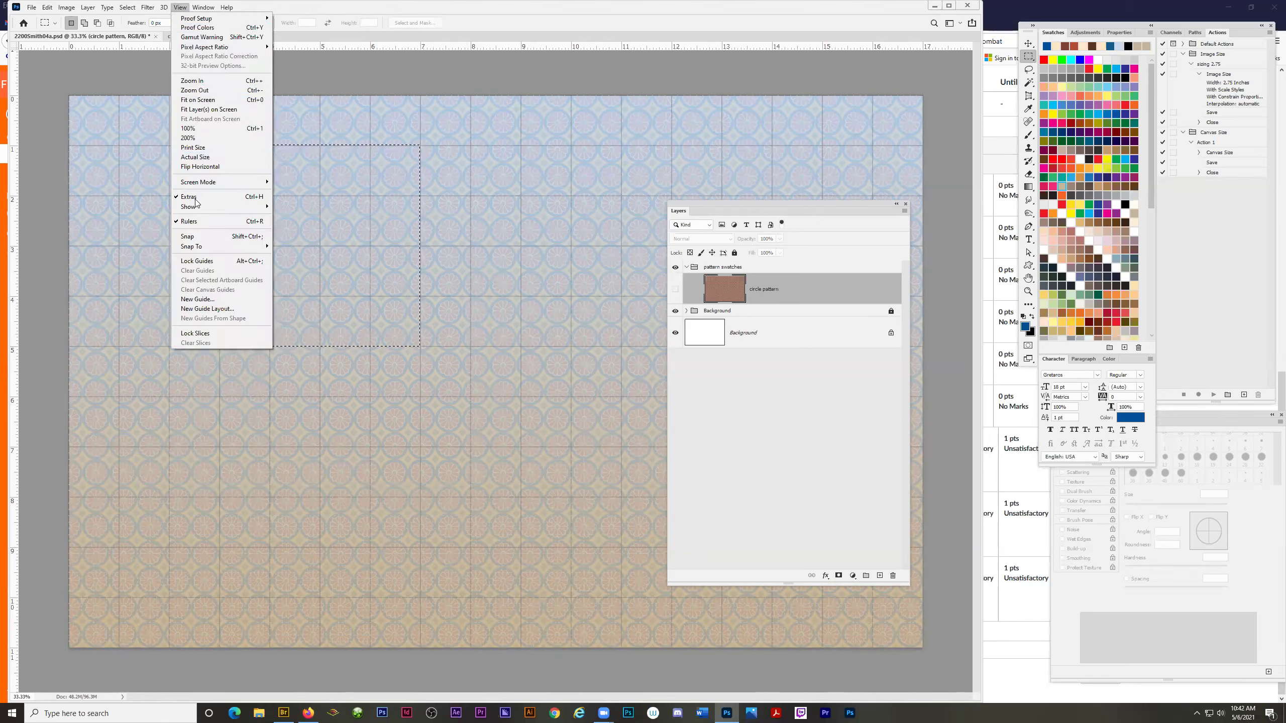
mouse_move(197, 206)
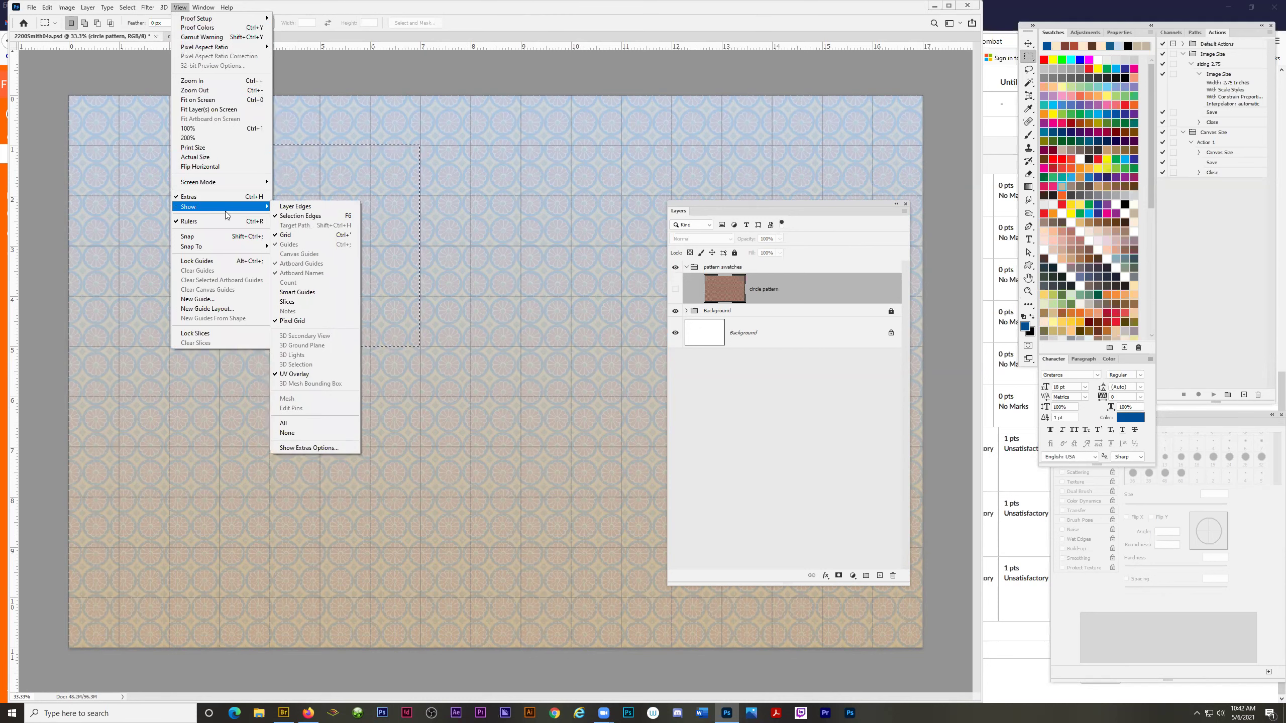
left_click(290, 238)
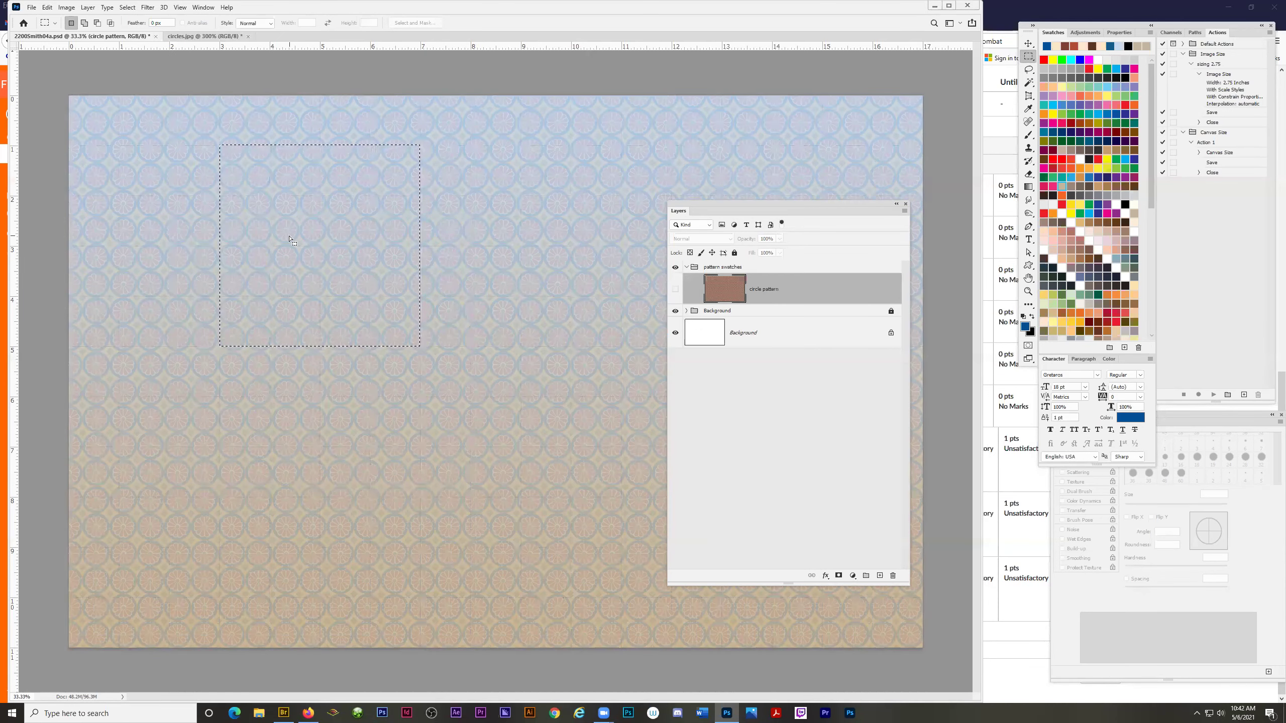
left_click(287, 236)
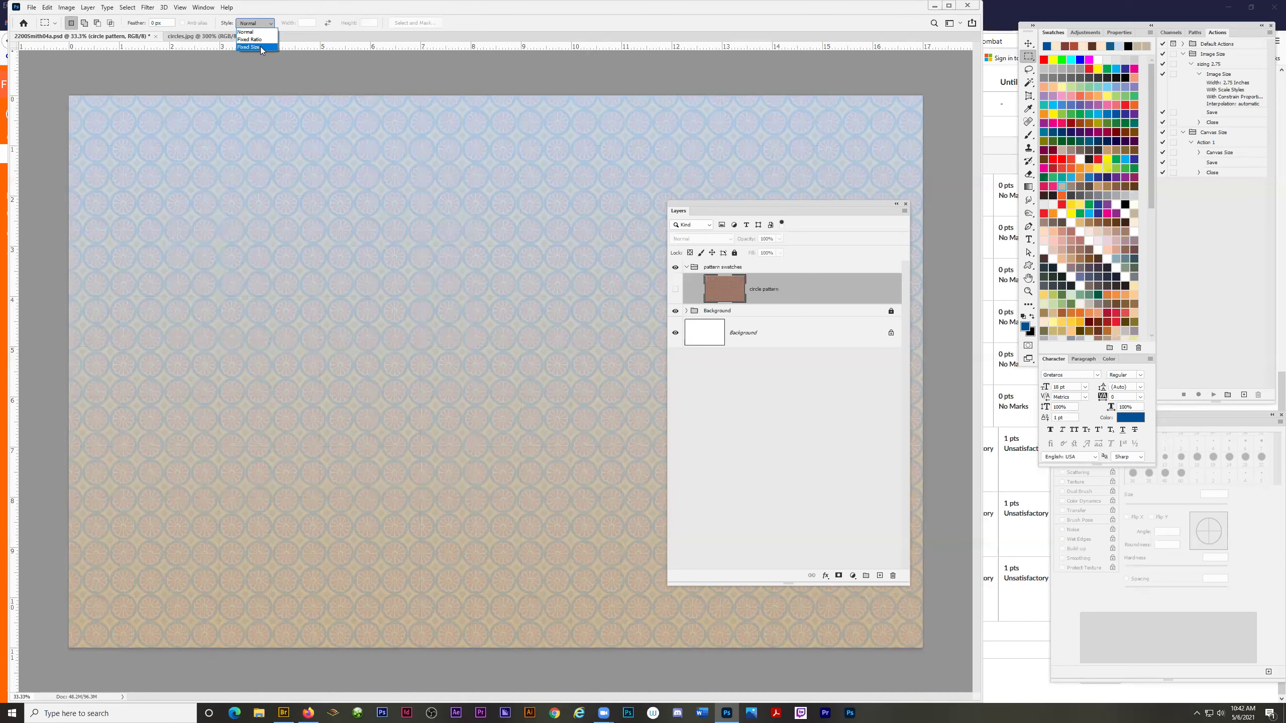
Set the Rectangular Marquee's style to Fixed Size with a width of 4 in and a height of 4 in.
left_click(269, 23)
left_click(252, 47)
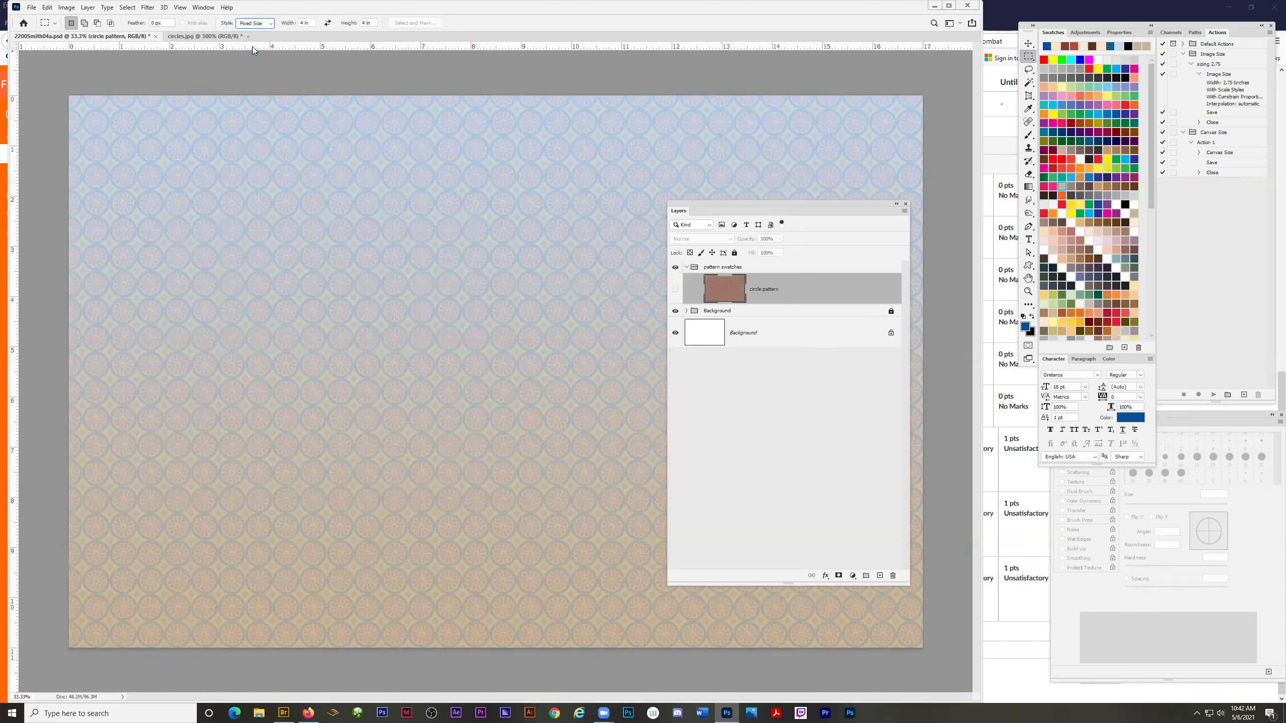
left_click(285, 24)
type("4")
key("Return")
left_click(349, 23)
type("4")
key("Return")
Place the fixed-size selection with its upper-left corner about 2.5 in across and 1.8 in down the canvas.
left_click(255, 263)
left_click_drag(332, 316, 291, 260)
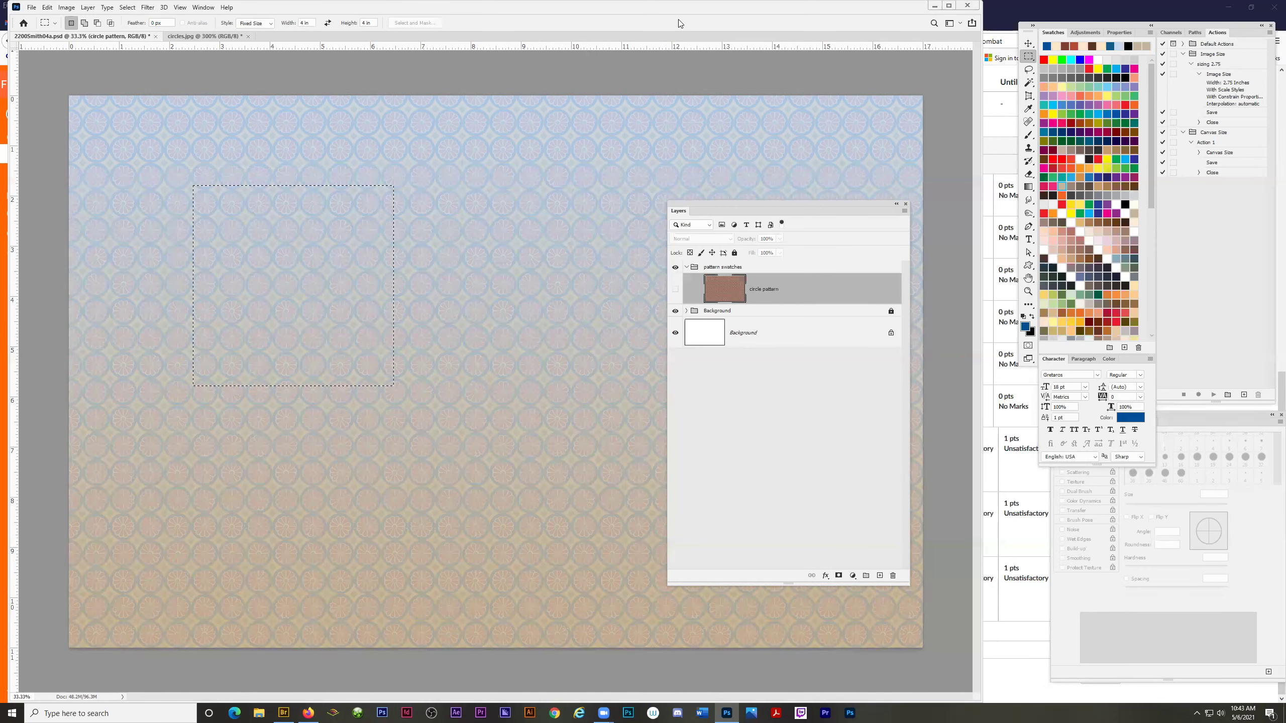
key("ctrl+d")
left_click(193, 185)
Show the circle pattern layer, shrink the Layers panel and add a layer mask from the 4 × 4 in selection.
left_click(676, 289)
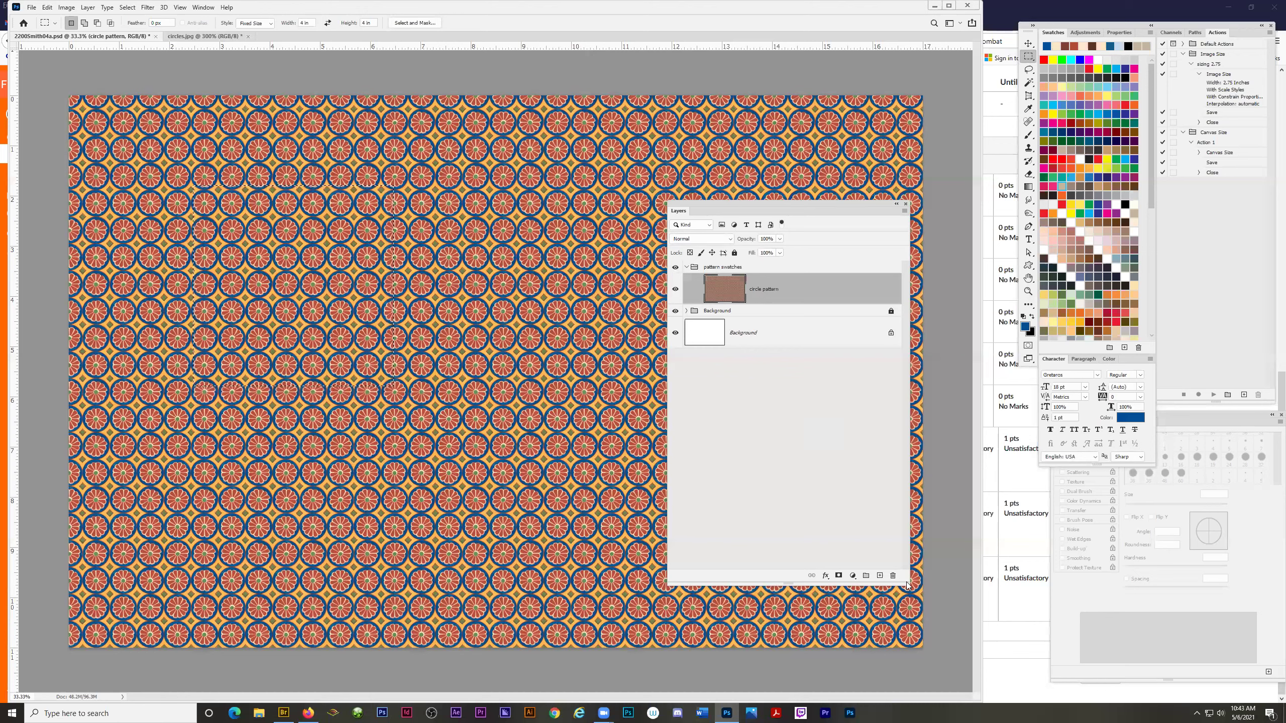
left_click_drag(906, 585, 844, 430)
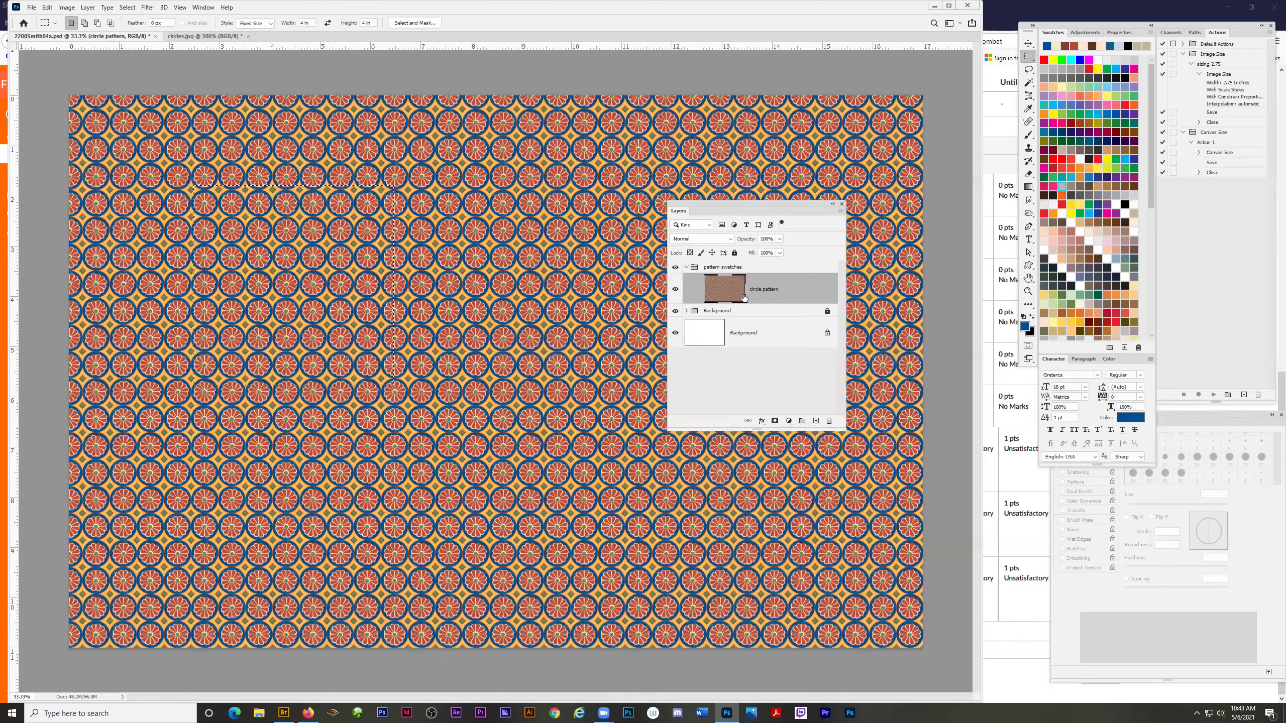
left_click(774, 421)
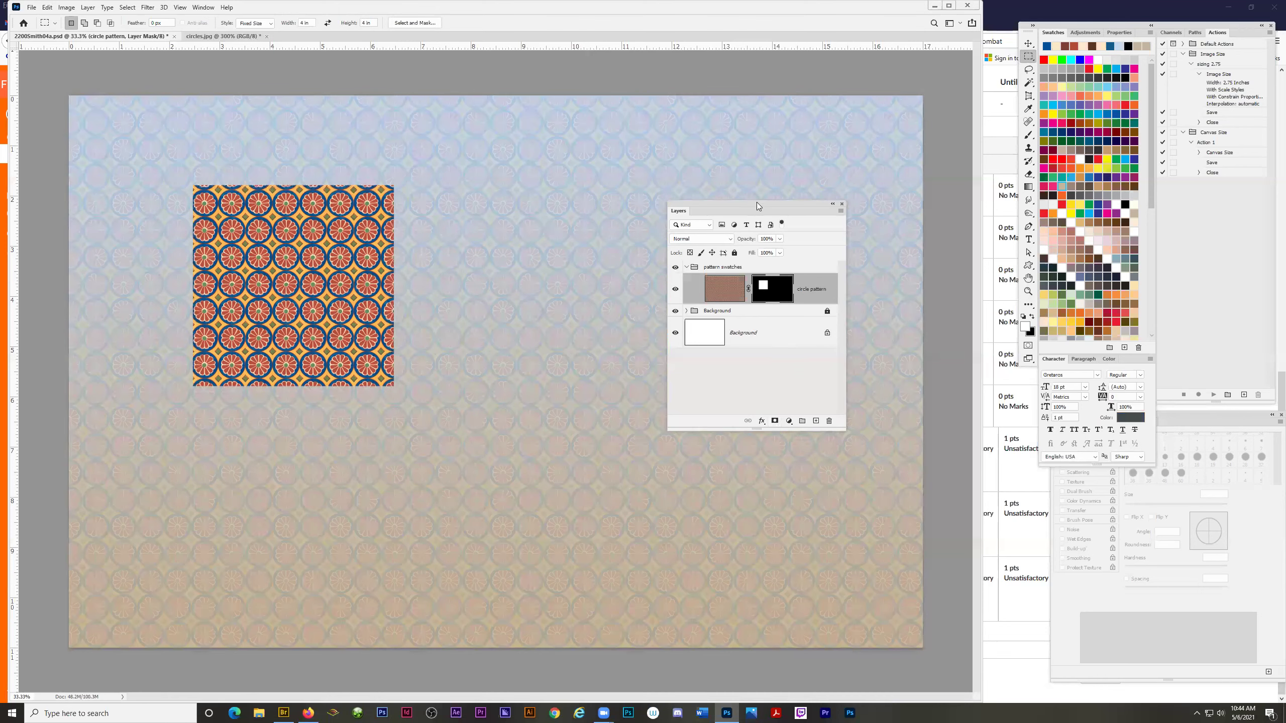
left_click_drag(757, 205, 731, 208)
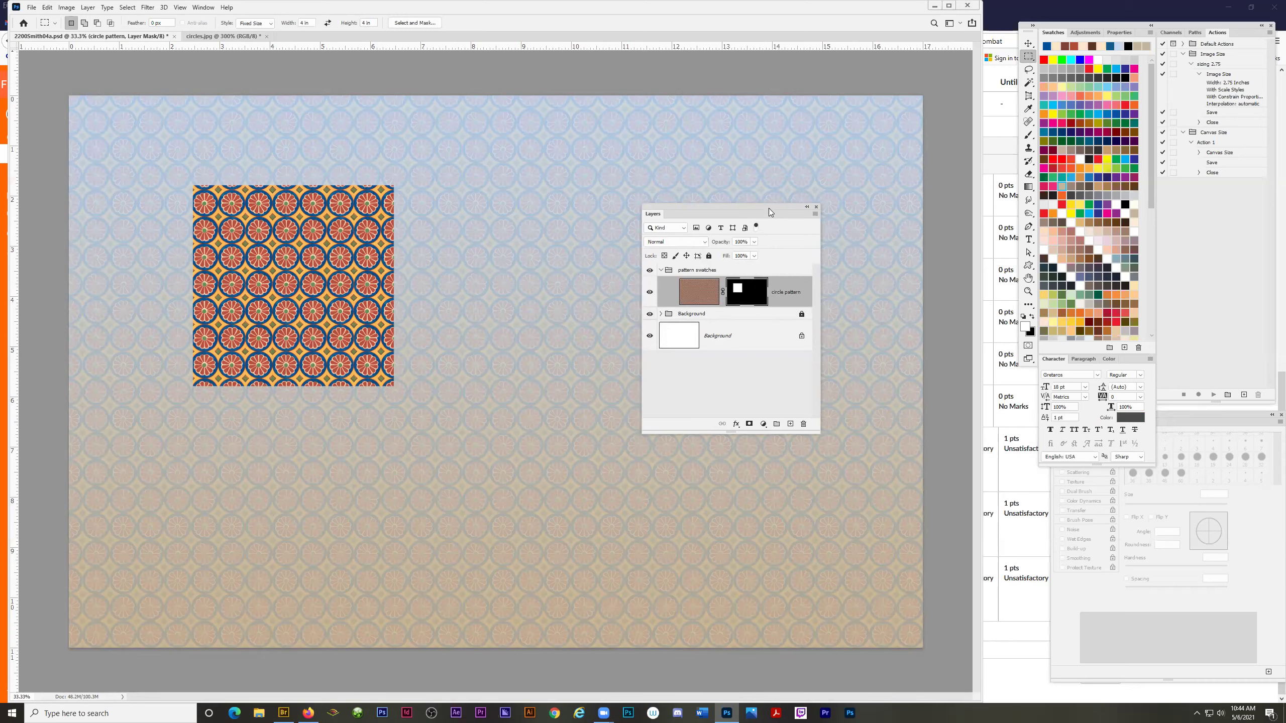
left_click_drag(769, 208, 728, 196)
Try applying the circle pattern layer's mask permanently to its pixels and undo it.
left_click(1119, 32)
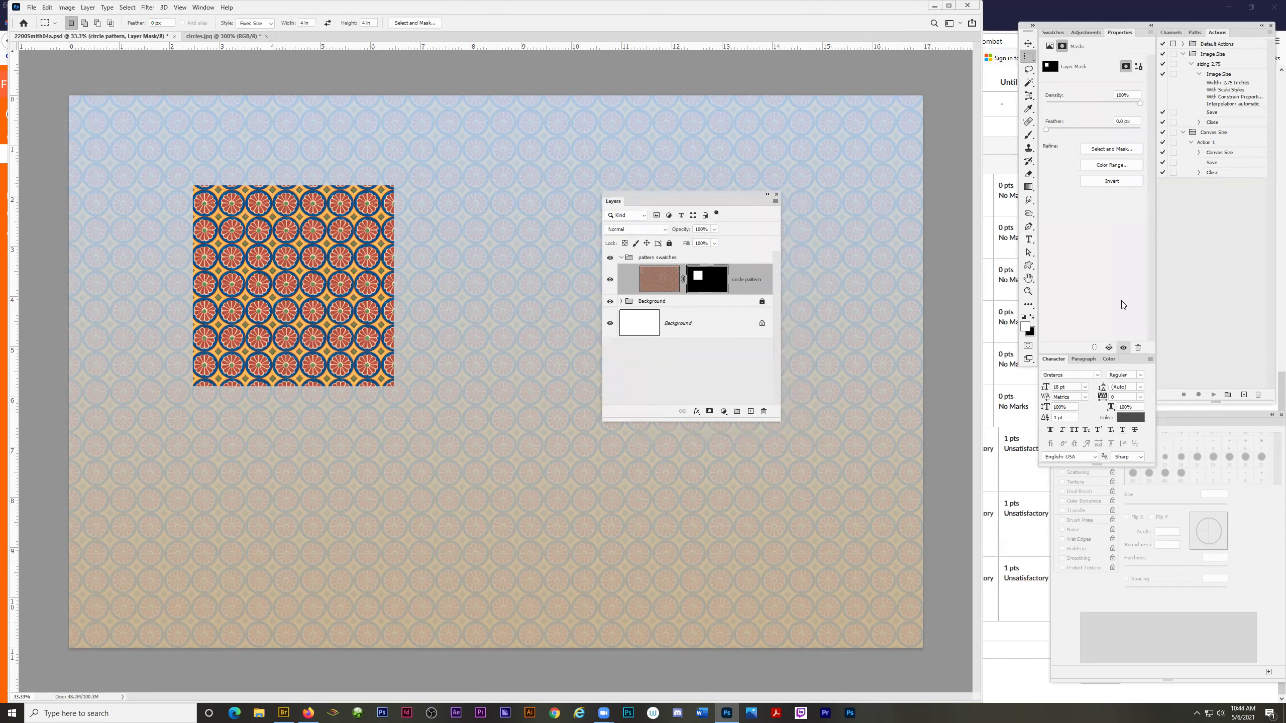
left_click(1109, 348)
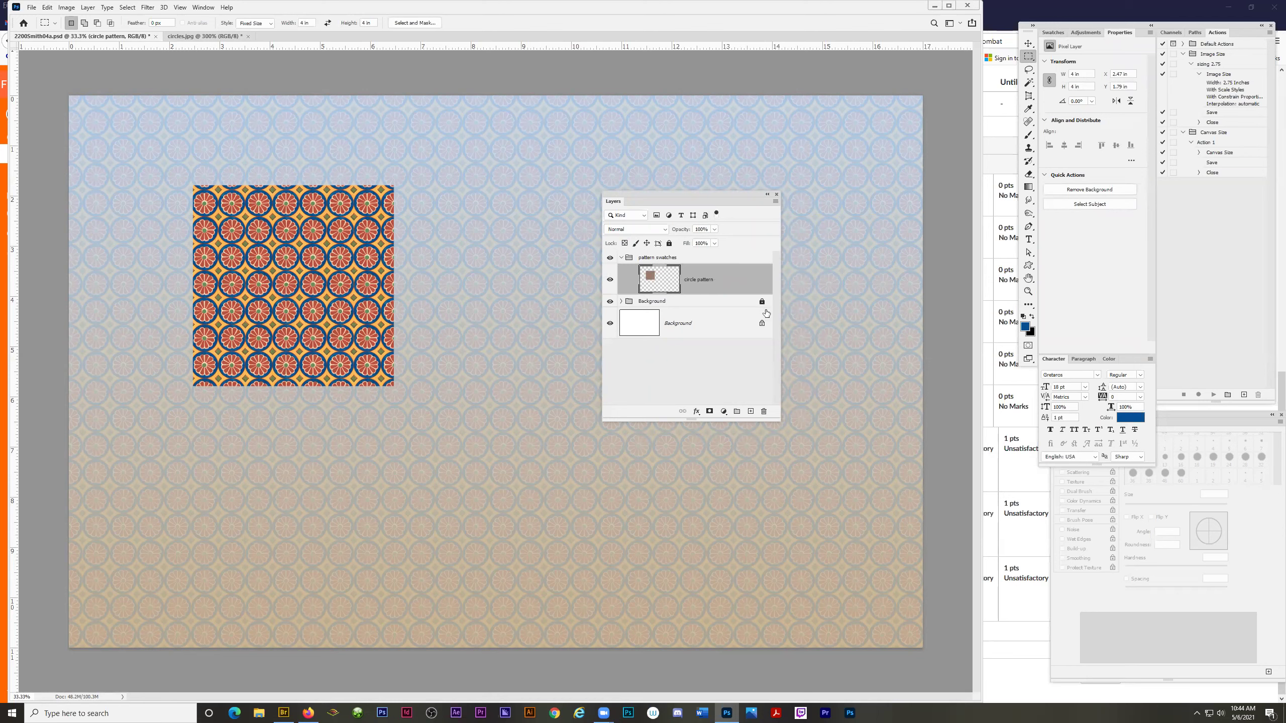
key("ctrl+z")
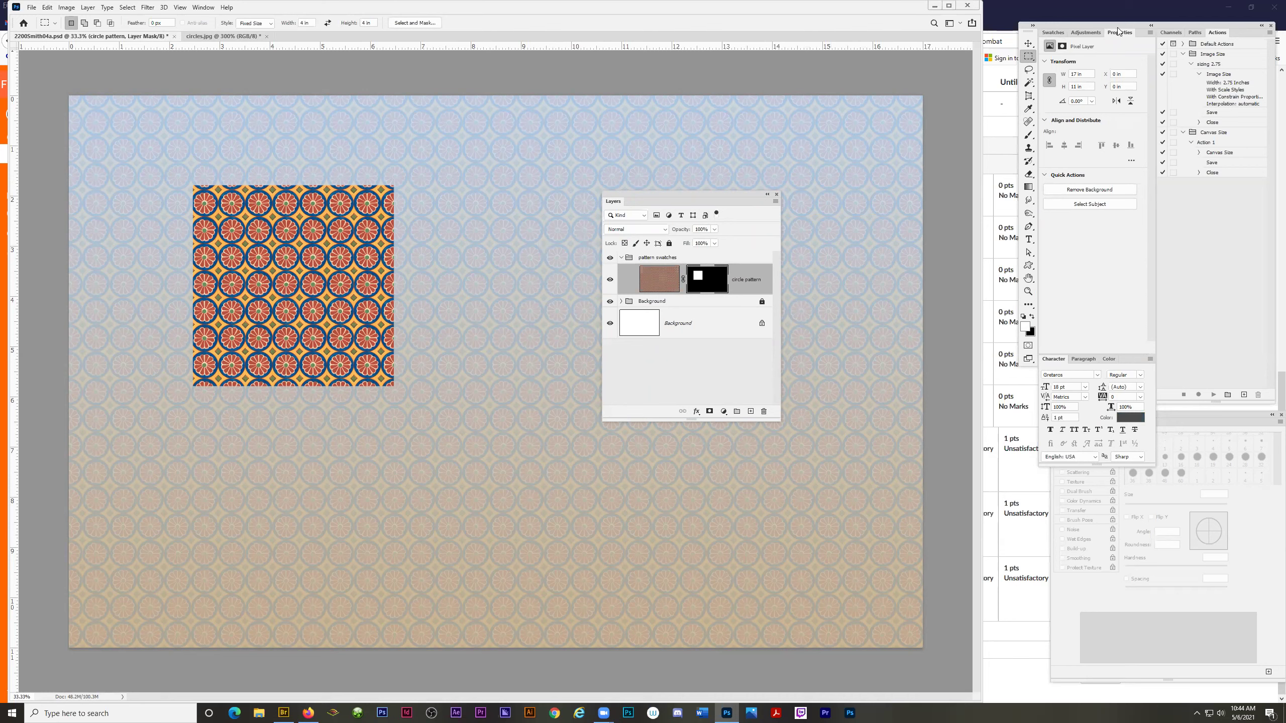
Try deleting the circle pattern layer's mask and undo the deletion.
left_click(711, 287)
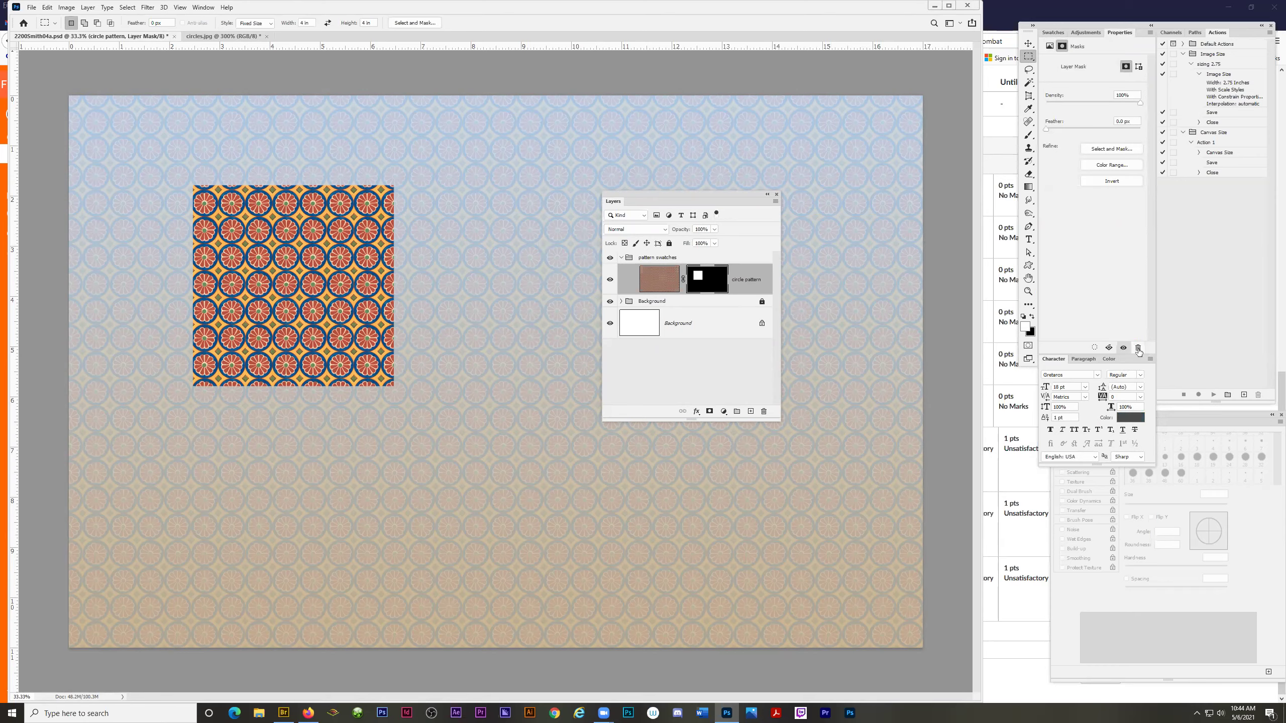
left_click(1136, 348)
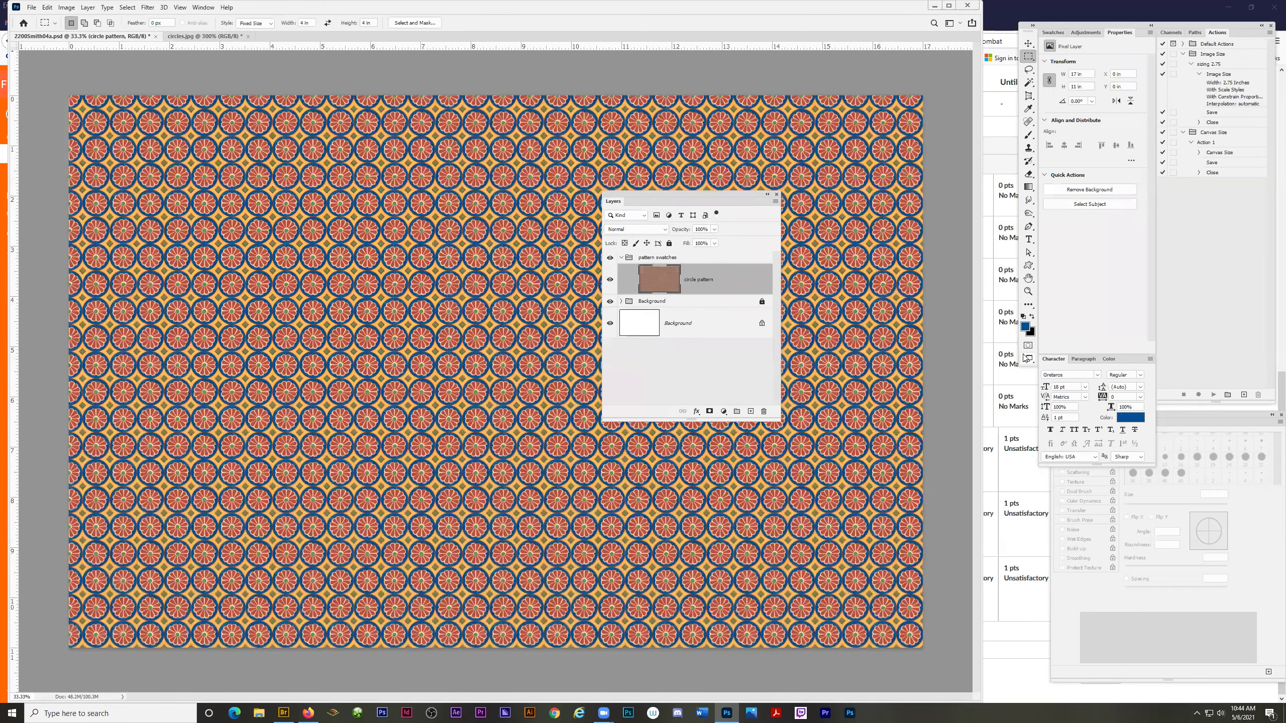
key("ctrl+z")
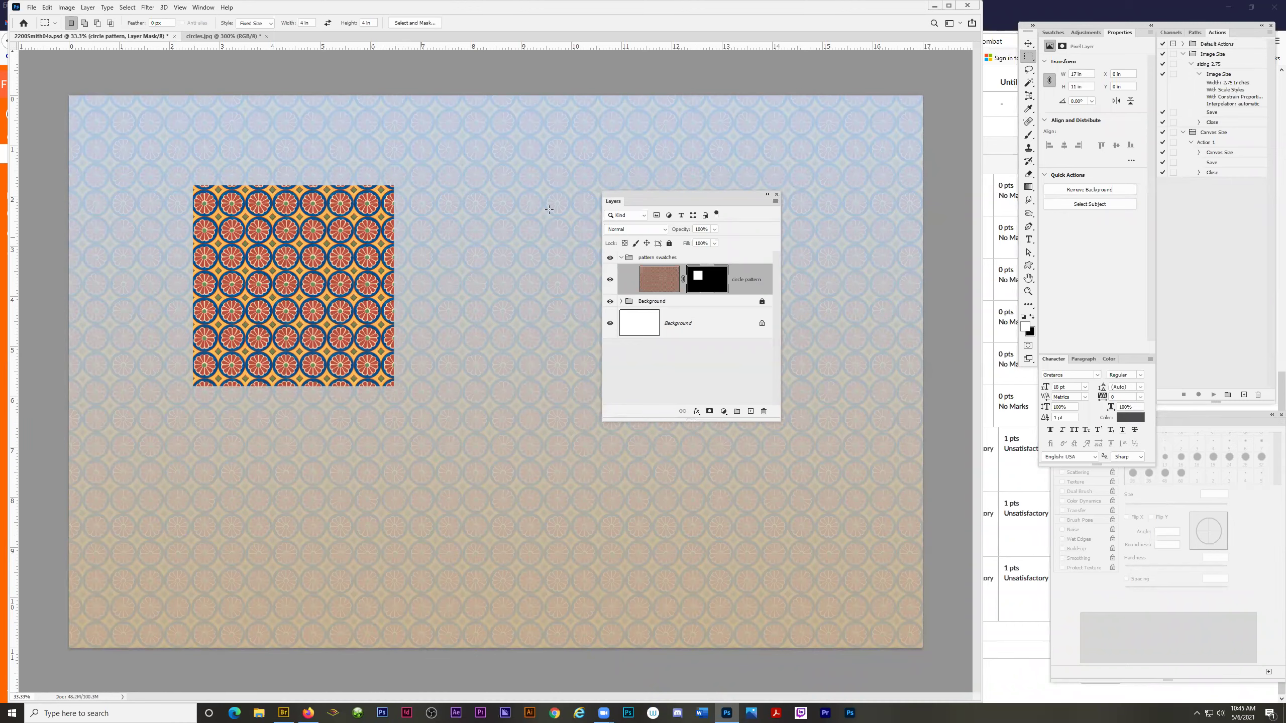
Add a 3 px black Stroke effect positioned Inside to the circle pattern layer, with Normal blending and 100% opacity.
left_click_drag(635, 196, 576, 75)
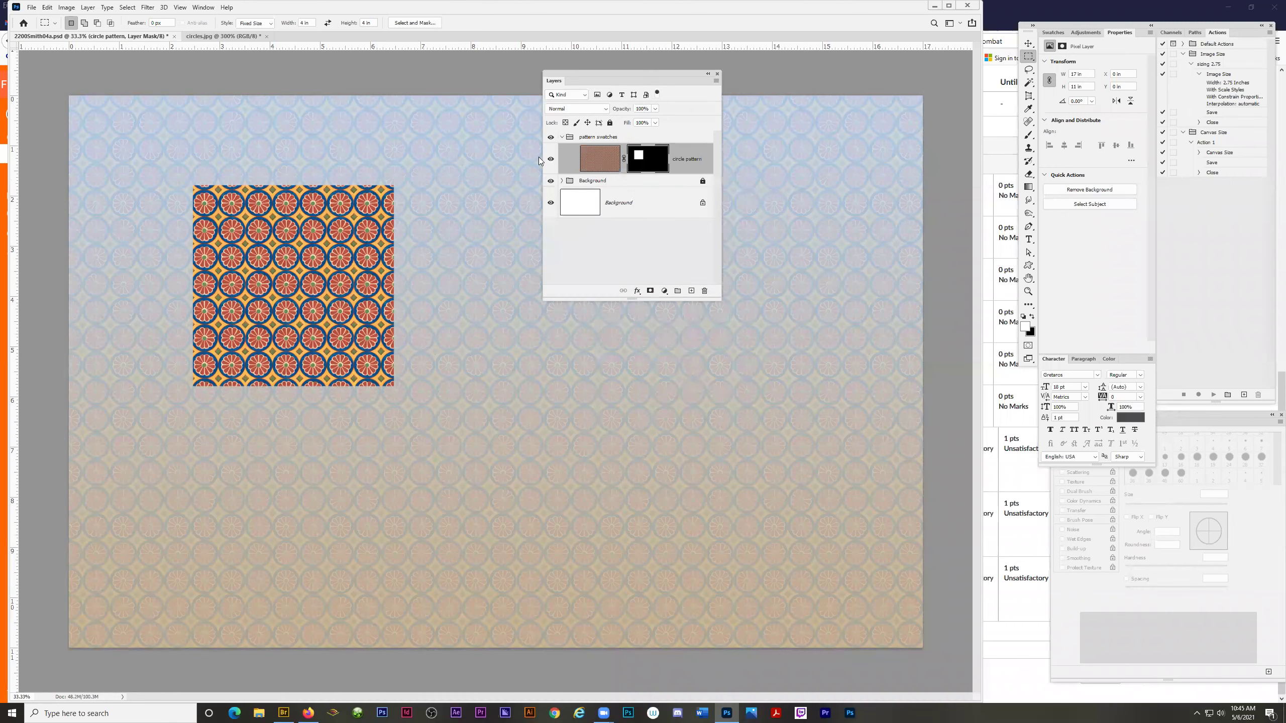
left_click(605, 161)
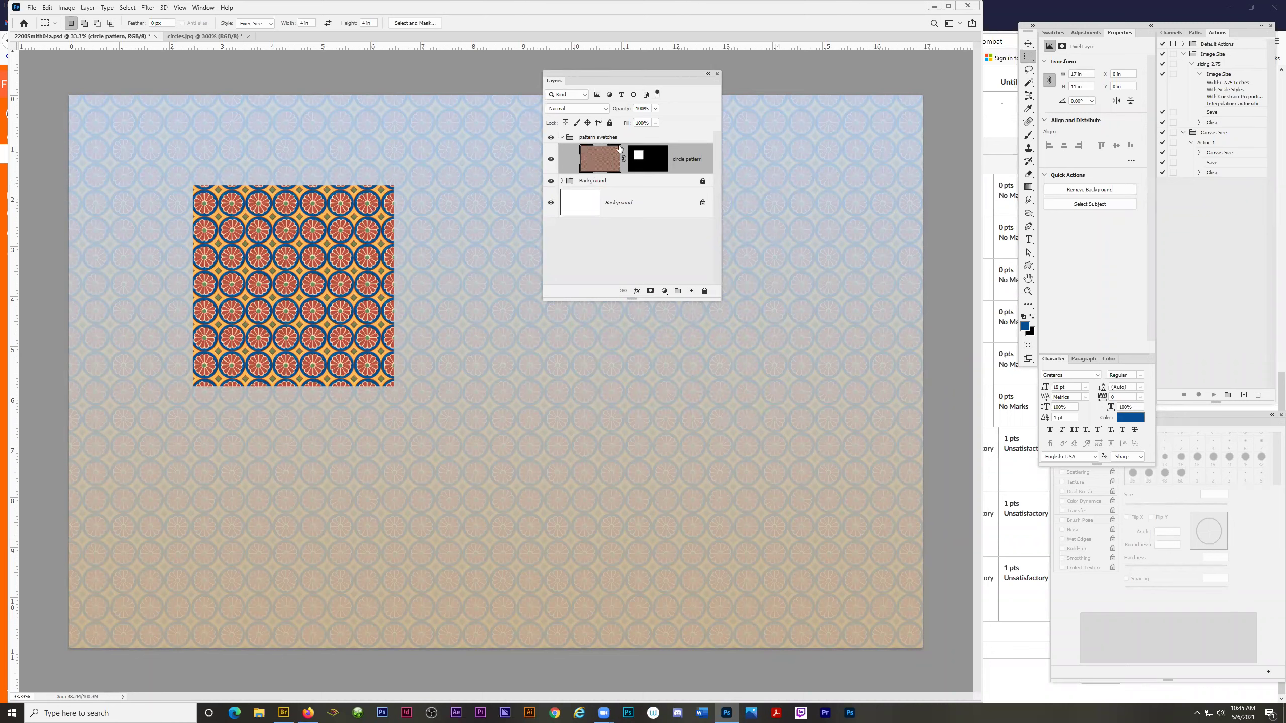
left_click(636, 292)
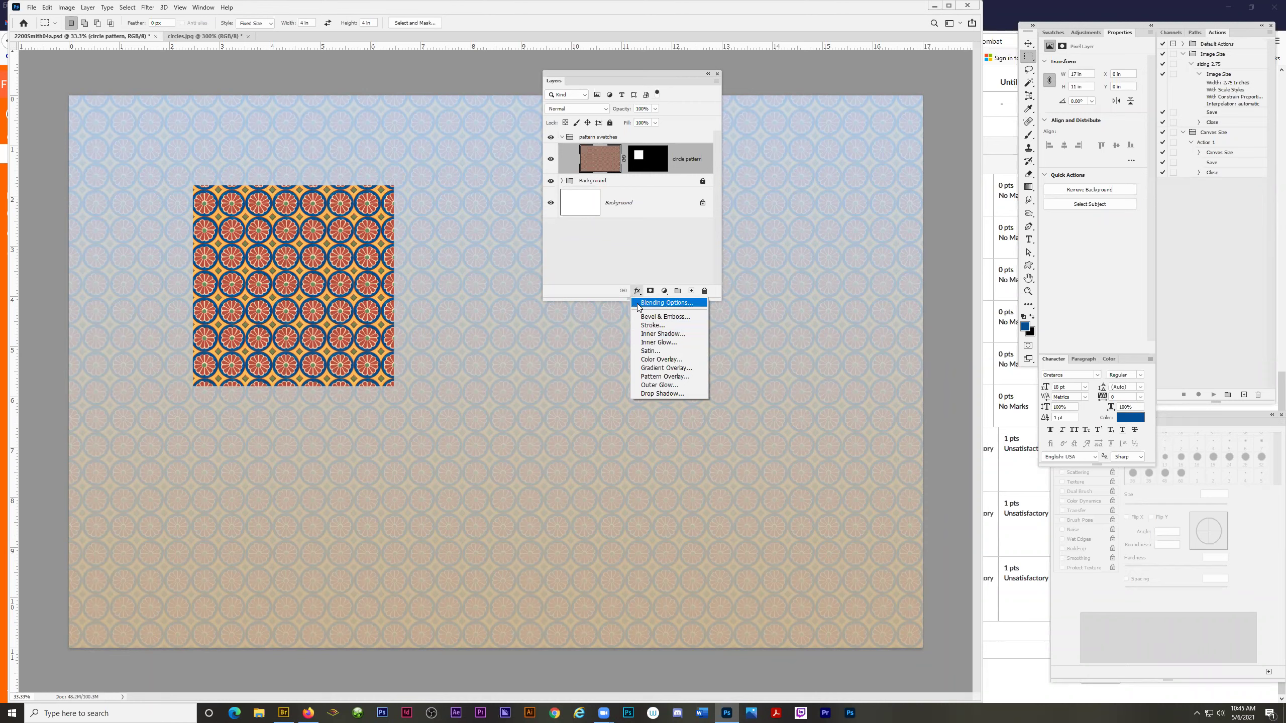
left_click(651, 326)
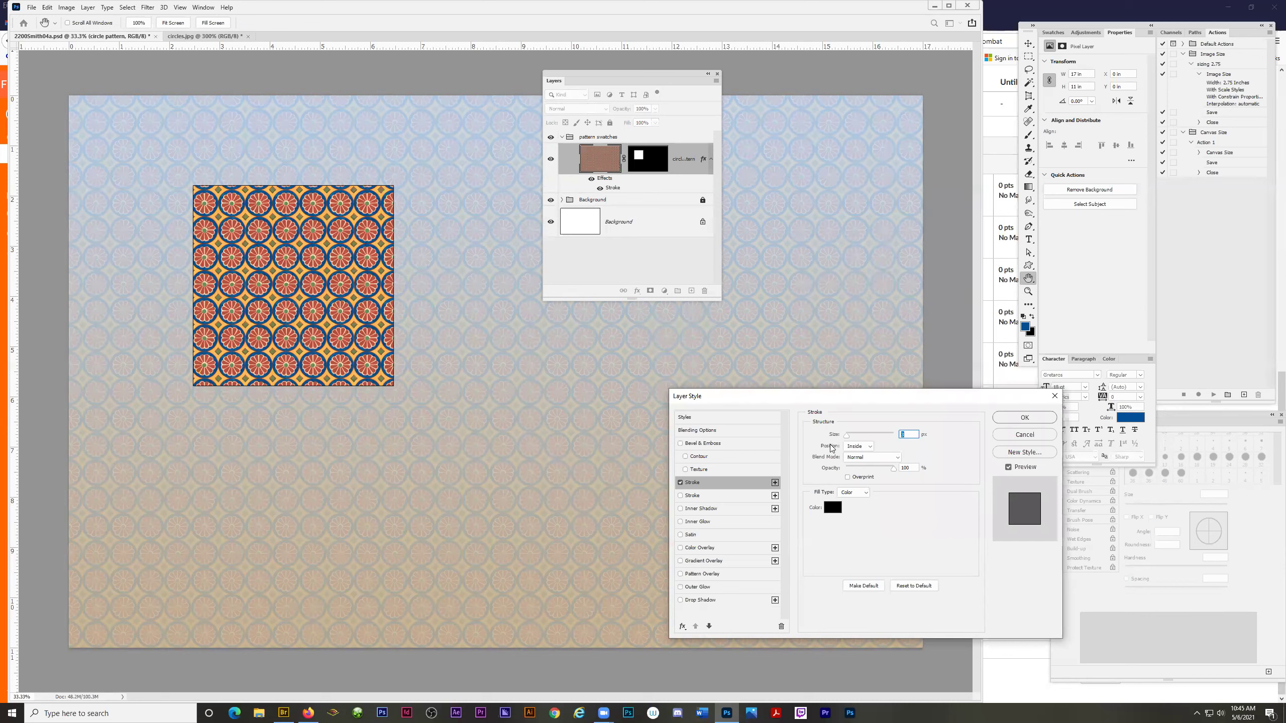
left_click(868, 448)
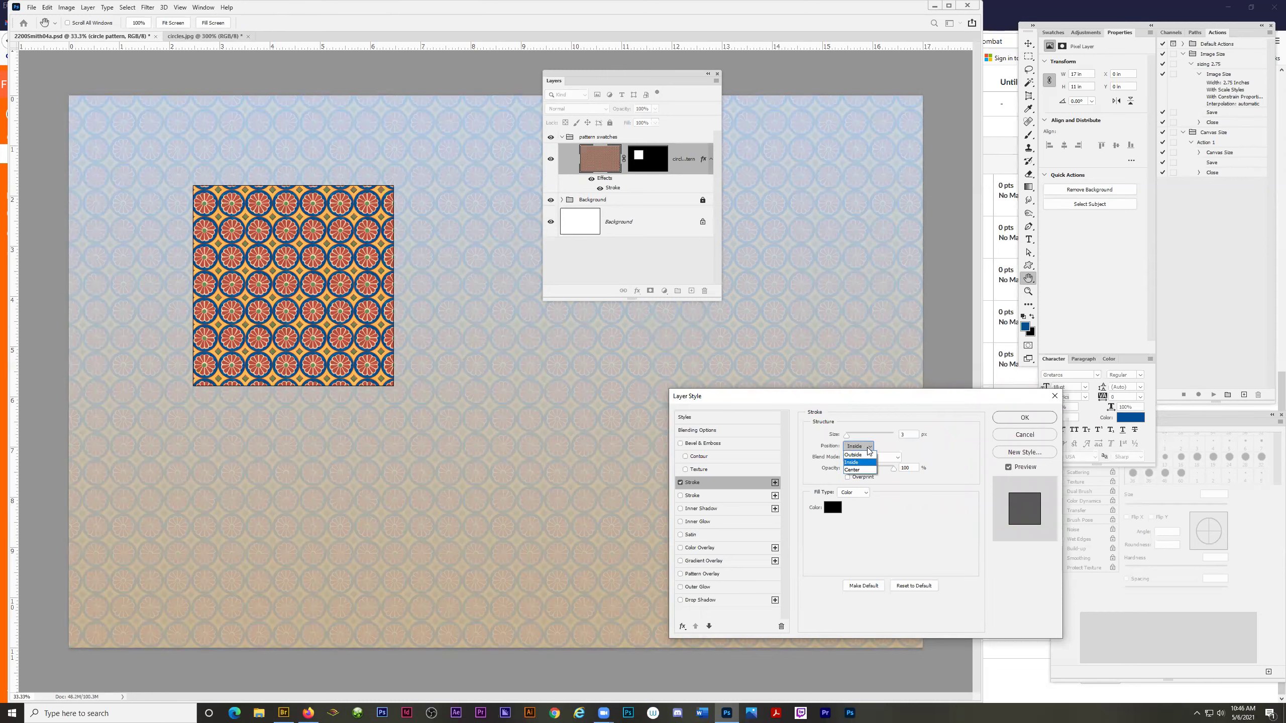
left_click(851, 465)
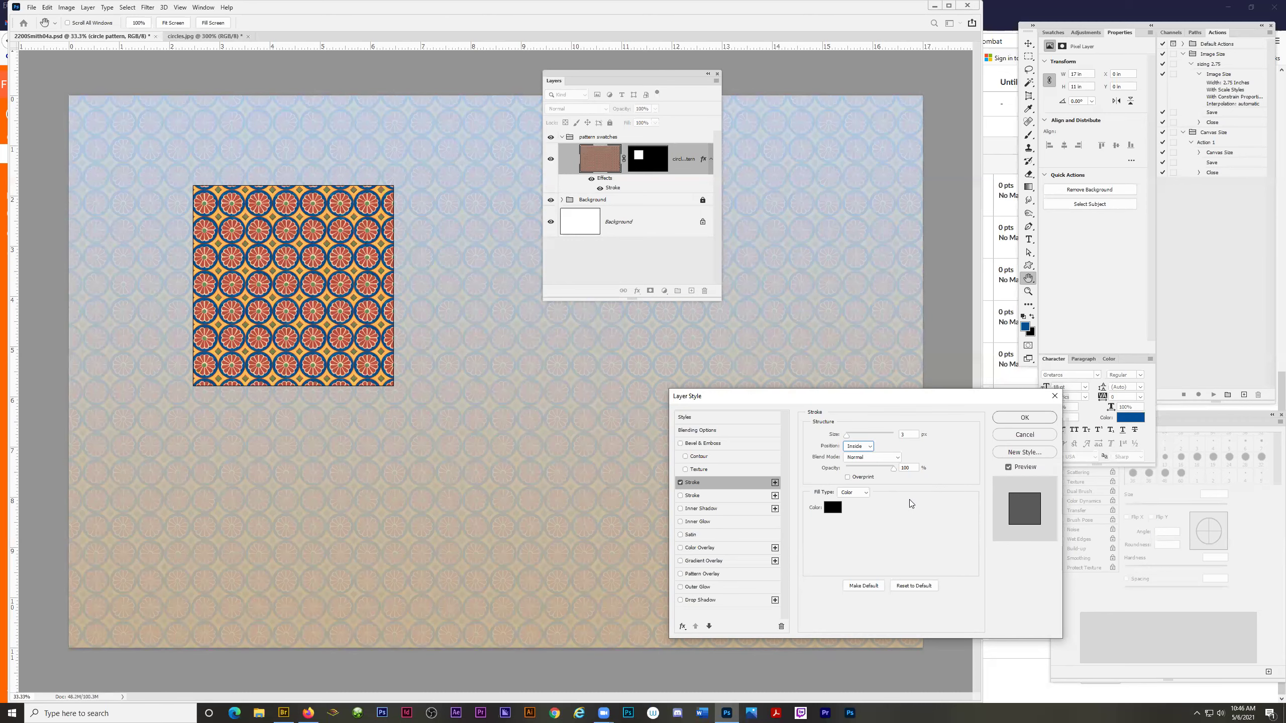
left_click(1022, 418)
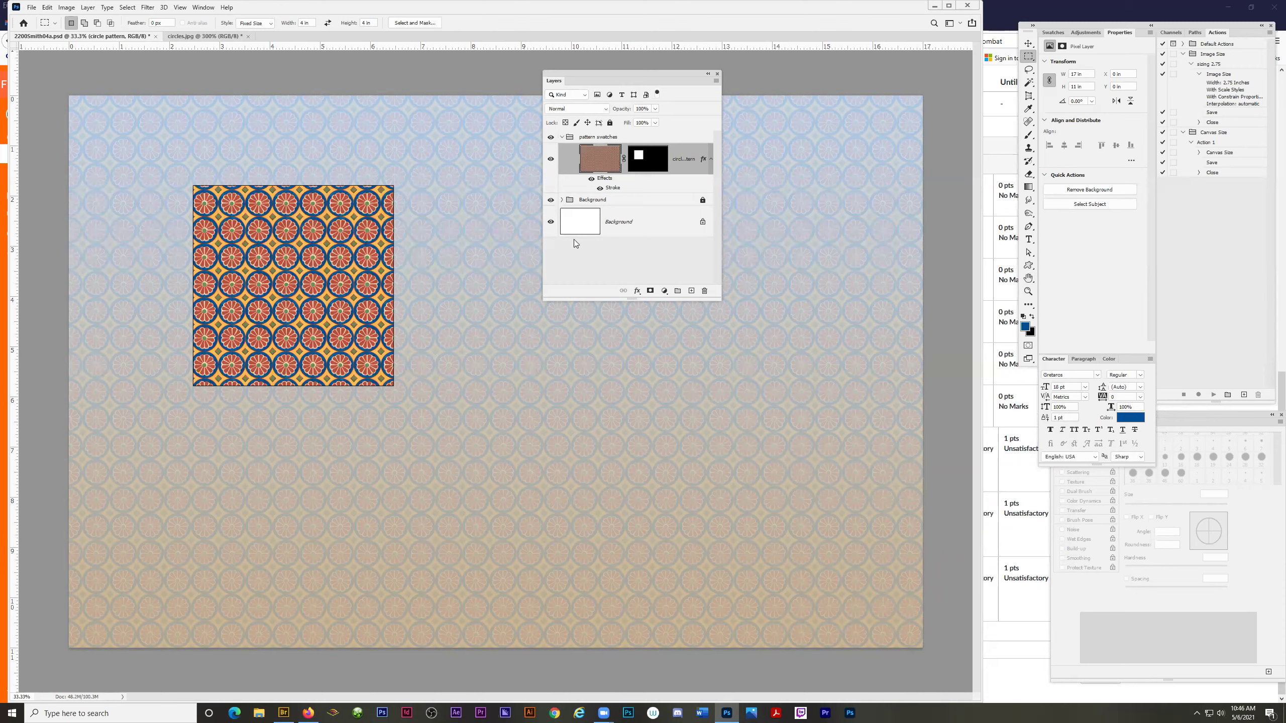
Use the Move tool to shift the masked circle swatch about 0.3 in toward the canvas's left edge.
left_click_drag(609, 70, 717, 73)
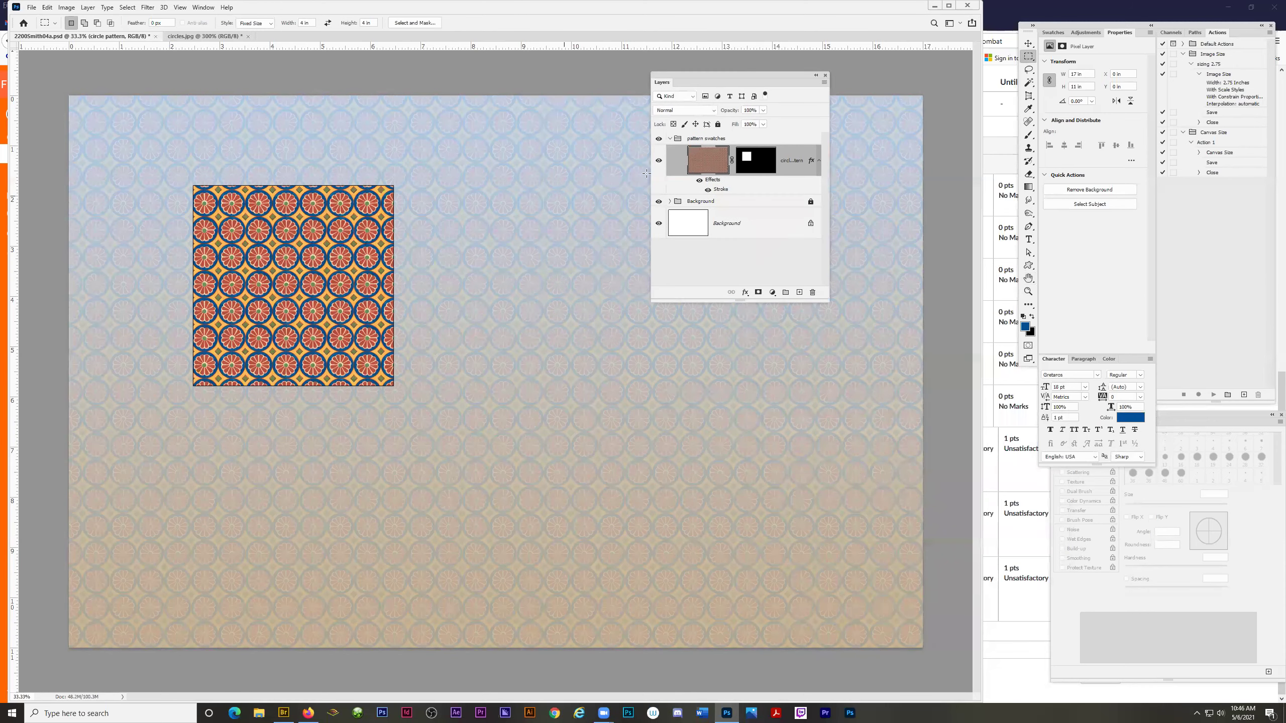
left_click(1028, 44)
left_click_drag(273, 304, 259, 302)
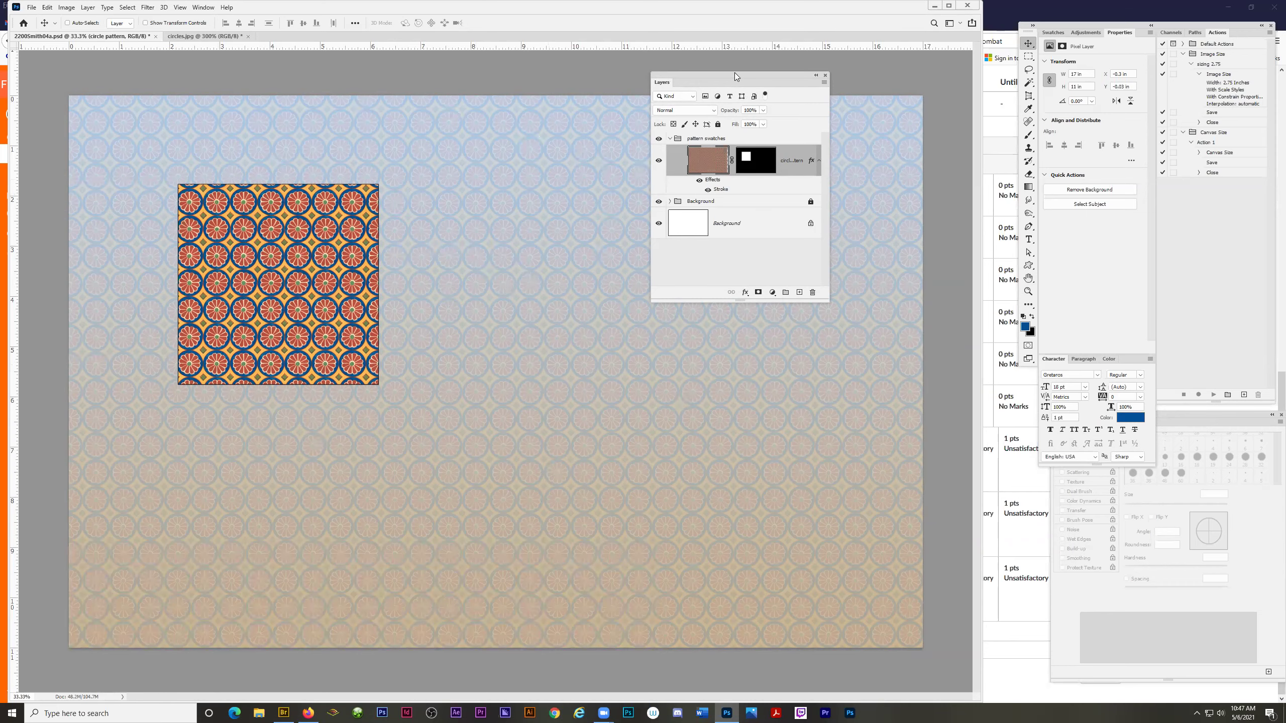
Dock the Layers panel beside Actions, switch to Adobe Bridge and open Blue Circle Print.jpg in Photoshop.
left_click_drag(730, 74, 1243, 33)
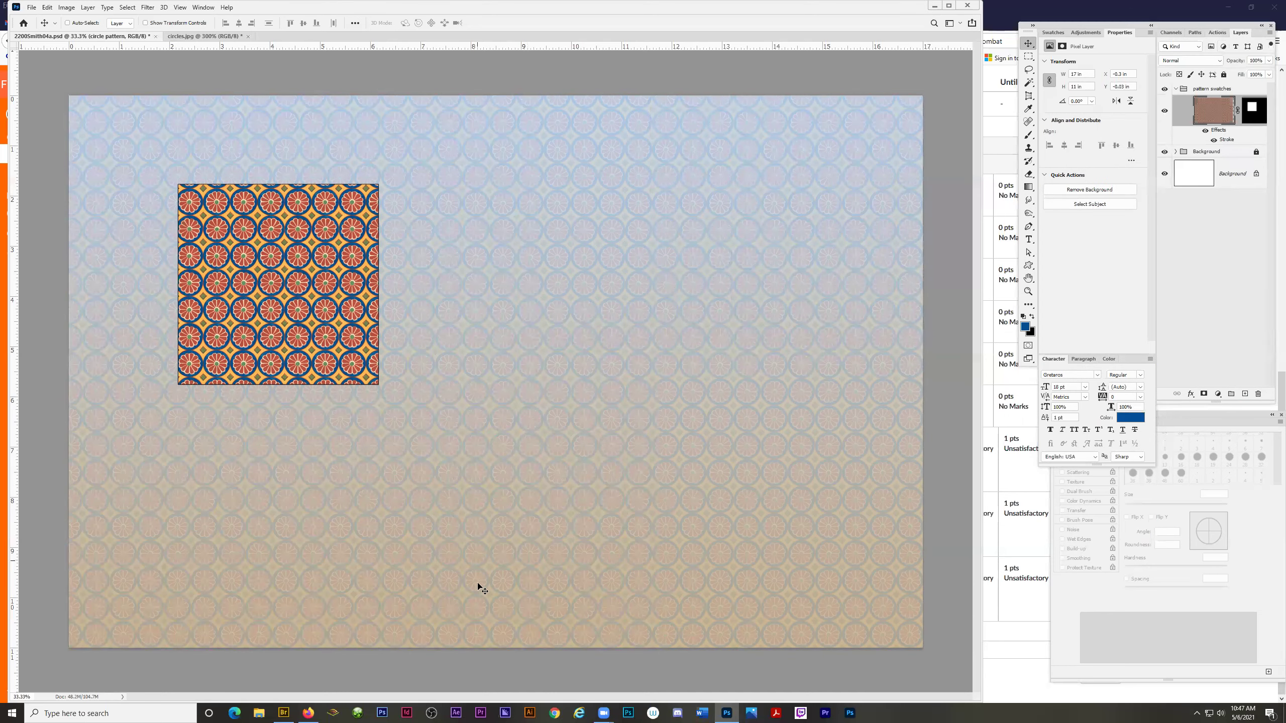
left_click(308, 712)
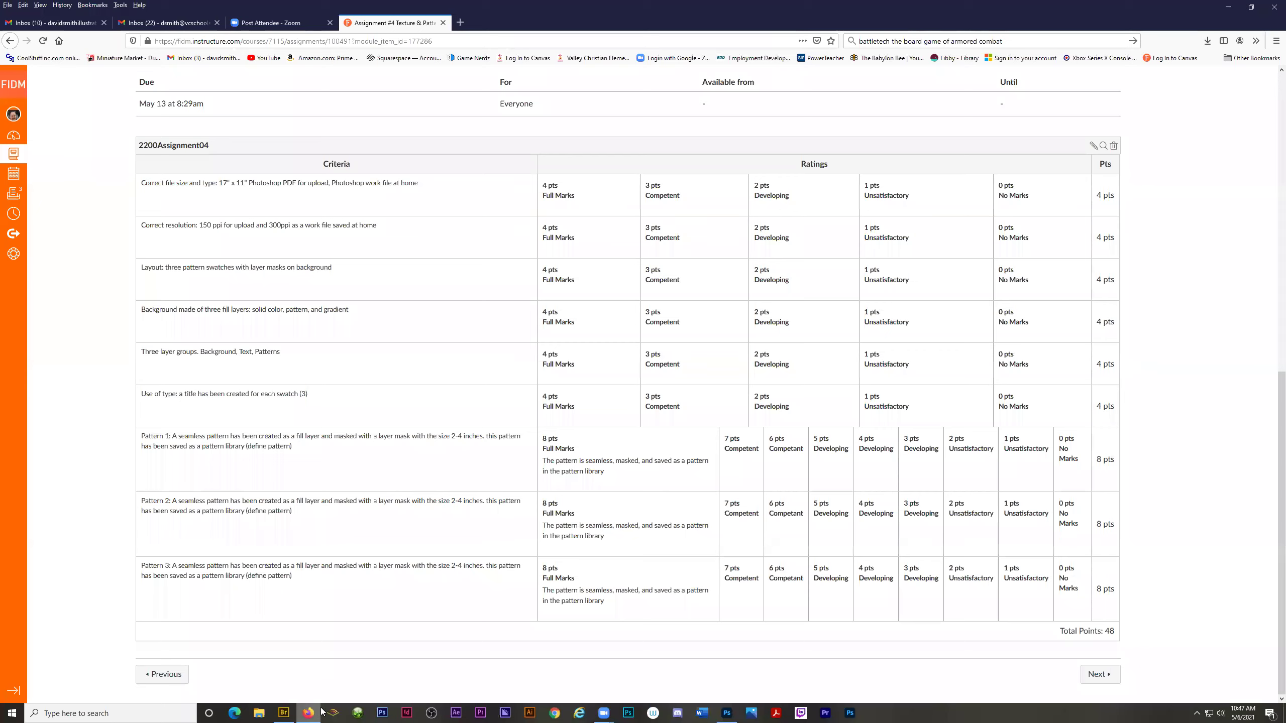
left_click(284, 713)
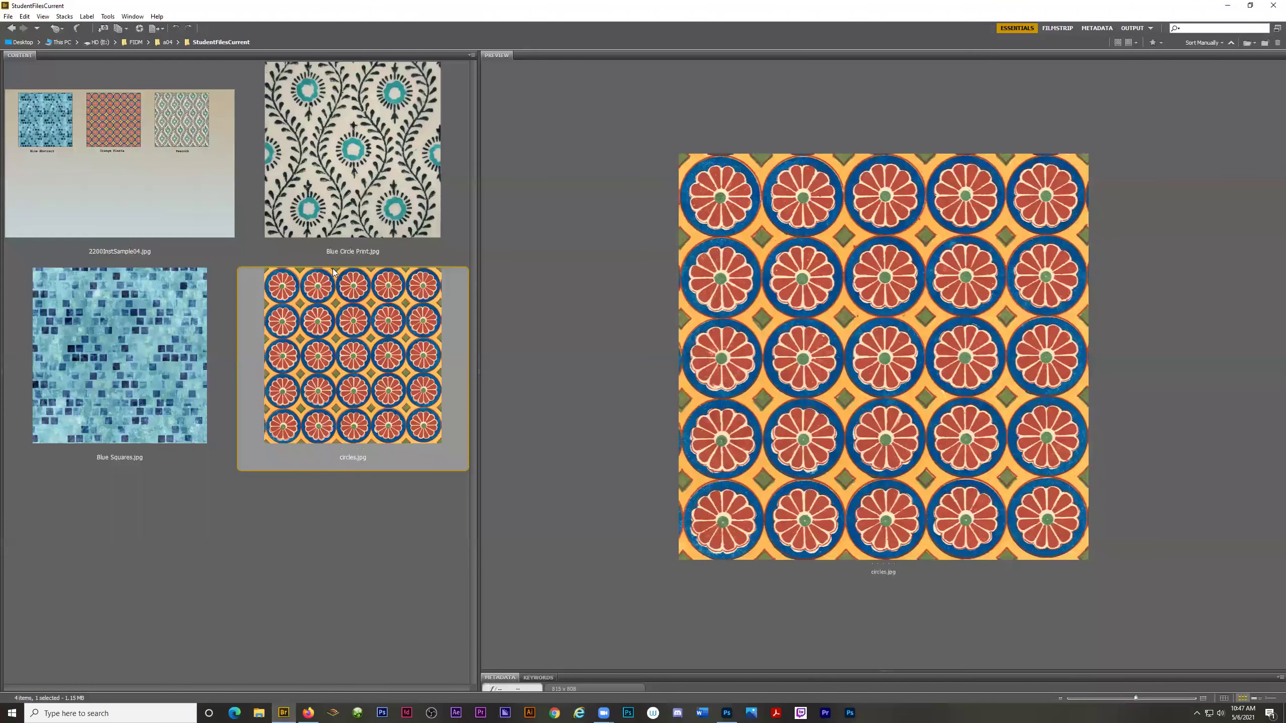
double_click(343, 167)
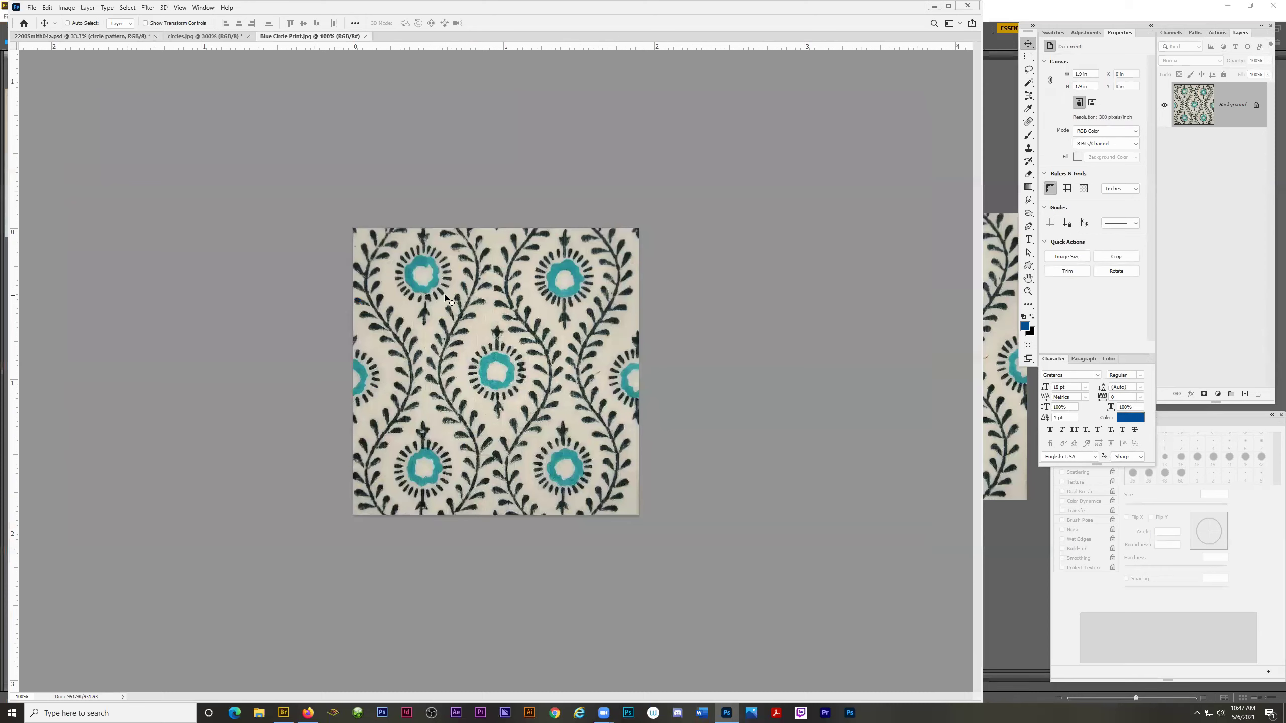
Check the pixel dimensions and resolution of Blue Circle Print.jpg in Image Size.
left_click(67, 8)
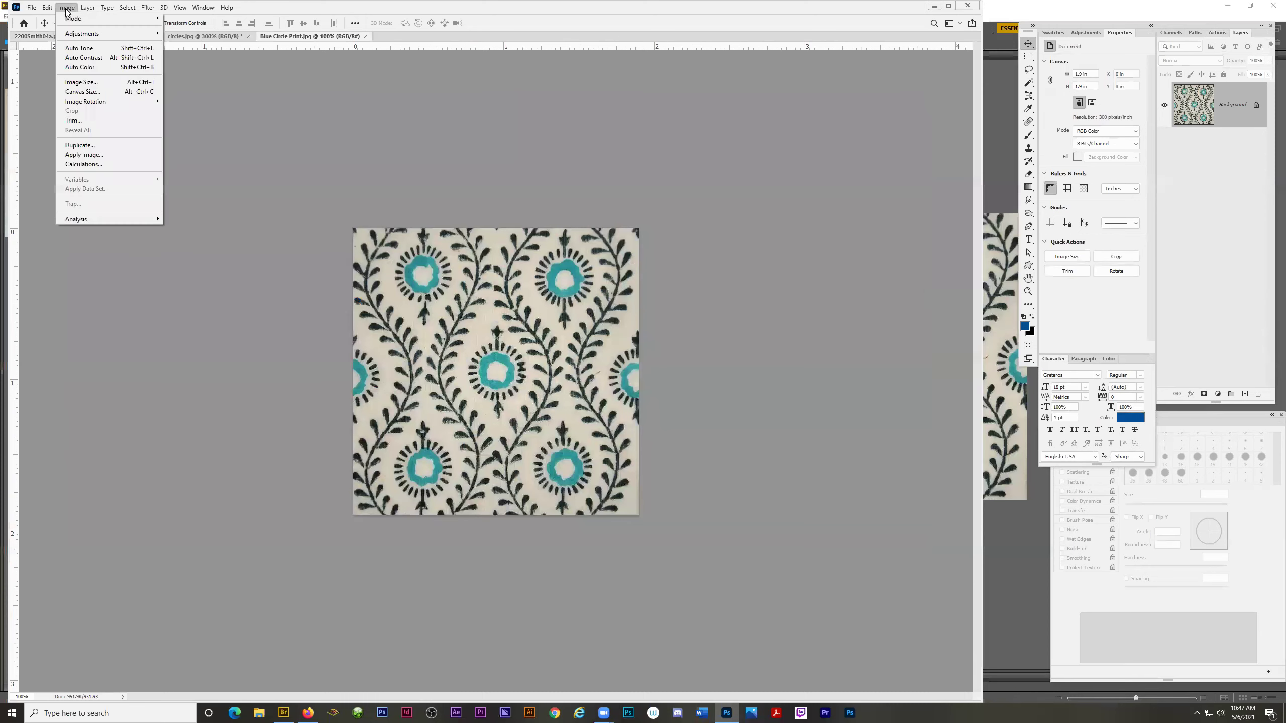
left_click(85, 82)
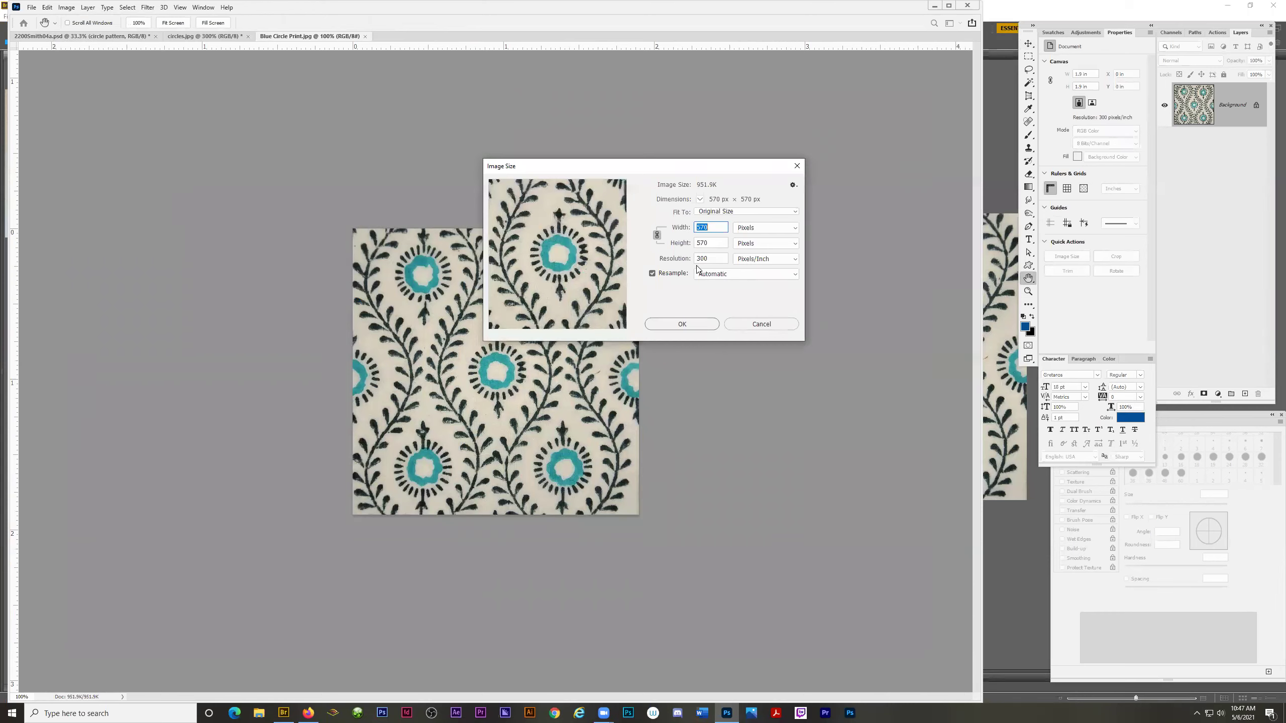
left_click(684, 324)
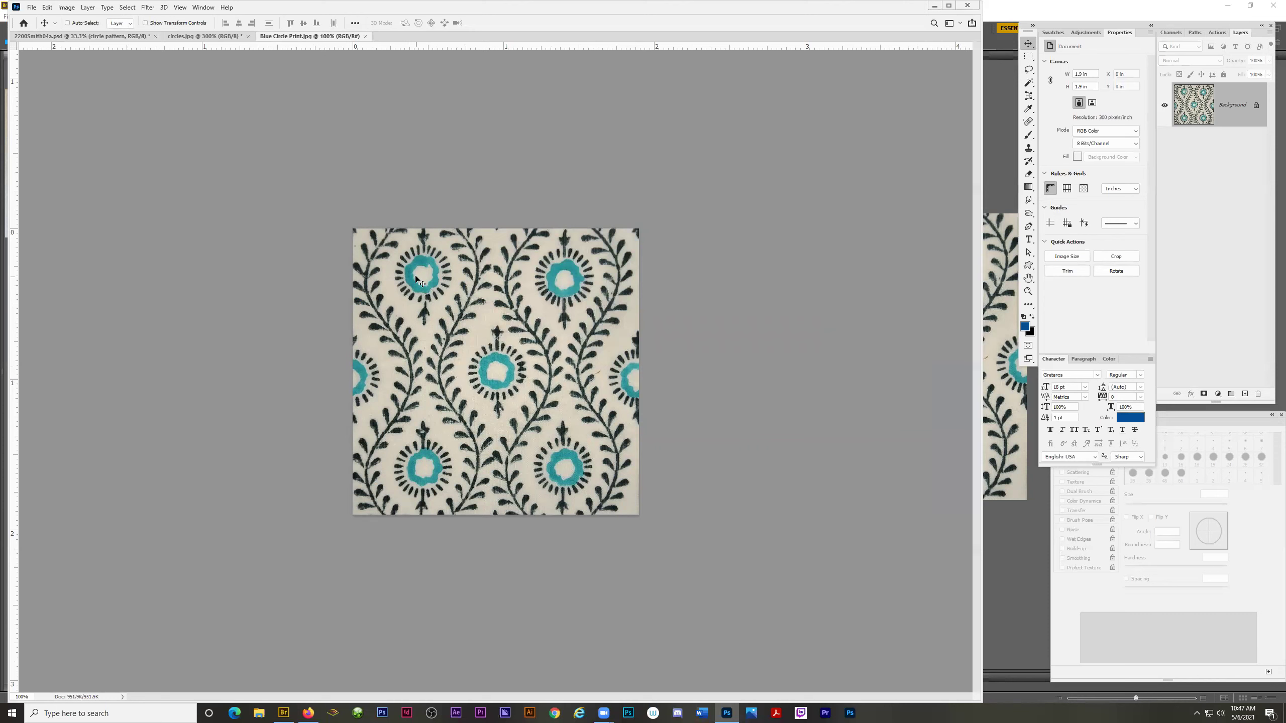
Draw a Perspective Crop box from the centre of the print's upper-left flower to the centre of its lower-right flower.
left_click(1029, 292)
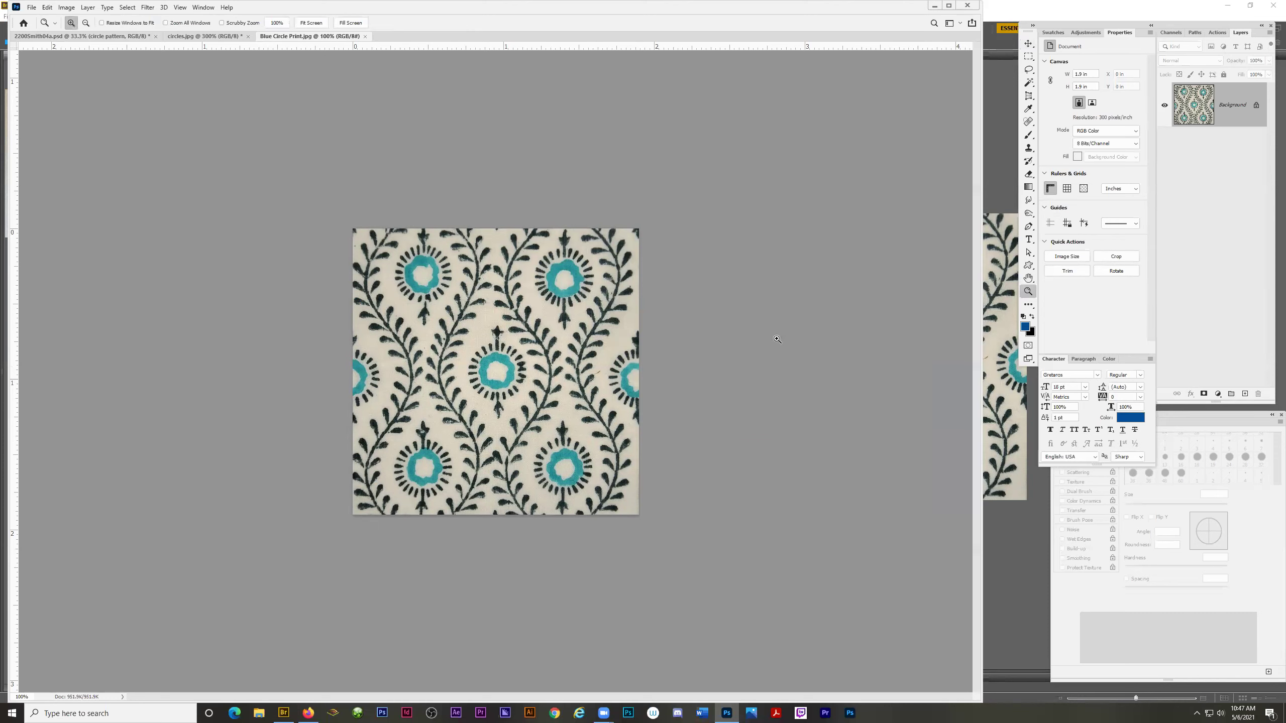
left_click(489, 399)
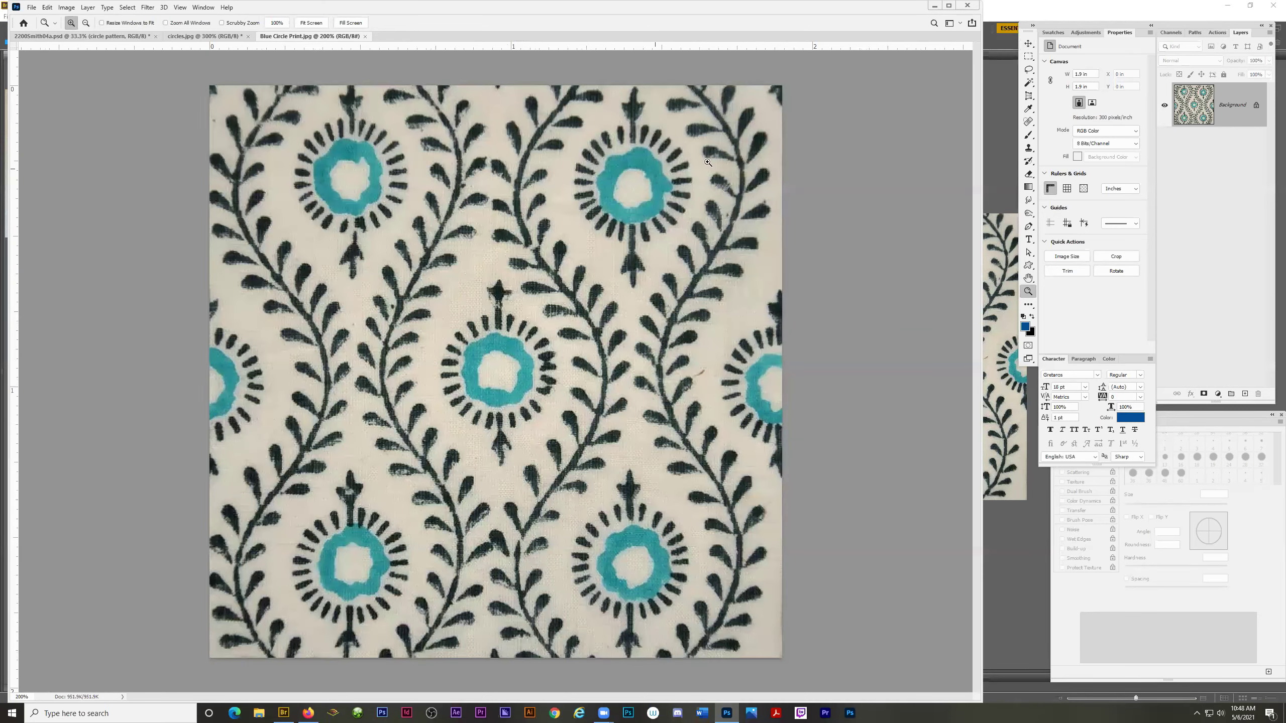
left_click(1028, 98)
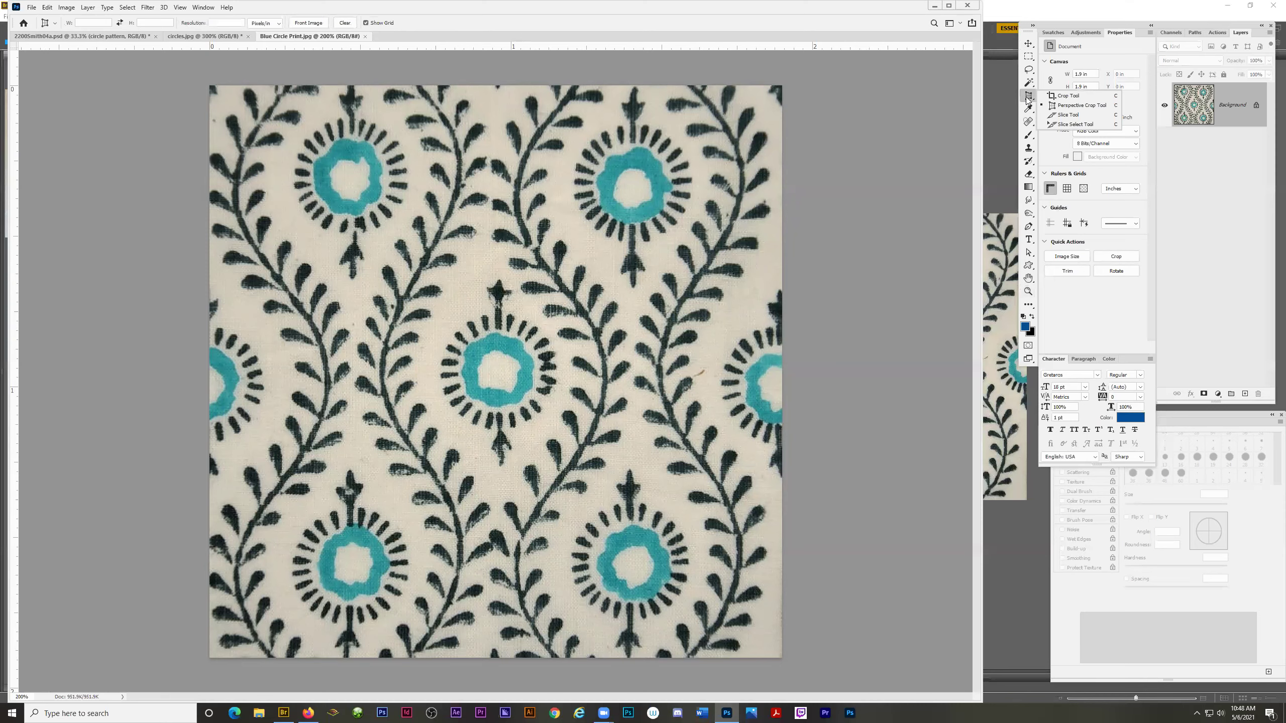
left_click(1054, 107)
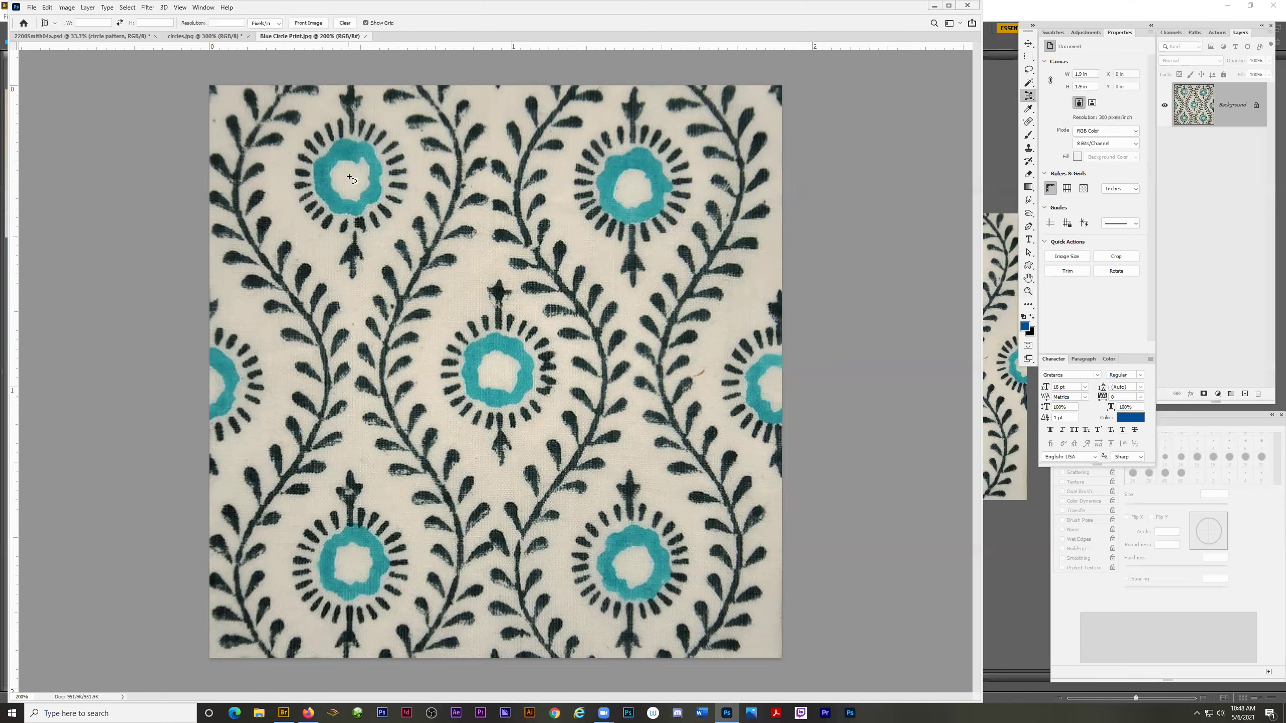
left_click_drag(349, 176, 635, 572)
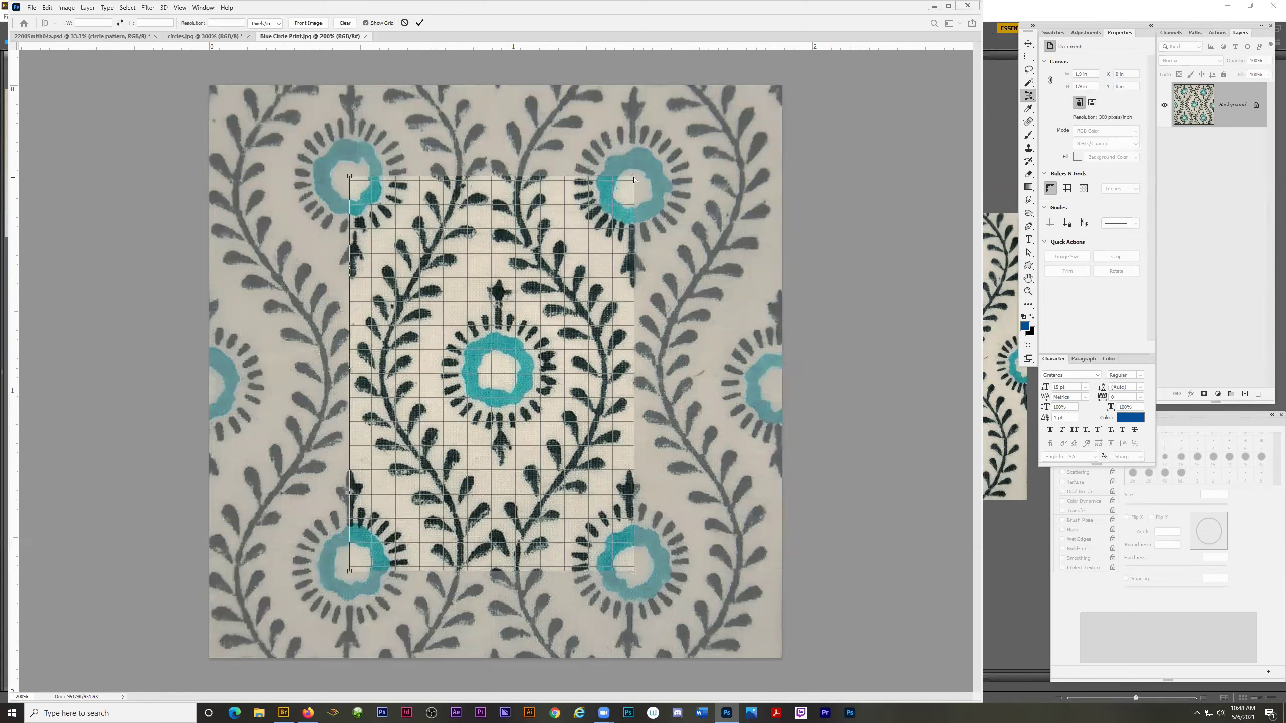
Adjust the four corners of the perspective crop individually so they sit at matching points inside the corner flowers.
left_click_drag(635, 180, 635, 185)
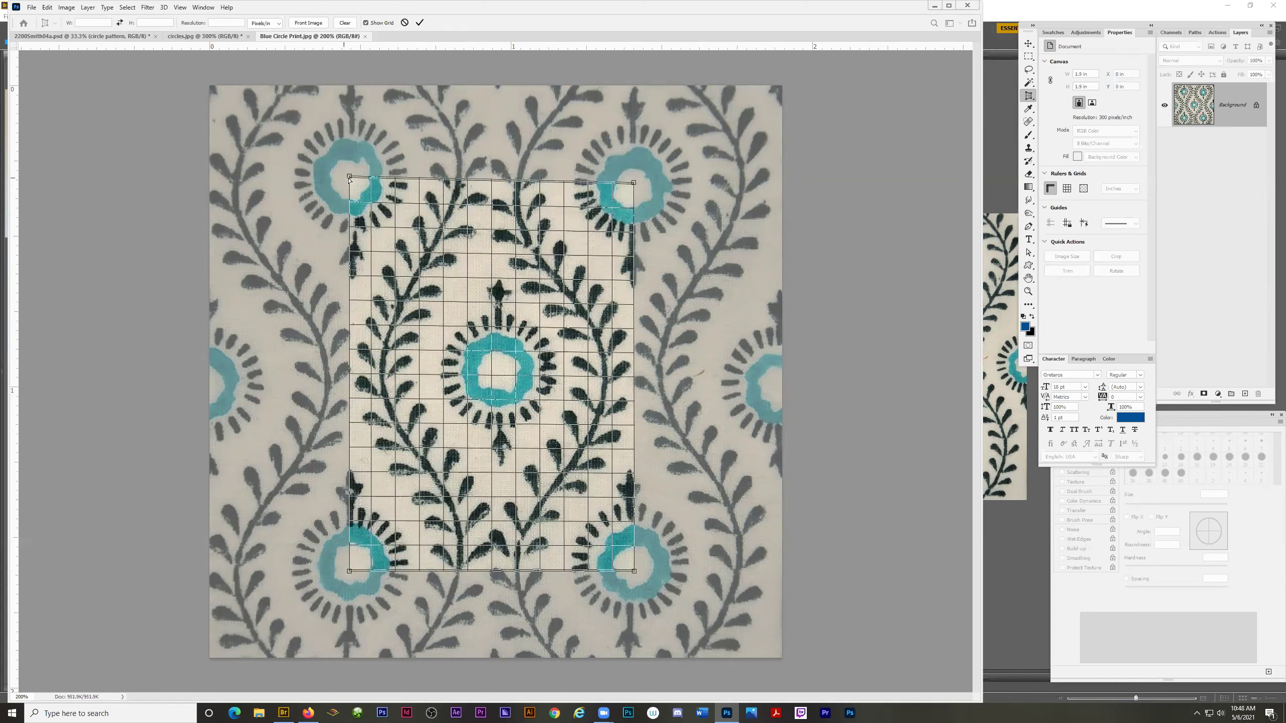
left_click_drag(351, 178, 358, 187)
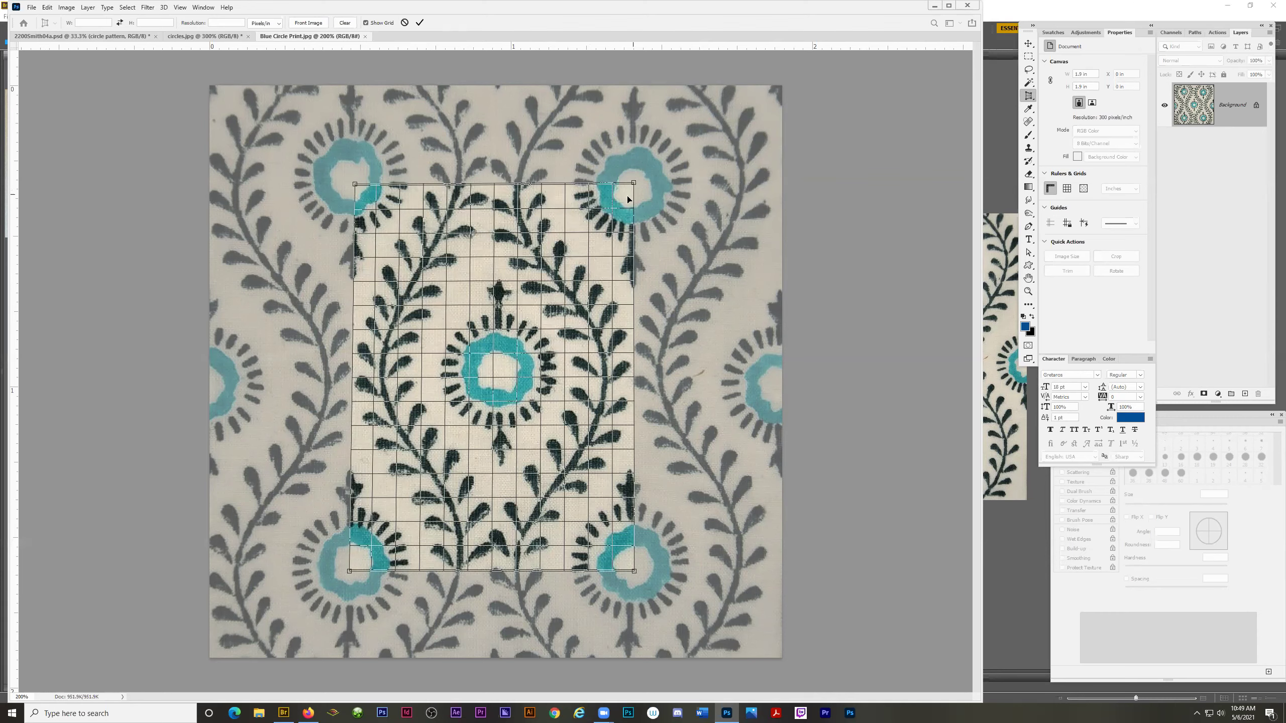
left_click_drag(633, 572, 630, 571)
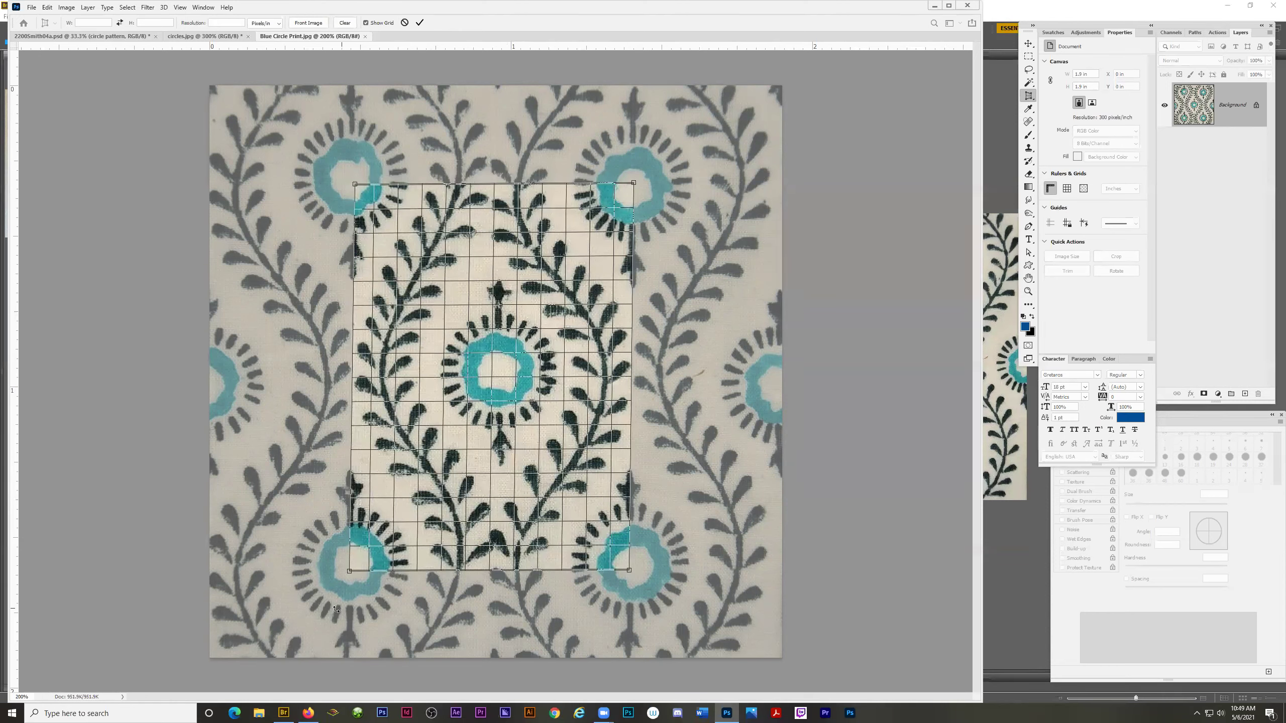
left_click_drag(348, 572, 347, 572)
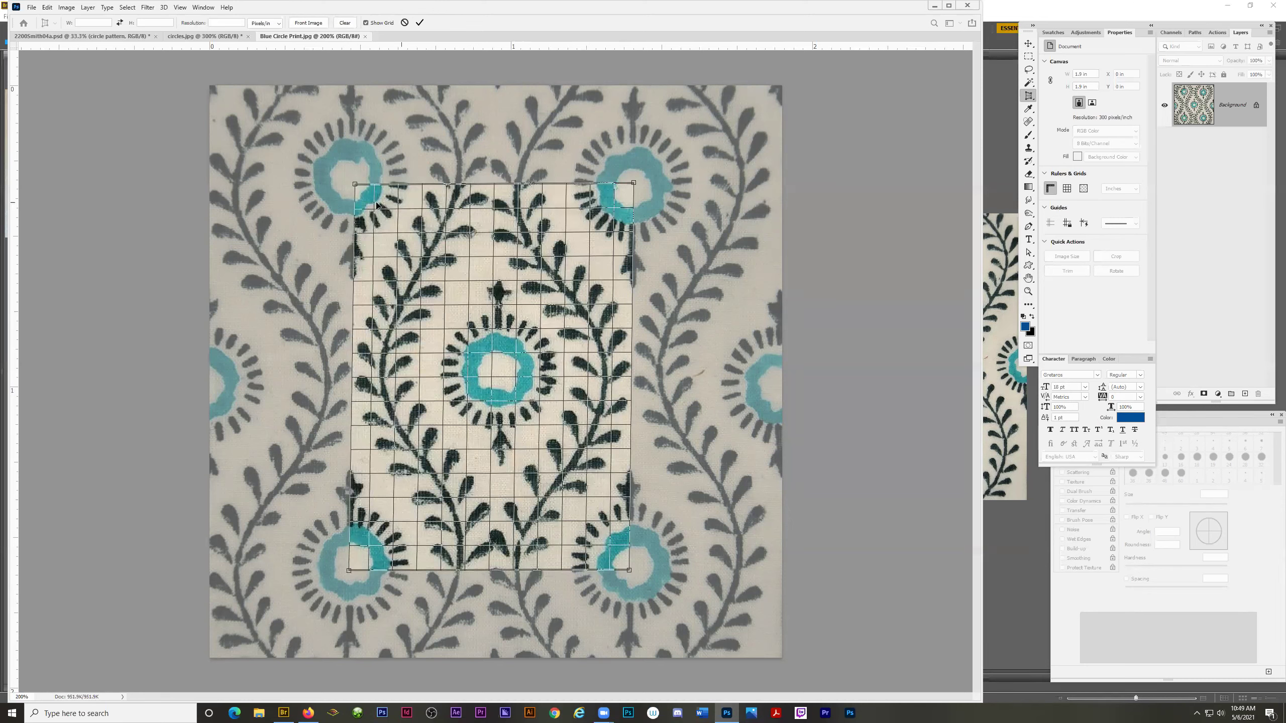
left_click_drag(355, 188, 355, 187)
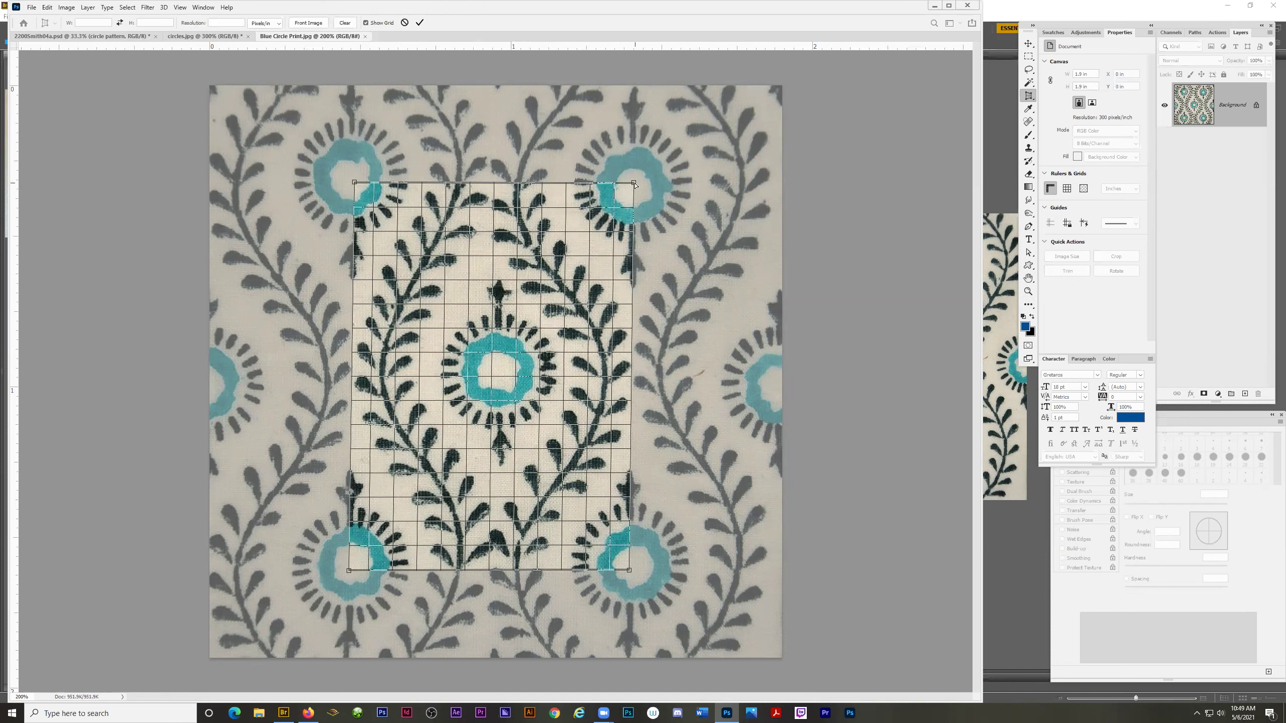
Lower the crop's upper-right corner, raise both bottom corners slightly, and apply the crop at about 0.96 × 1.27 in.
left_click_drag(634, 184, 634, 190)
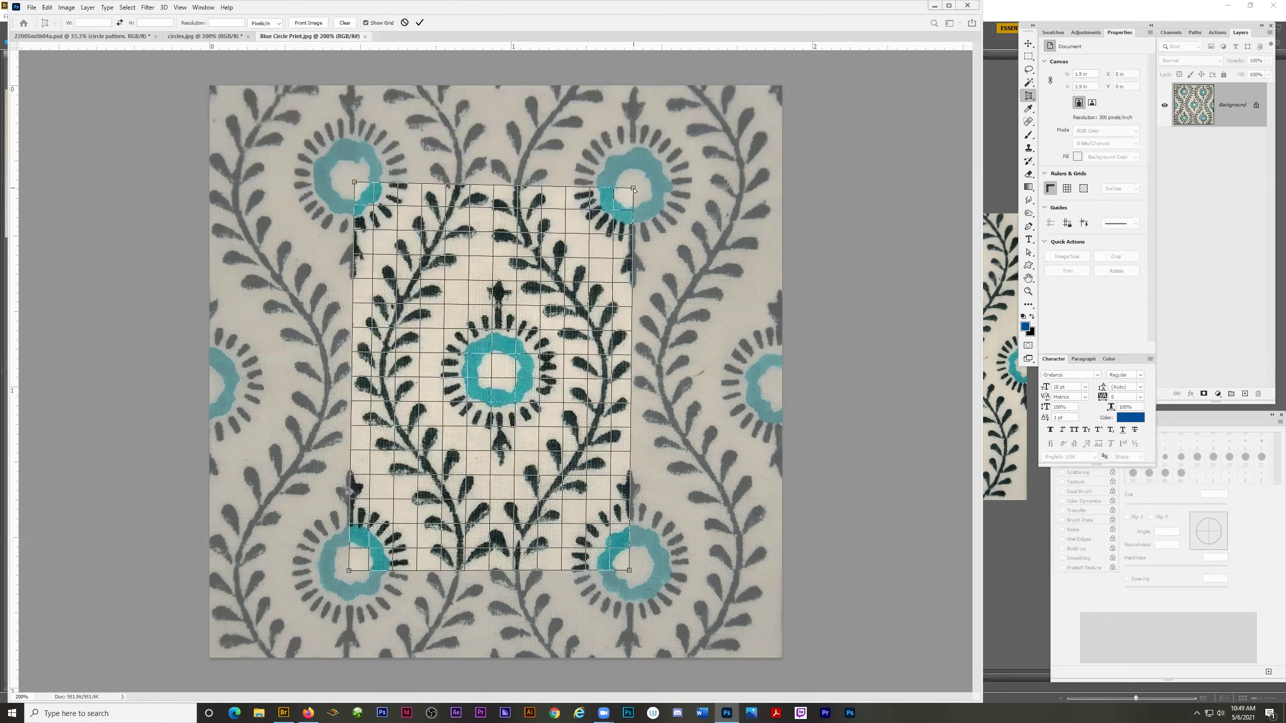
left_click_drag(633, 190, 636, 192)
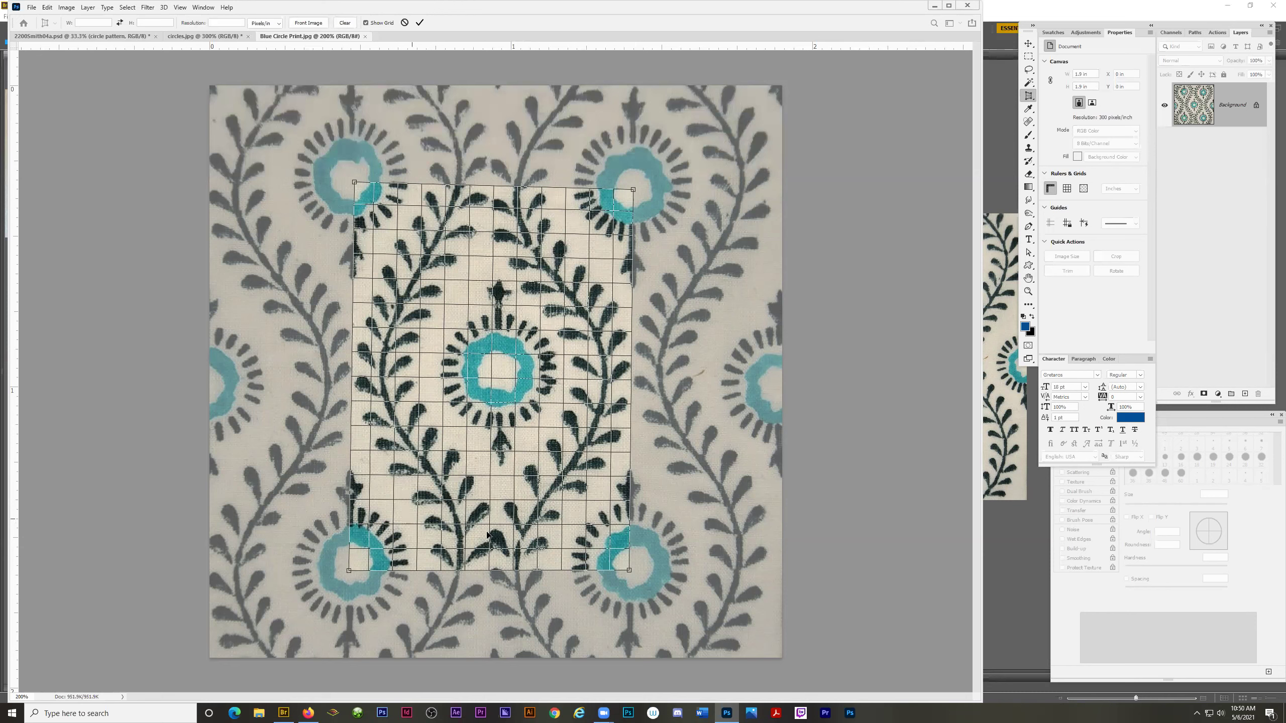
left_click_drag(629, 571, 630, 566)
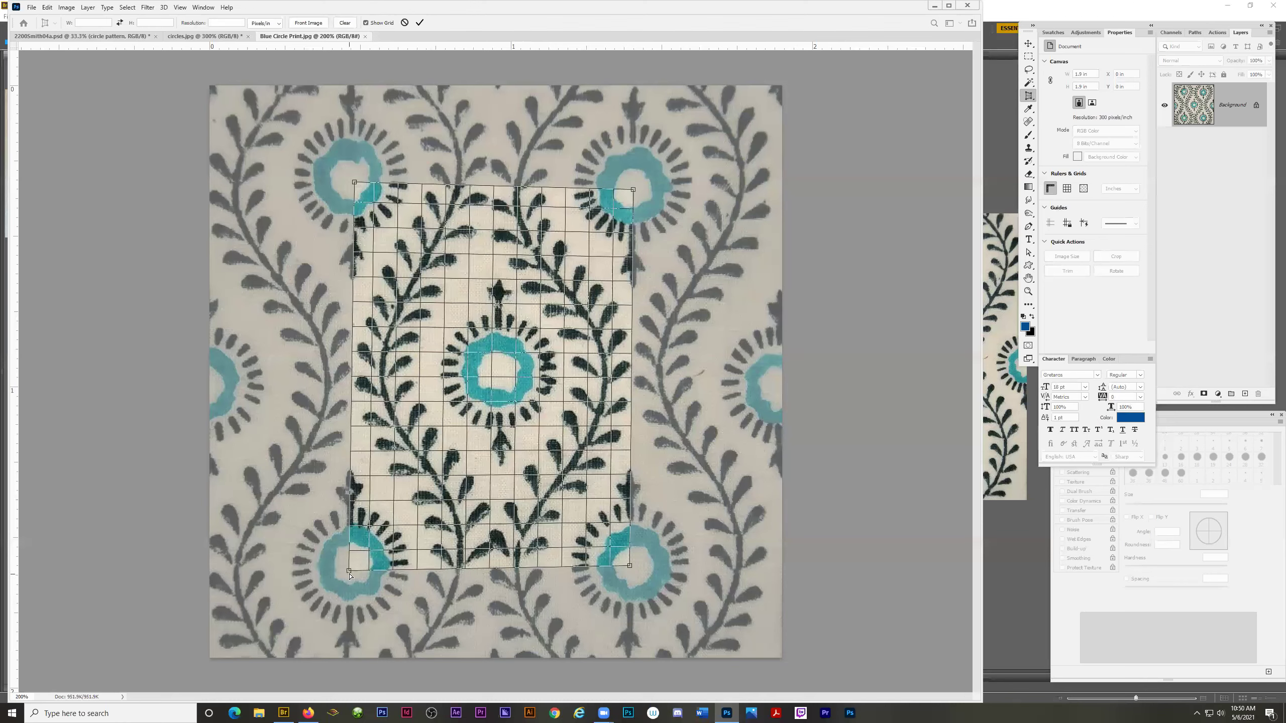
left_click_drag(349, 570, 349, 566)
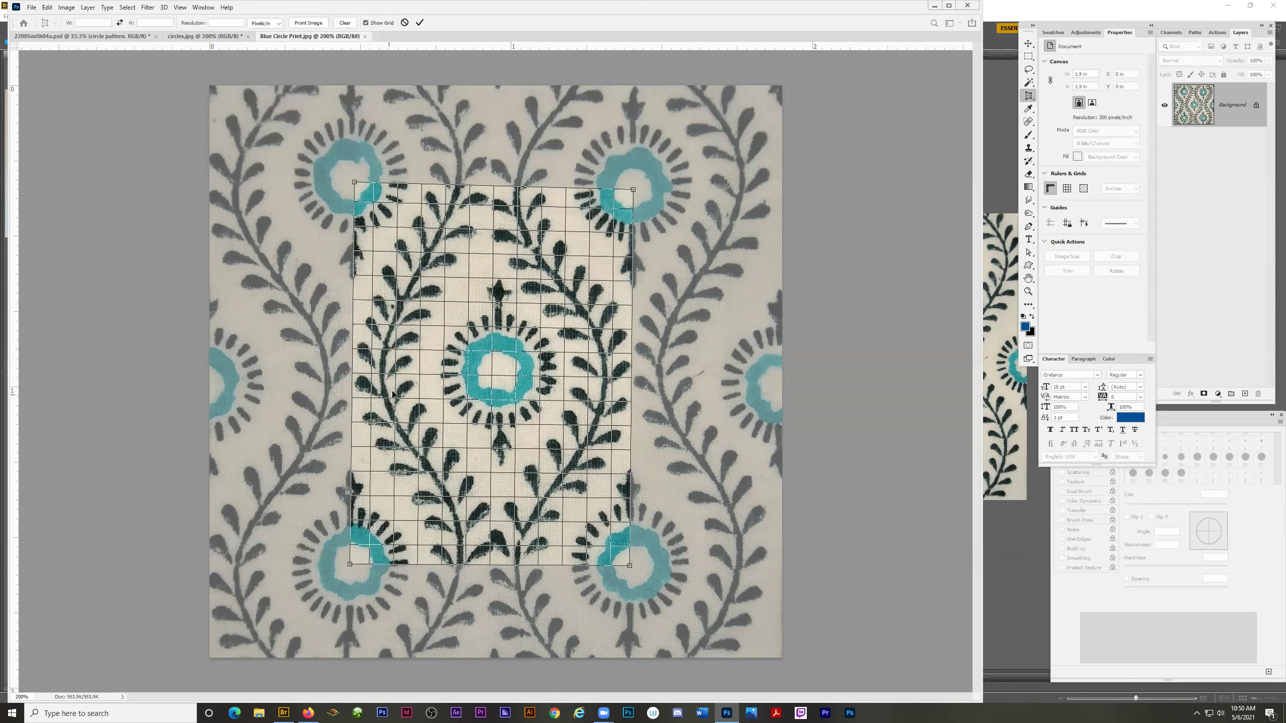
left_click(420, 22)
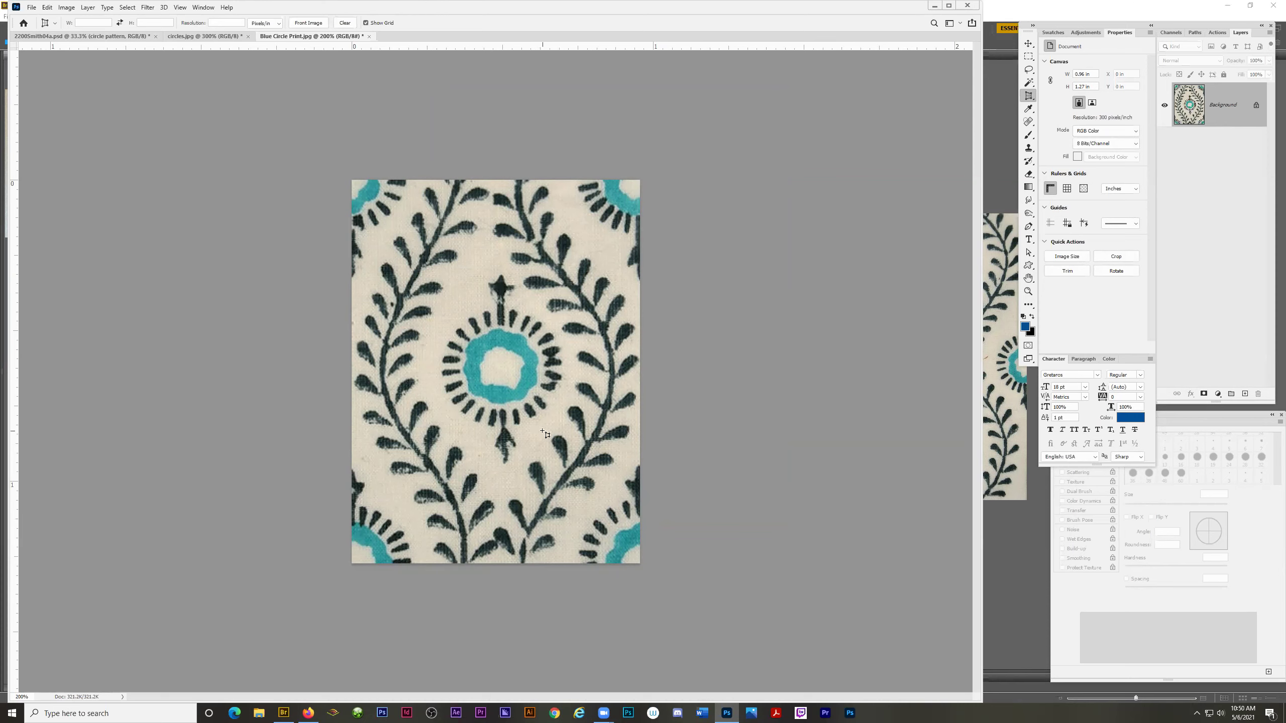
Resize the cropped tile to 286 px wide by 382 px high, with the proportions unlinked and the resolution at 300 pixels/inch.
left_click(66, 8)
left_click(85, 90)
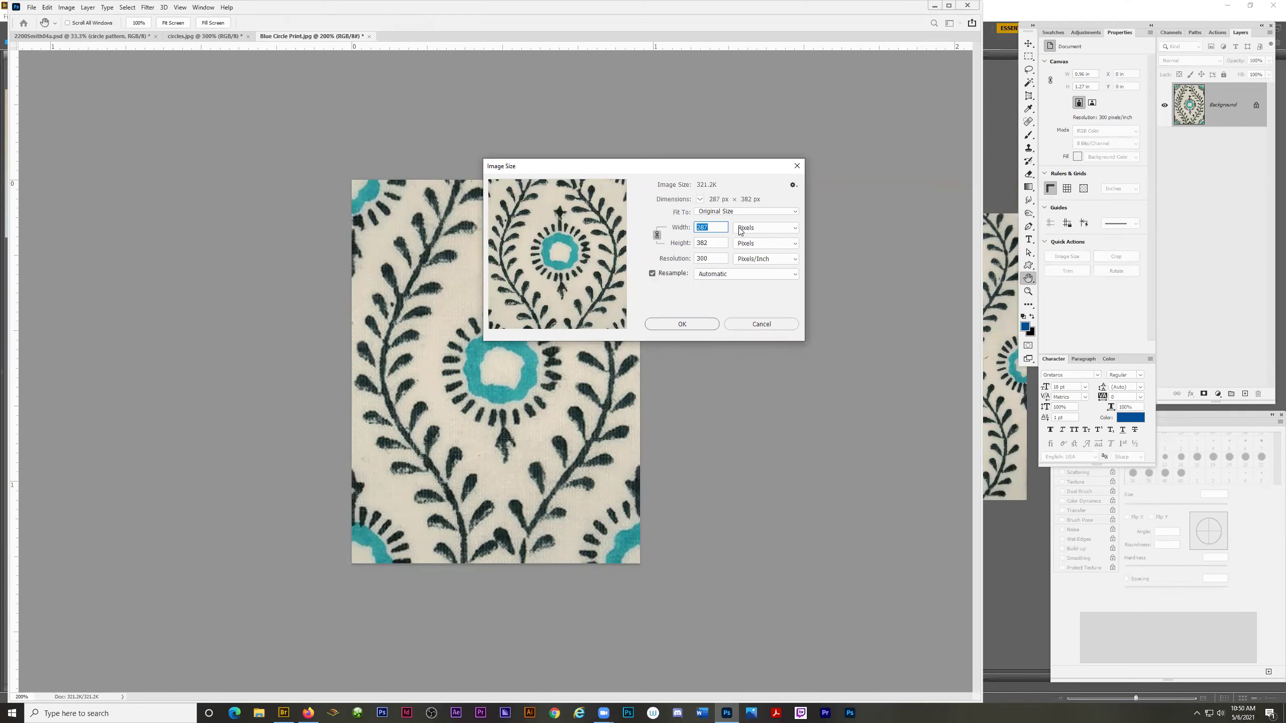
left_click(778, 228)
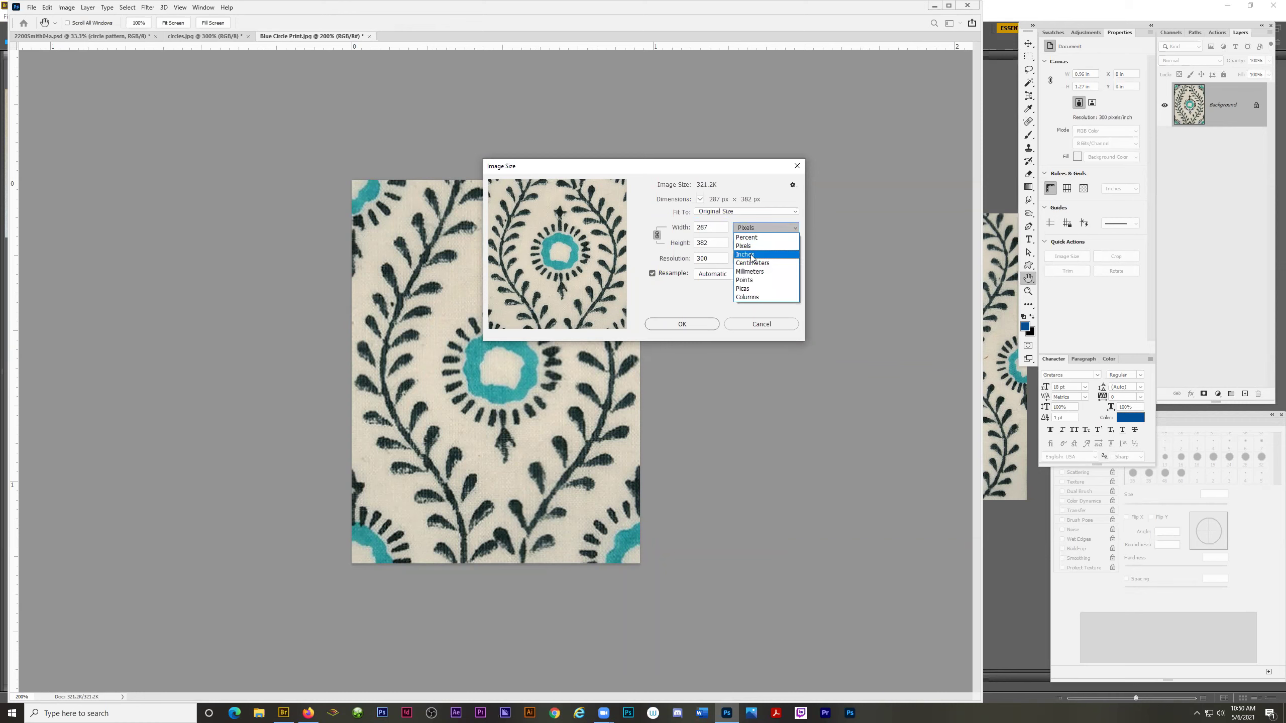
left_click(753, 257)
left_click(758, 228)
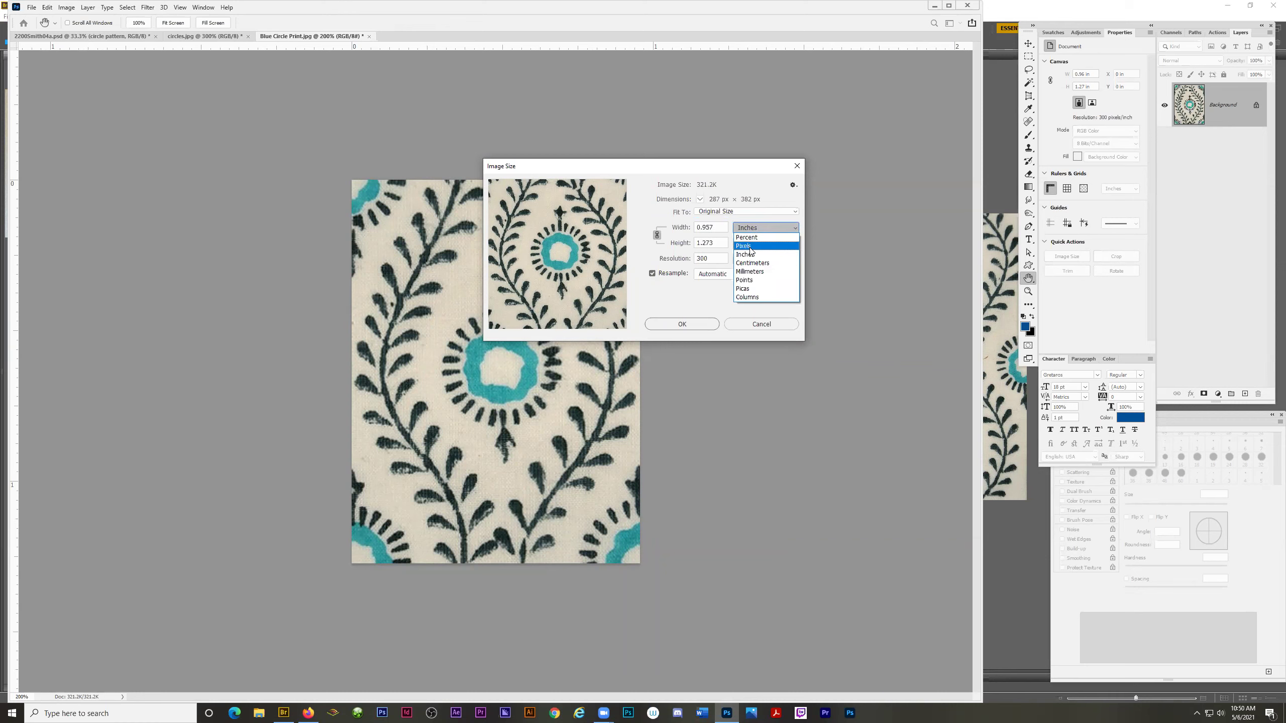
left_click(750, 249)
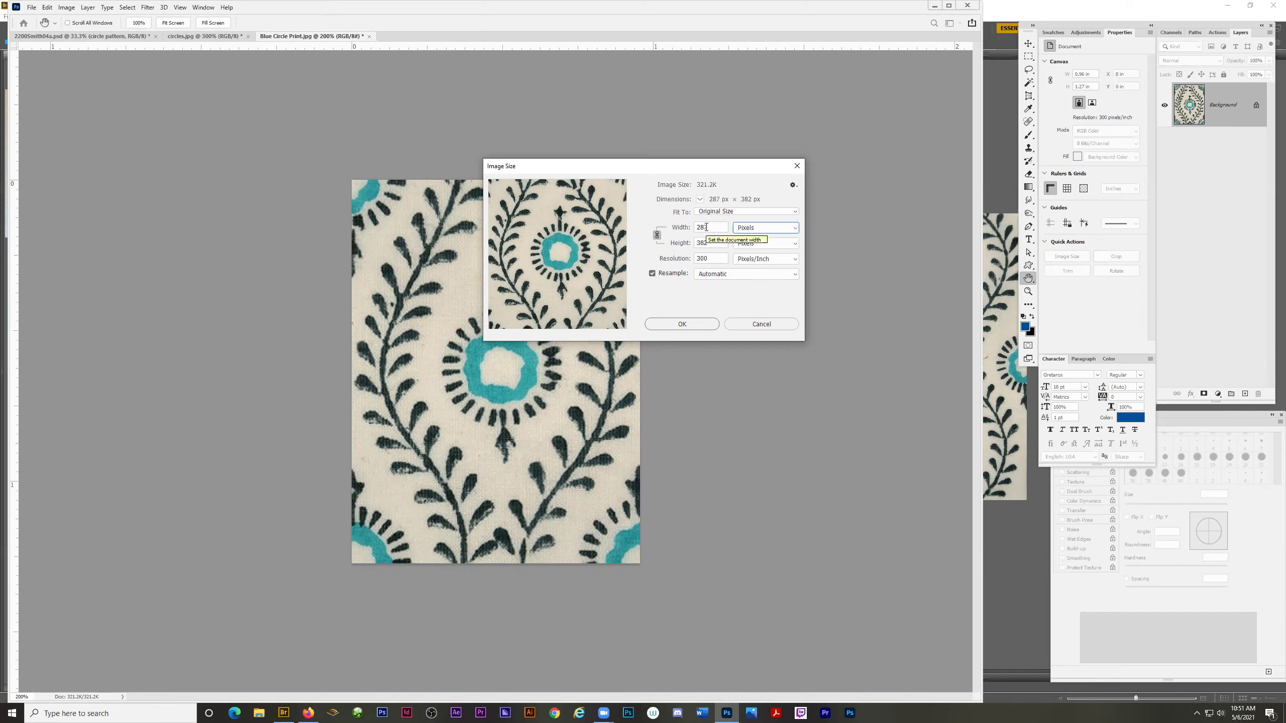
left_click(657, 235)
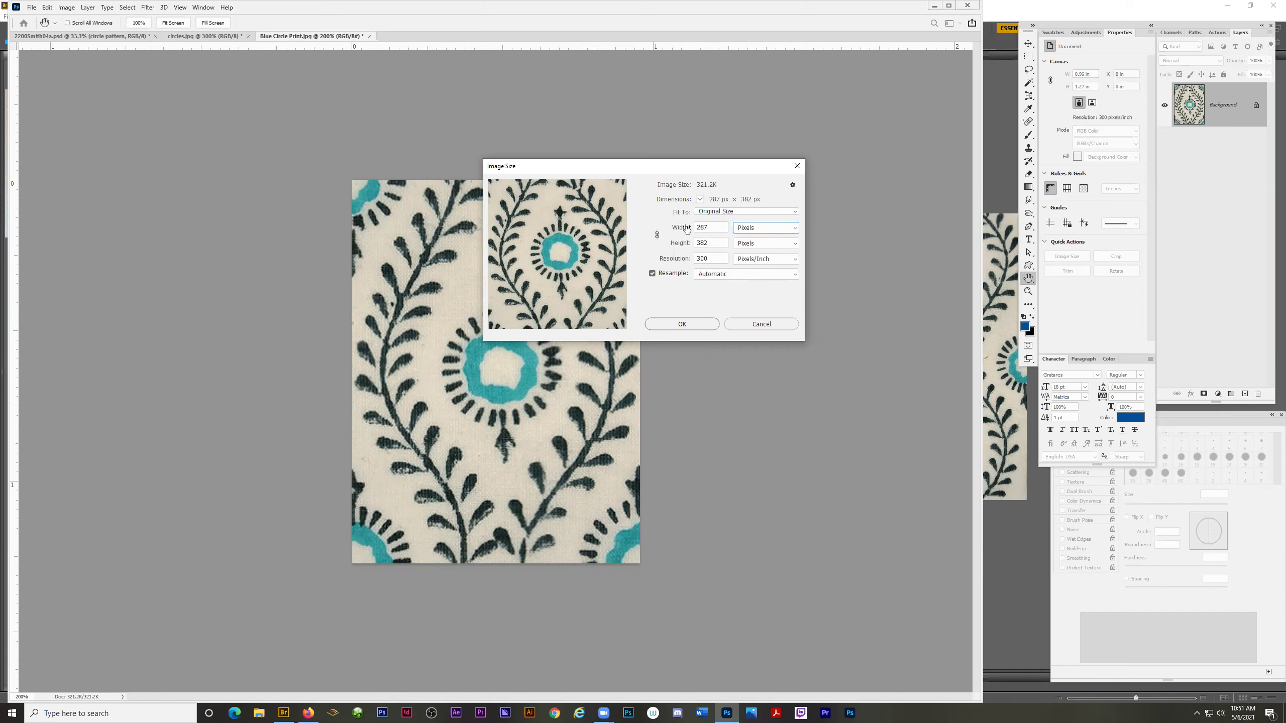
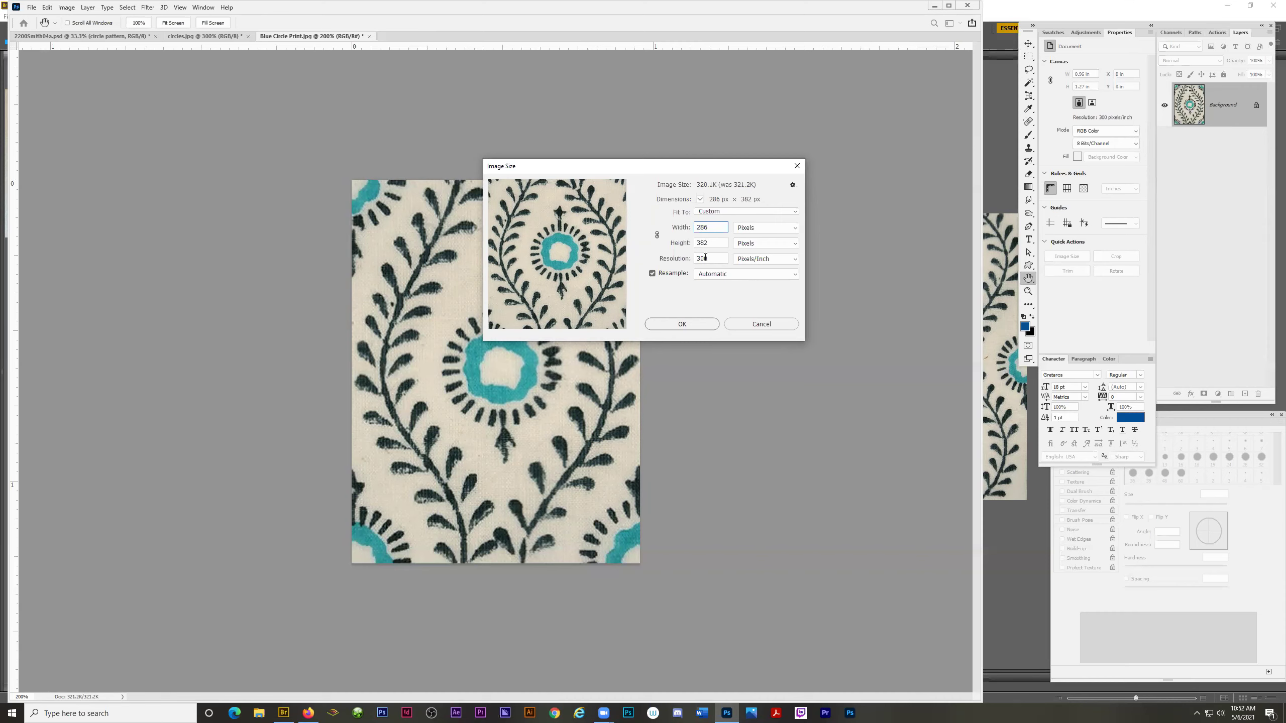
left_click(682, 324)
key("c")
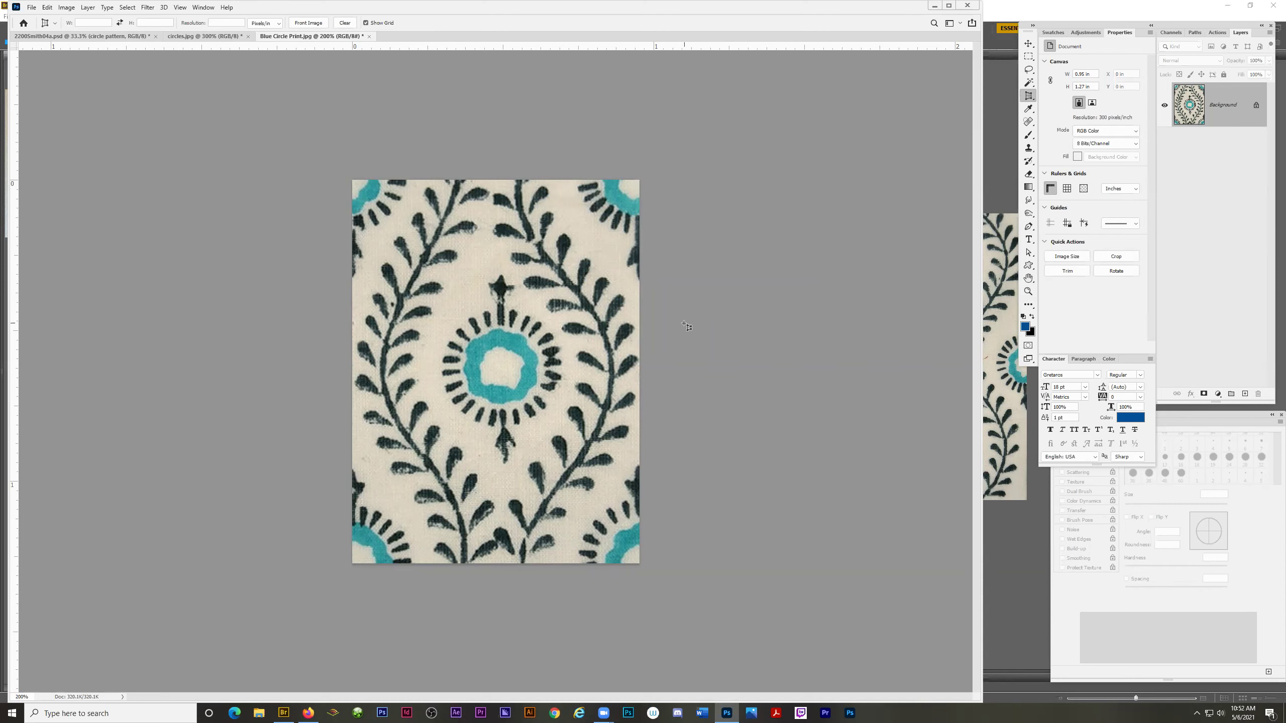
Offset the tile by 143 pixels right and 196 pixels down with wrap-around to bring its seams to the centre.
left_click(146, 7)
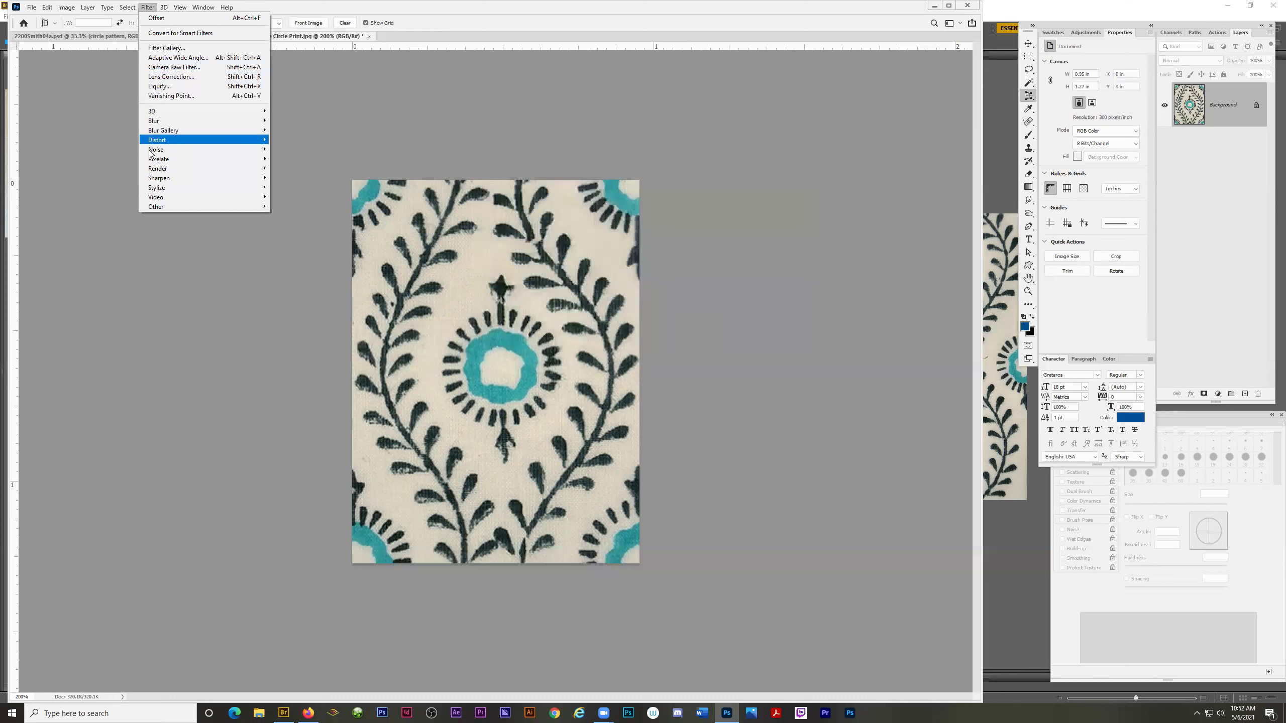
mouse_move(165, 208)
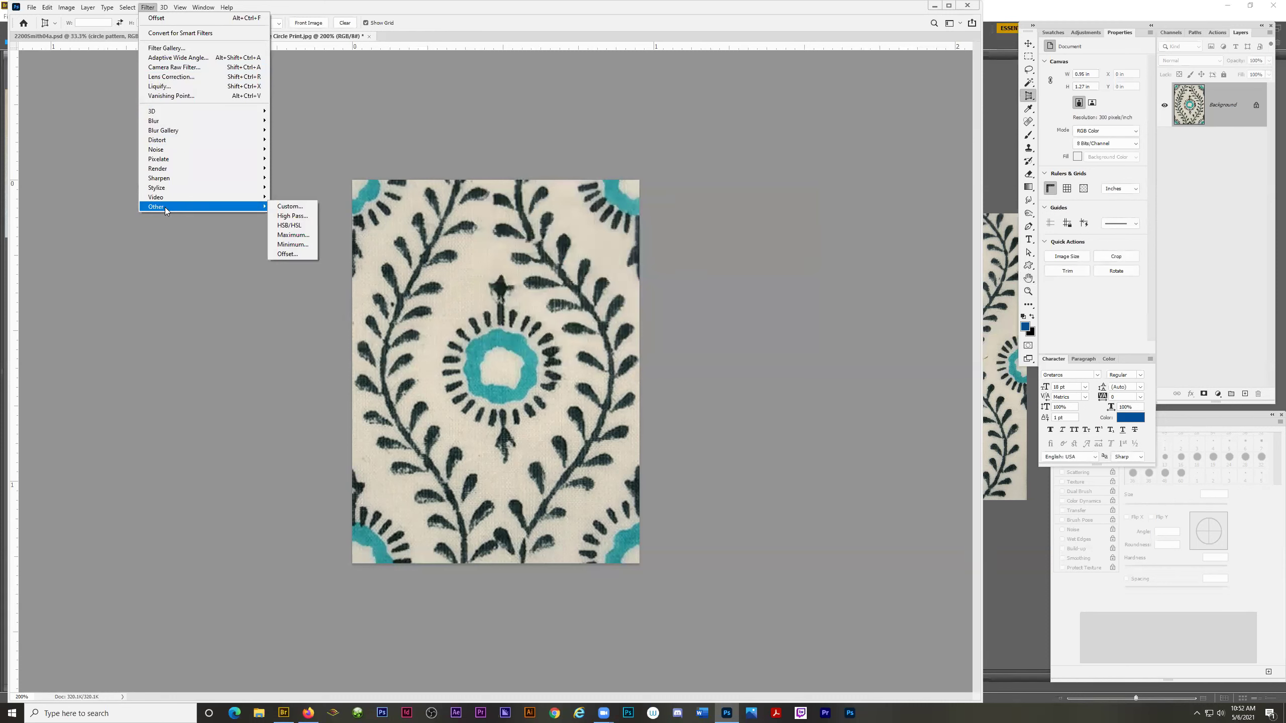
left_click(287, 254)
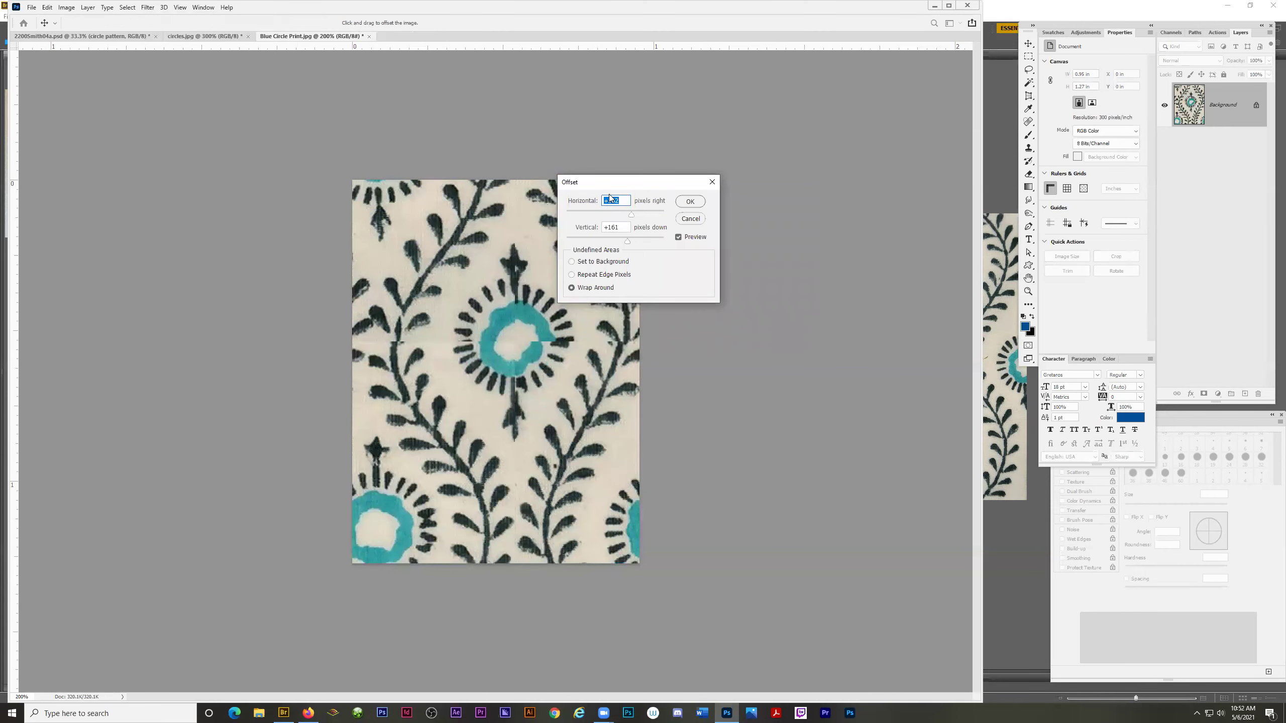
left_click_drag(611, 183, 686, 234)
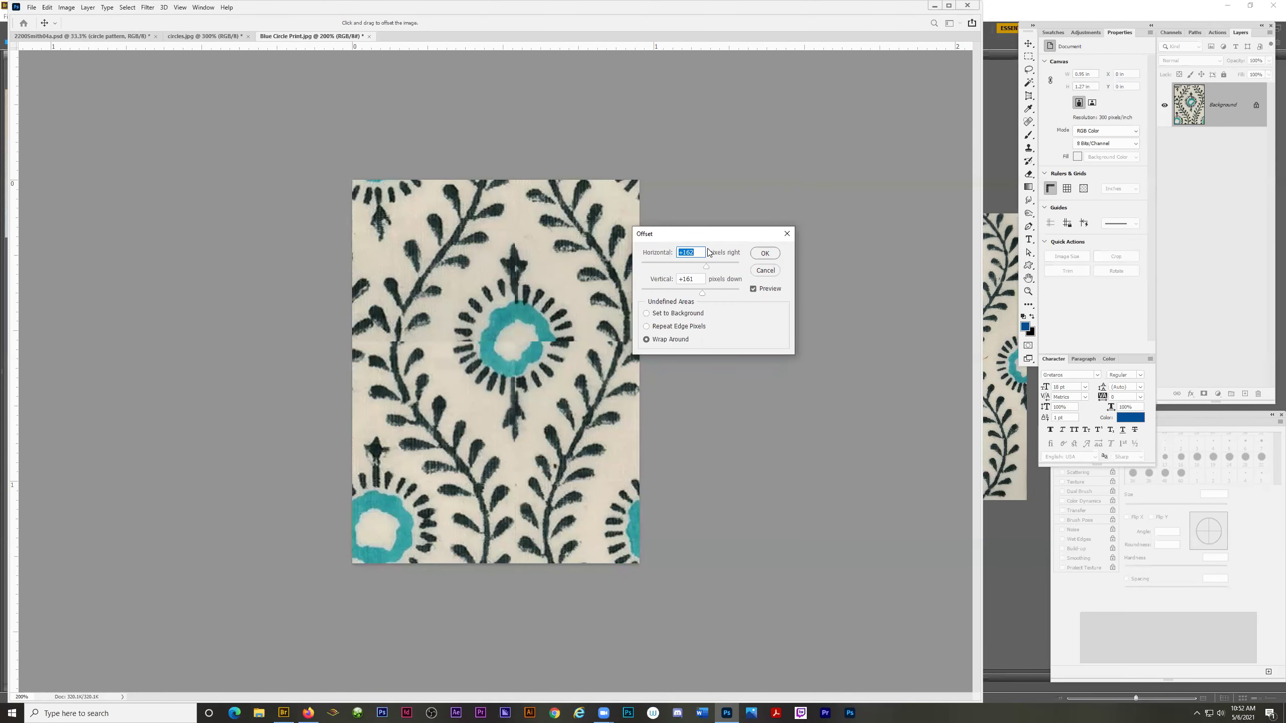
type("143")
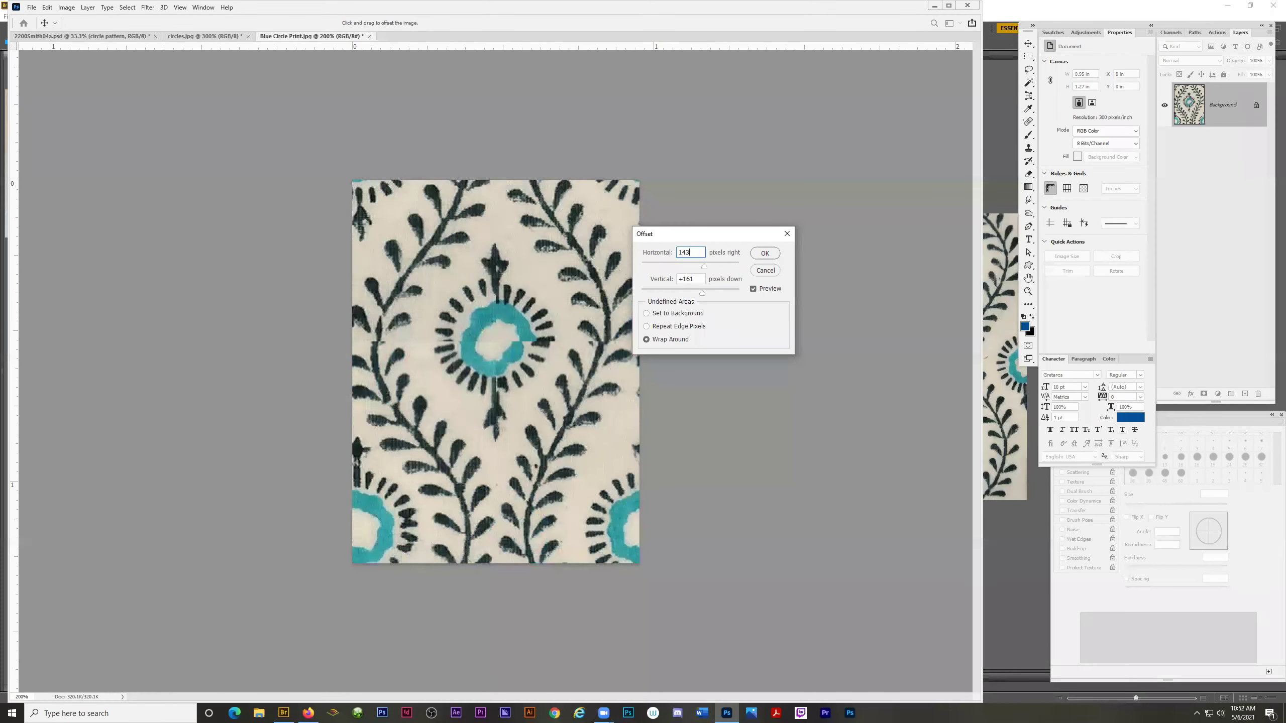
key("Tab")
type("196")
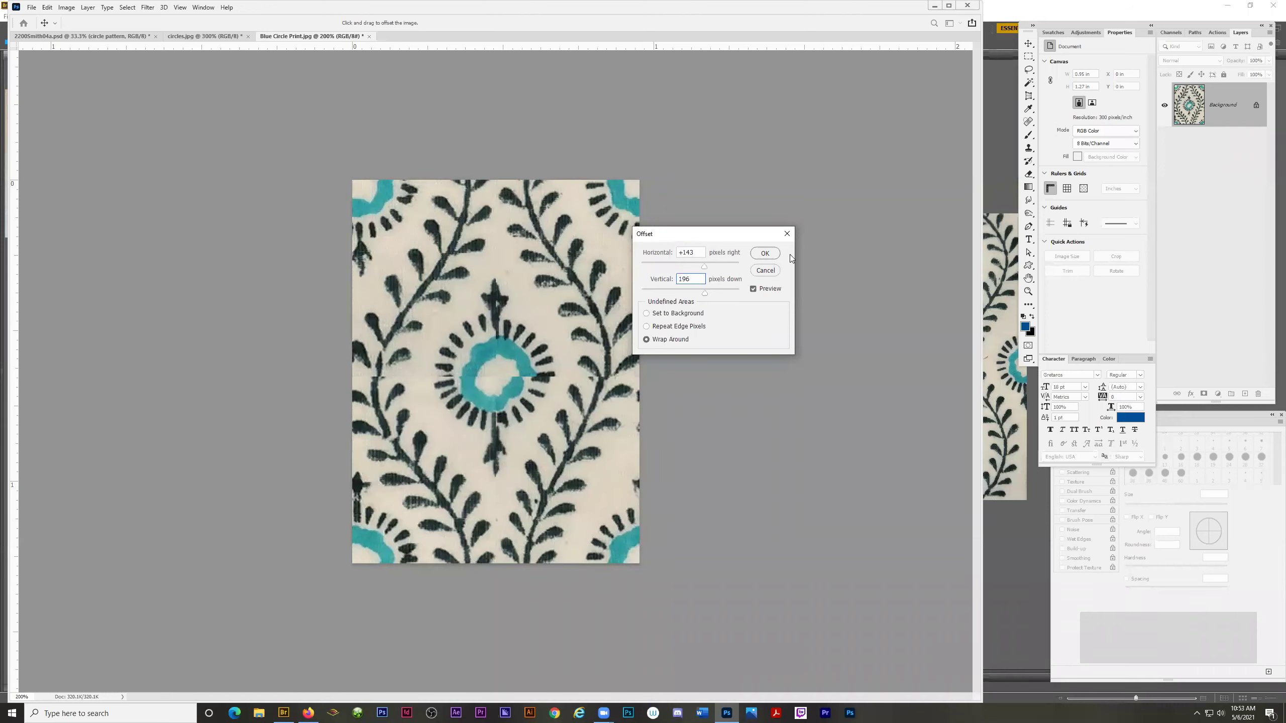
left_click(765, 255)
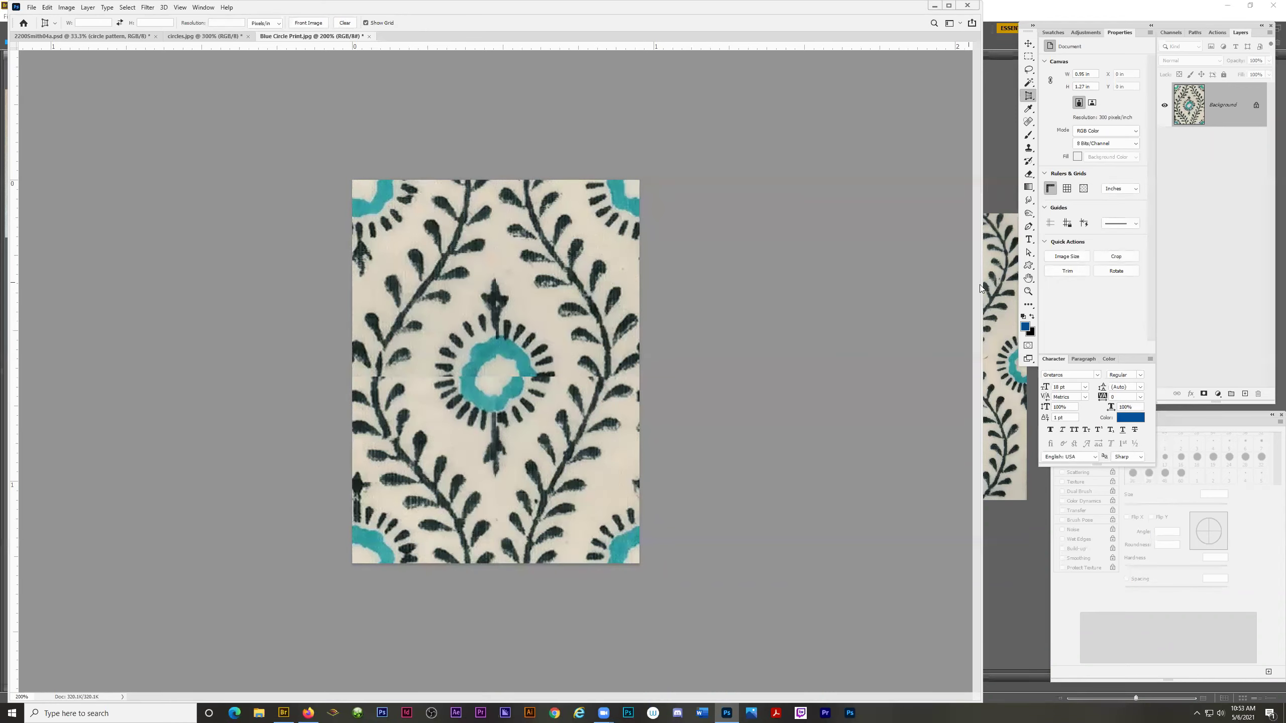
Try to clone clean fabric around the centre flower using the Clone Stamp with a 15 px brush, undoing the strokes.
left_click(1027, 293)
left_click(497, 407)
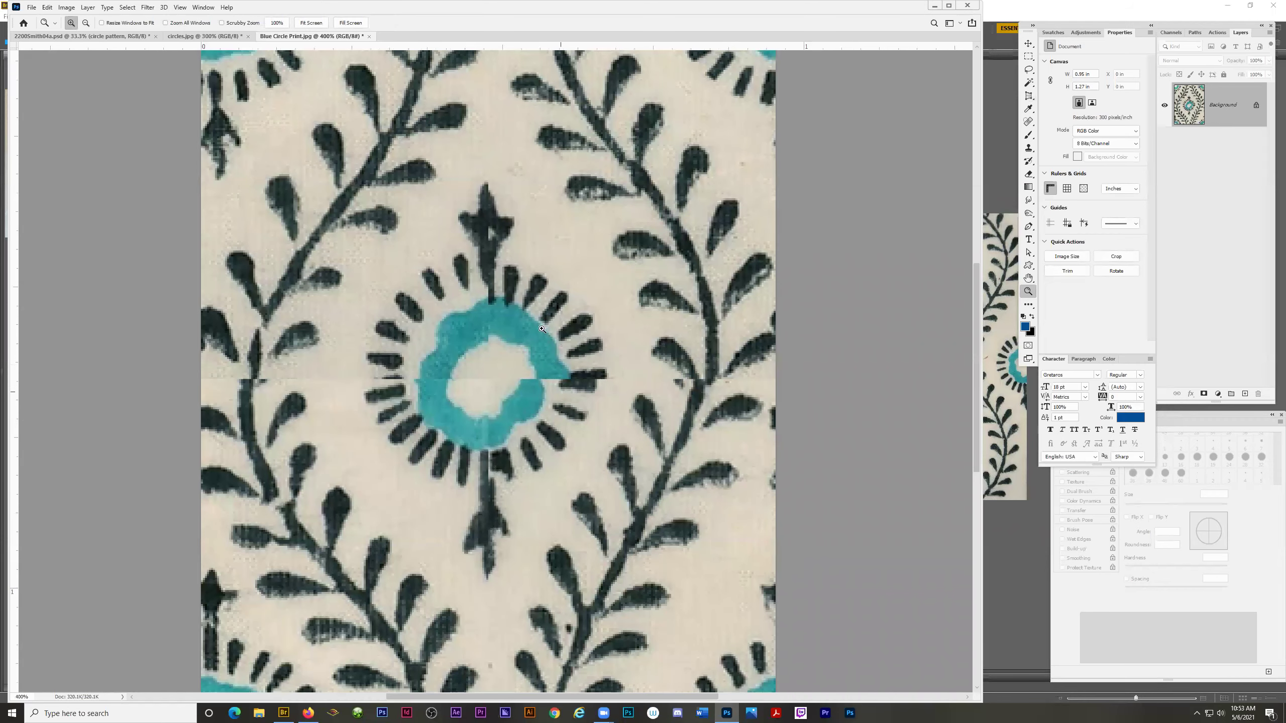
scroll(444, 373, "up", 1)
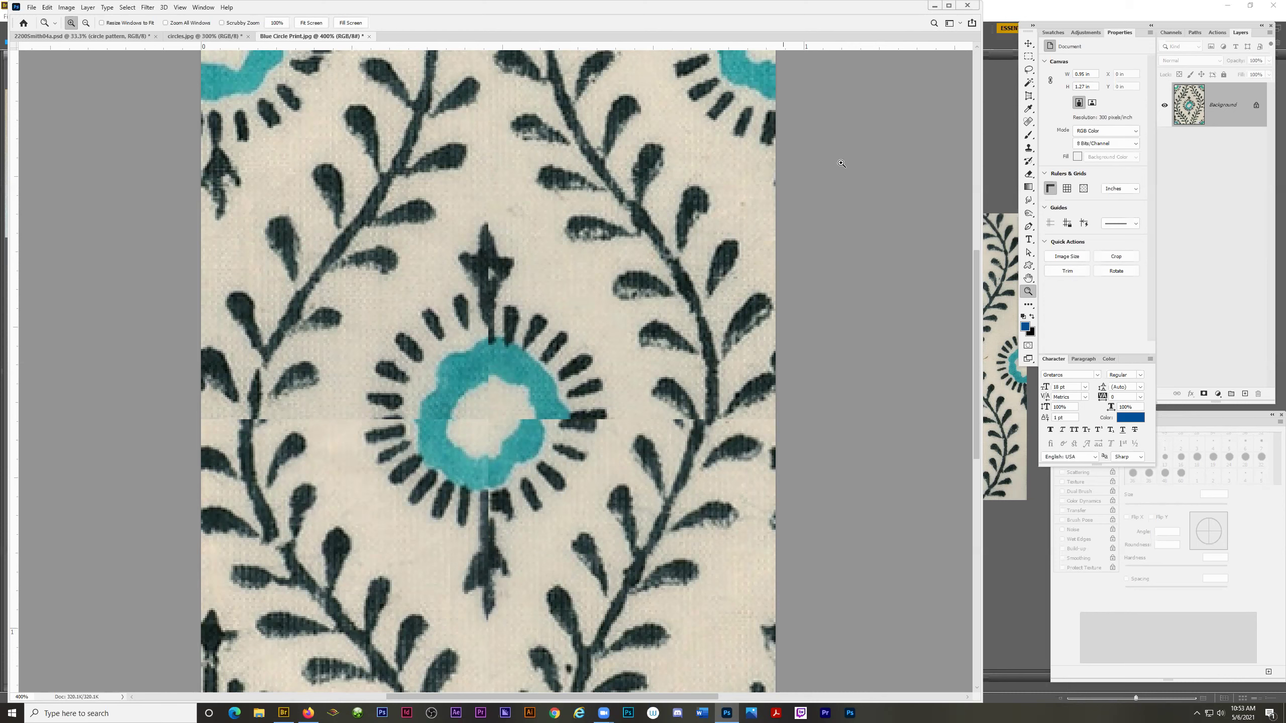
left_click(1029, 123)
left_click(870, 17)
left_click(1029, 150)
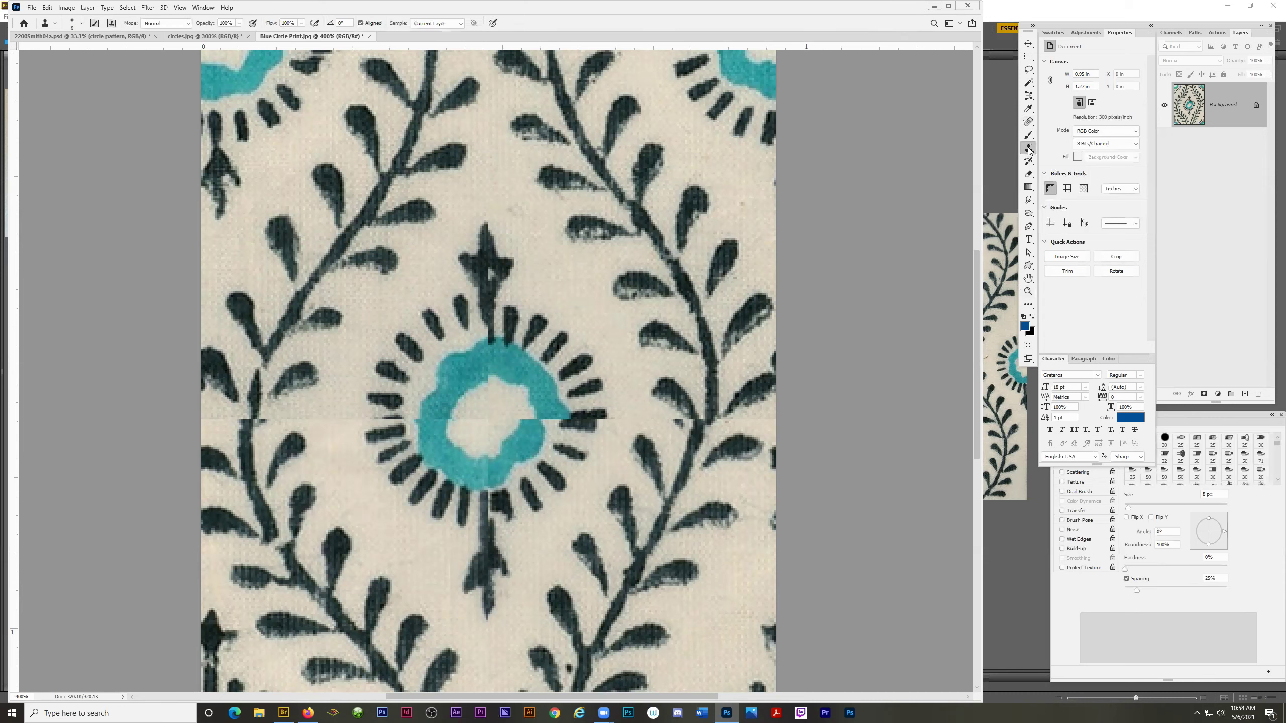
left_click(870, 25)
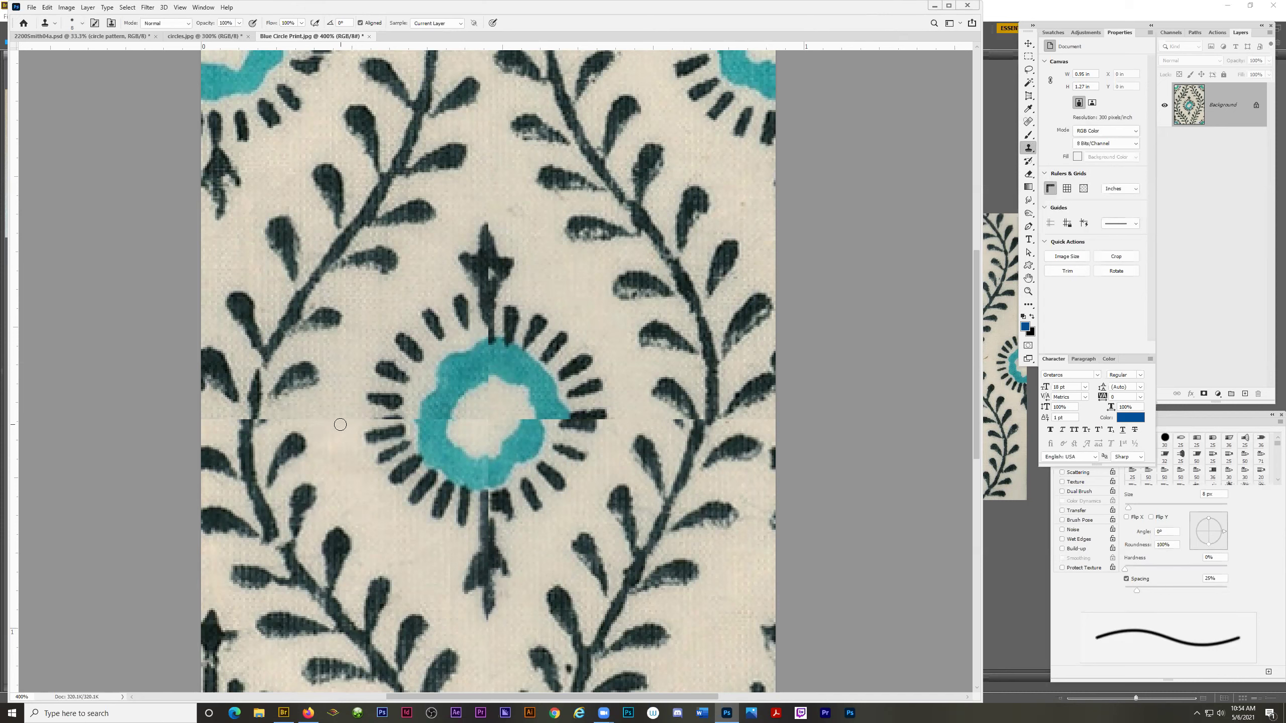
key("bracketright")
key("bracketright")
key("bracketright")
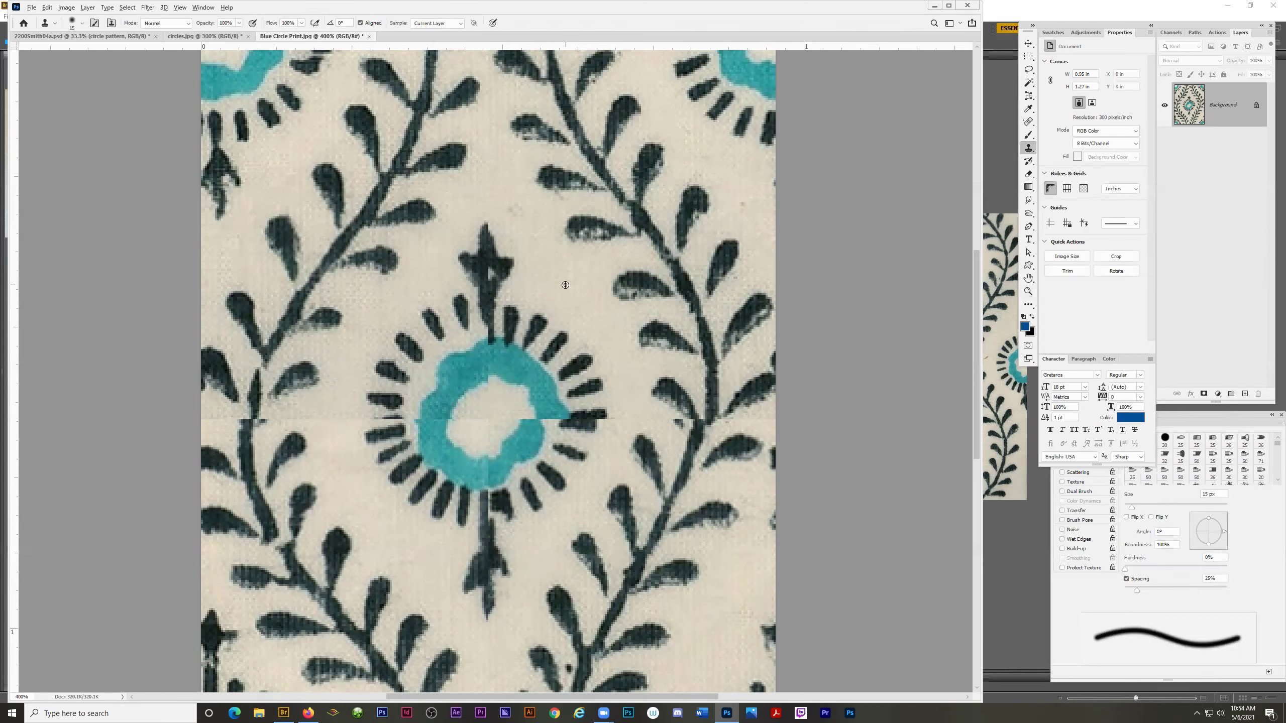
left_click(565, 285, "alt")
left_click(567, 285, "alt")
left_click_drag(543, 320, 556, 315)
key("ctrl+z")
mouse_move(391, 401)
left_mouse_down()
mouse_move(310, 422)
mouse_move(346, 417)
mouse_move(315, 419)
mouse_move(345, 405)
left_mouse_up()
key("ctrl+z")
Try to rebuild the ring's broken lower-right section by cloning blue from its left side, and undo the stroke.
left_click_drag(518, 450, 535, 432)
left_click(438, 429, "alt")
mouse_move(546, 425)
left_mouse_down()
mouse_move(521, 458)
mouse_move(509, 464)
left_mouse_up()
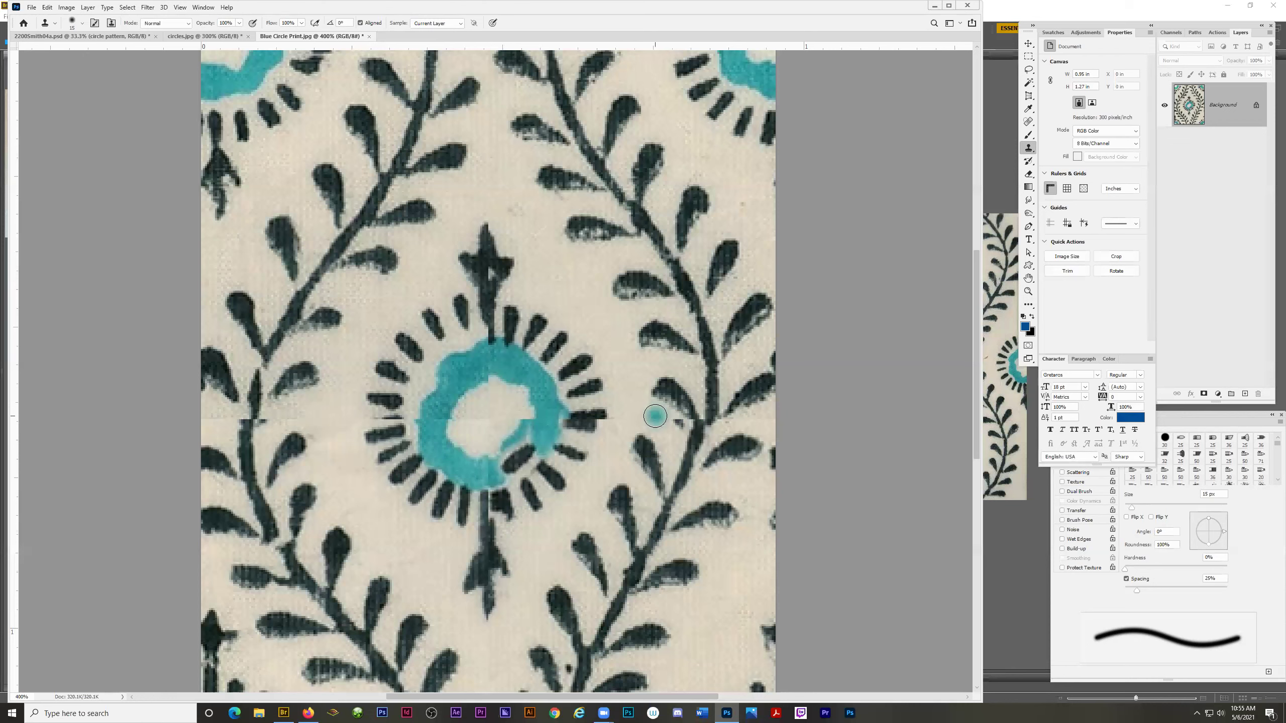
key("ctrl+z")
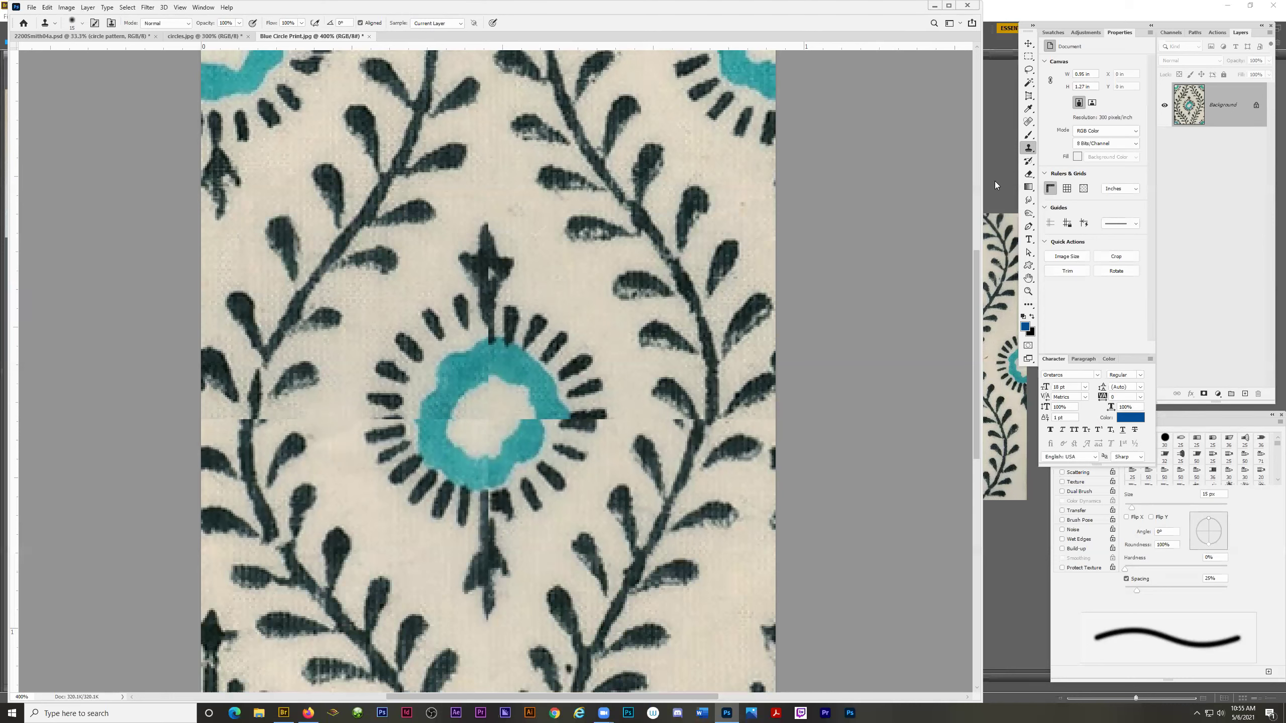
Lasso a small patch of clean fabric, duplicate it over the stray dark mark beside the right-hand vine, and deselect.
left_click(1028, 70)
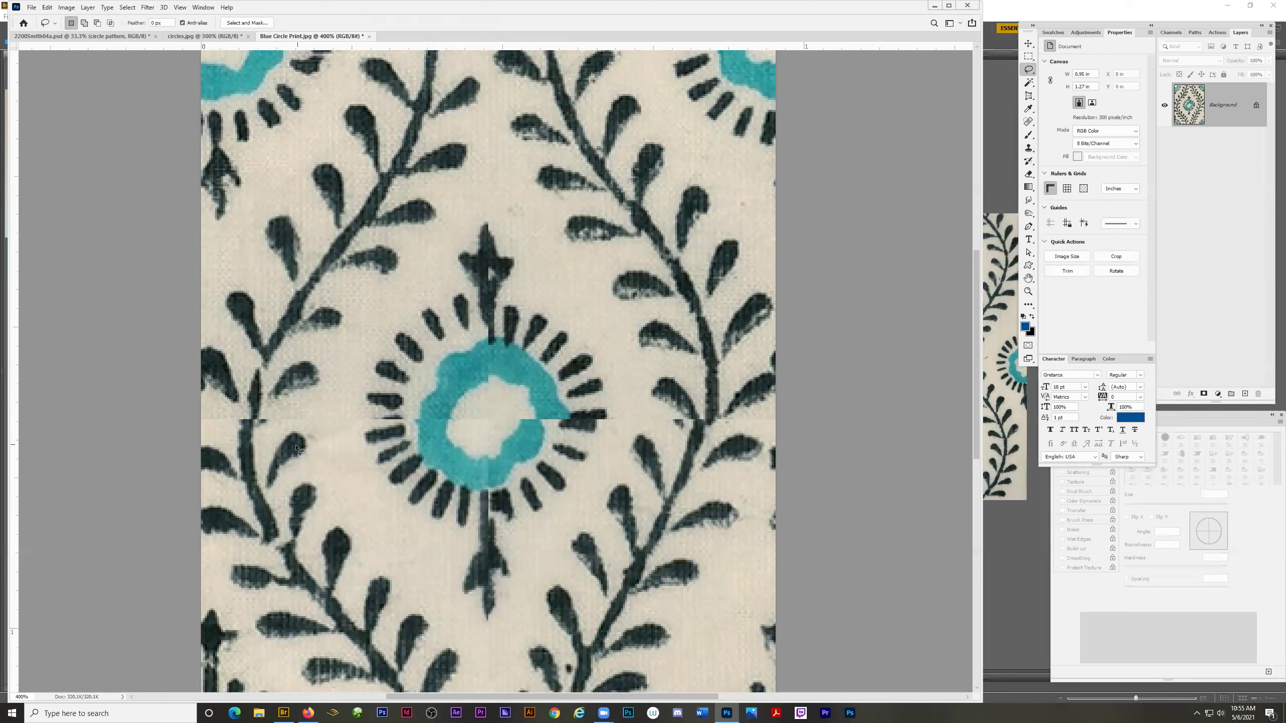
key("z")
left_click(687, 433)
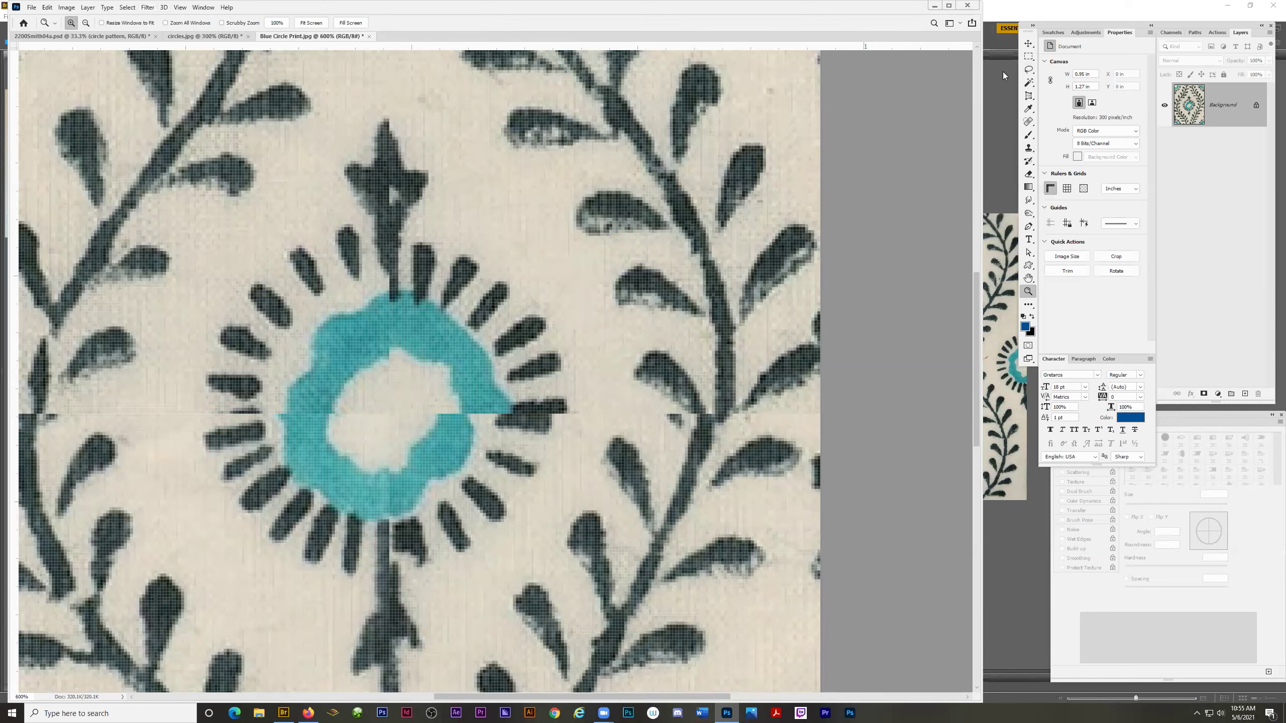
left_click(1029, 70)
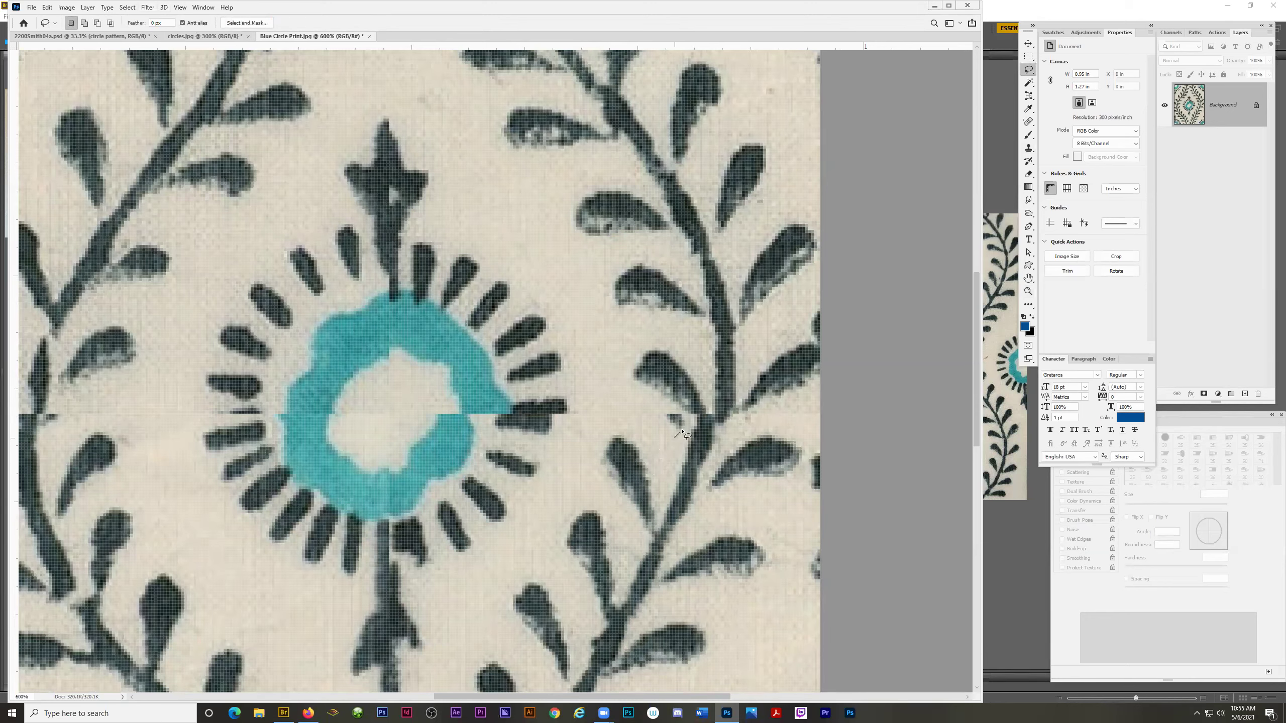
mouse_move(673, 440)
left_mouse_down()
mouse_move(611, 382)
mouse_move(600, 387)
left_mouse_up()
key("v")
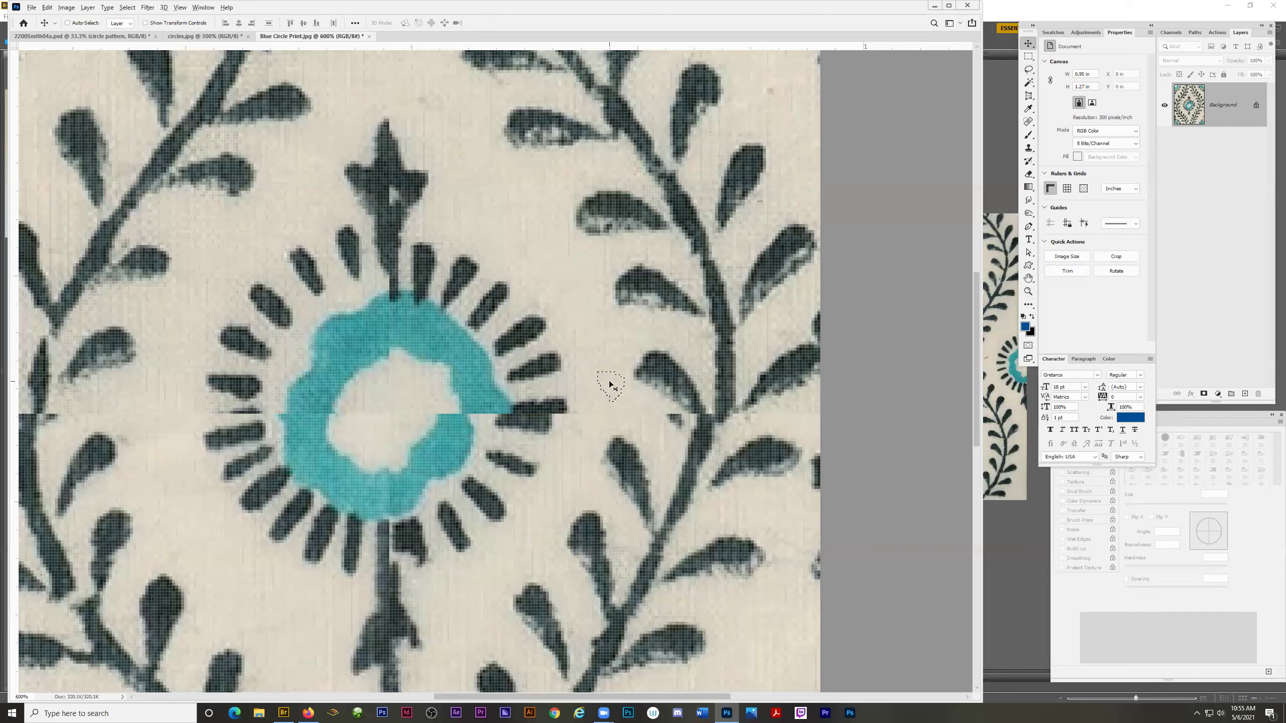
mouse_move(609, 384)
left_mouse_down()
mouse_move(645, 421)
mouse_move(673, 423)
left_mouse_up()
key("ctrl+d")
Lasso the lower-left arc of the blue ring and duplicate it onto the ring's lower-right section.
left_click(1028, 69)
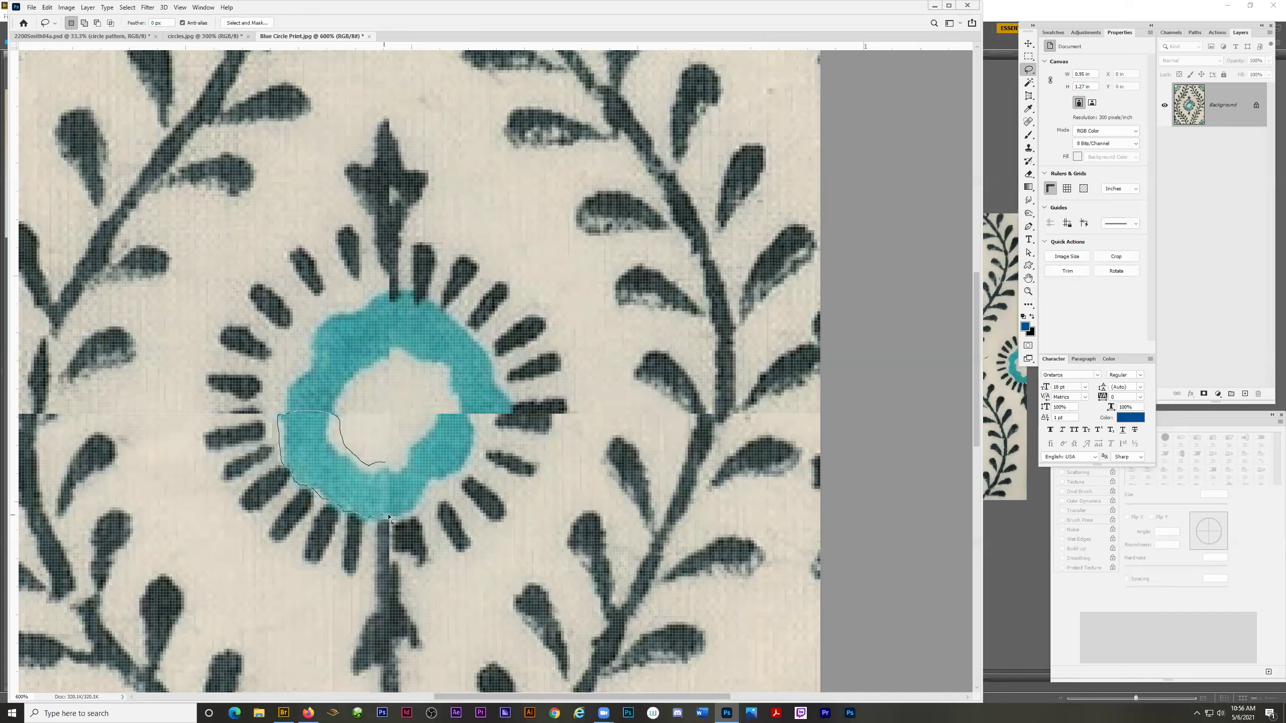
left_click_drag(390, 465, 382, 459)
key("v")
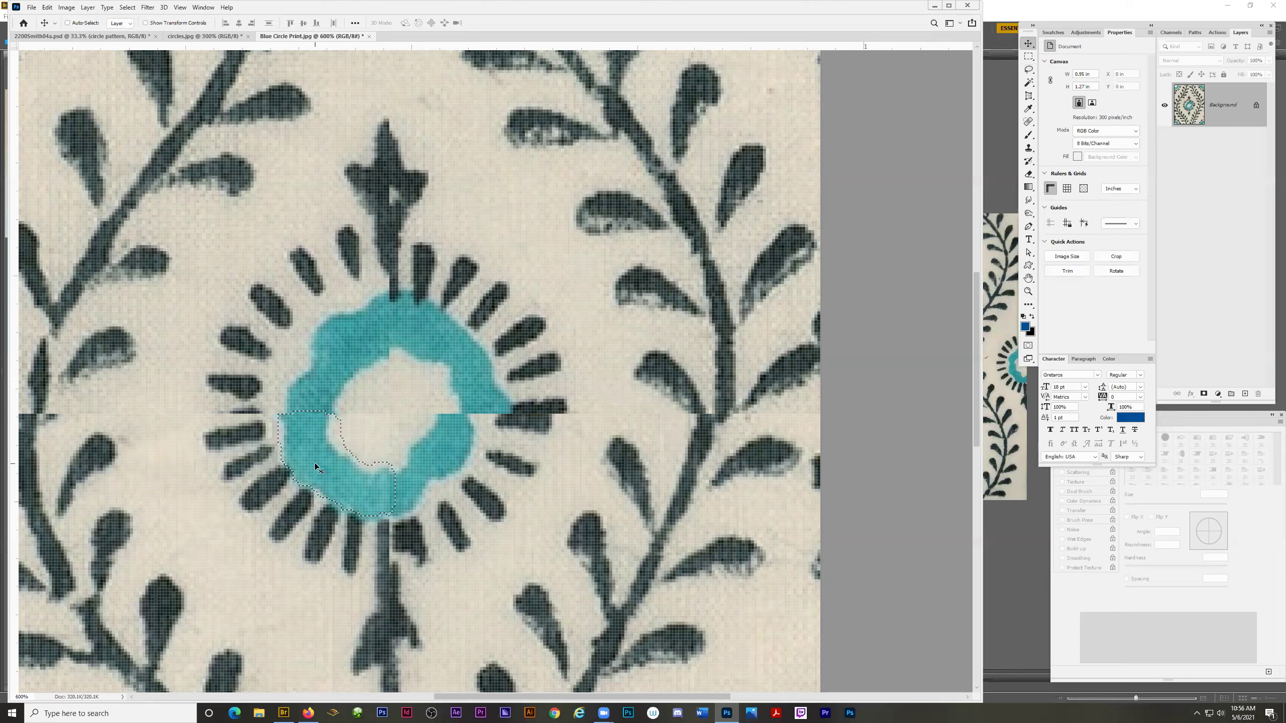
left_click_drag(314, 462, 414, 457)
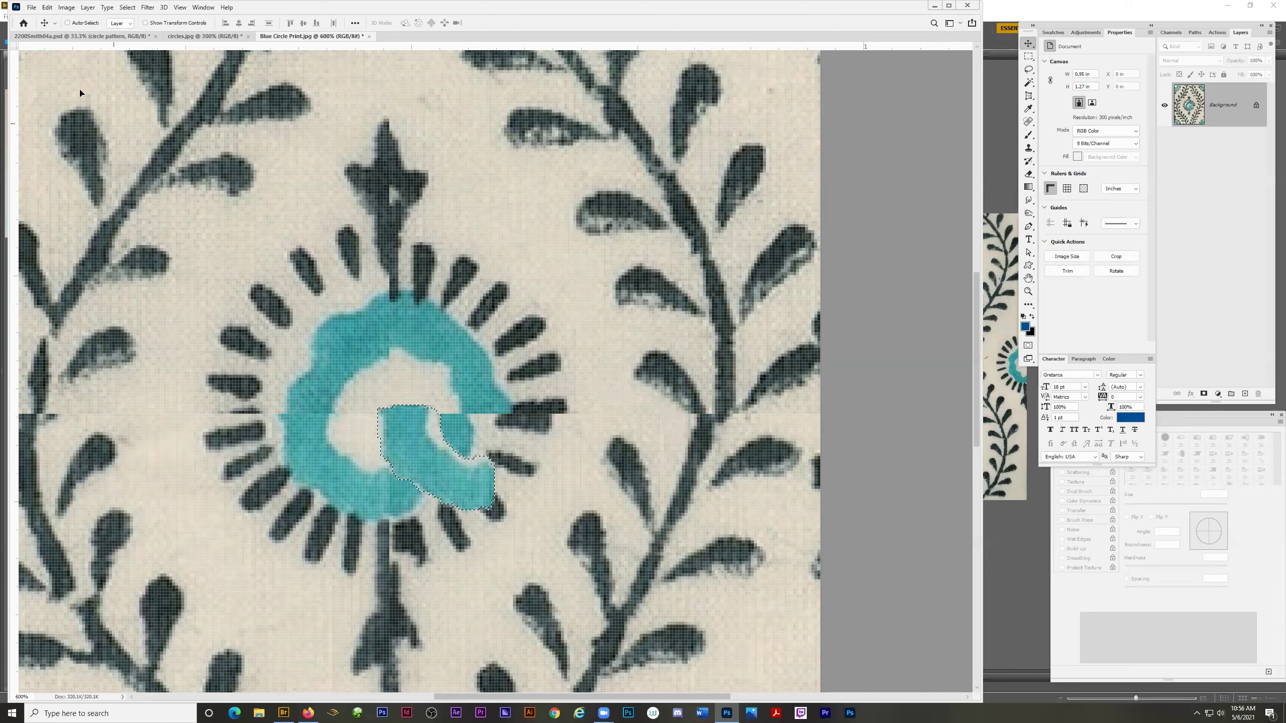
Flip the duplicated arc horizontally and position it to close the ring's lower-right section.
left_click(47, 7)
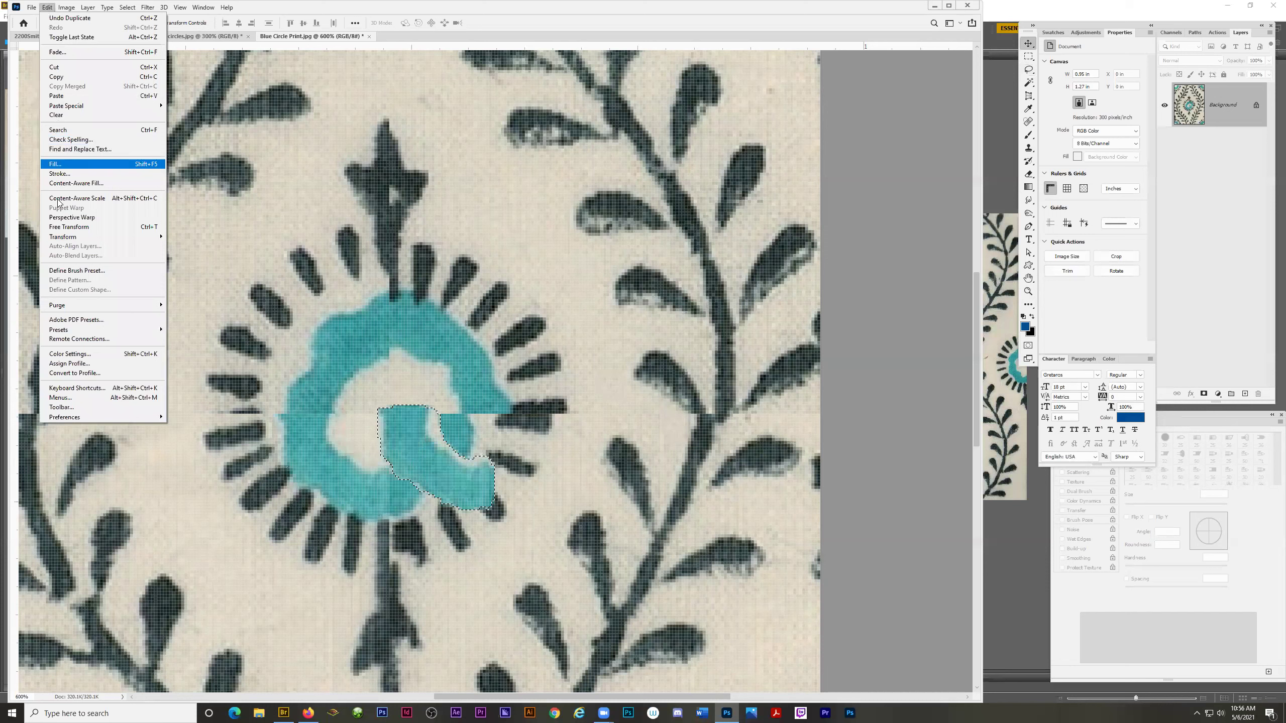
mouse_move(68, 242)
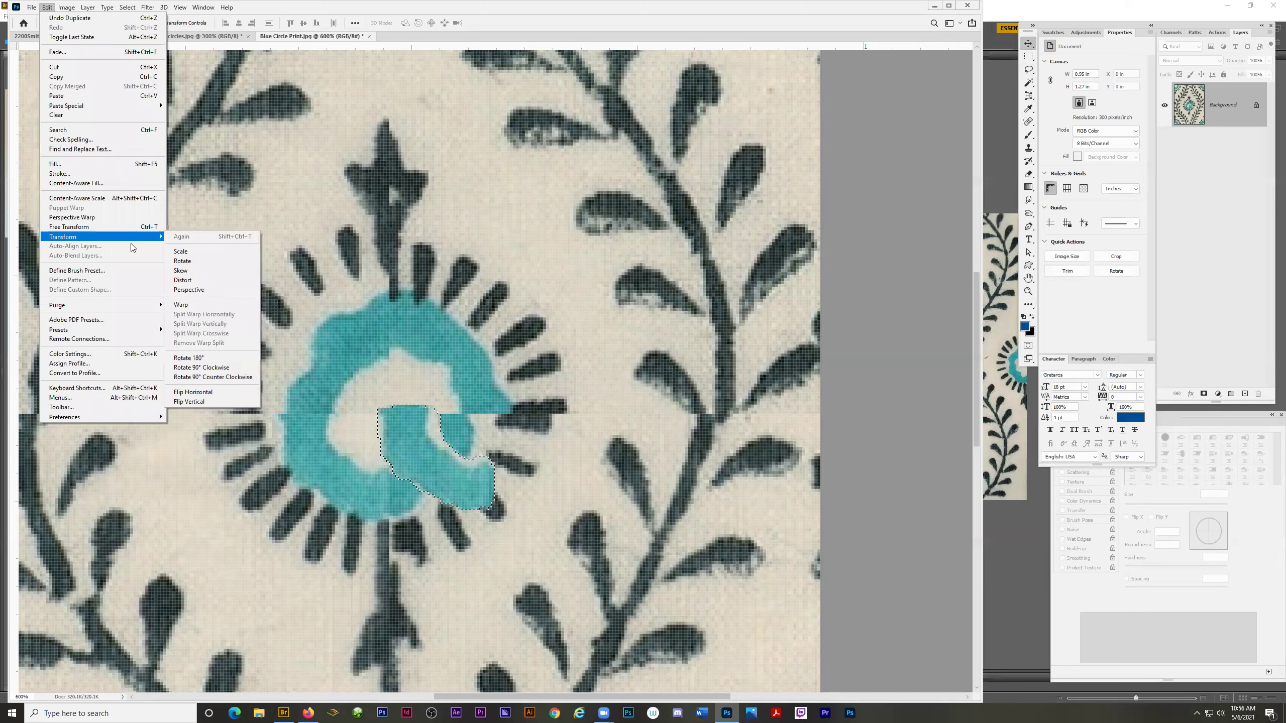
left_click(206, 394)
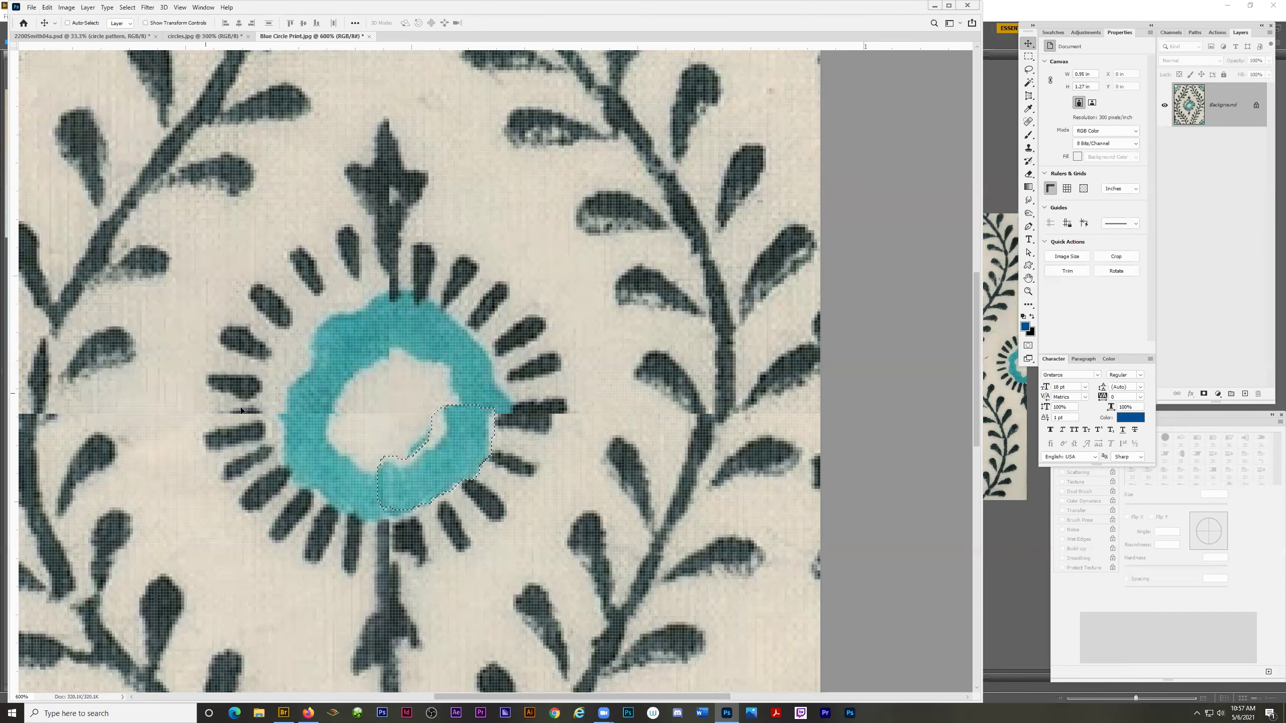
mouse_move(449, 465)
left_mouse_down()
mouse_move(438, 482)
mouse_move(453, 463)
mouse_move(500, 477)
mouse_move(457, 472)
mouse_move(463, 461)
mouse_move(423, 476)
mouse_move(463, 468)
left_mouse_up()
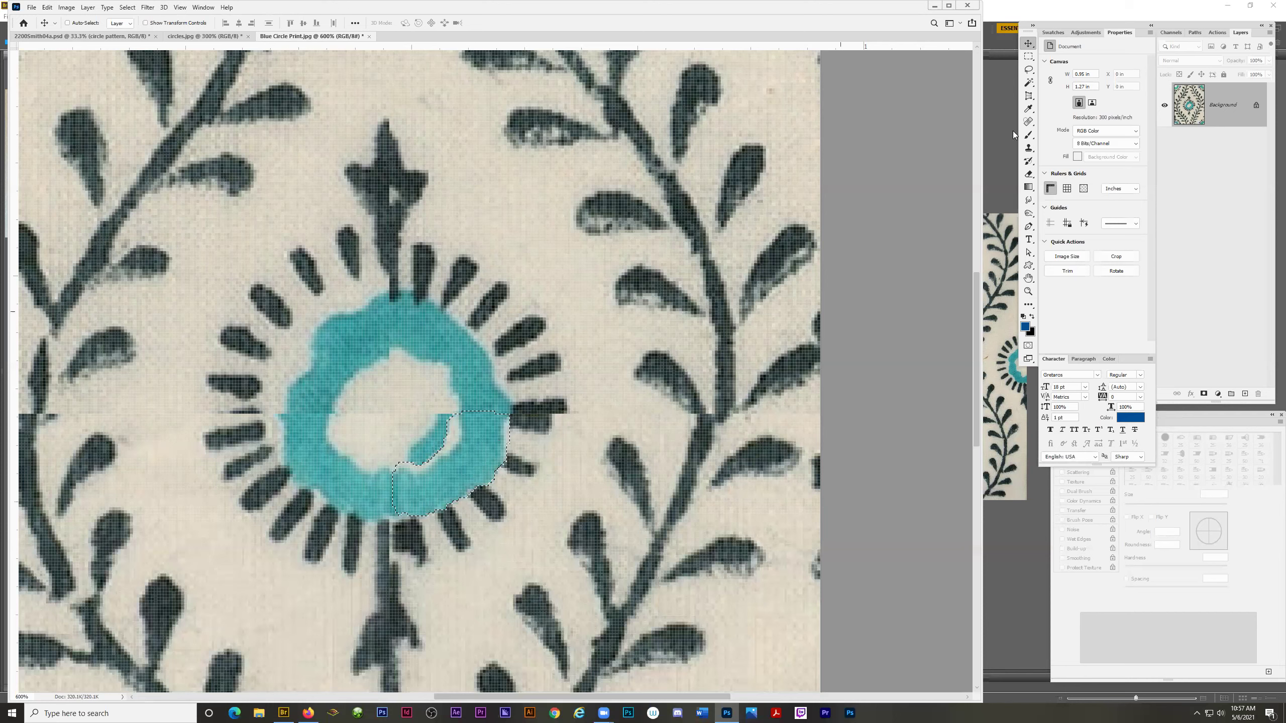
Subtract the parts of the duplicated arc that overlap the black rays at its outer edge, and deselect.
left_click(1028, 71)
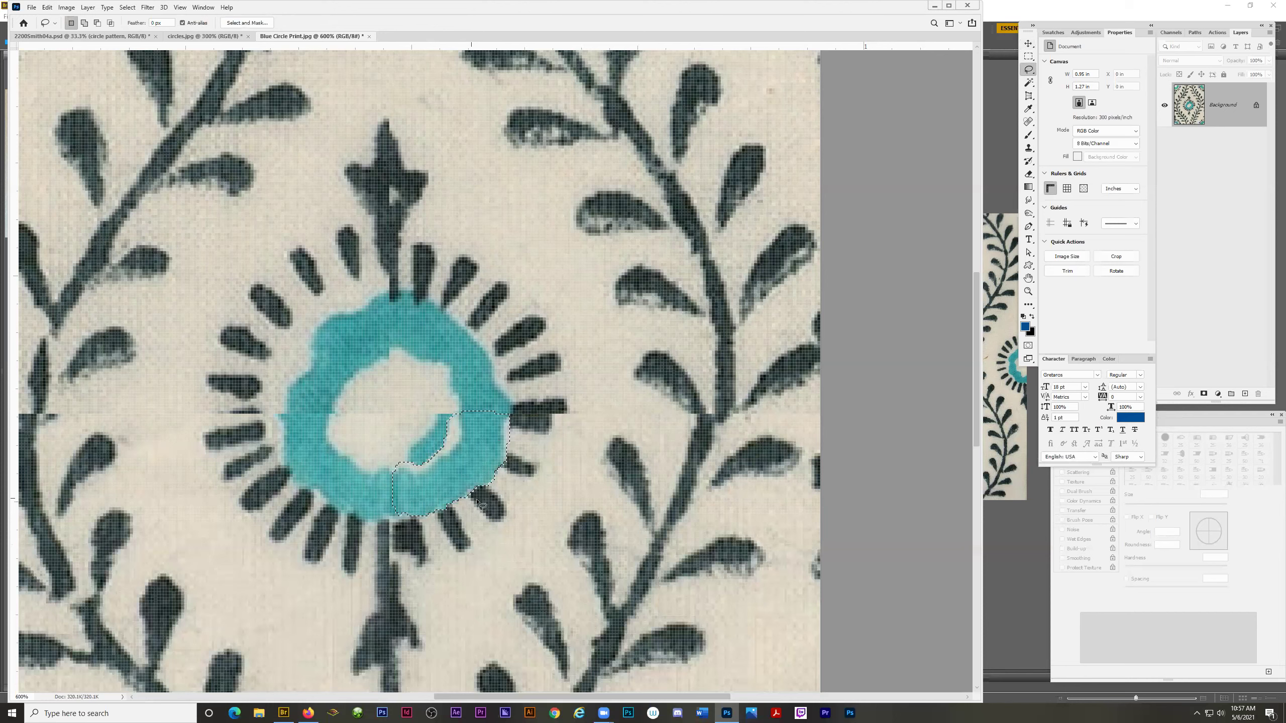
key("alt")
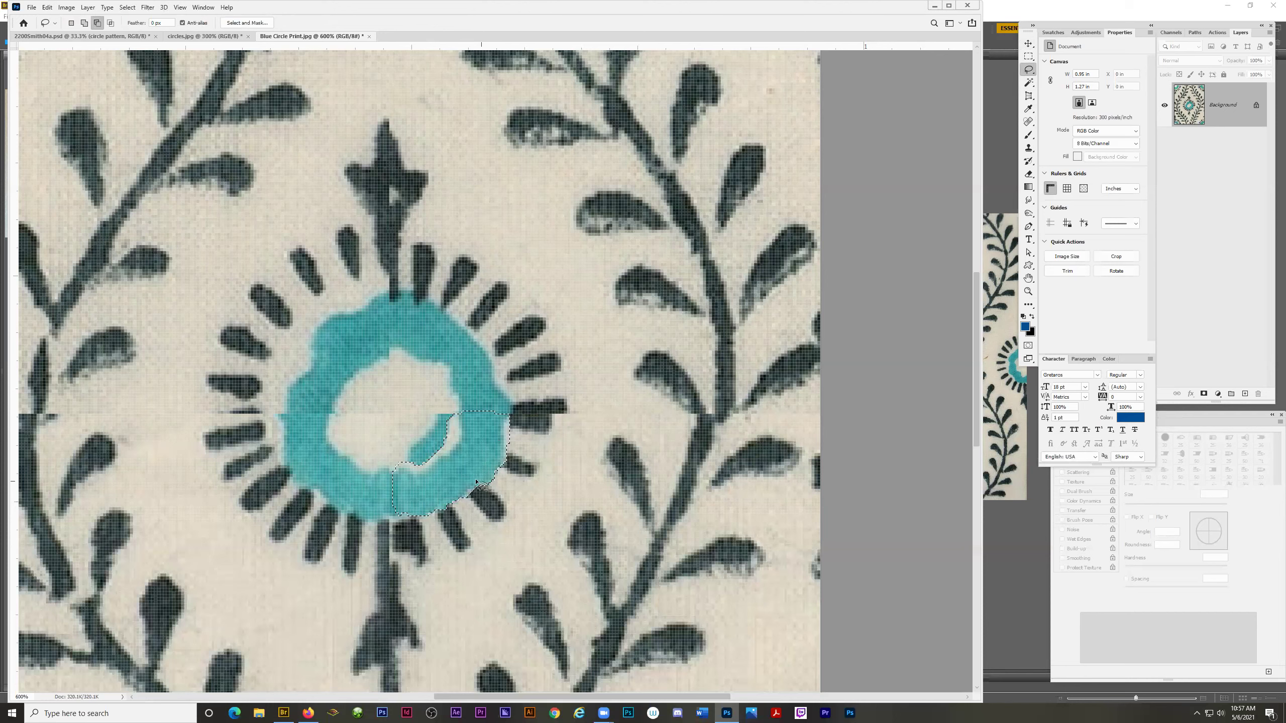
mouse_move(487, 485)
left_mouse_down()
mouse_move(475, 481)
mouse_move(472, 495)
mouse_move(480, 483)
mouse_move(464, 484)
mouse_move(465, 502)
left_mouse_up()
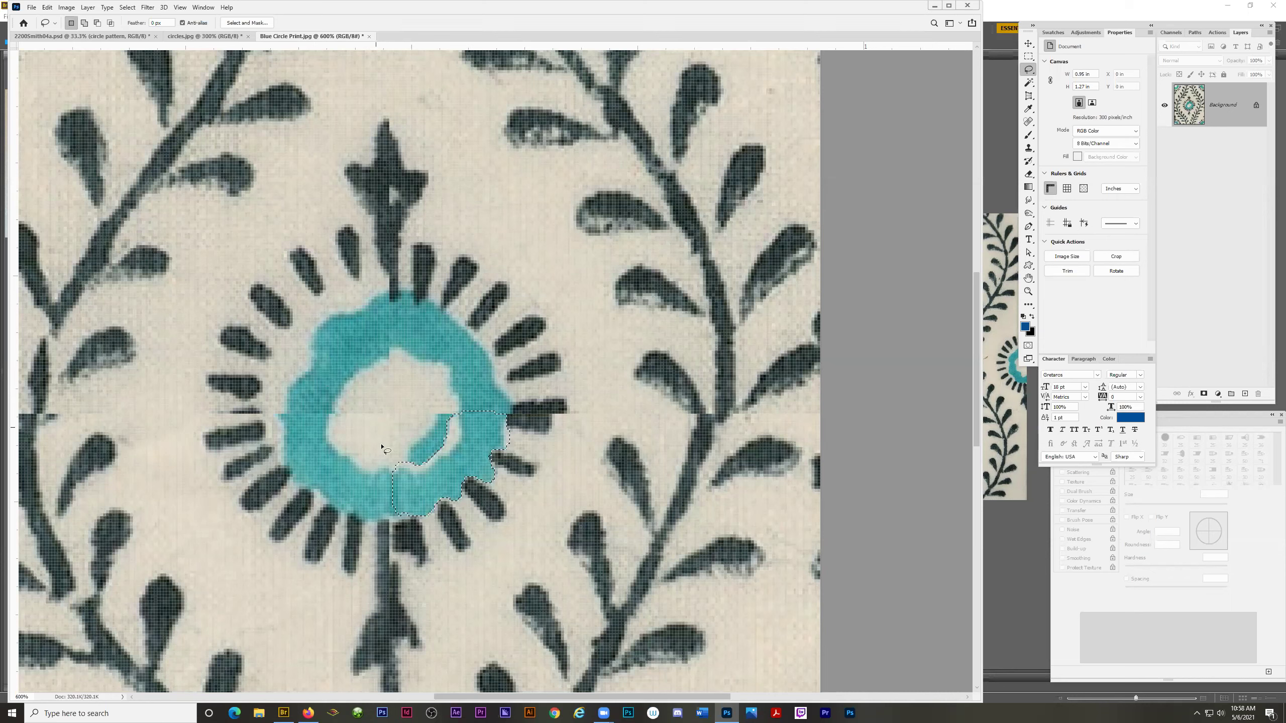
key("ctrl+d")
Cover the leftover blue inside the ring's lower right with a duplicated lasso patch of clean fabric, and deselect.
mouse_move(458, 428)
left_mouse_down()
mouse_move(440, 409)
mouse_move(405, 407)
mouse_move(511, 221)
mouse_move(430, 434)
mouse_move(528, 235)
mouse_move(552, 255)
mouse_move(446, 374)
left_mouse_up()
left_click_drag(429, 446, 580, 293)
key("v")
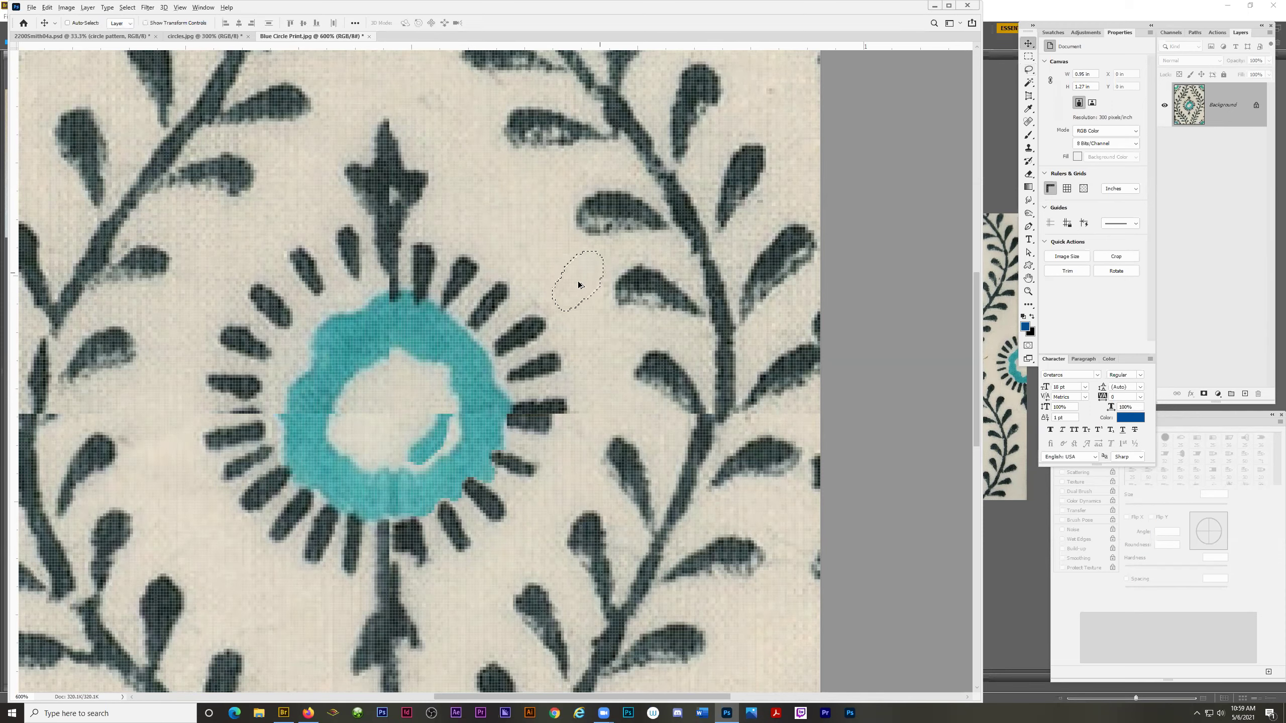
left_click_drag(583, 278, 439, 432)
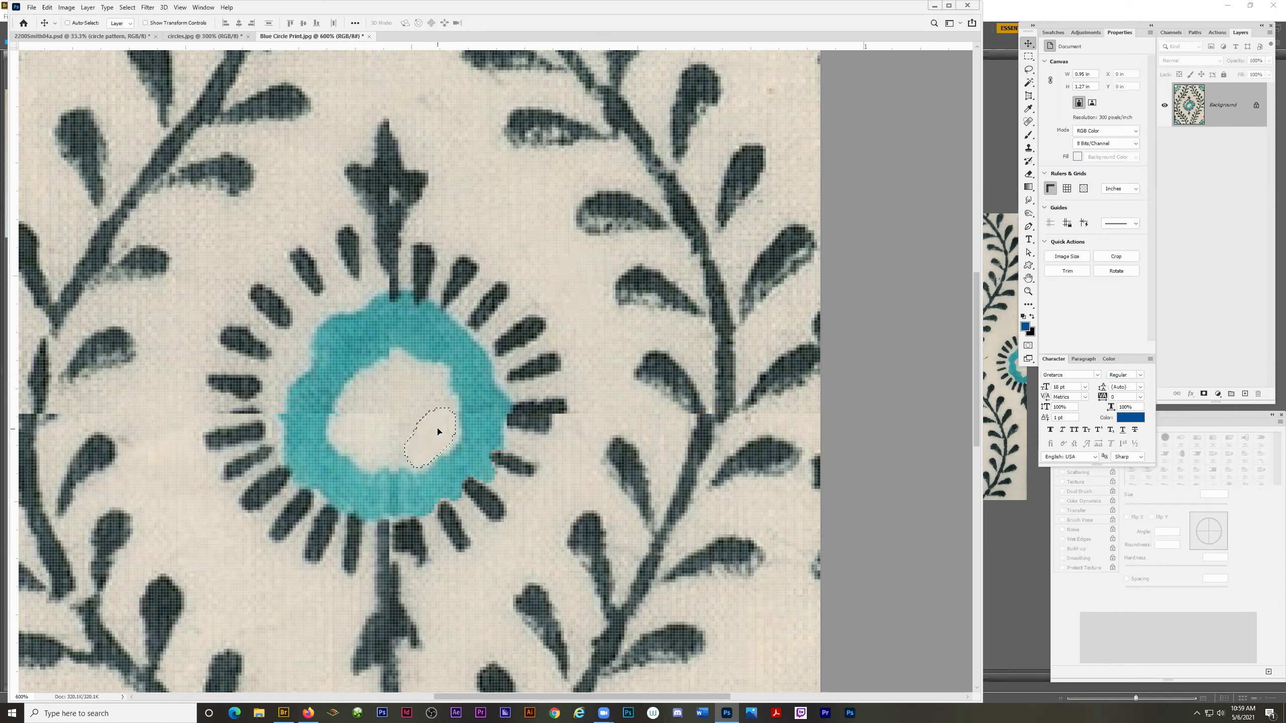
key("ctrl+d")
Smudge away the blue point on the ring's outer left edge at the horizontal seam, using a 4 px brush.
key("z")
left_click(329, 425)
left_click(329, 425)
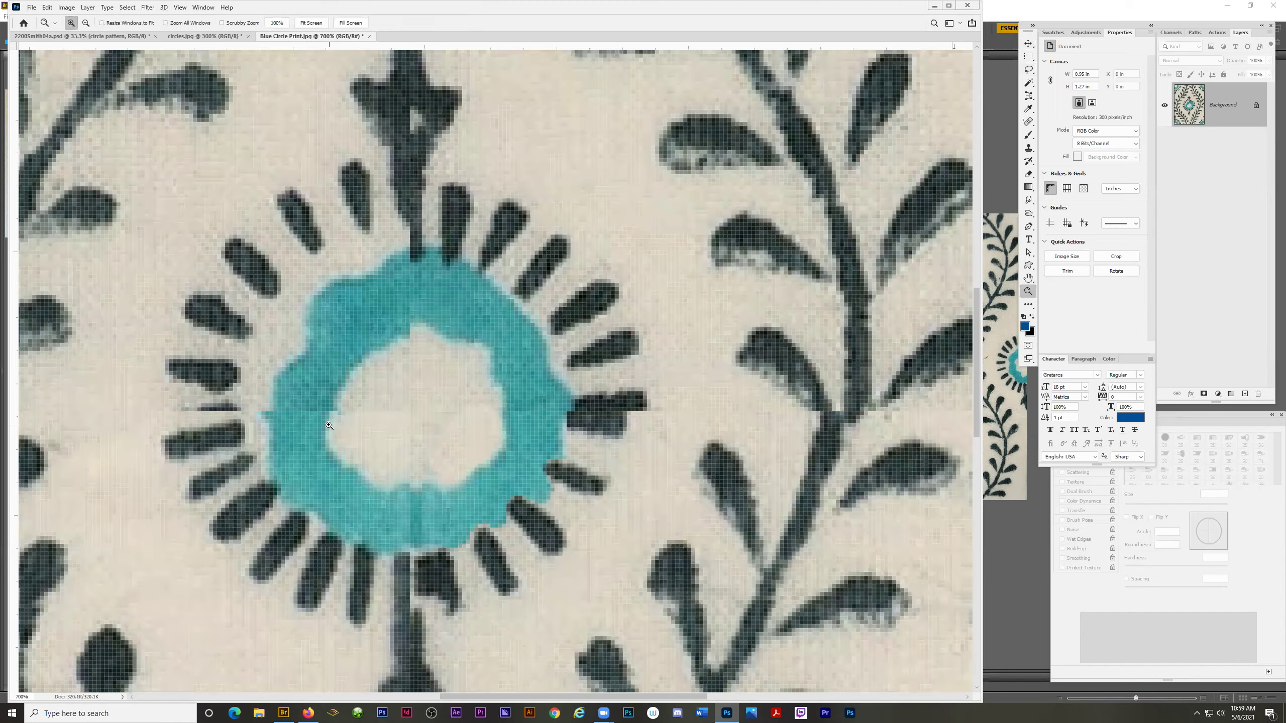
double_click(329, 426)
left_click(339, 422)
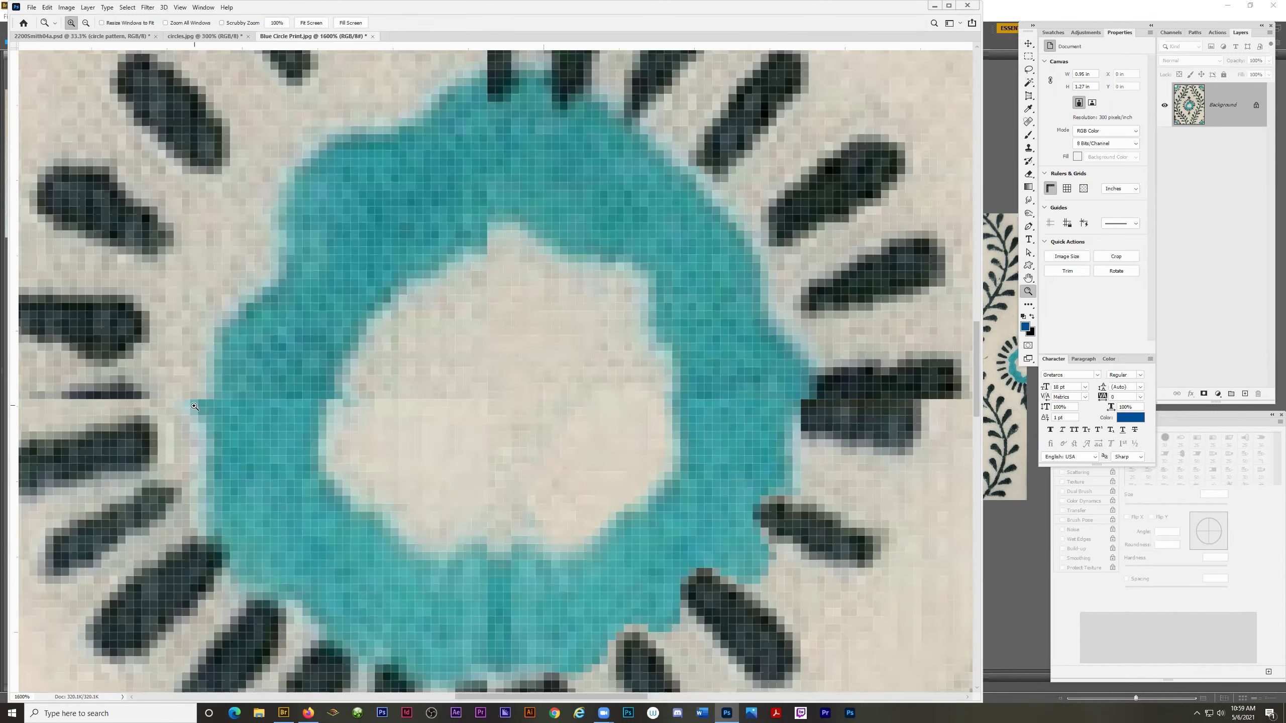
key("l")
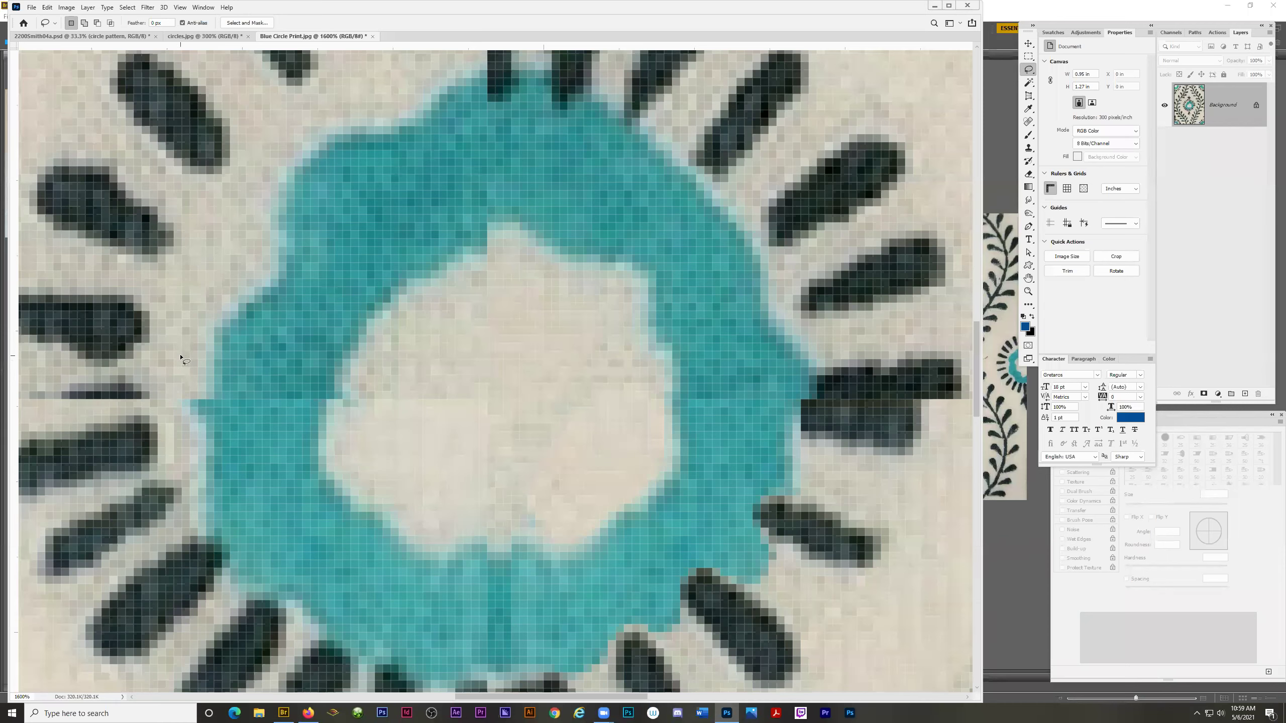
left_click(1029, 201)
key("bracketright")
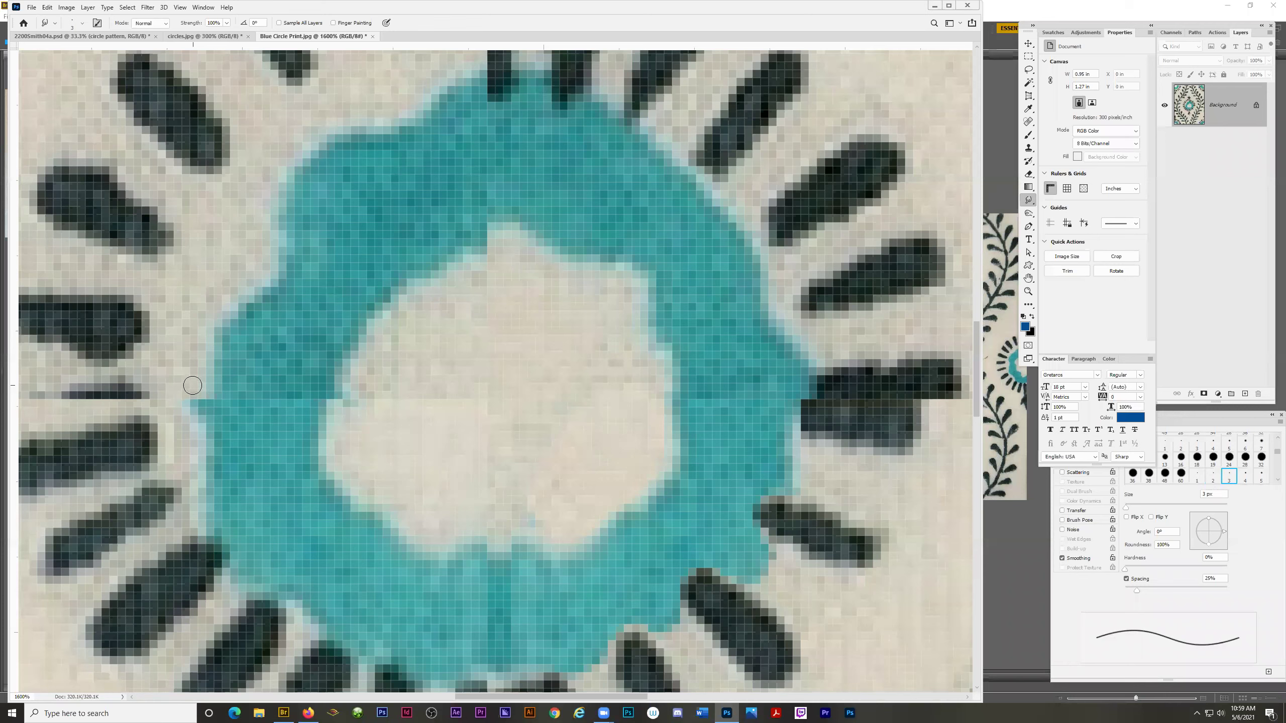
key("bracketright")
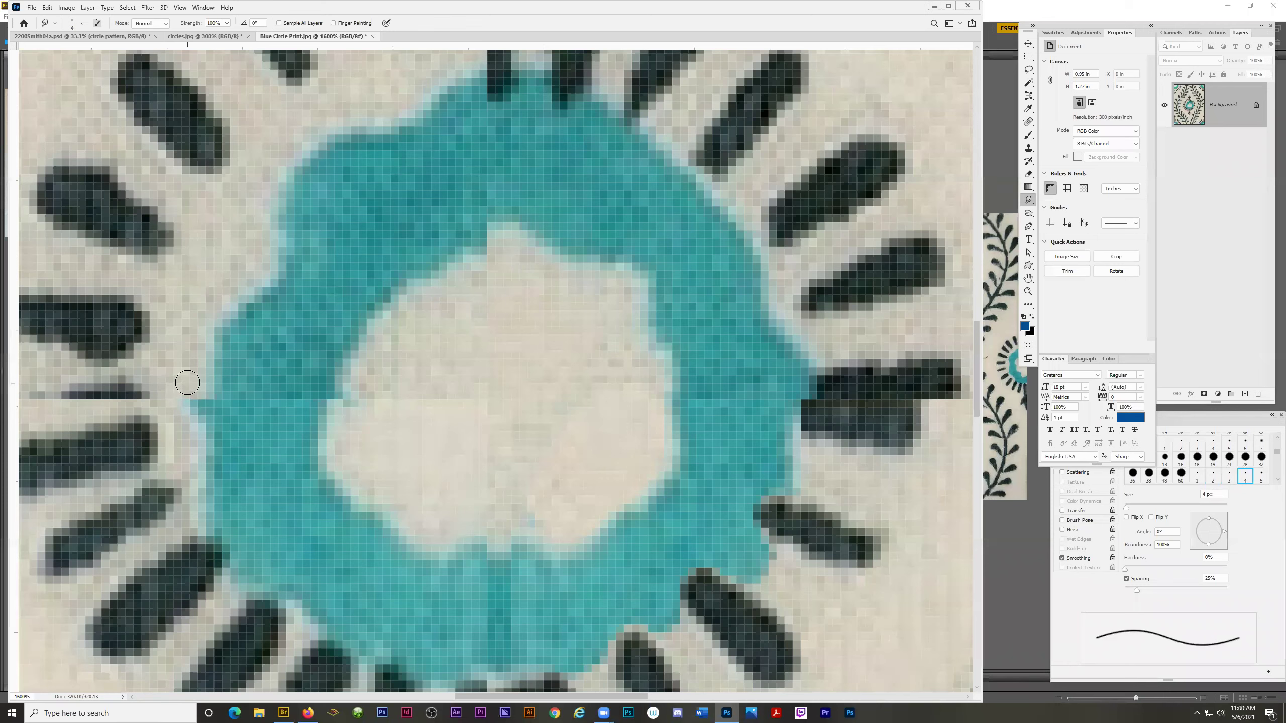
left_click_drag(191, 386, 191, 424)
Try smudging the black ray at the ring's lower right outward with a 15 px brush, and undo the stroke.
key("bracketright")
key("bracketright")
key("bracketright")
key("bracketright")
key("bracketright")
key("bracketright")
key("bracketright")
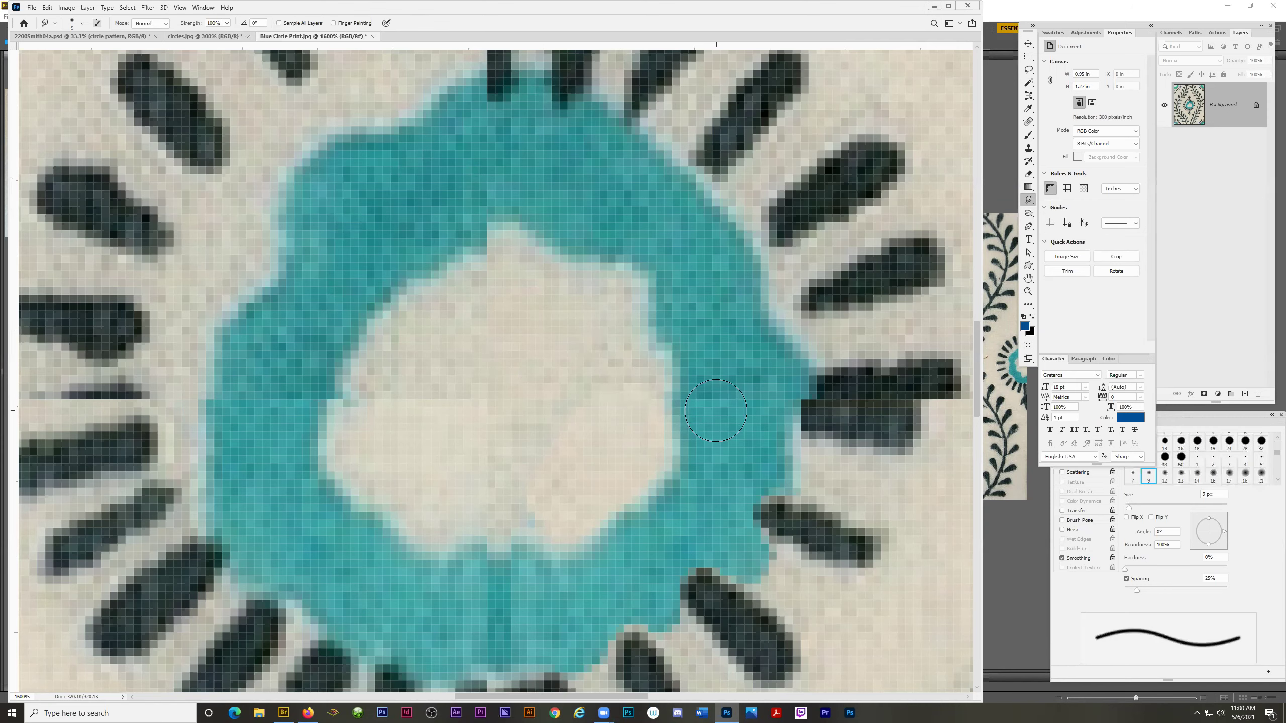
left_click_drag(825, 531, 952, 600)
key("ctrl+z")
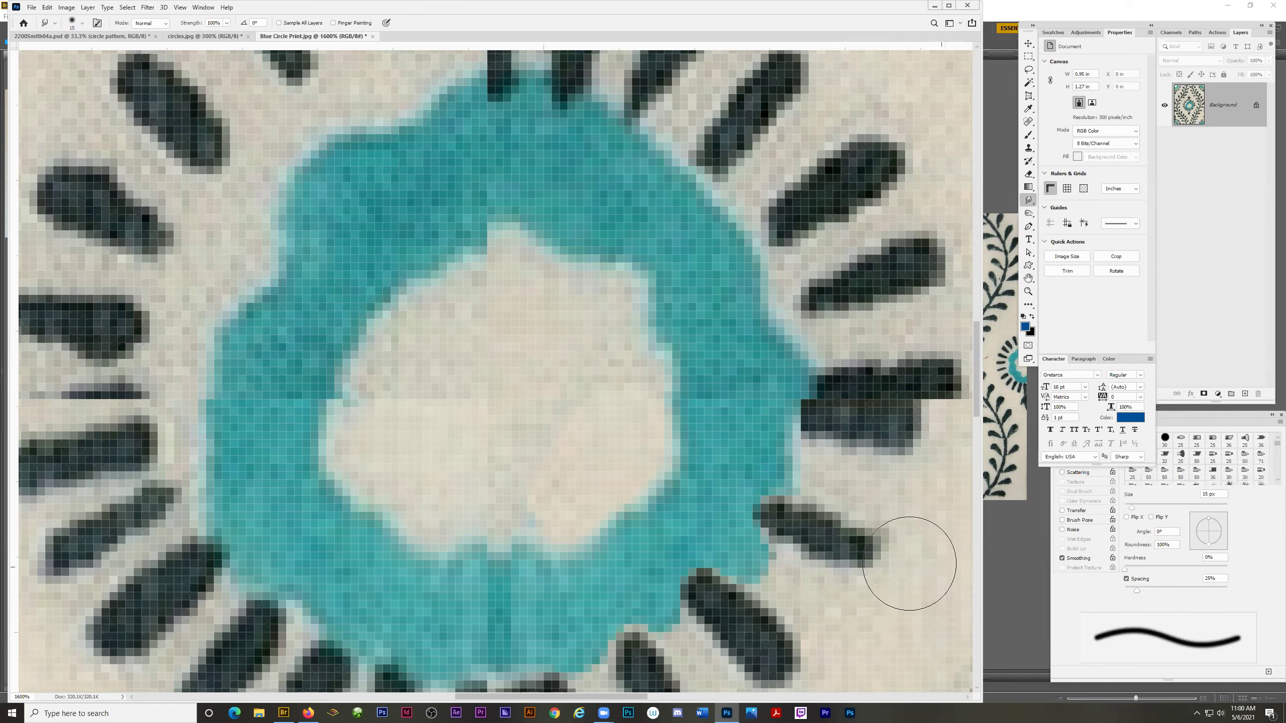
Reduce the smudge brush to 4 px and blend the stepped notch at the top of the ring's inner edge.
key("bracketleft")
key("bracketleft")
key("bracketleft")
key("bracketleft")
key("bracketleft")
key("bracketleft")
key("bracketleft")
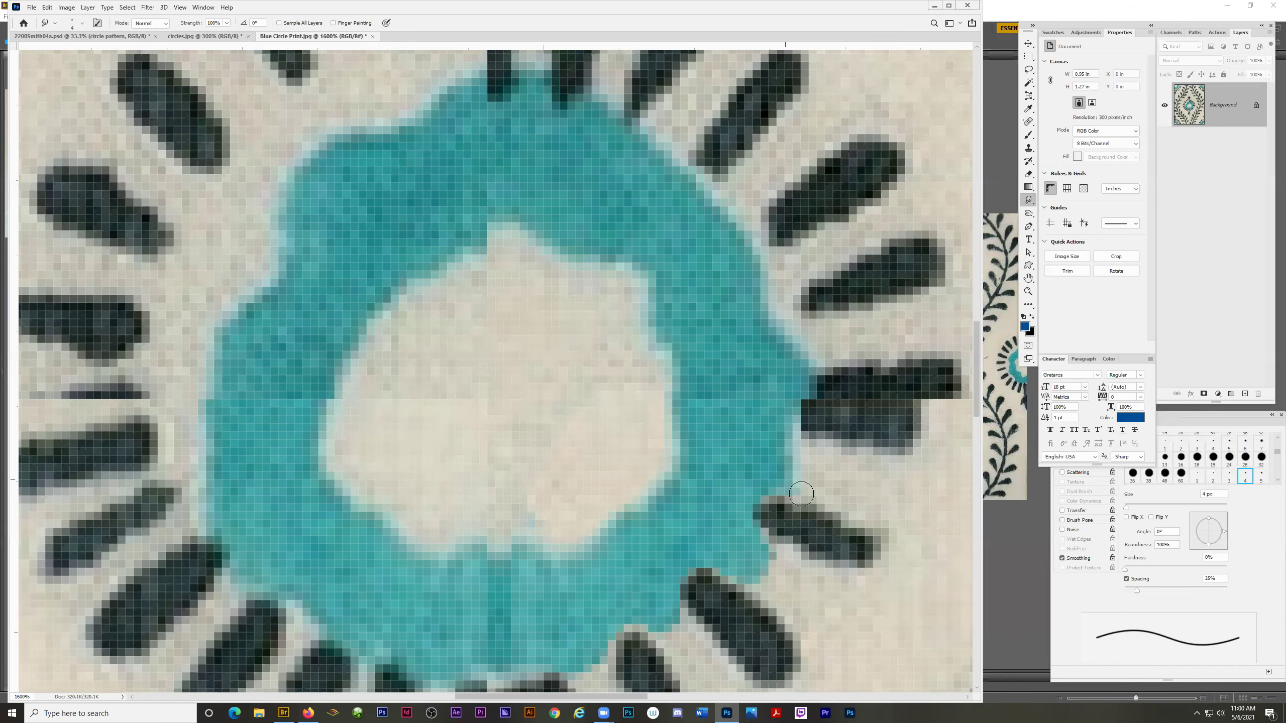
scroll(803, 583, "down", 3)
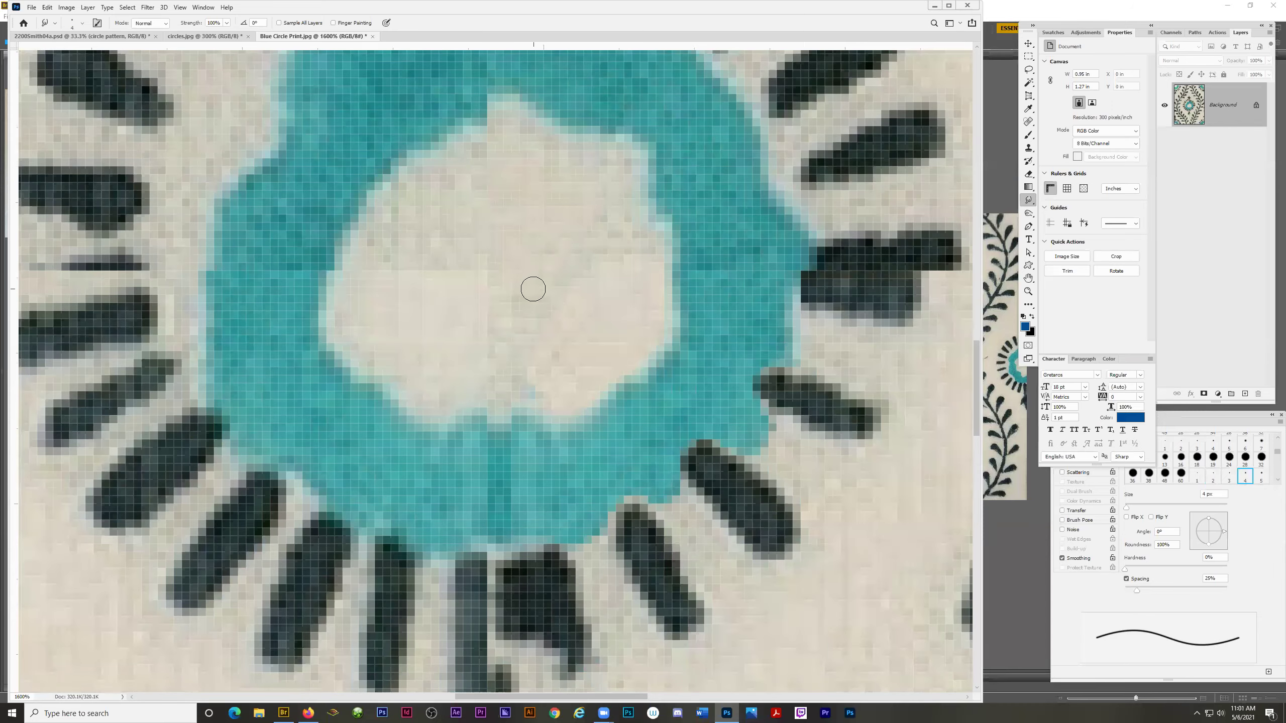
scroll(533, 289, "up", 3)
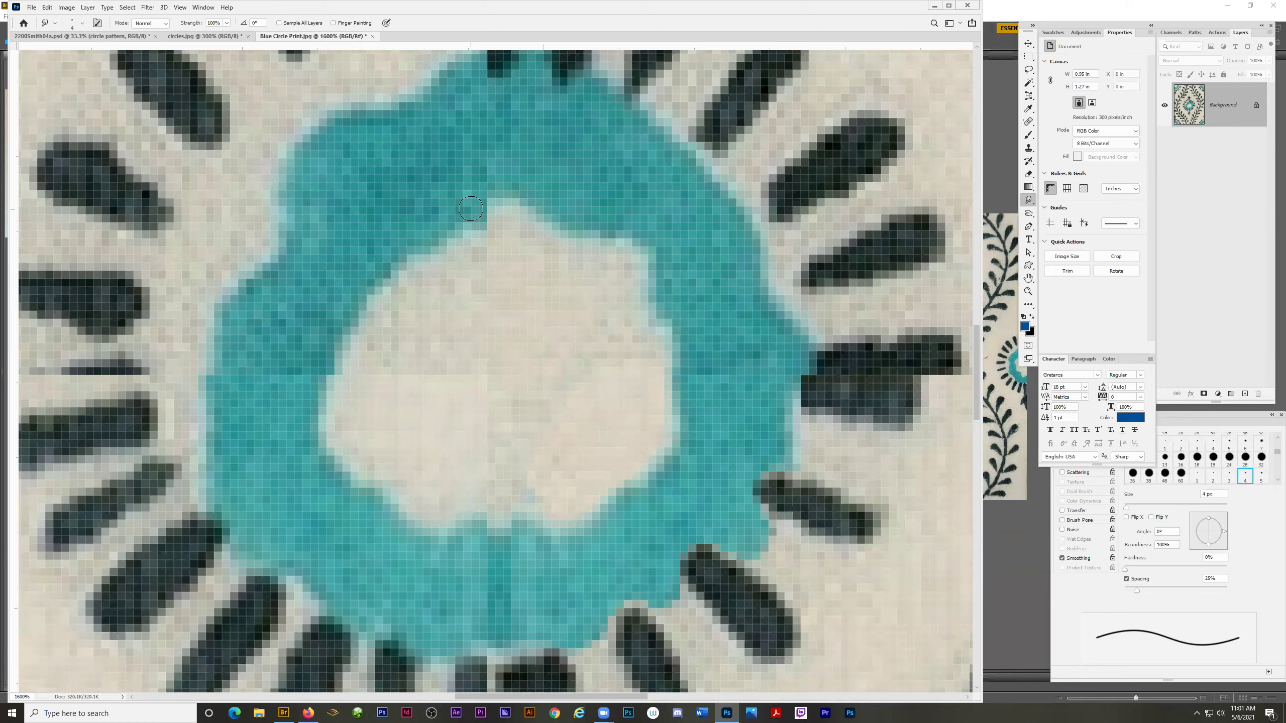
left_click_drag(471, 209, 622, 235)
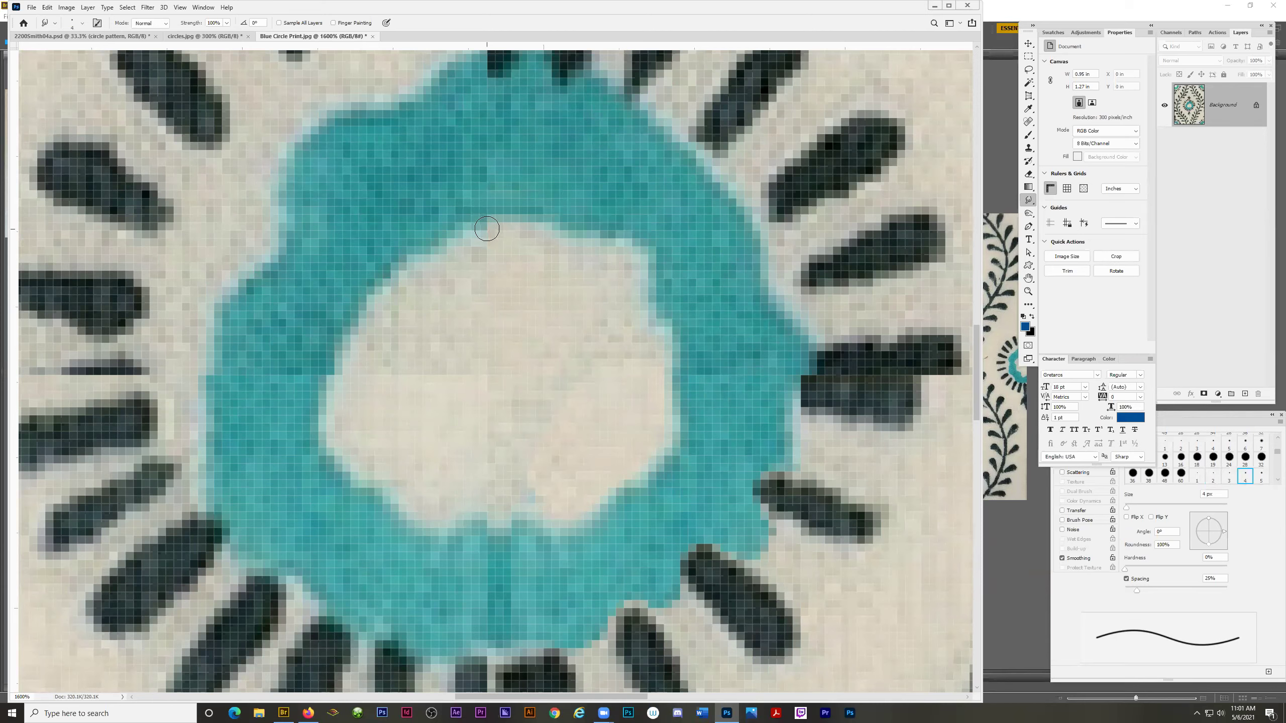
Try smudging down the ring's inner left edge with a 7 px brush, and undo the stroke.
key("period")
key("period")
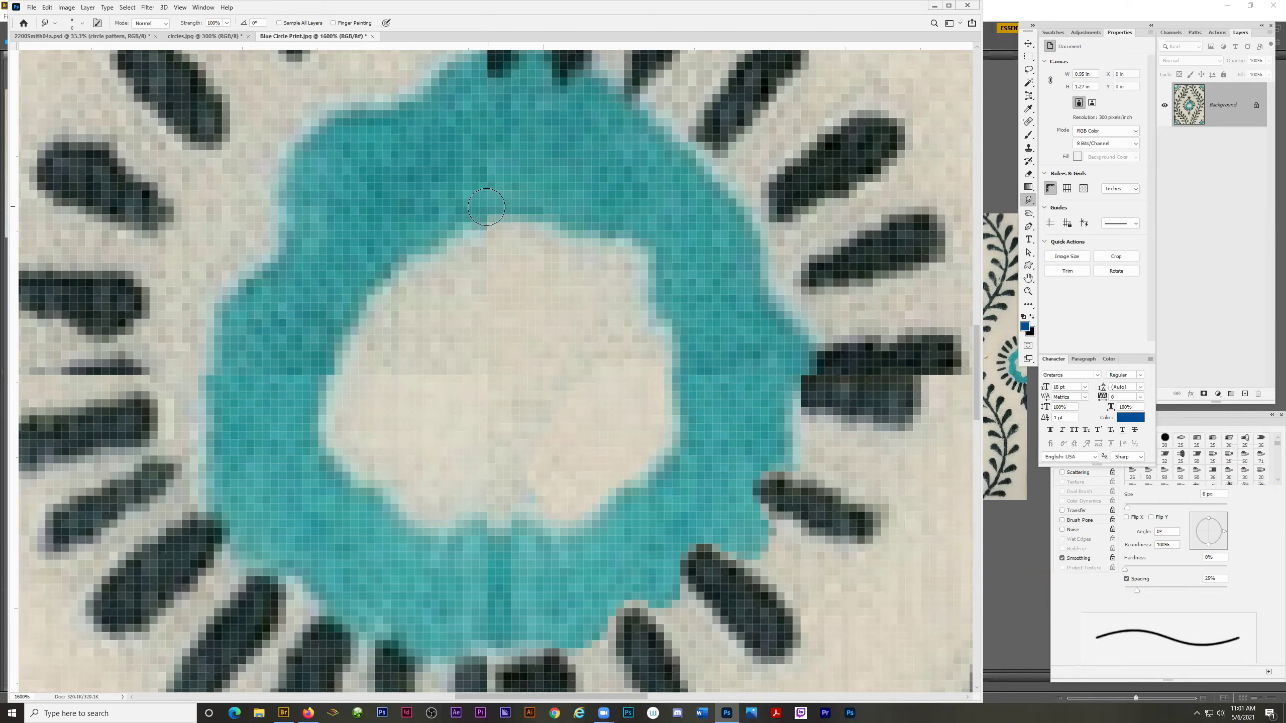
key("period")
mouse_move(481, 207)
left_mouse_down()
mouse_move(593, 236)
mouse_move(657, 288)
mouse_move(693, 412)
mouse_move(662, 481)
mouse_move(562, 527)
mouse_move(429, 530)
mouse_move(311, 423)
mouse_move(345, 296)
mouse_move(412, 222)
mouse_move(523, 187)
mouse_move(608, 259)
mouse_move(663, 333)
mouse_move(687, 423)
mouse_move(657, 506)
mouse_move(486, 552)
mouse_move(366, 522)
mouse_move(317, 468)
mouse_move(302, 367)
mouse_move(329, 263)
mouse_move(407, 184)
mouse_move(525, 190)
mouse_move(593, 220)
mouse_move(675, 316)
mouse_move(701, 393)
mouse_move(677, 524)
mouse_move(571, 574)
mouse_move(407, 572)
mouse_move(362, 547)
mouse_move(300, 464)
left_mouse_up()
key("ctrl+z")
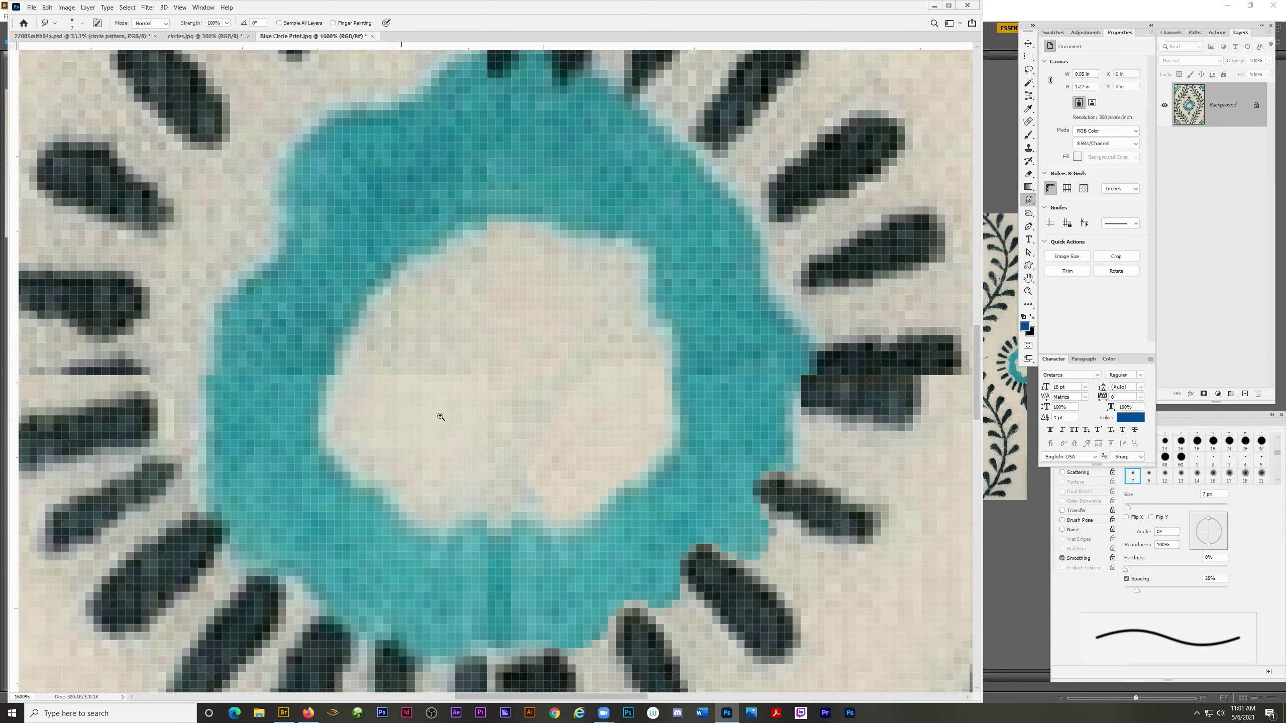
Smudge out the thin dark sliver between the rays on the ring's left side with a 3 px brush.
key("z")
left_click(441, 419, "alt")
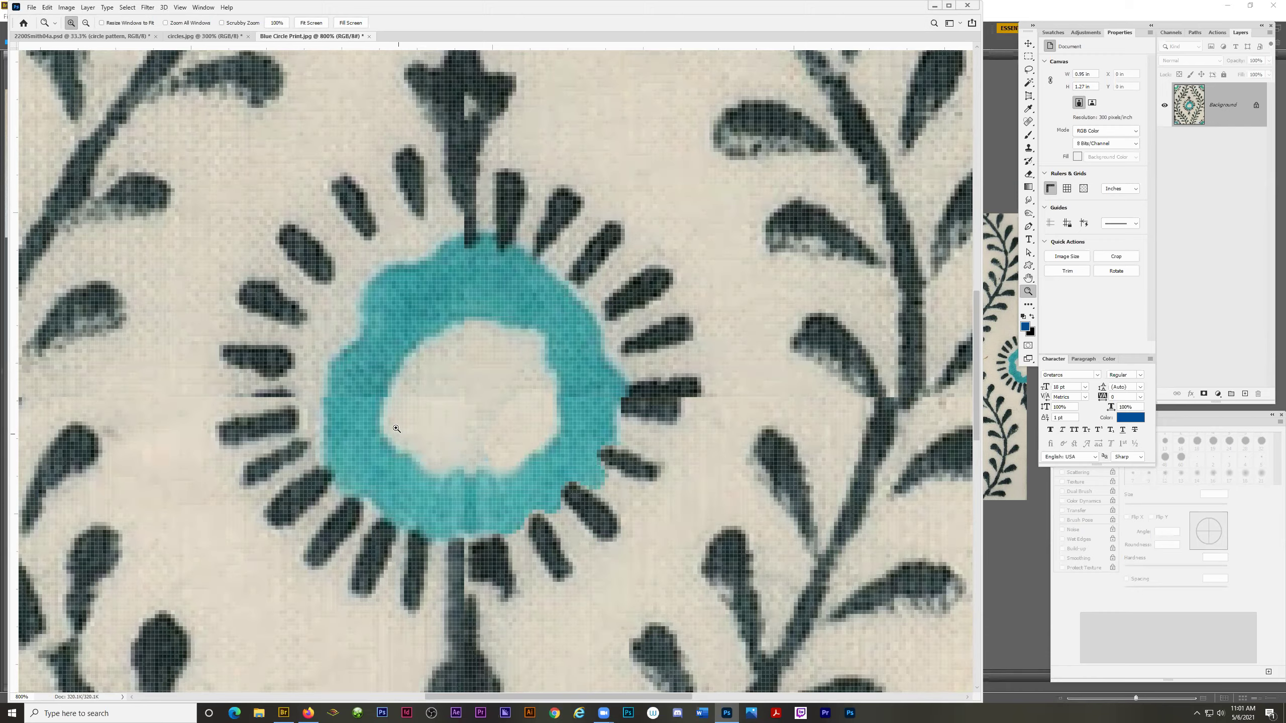
left_click(310, 394)
left_click(307, 396)
left_click(269, 406)
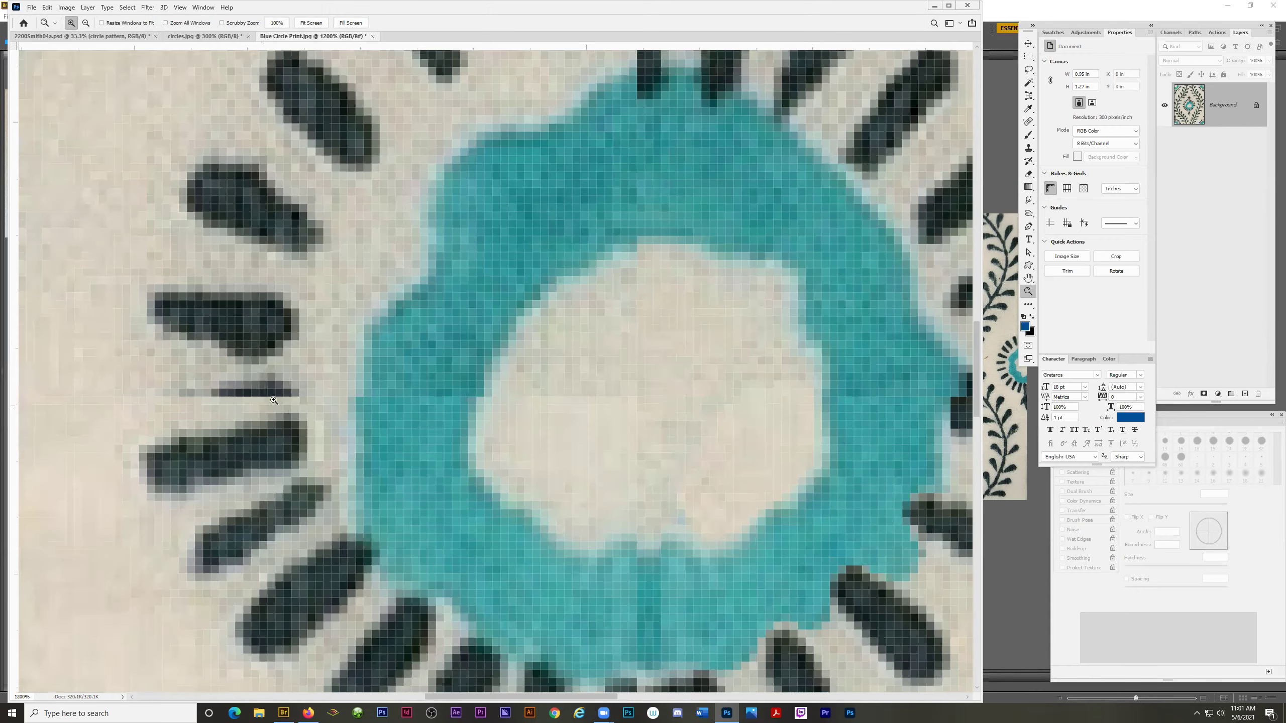
left_click(283, 403)
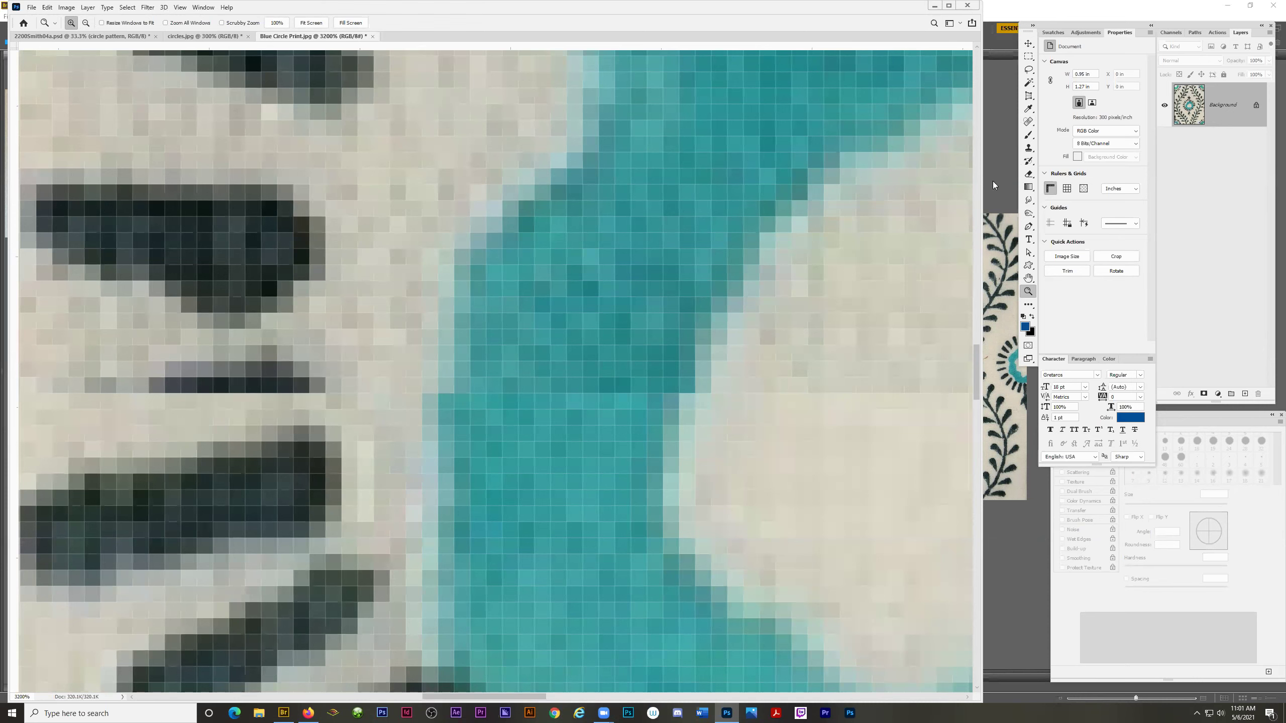
left_click(1028, 200)
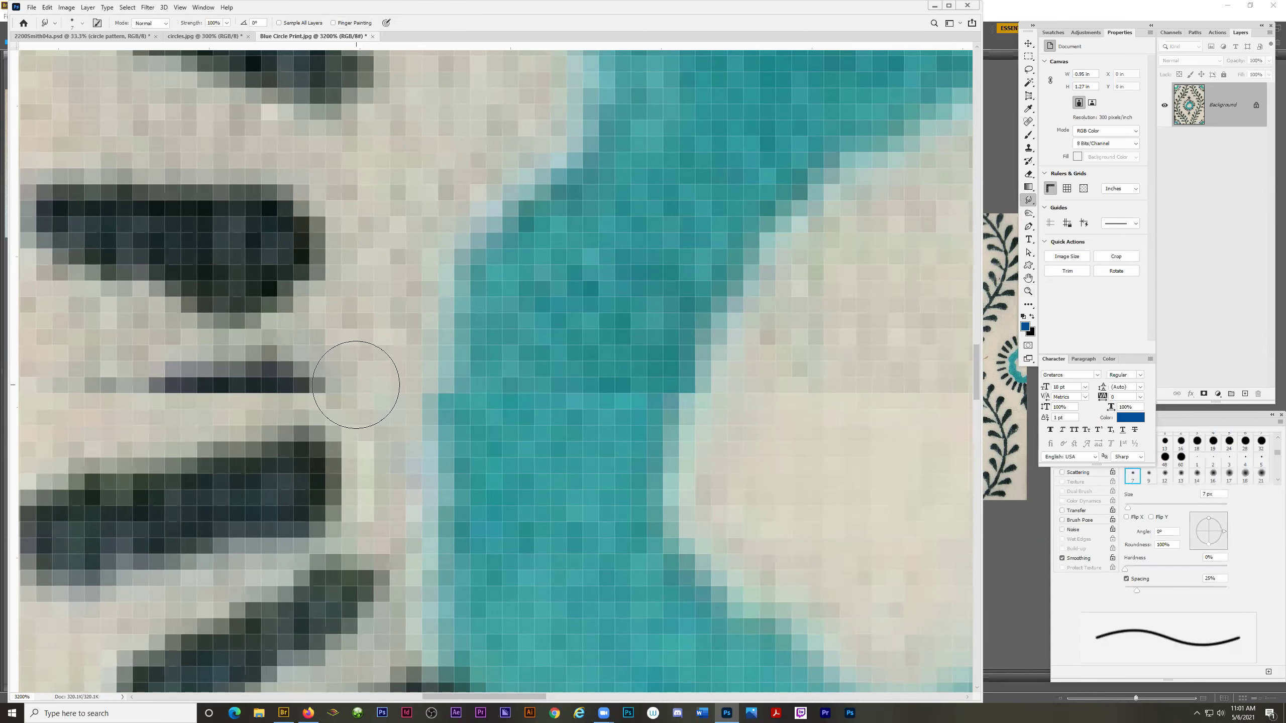
key("comma")
key("comma")
key("comma")
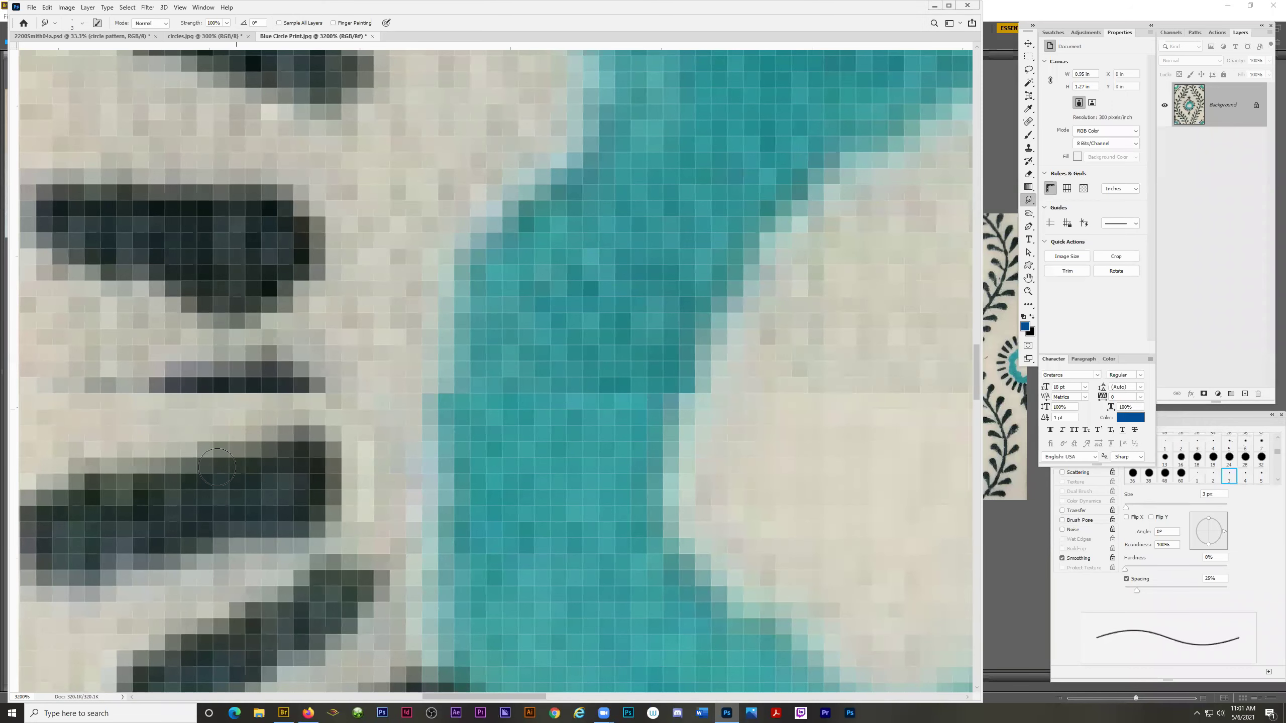
left_click_drag(443, 699, 412, 699)
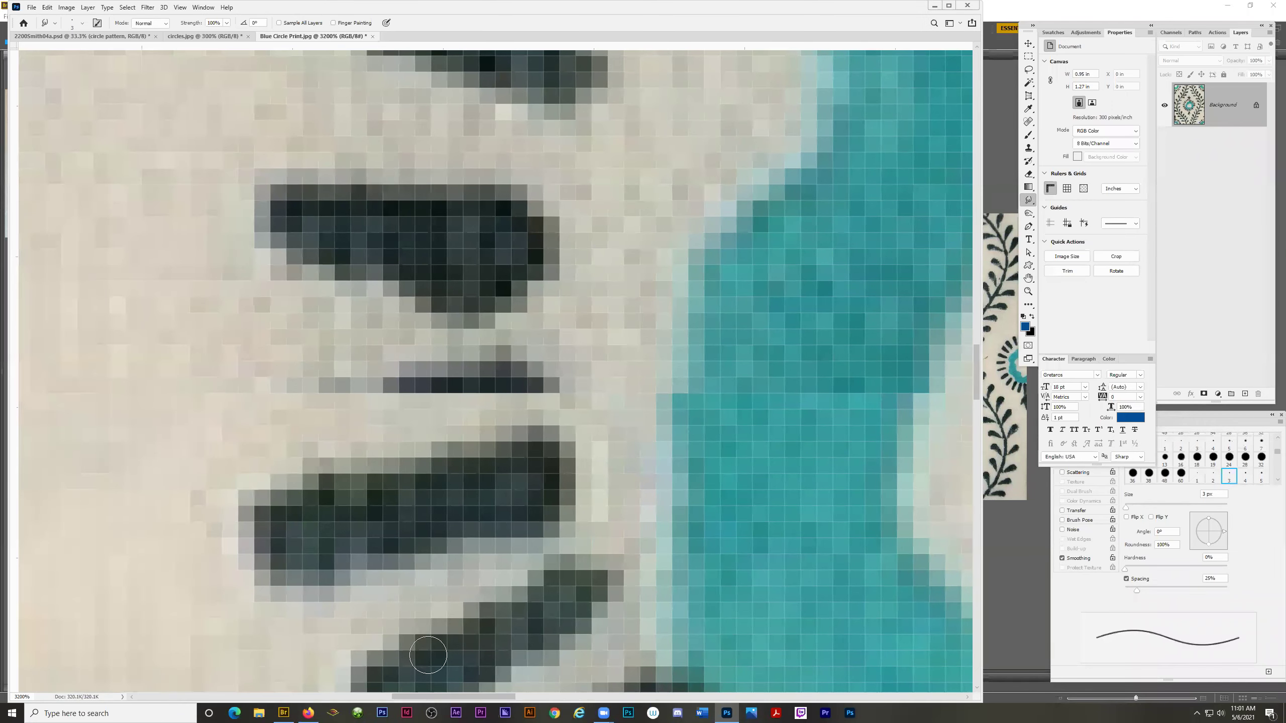
left_click_drag(588, 388, 281, 379)
left_click_drag(600, 359, 281, 363)
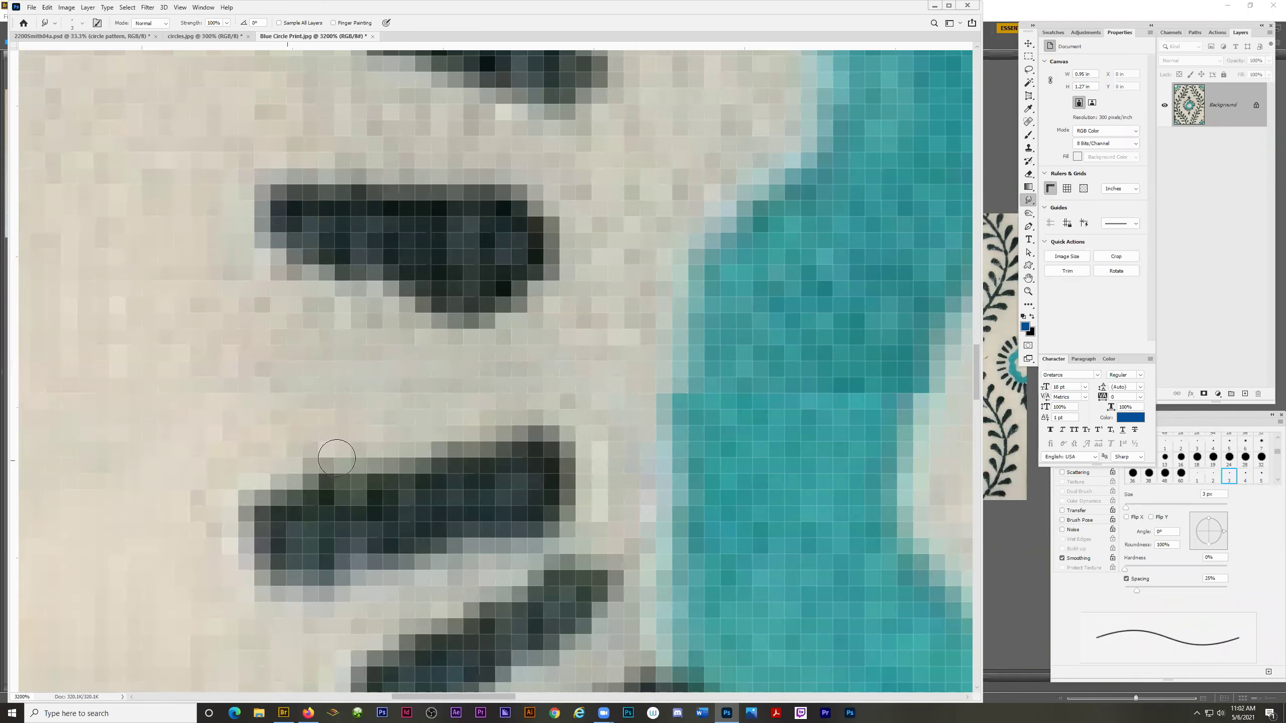
Lasso the narrow base of the dark stem above the ring, duplicate it just to its left to thicken the stem, and deselect.
key("z")
left_click(468, 458, "alt")
left_click(468, 459, "alt")
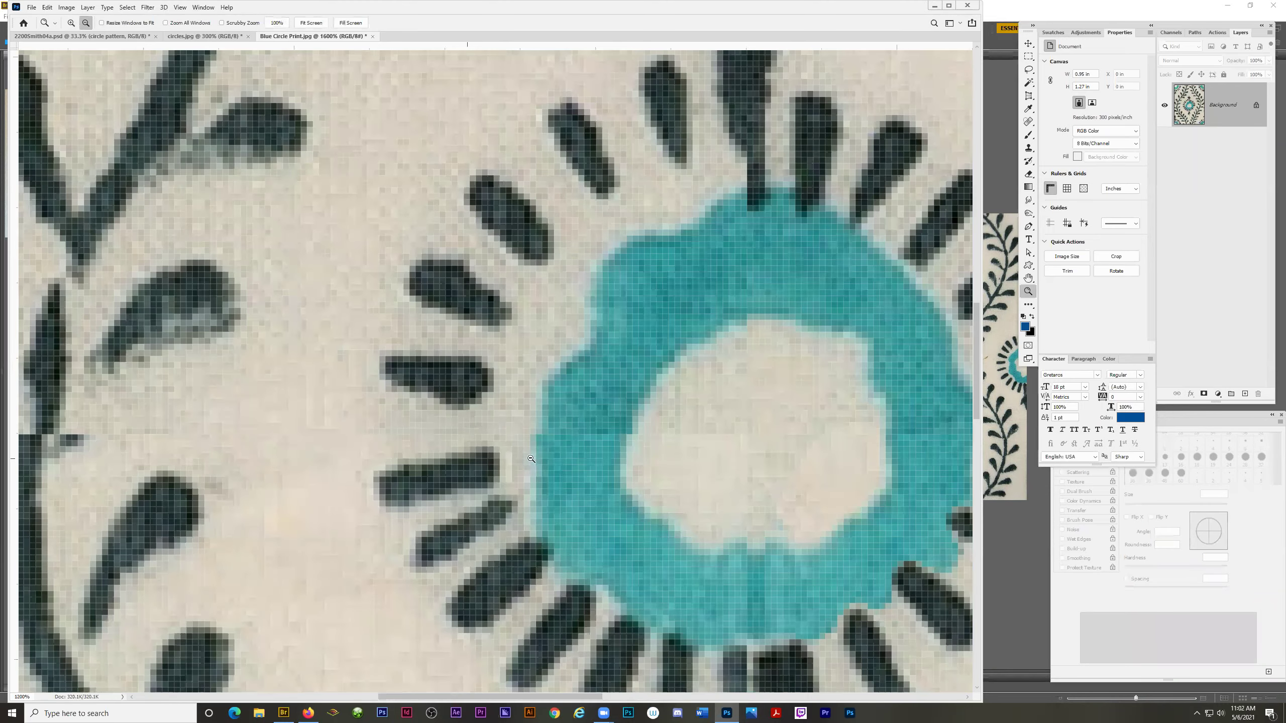
left_click(530, 458, "alt")
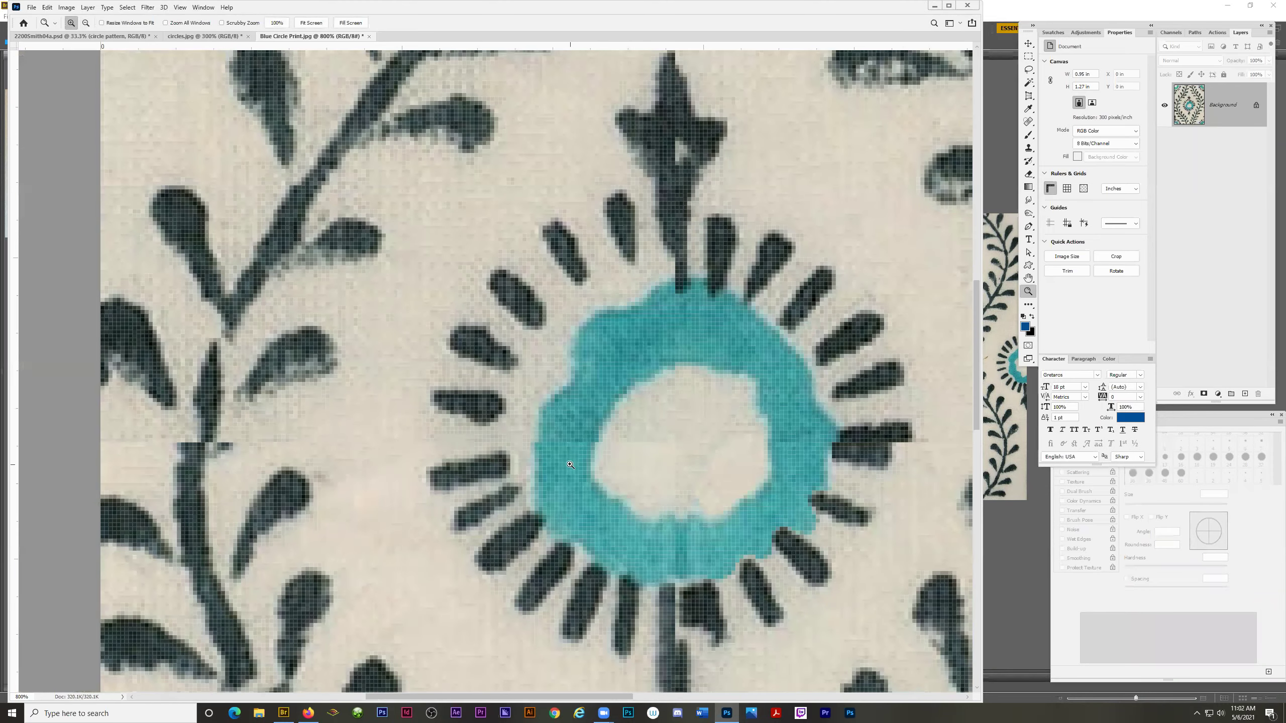
left_click(604, 448)
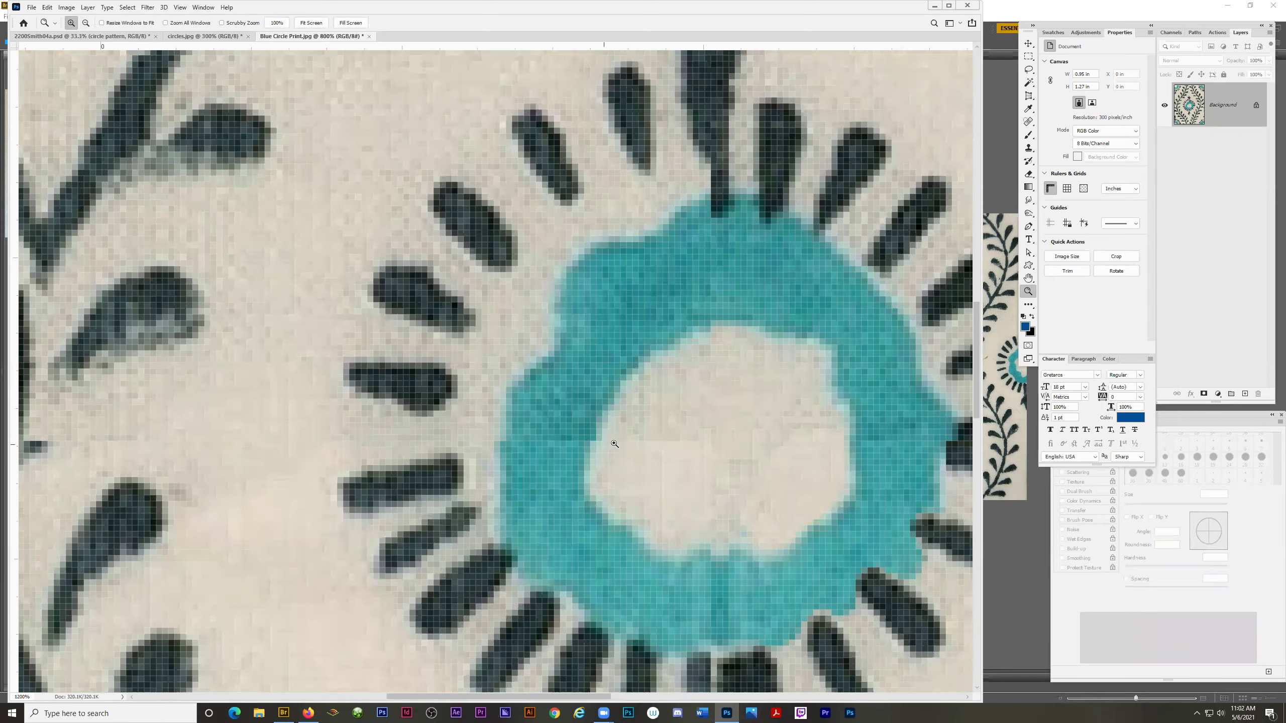
left_click(615, 444)
left_click(260, 420)
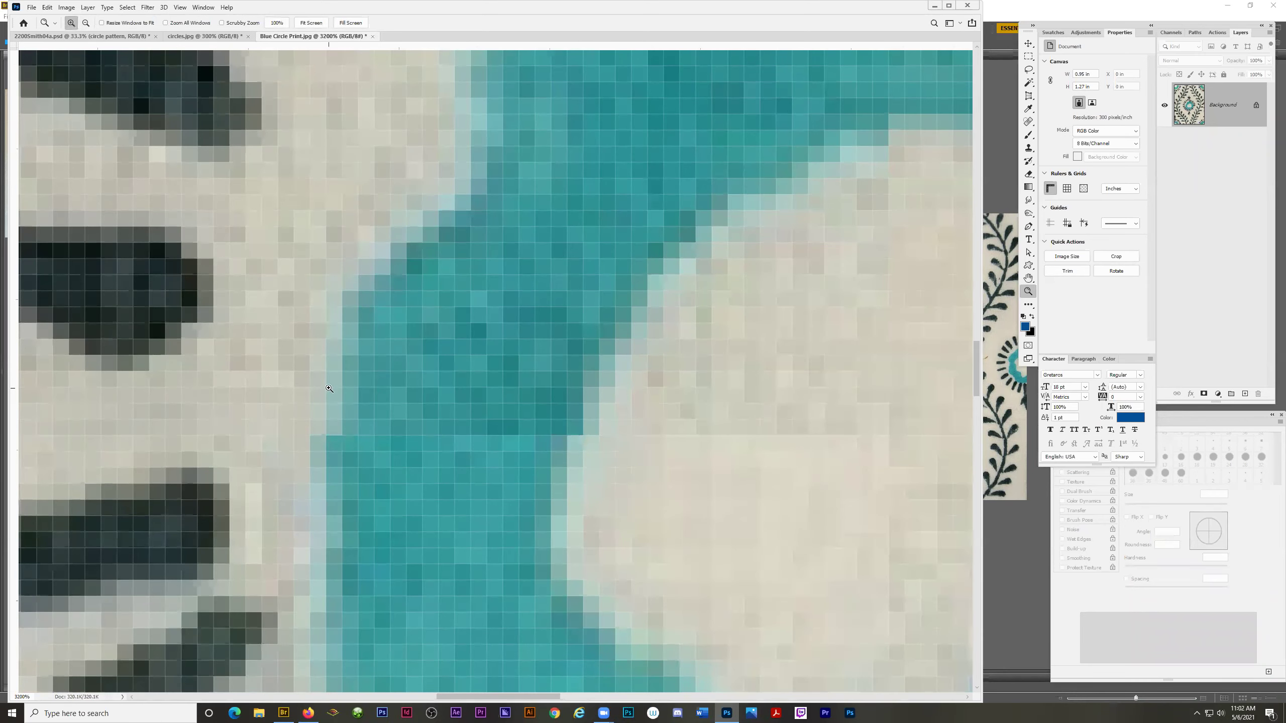
scroll(880, 337, "up", 1)
scroll(871, 355, "up", 5)
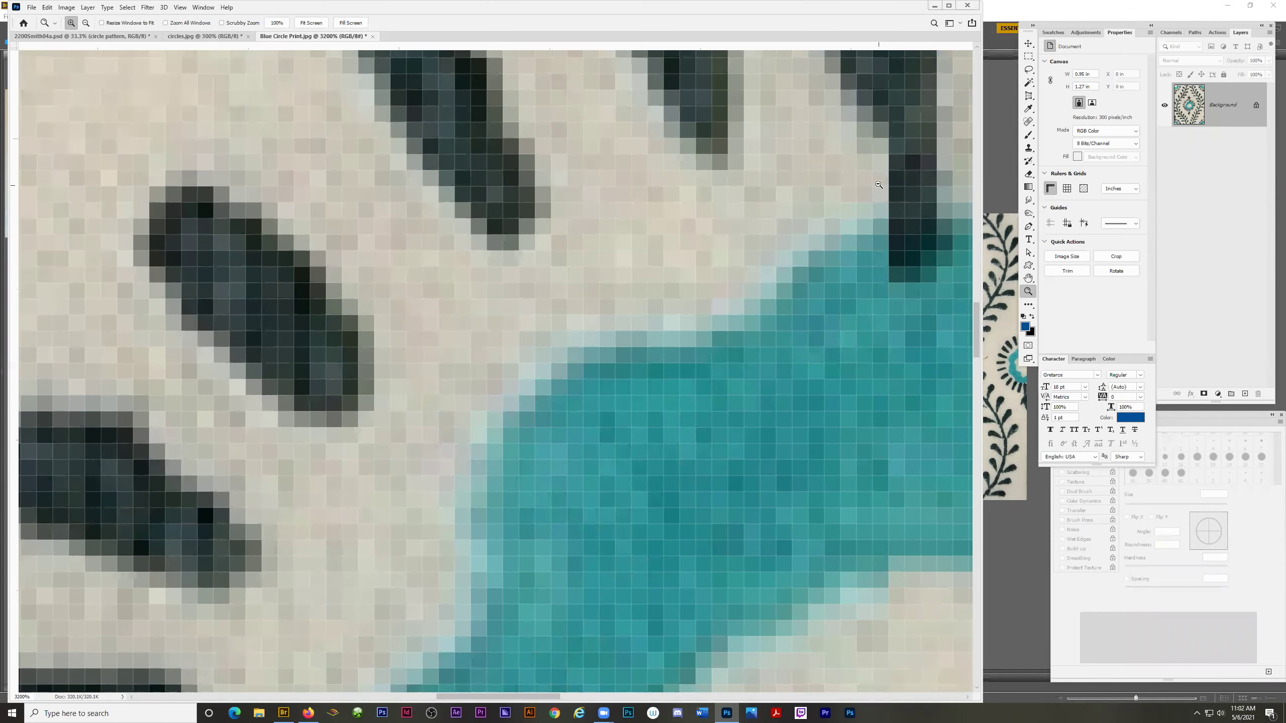
left_click(886, 185, "alt")
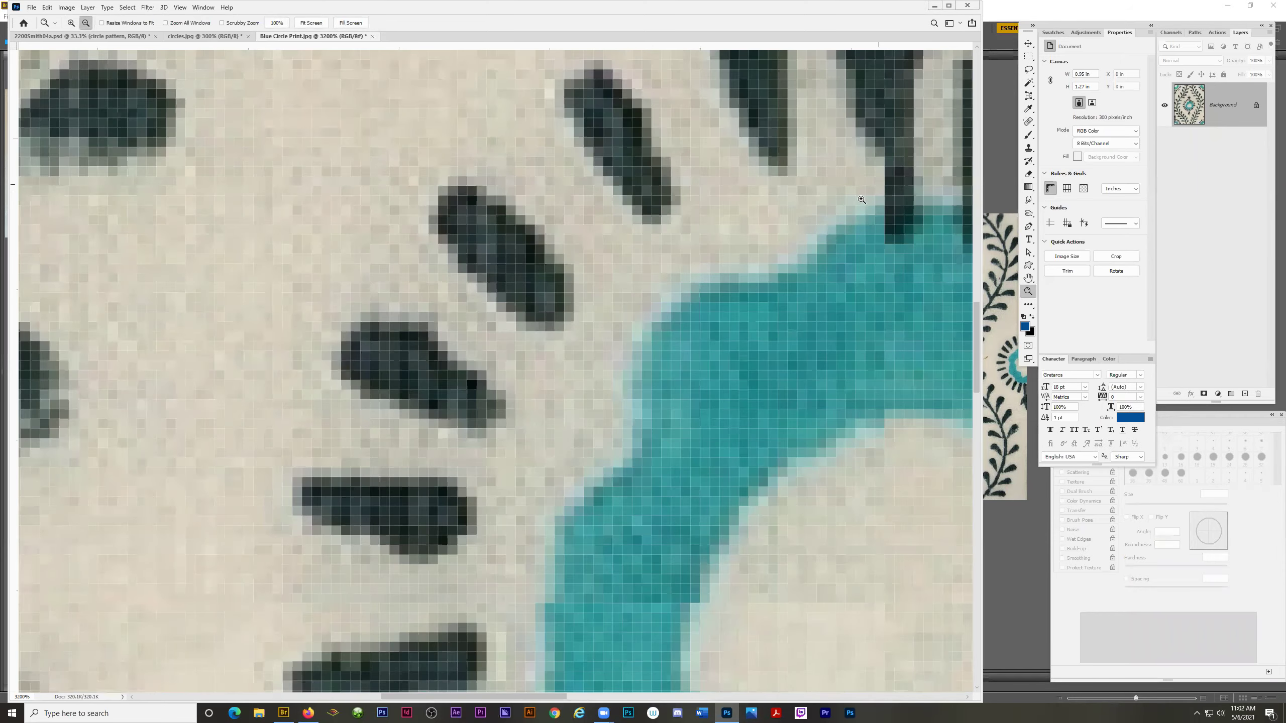
left_click(892, 187)
scroll(905, 215, "up", 2)
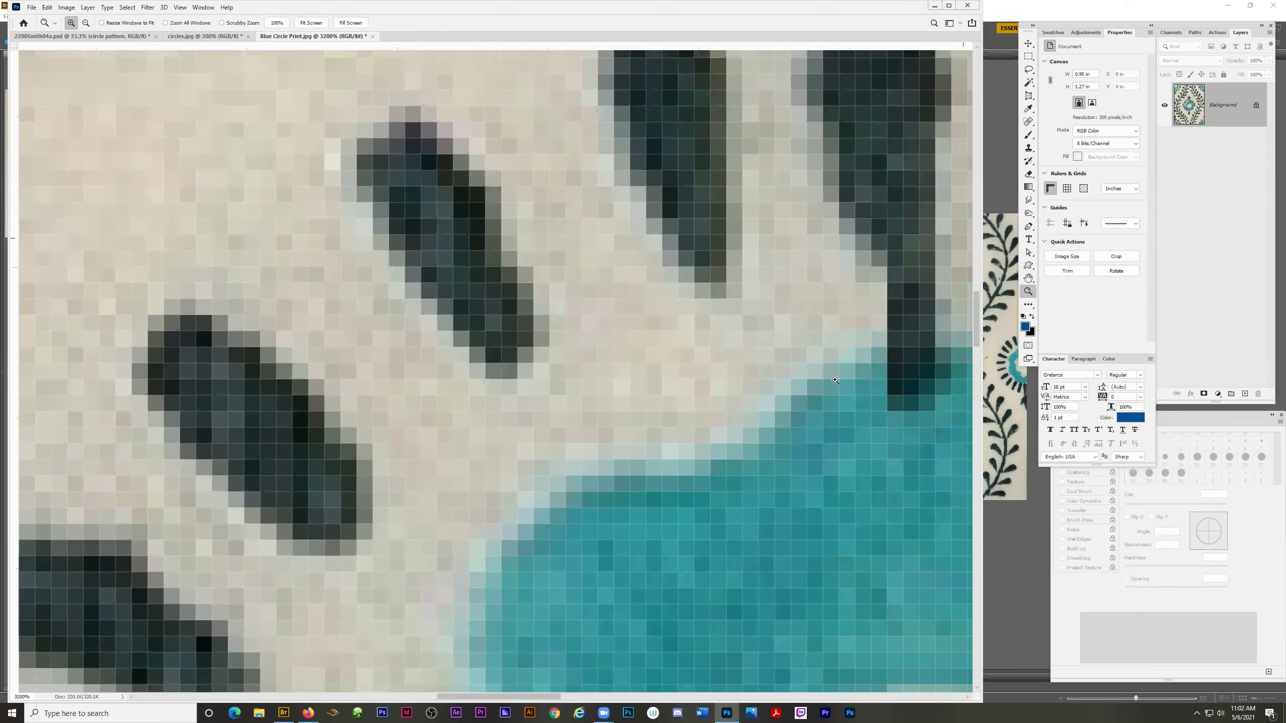
left_click_drag(508, 700, 541, 700)
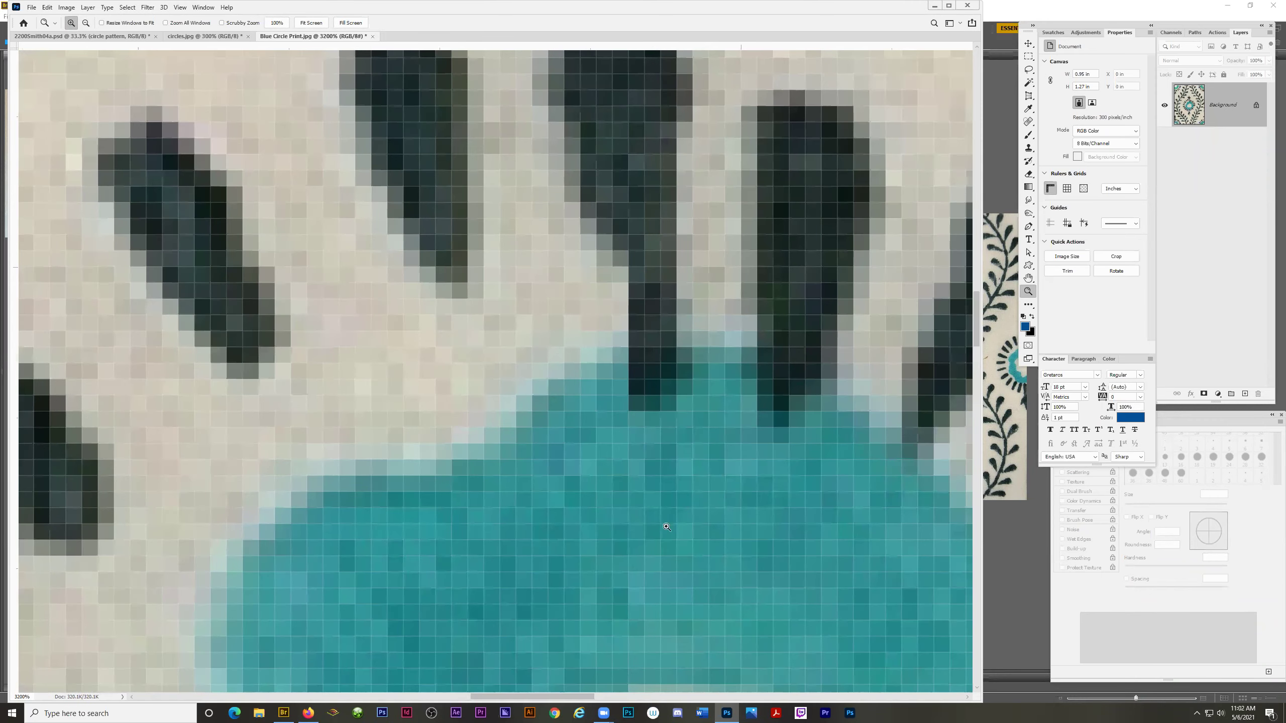
left_click(1028, 70)
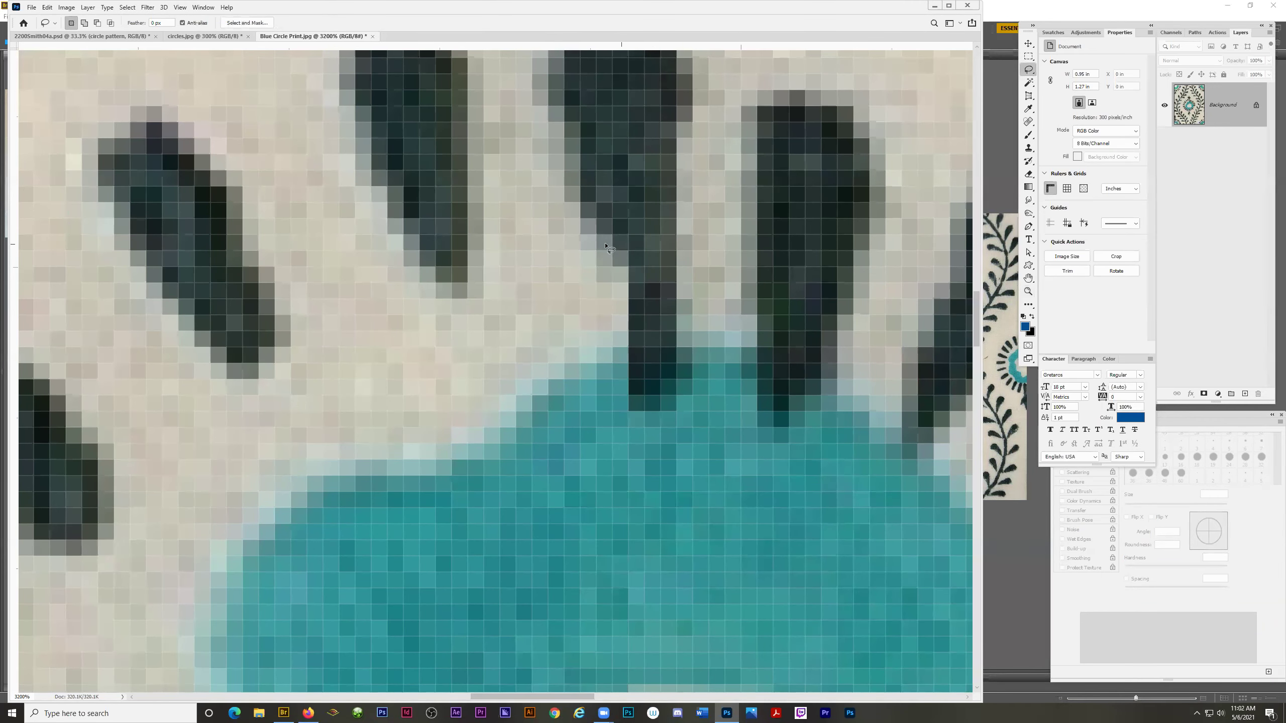
mouse_move(601, 346)
left_mouse_down()
mouse_move(616, 390)
mouse_move(642, 378)
mouse_move(645, 253)
mouse_move(623, 248)
left_mouse_up()
scroll(629, 302, "up", 2)
mouse_move(617, 406)
left_mouse_down()
mouse_move(796, 324)
mouse_move(756, 389)
mouse_move(642, 404)
left_mouse_up()
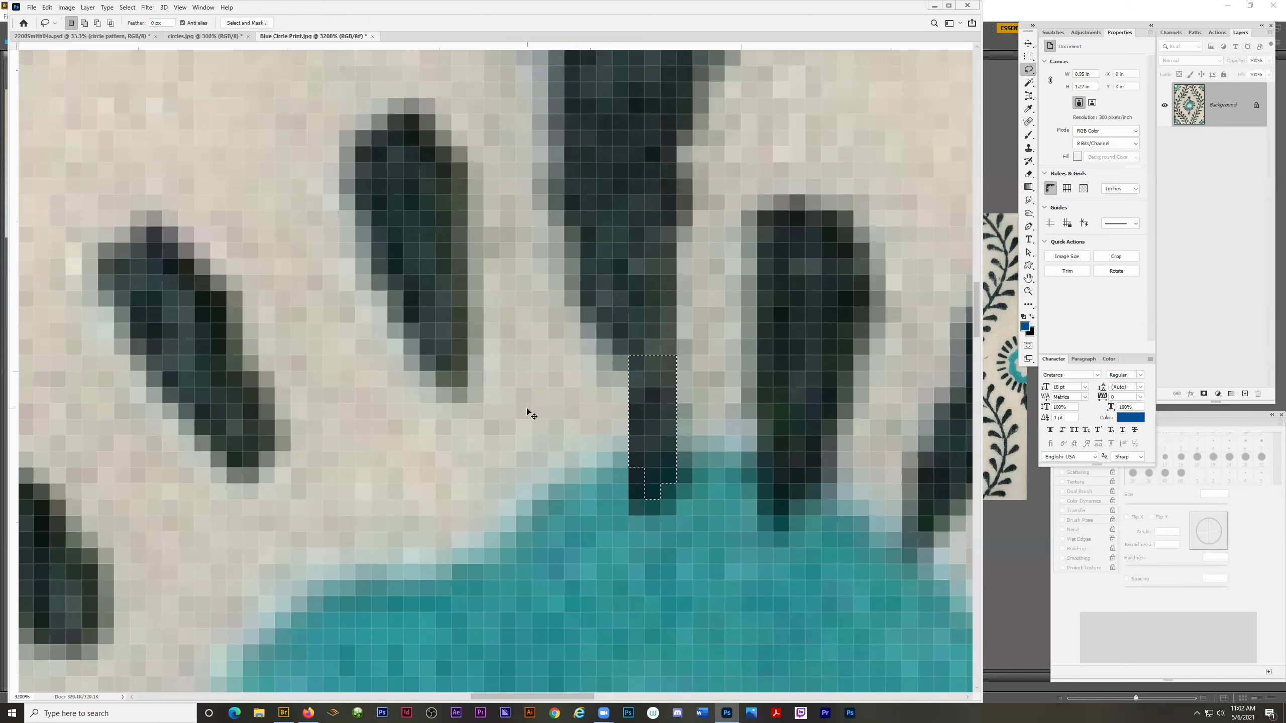
key("v")
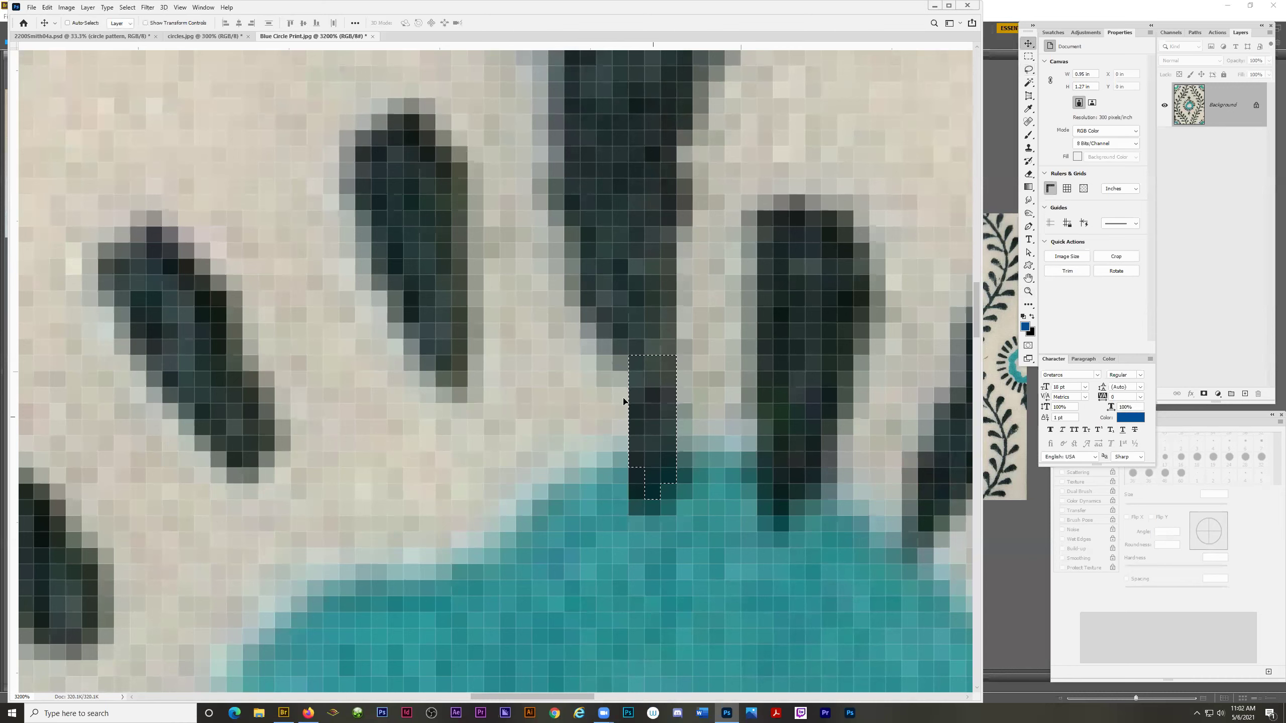
left_click_drag(653, 416, 609, 403)
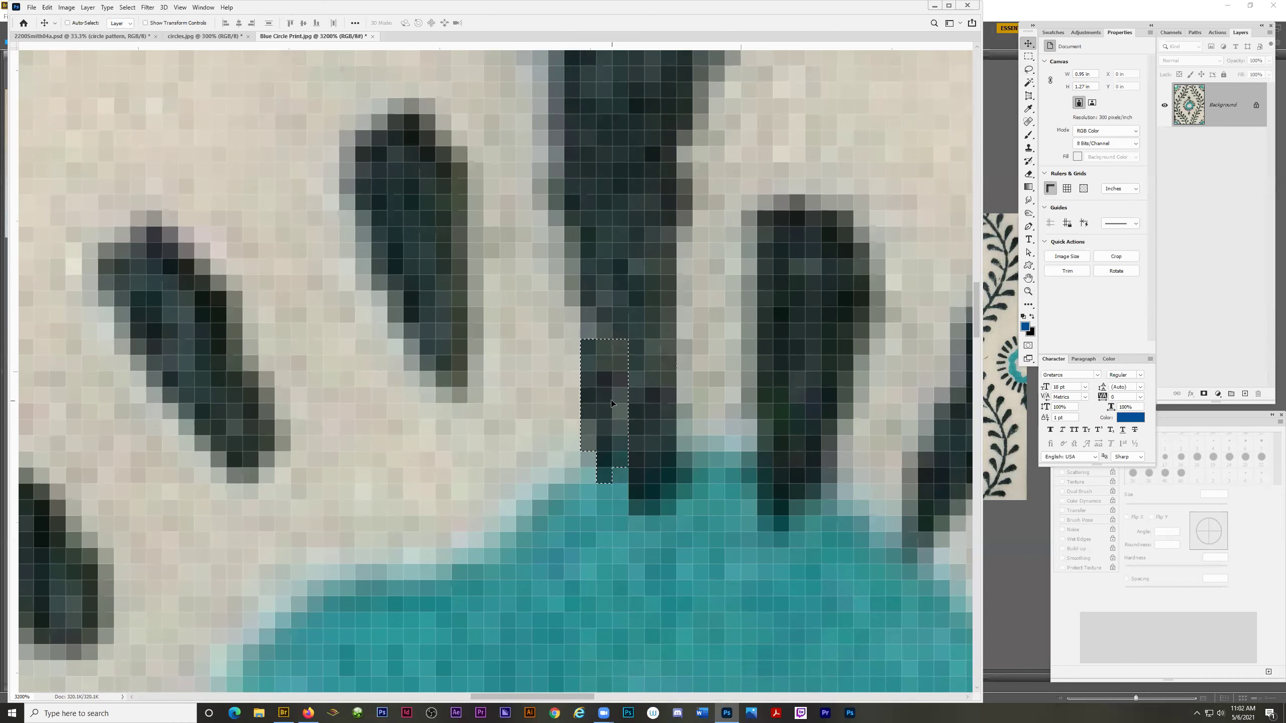
key("ctrl+d")
Lasso the light gap inside the star-shaped top of the stem, cover it with a copy of the dark area above, and deselect.
key("z")
left_click(575, 477, "alt")
left_click(592, 569, "alt")
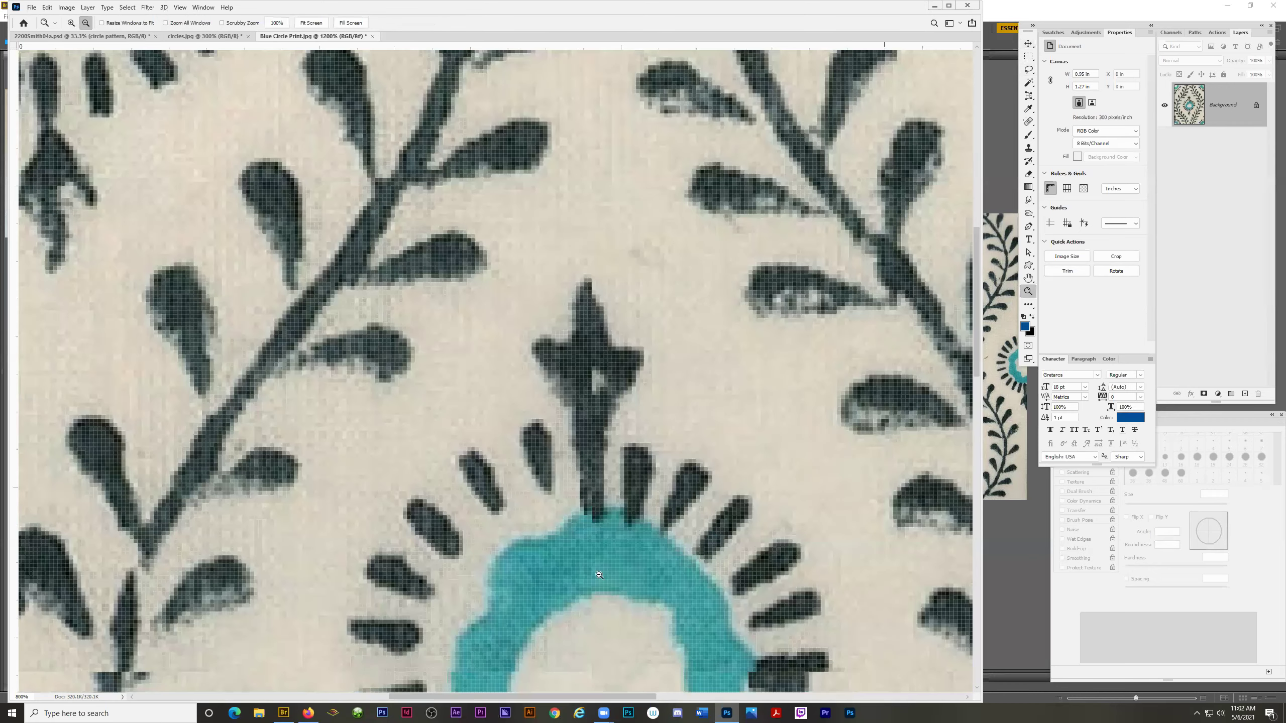
left_click(594, 570, "alt")
left_click(598, 408)
left_click(600, 408)
left_click(600, 405)
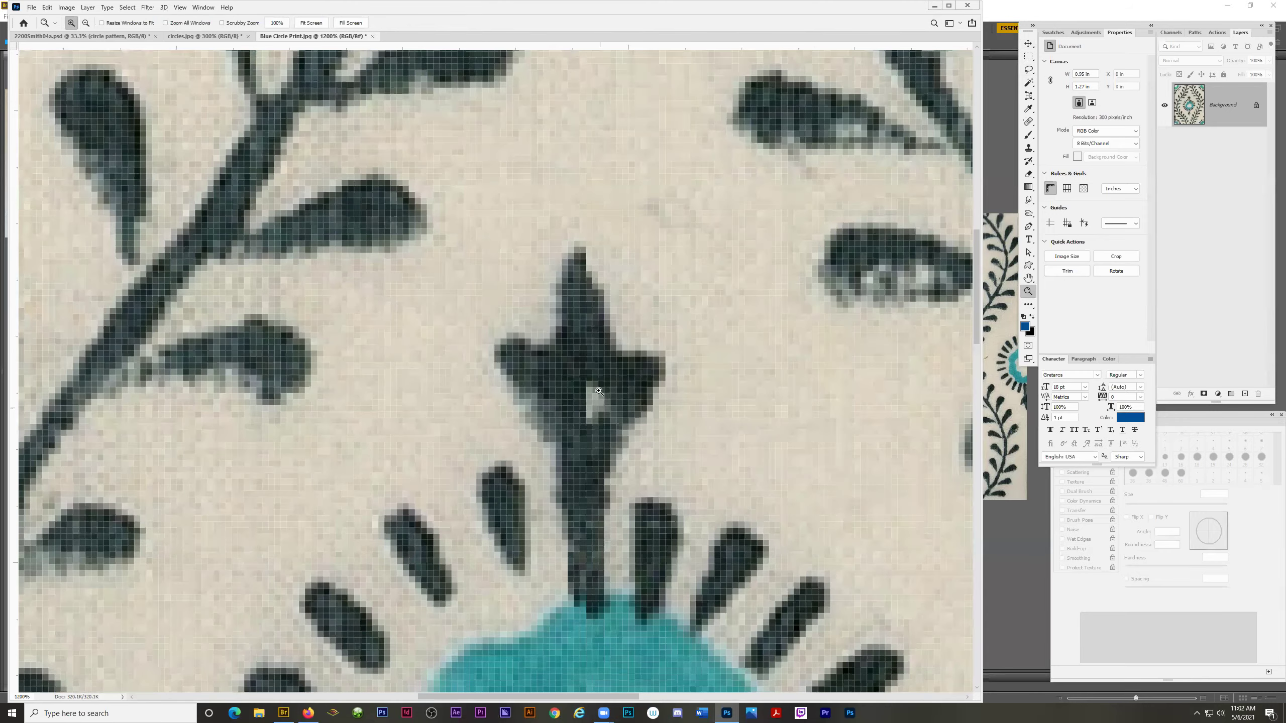
left_click(599, 396)
key("l")
mouse_move(590, 438)
left_mouse_down()
mouse_move(615, 412)
mouse_move(596, 365)
mouse_move(571, 389)
mouse_move(591, 439)
left_mouse_up()
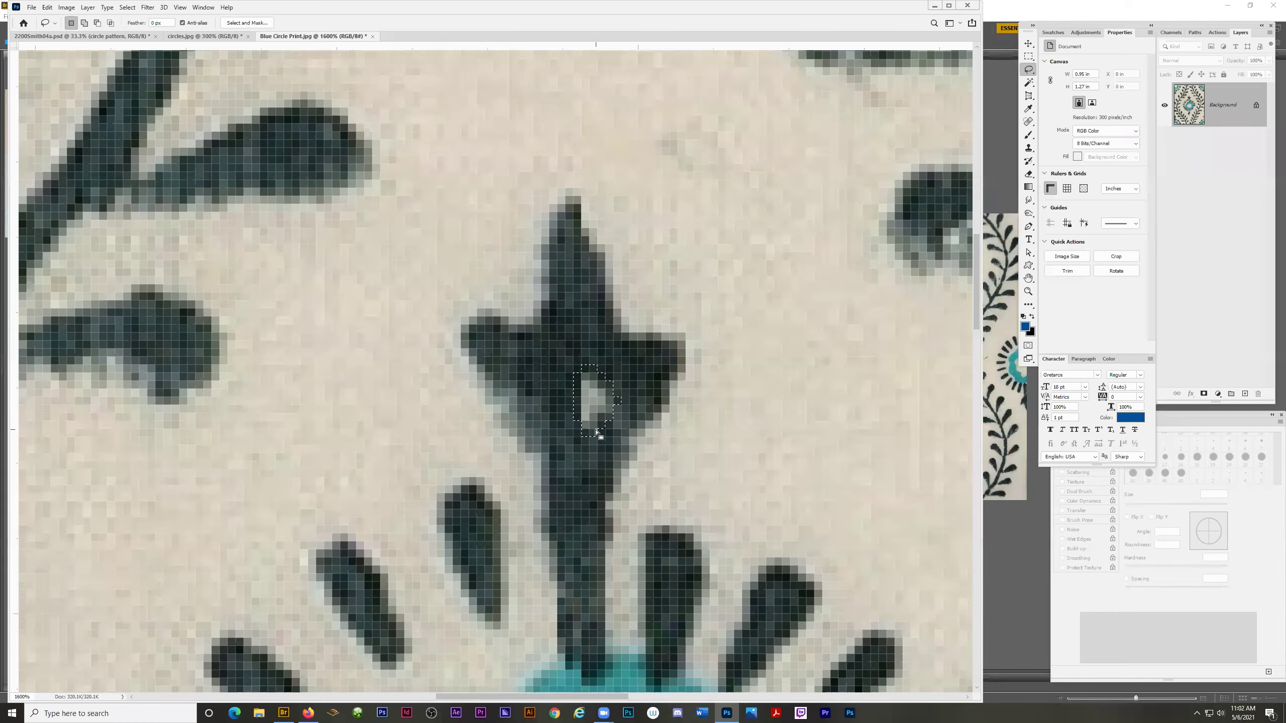
key("Up")
key("Up")
key("v")
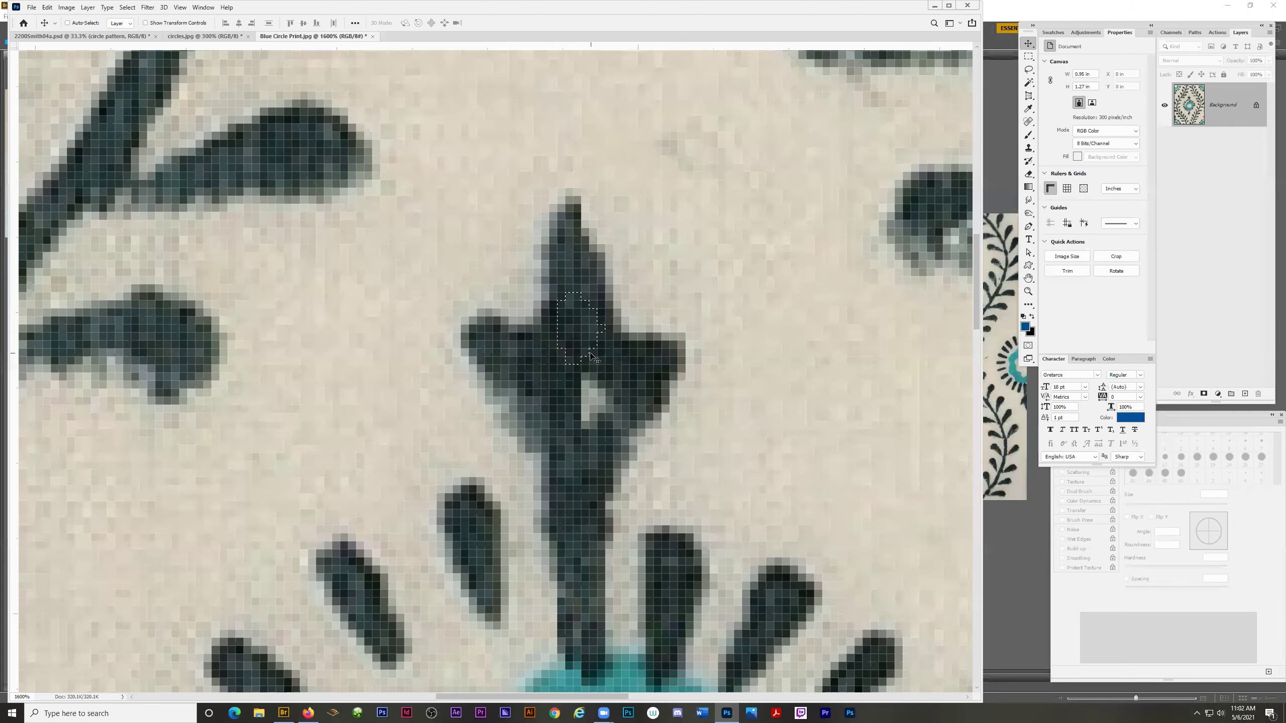
left_click_drag(574, 324, 590, 405)
key("Up")
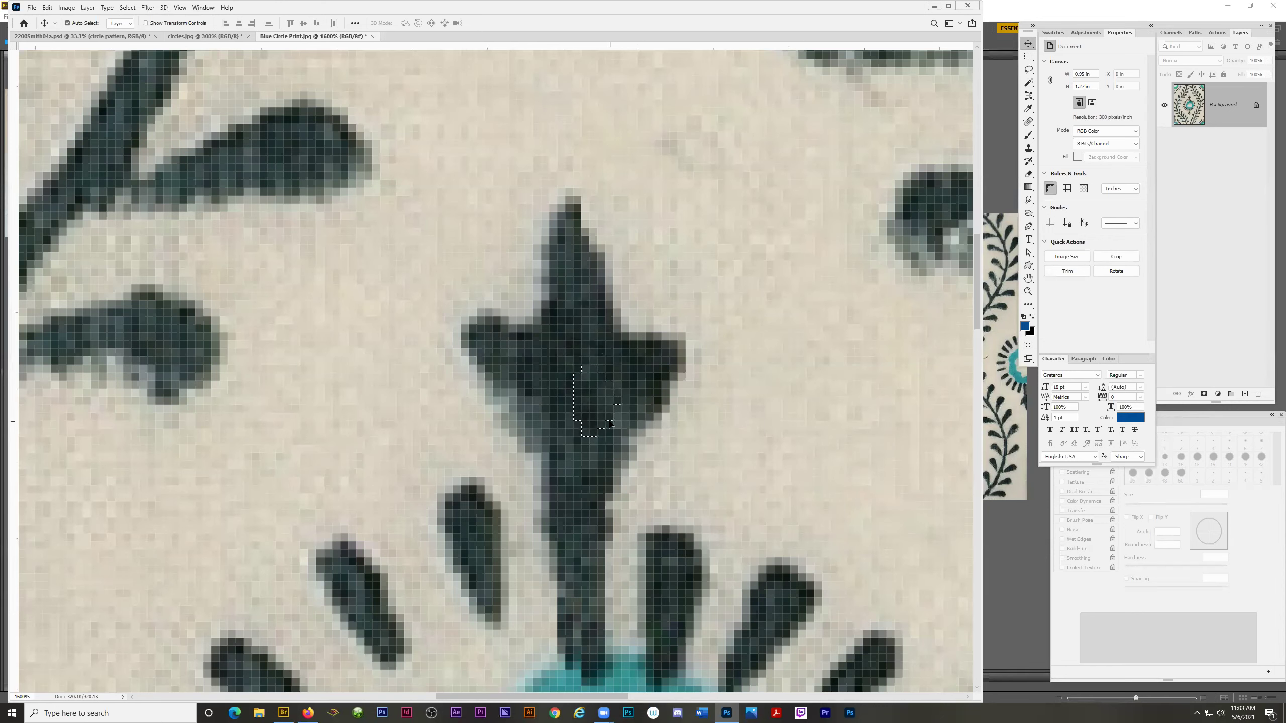
key("ctrl+d")
Smudge the notched right edge of the stem below the ring into a smooth line with the Smudge tool.
key("z")
left_click(539, 529, "alt")
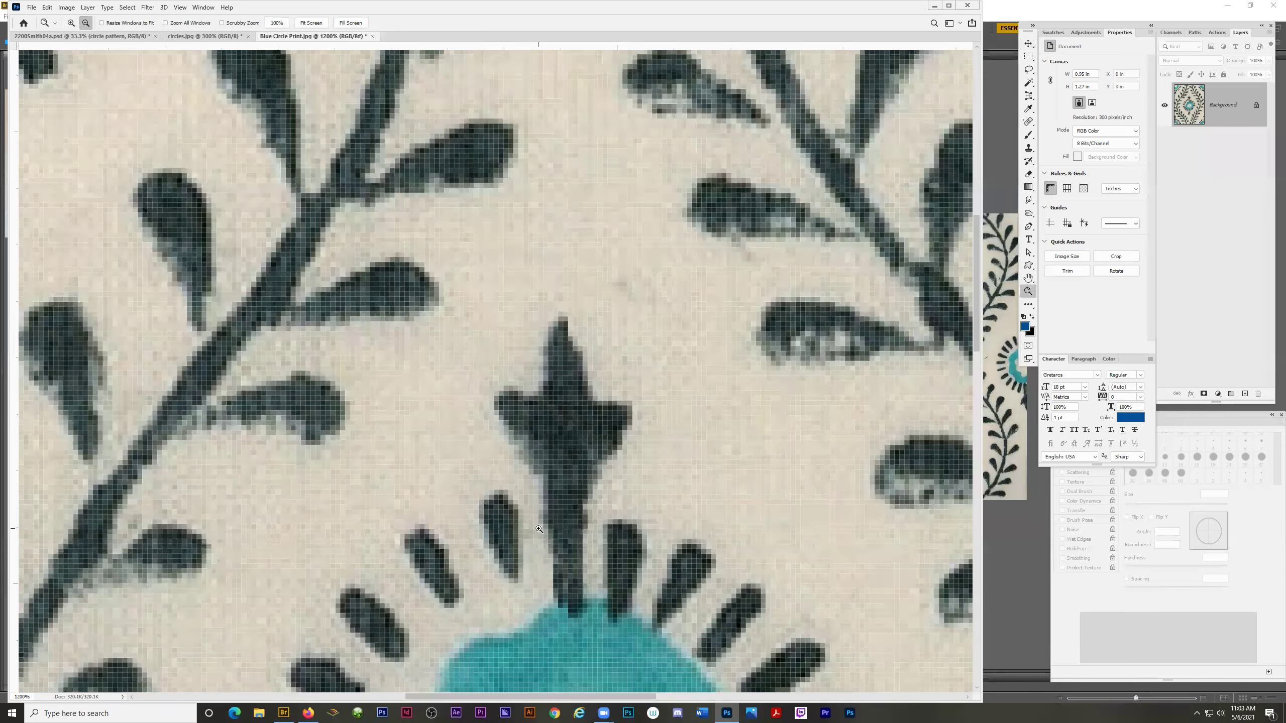
left_click(539, 532, "alt")
left_click(543, 540, "alt")
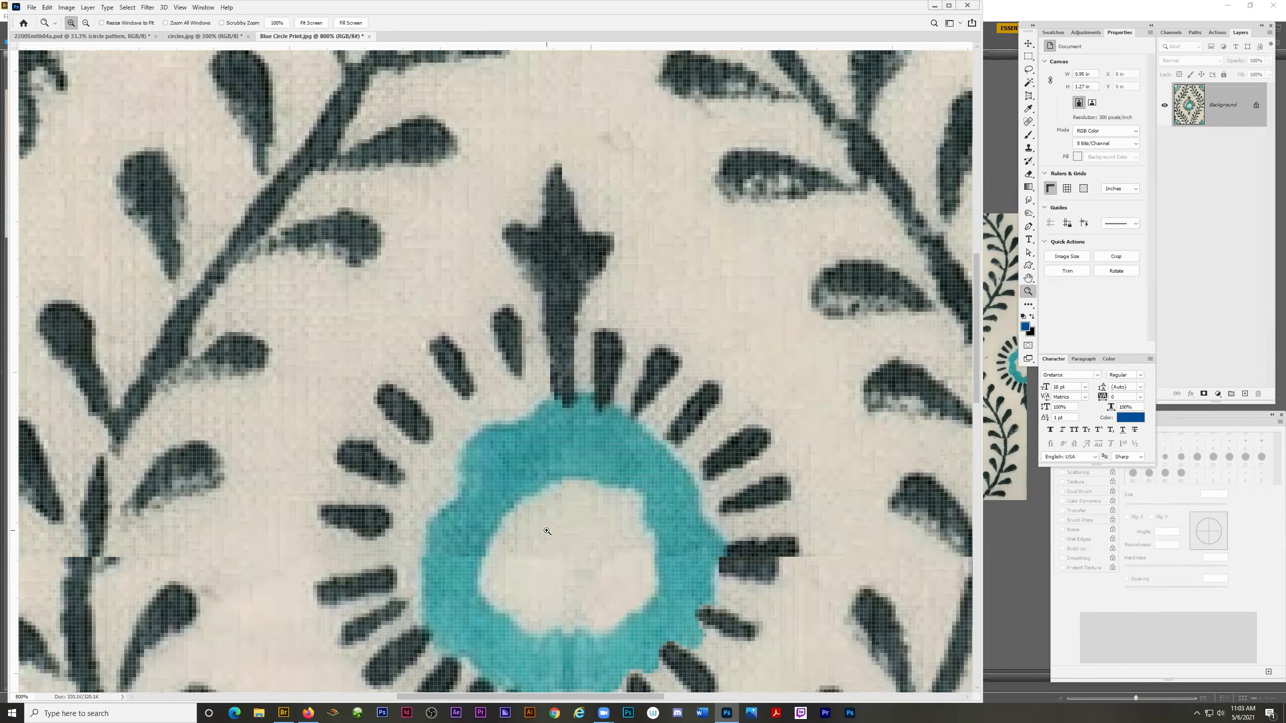
scroll(546, 571, "down", 3)
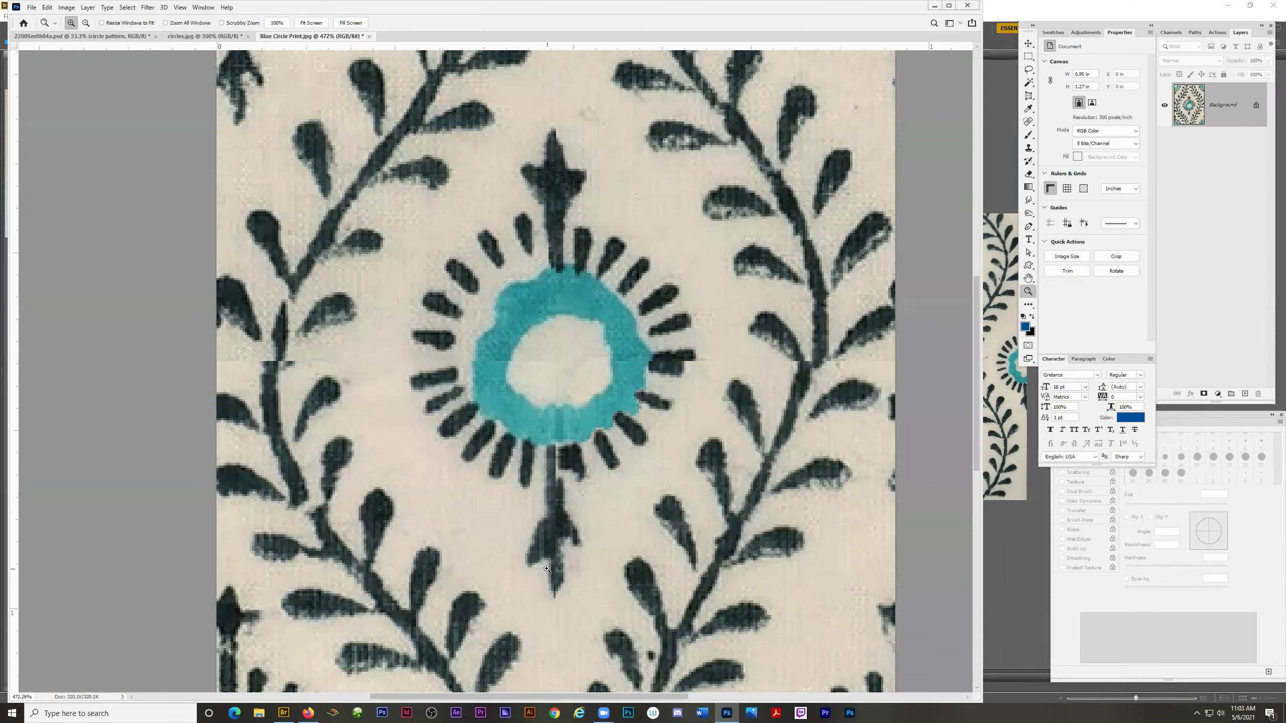
left_click(548, 485)
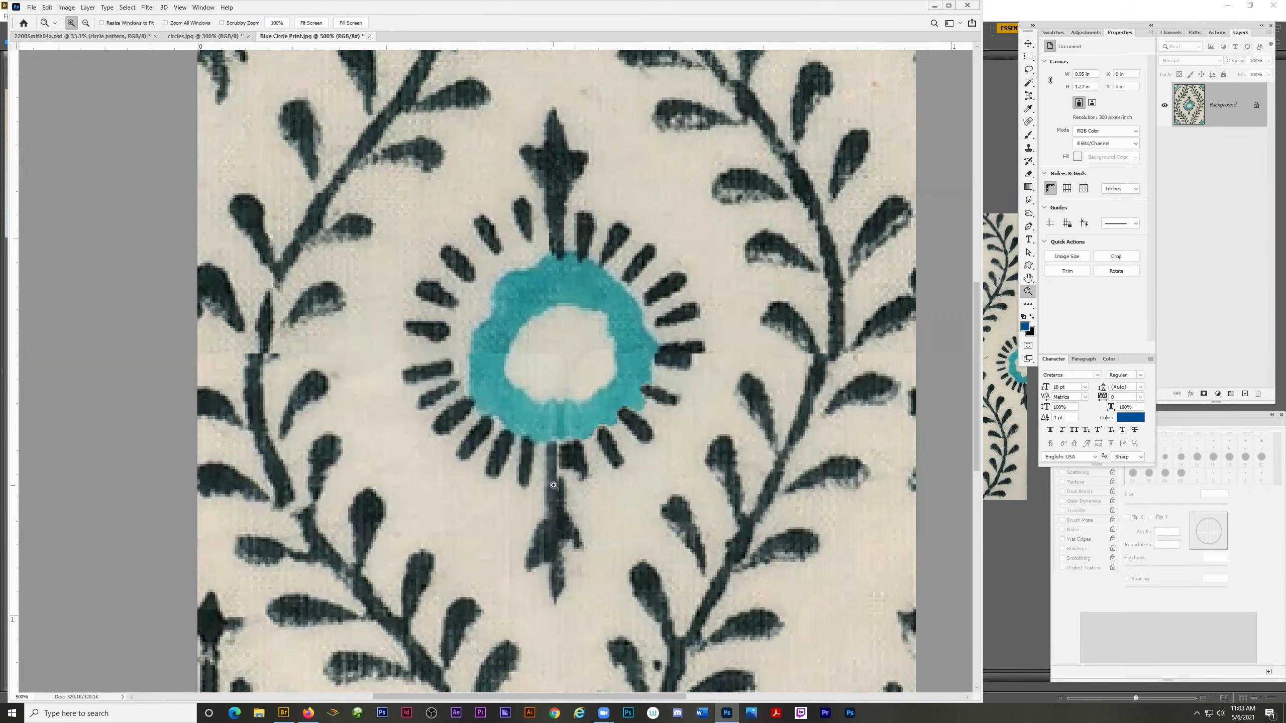
left_click(553, 495)
left_click(554, 498)
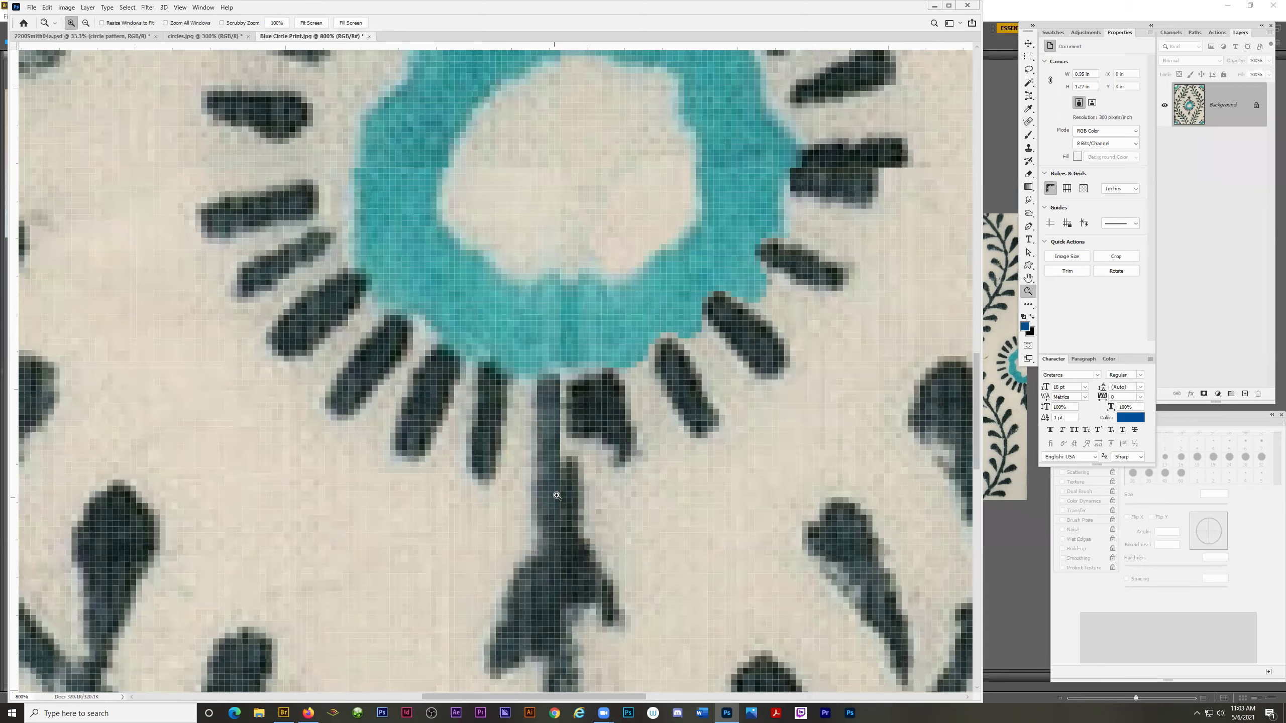
left_click(579, 465)
scroll(562, 471, "down", 2)
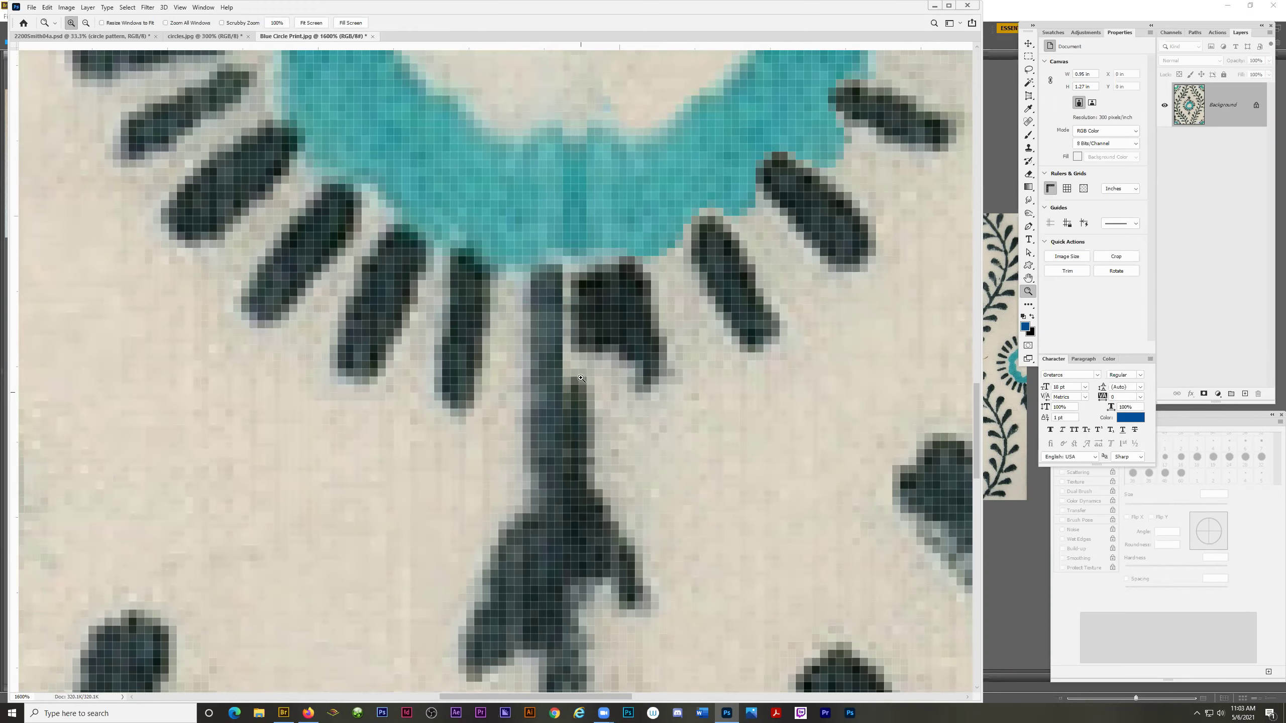
scroll(547, 506, "down", 4)
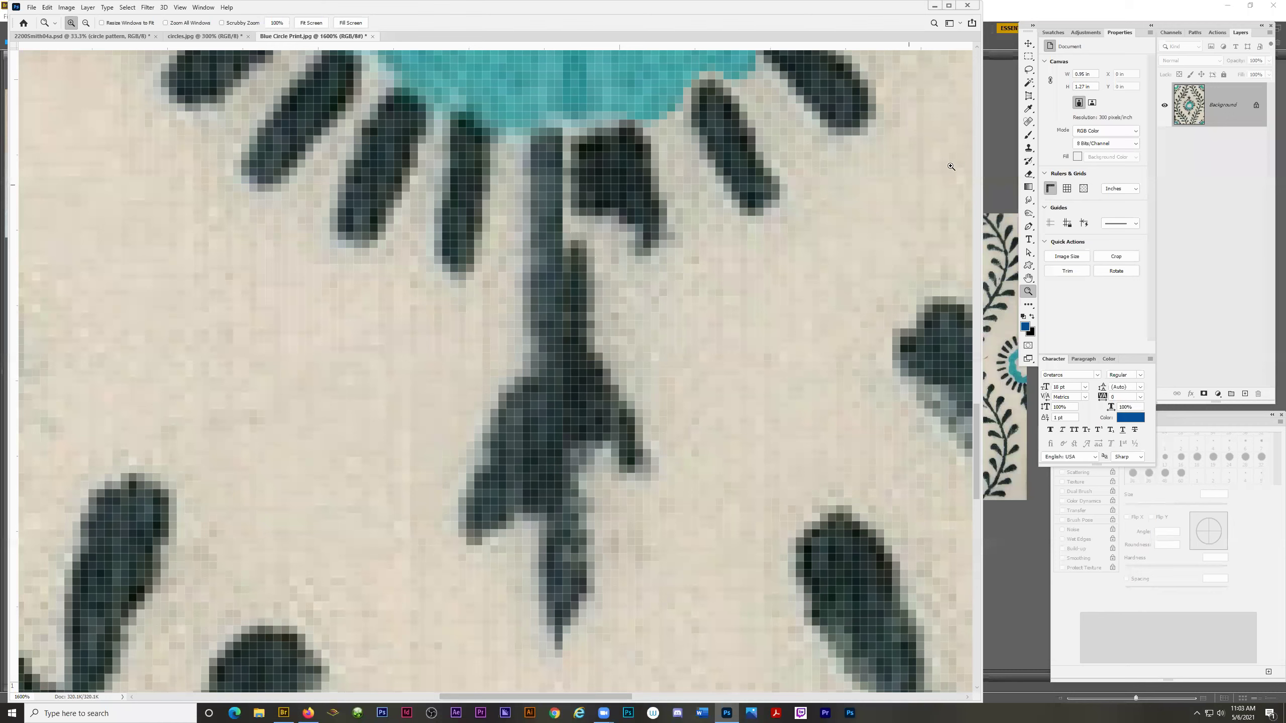
left_click(1029, 199)
mouse_move(582, 229)
left_mouse_down()
mouse_move(596, 269)
mouse_move(581, 233)
mouse_move(597, 292)
mouse_move(589, 256)
mouse_move(597, 288)
left_mouse_up()
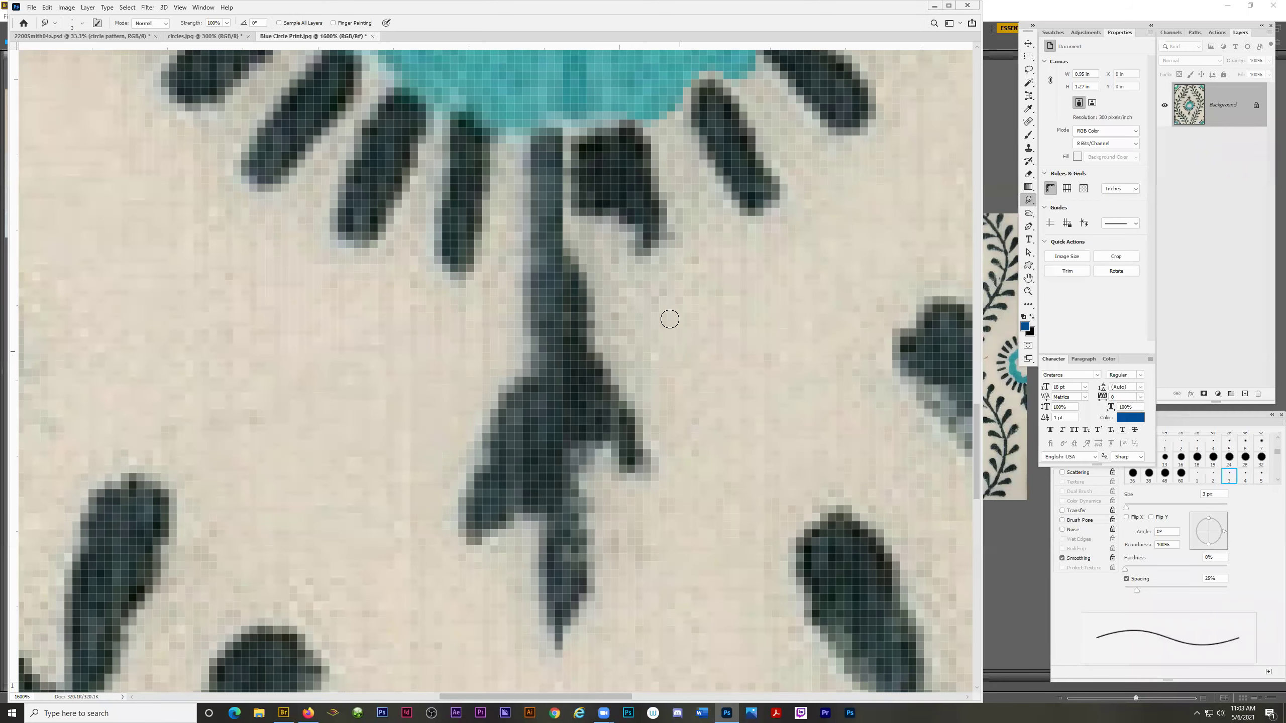
Retouch the thin pointed tip of the lower stem with the Spot Healing Brush and Smudge tool to shorten it.
key("z")
left_click(561, 372, "alt")
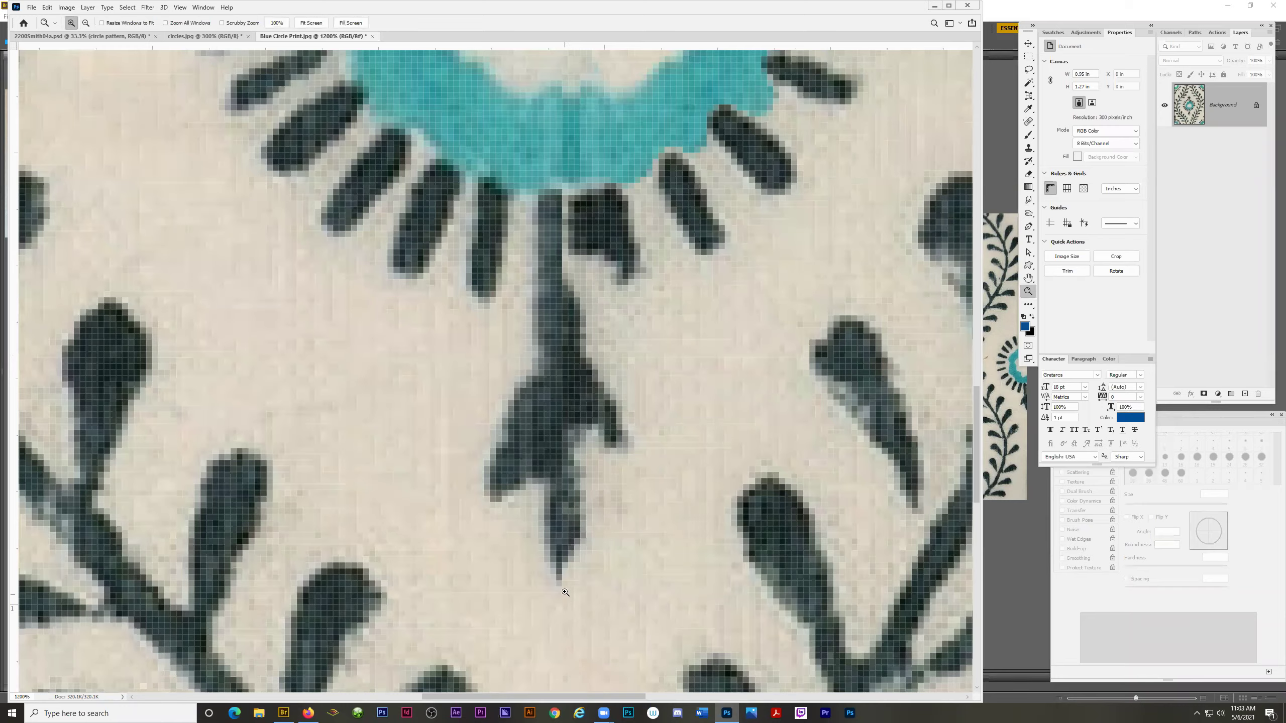
left_click(565, 593)
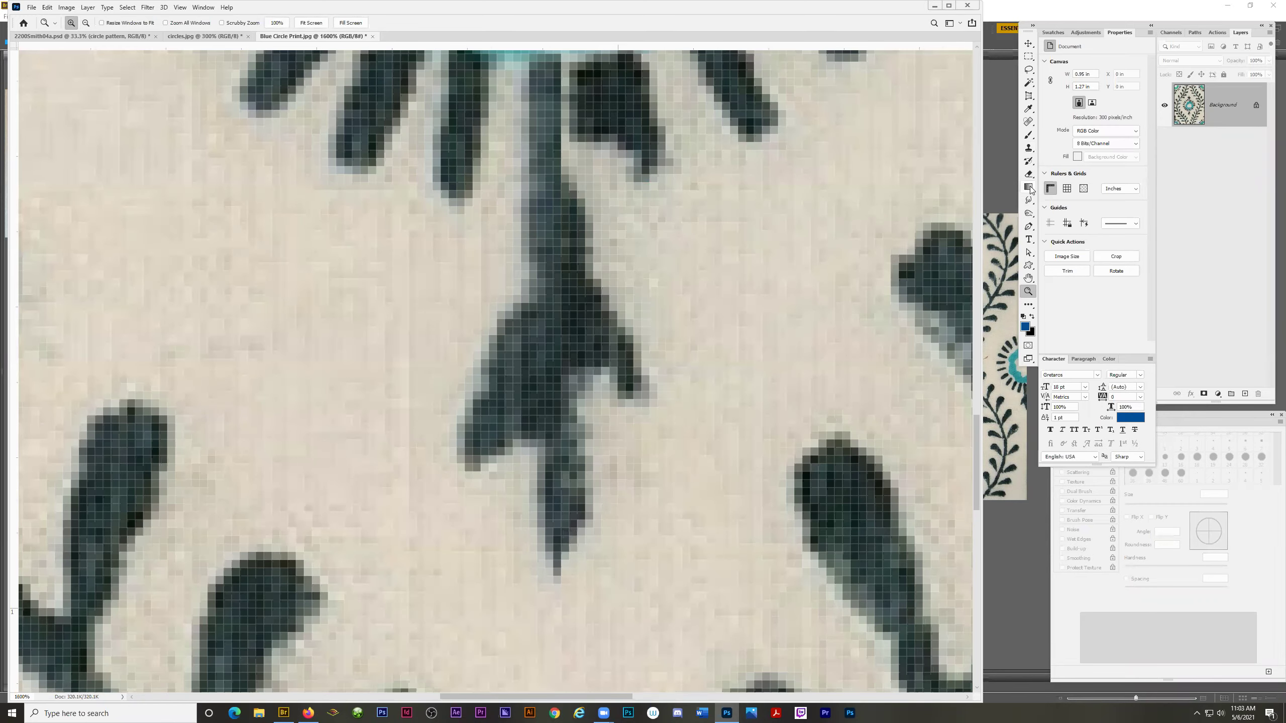
left_click(1028, 122)
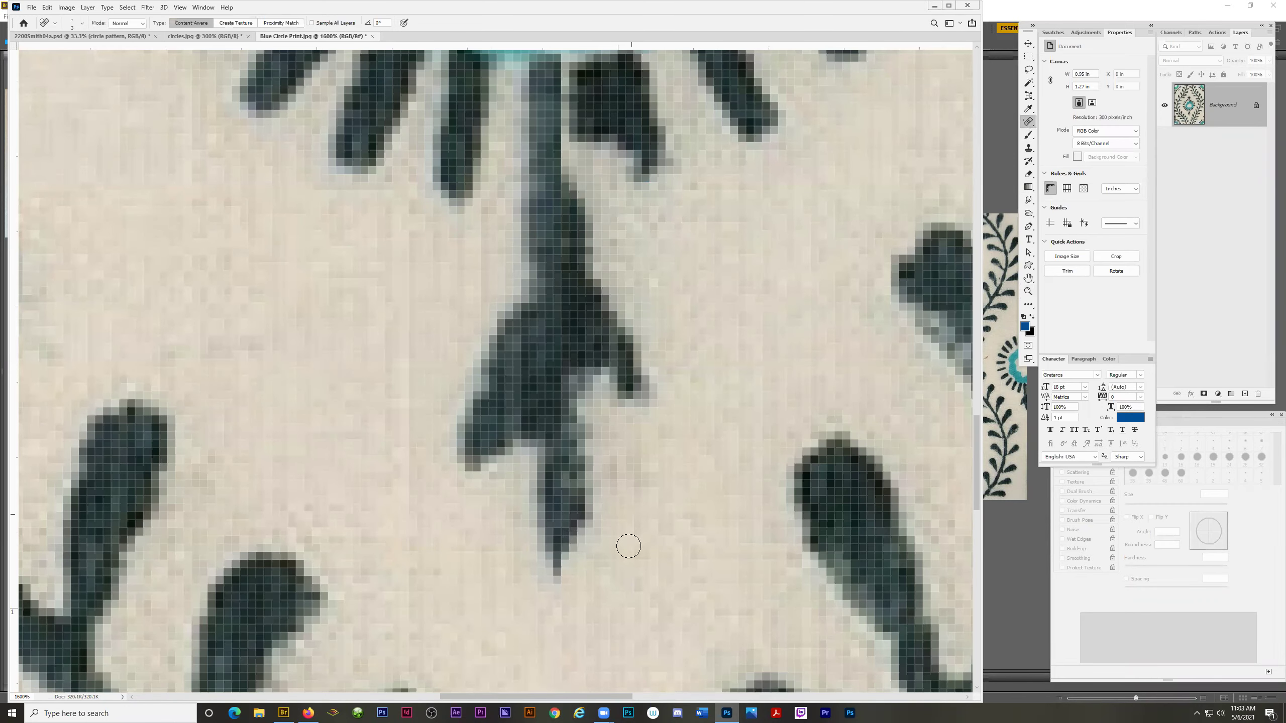
left_click_drag(553, 594, 558, 571)
left_click(1029, 200)
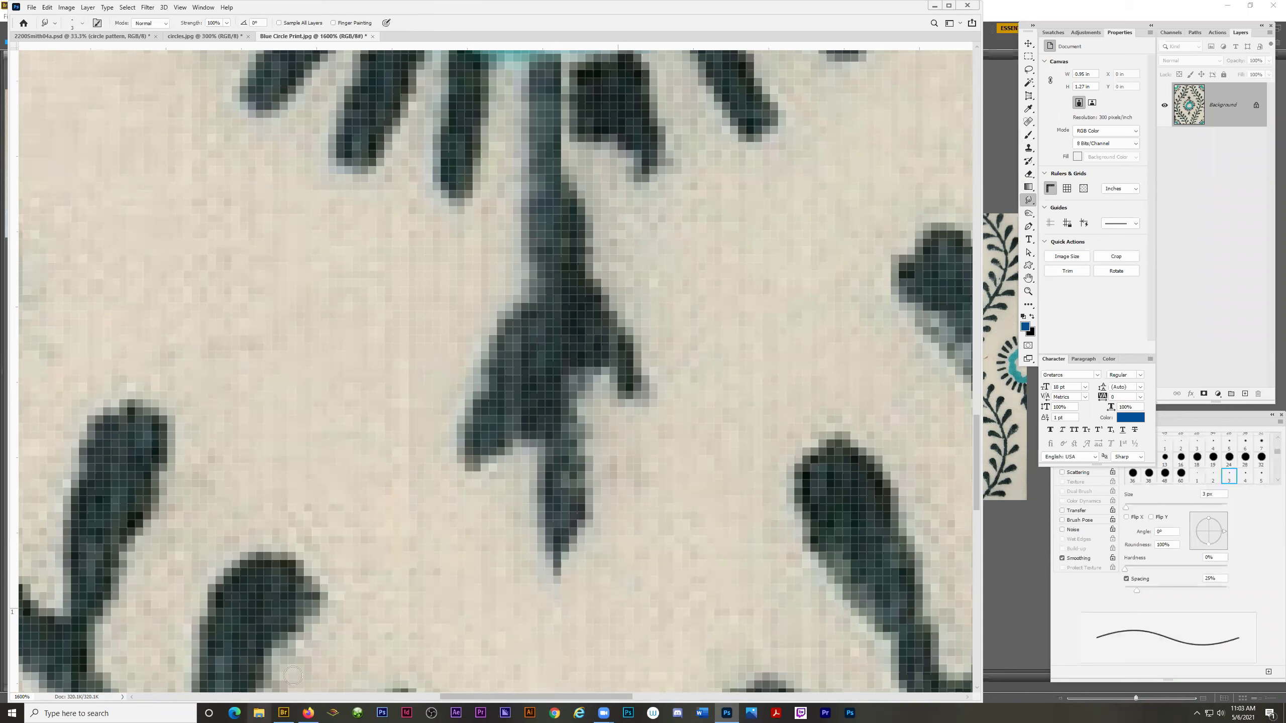
left_click_drag(559, 571, 557, 586)
Lasso the missing lower outer corner of the split ray right of the ring, fill it with a copy of the ray's dark area, and deselect.
key("z")
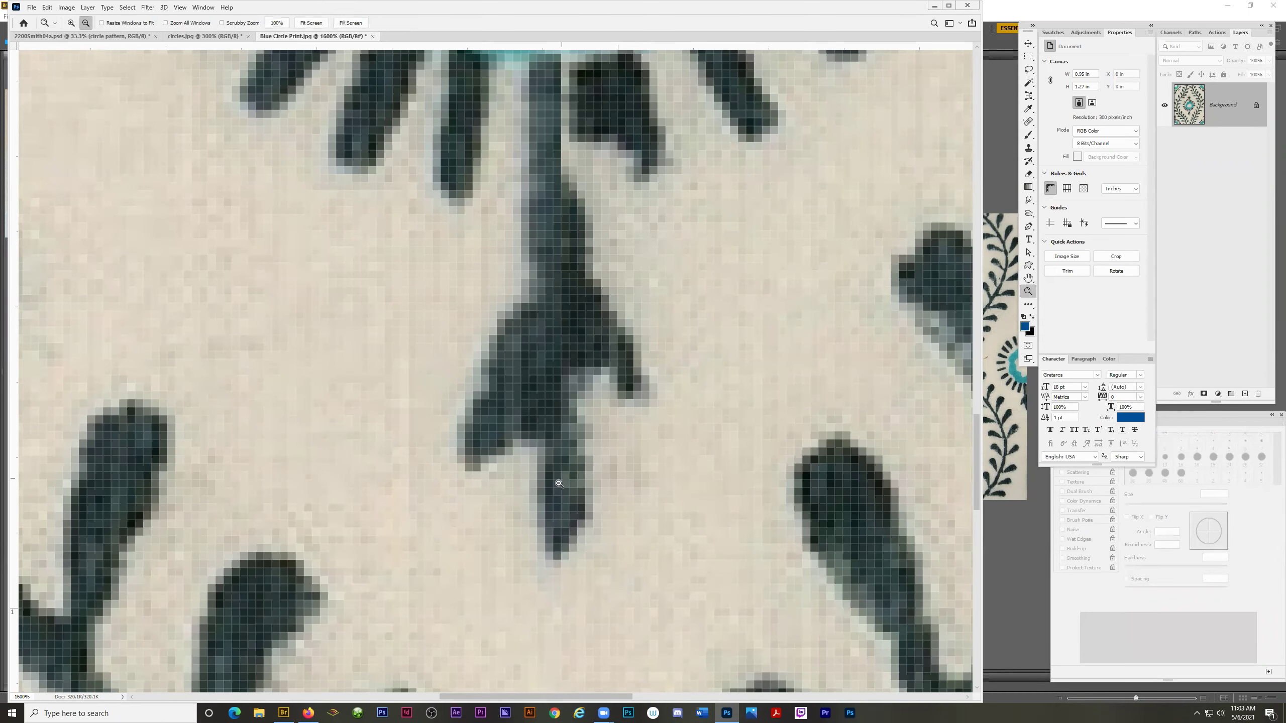
left_click(558, 486, "alt")
left_click(525, 499, "alt")
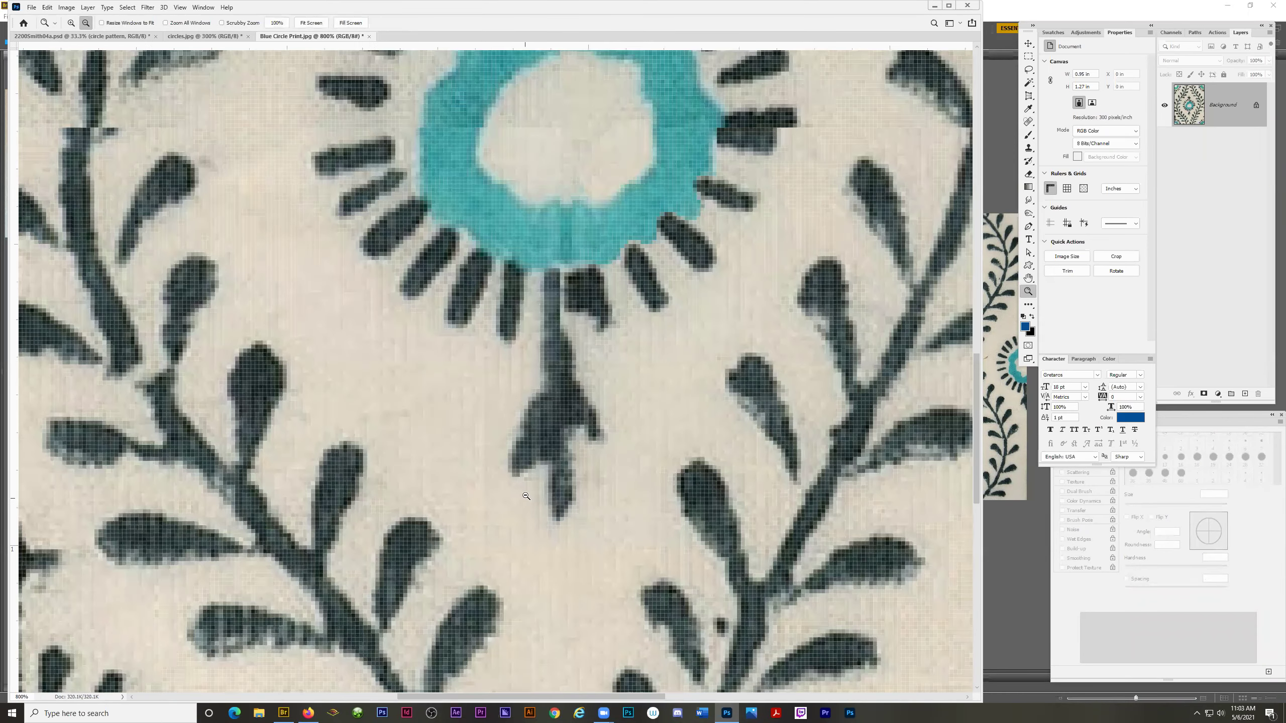
left_click(526, 496, "alt")
left_click(526, 495, "alt")
left_click(527, 493, "alt")
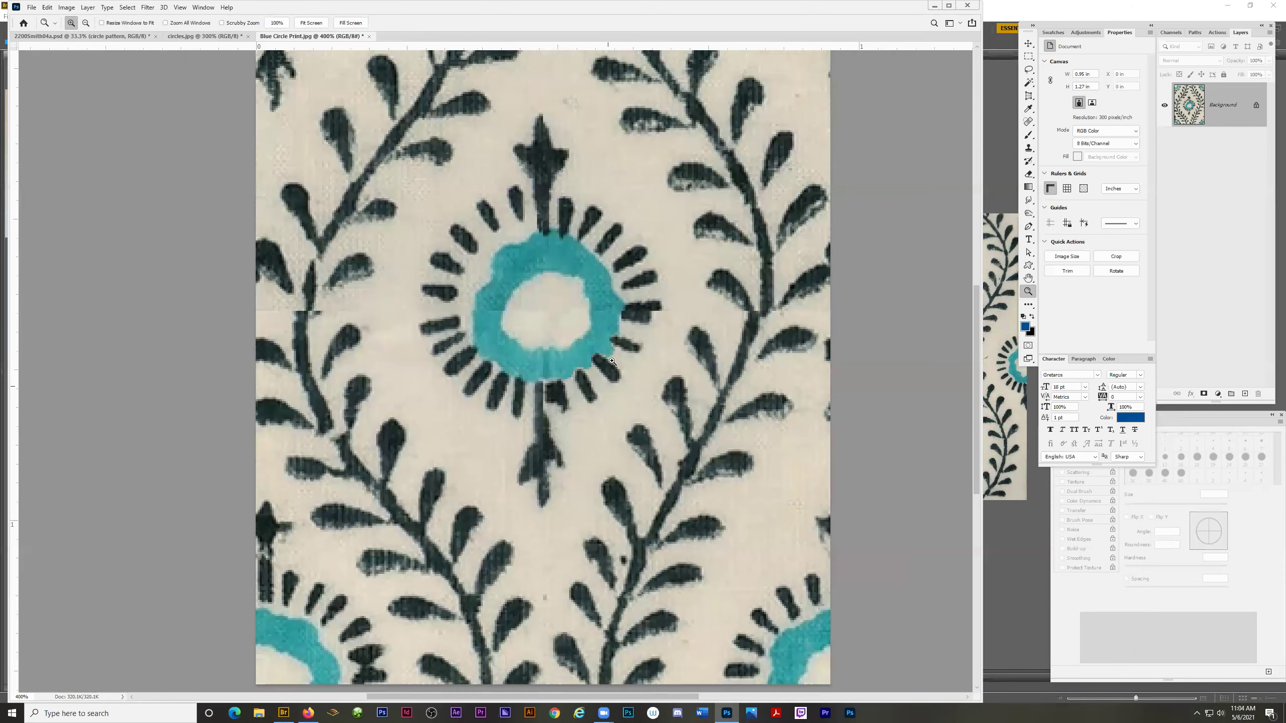
left_click(640, 324)
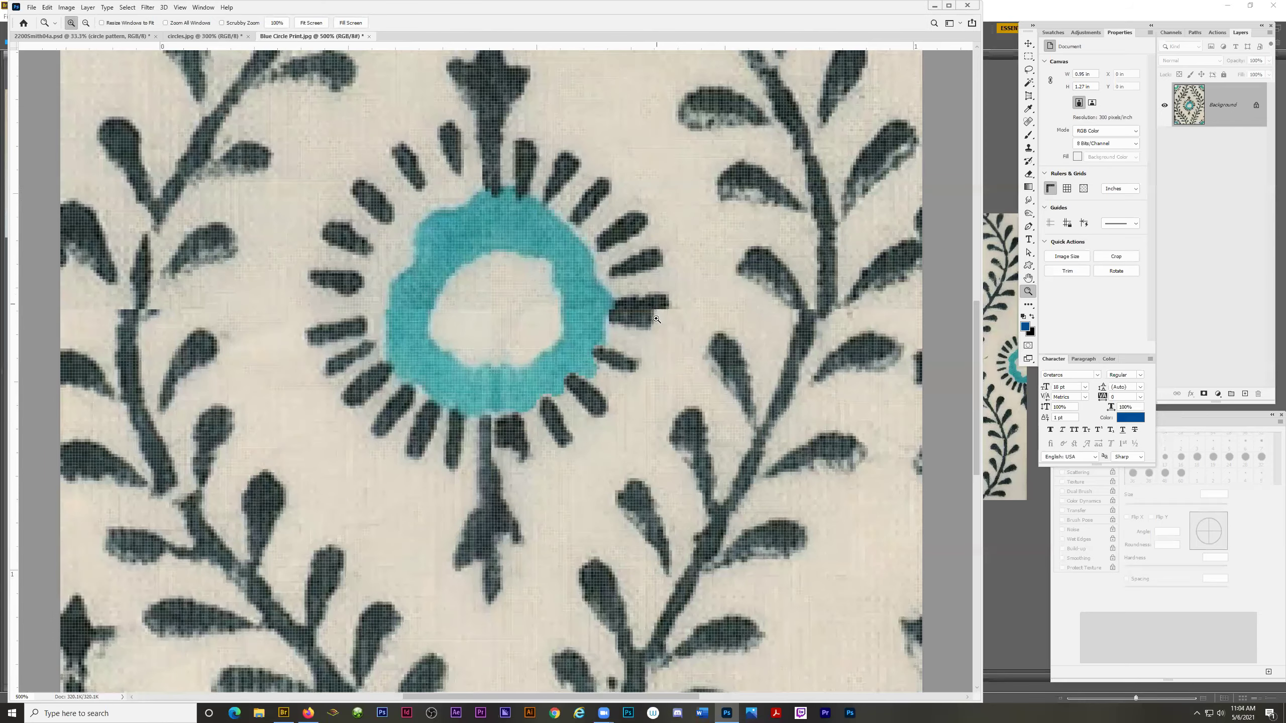
left_click(657, 319)
left_click(657, 319)
left_click(656, 320)
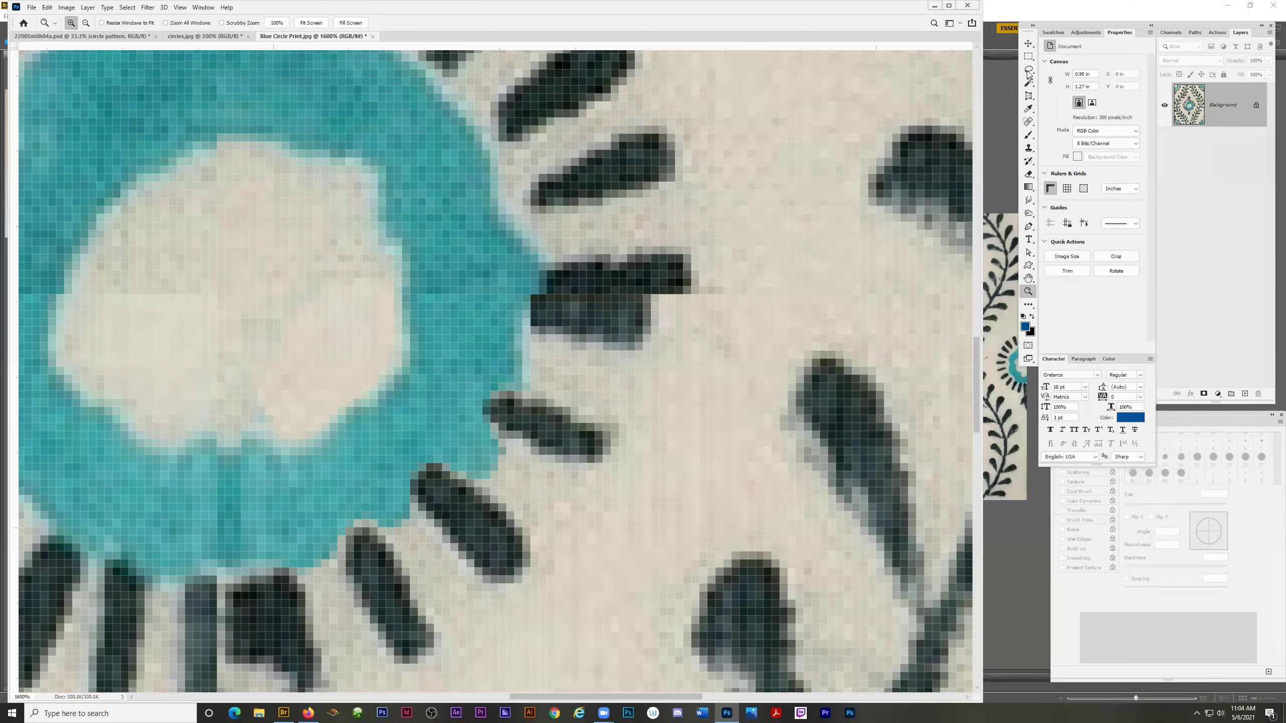
left_click(1029, 70)
mouse_move(685, 290)
left_mouse_down()
mouse_move(648, 286)
mouse_move(635, 328)
mouse_move(658, 333)
mouse_move(687, 292)
left_mouse_up()
key("Up")
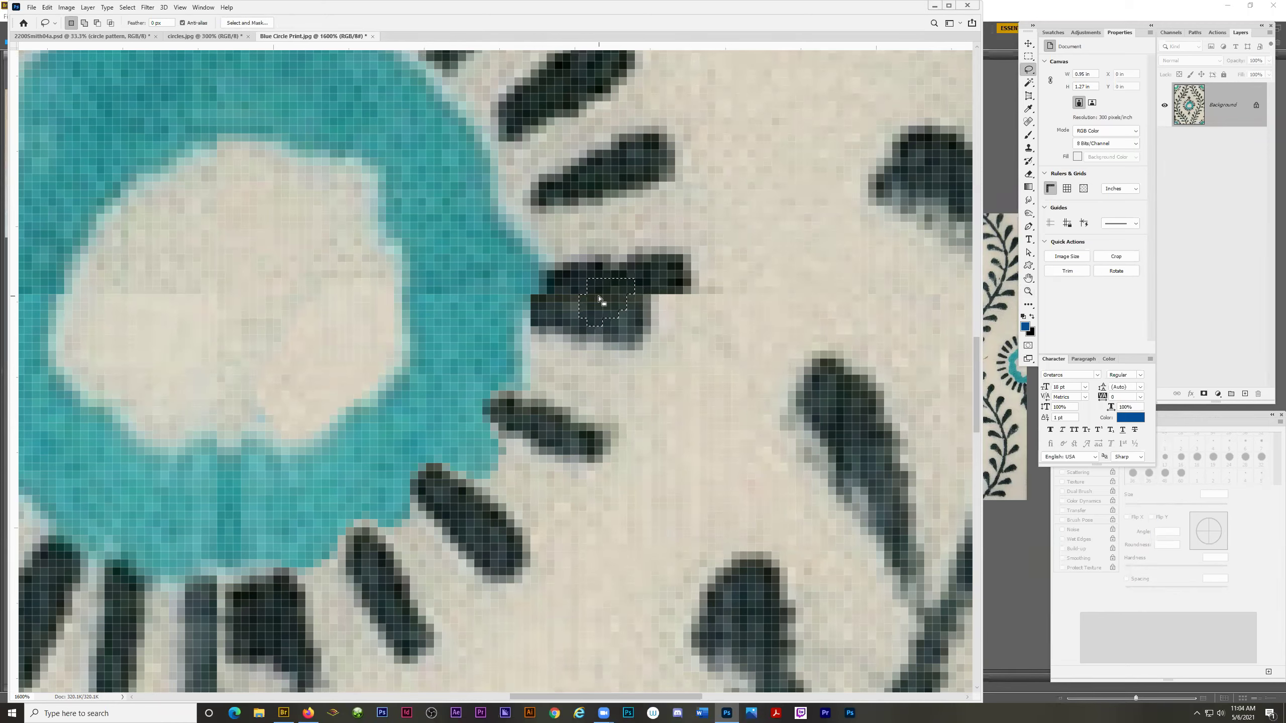
key("v")
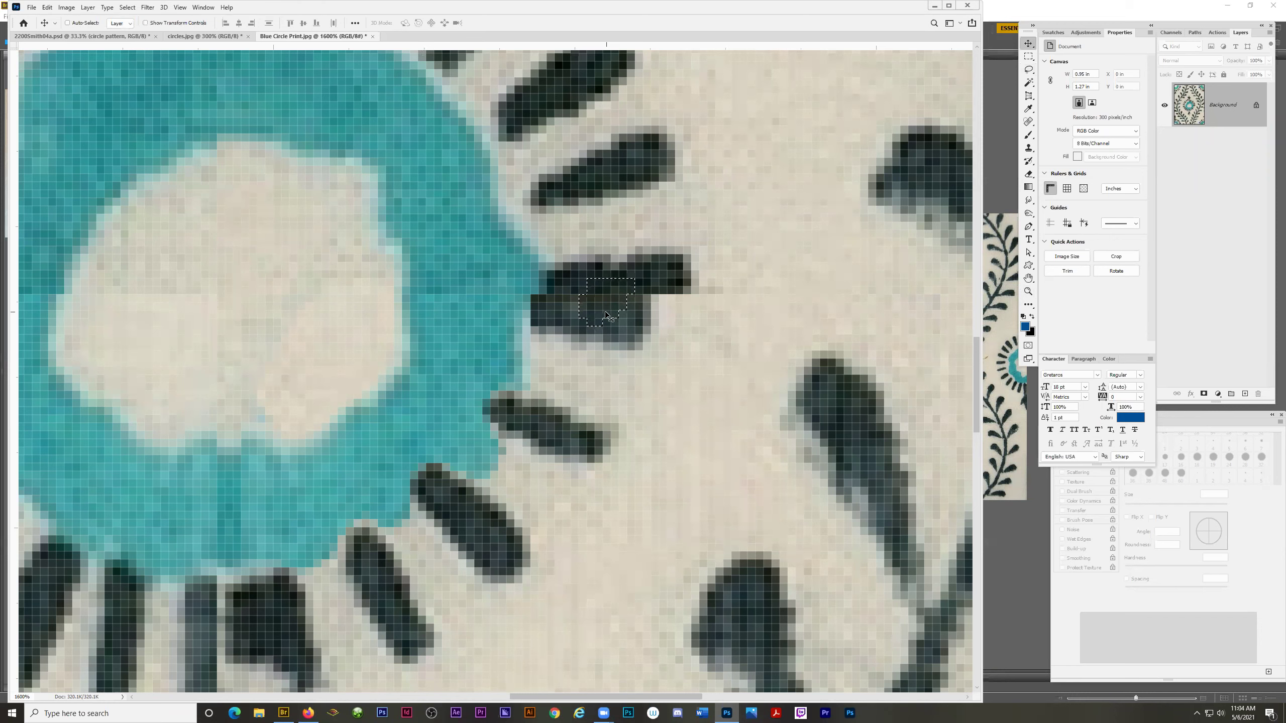
left_click_drag(640, 304, 661, 317)
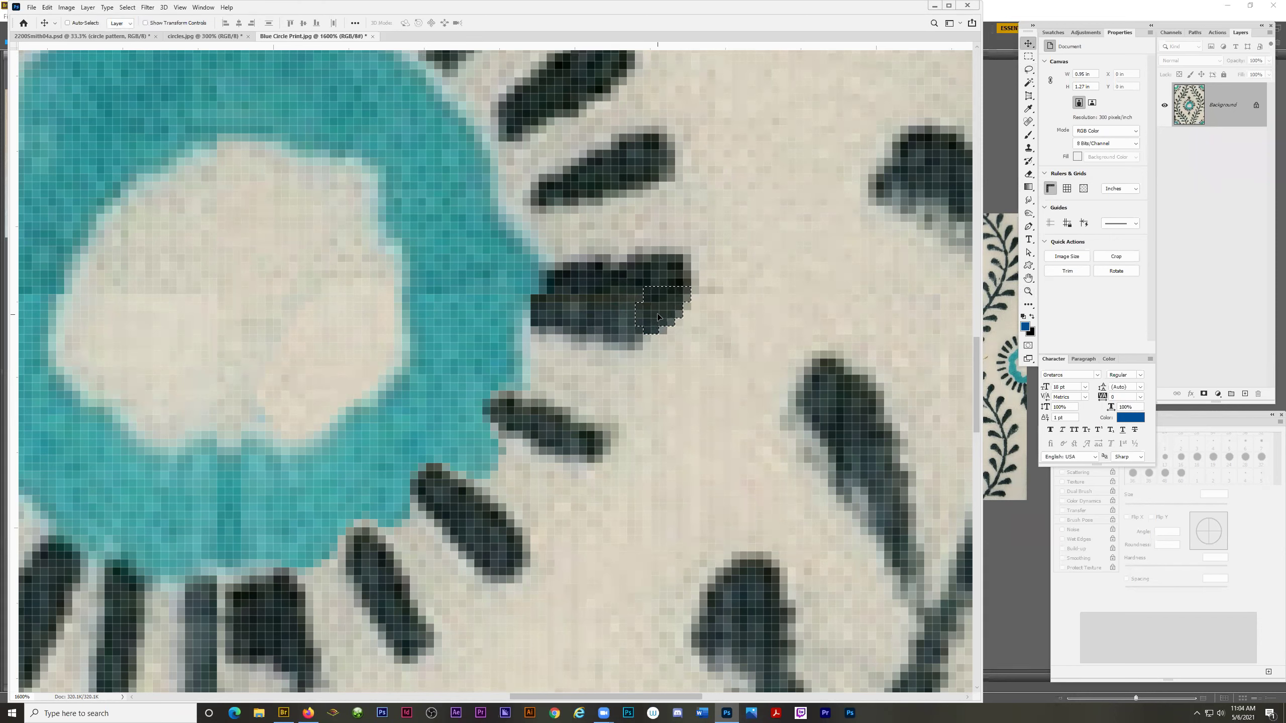
key("Right")
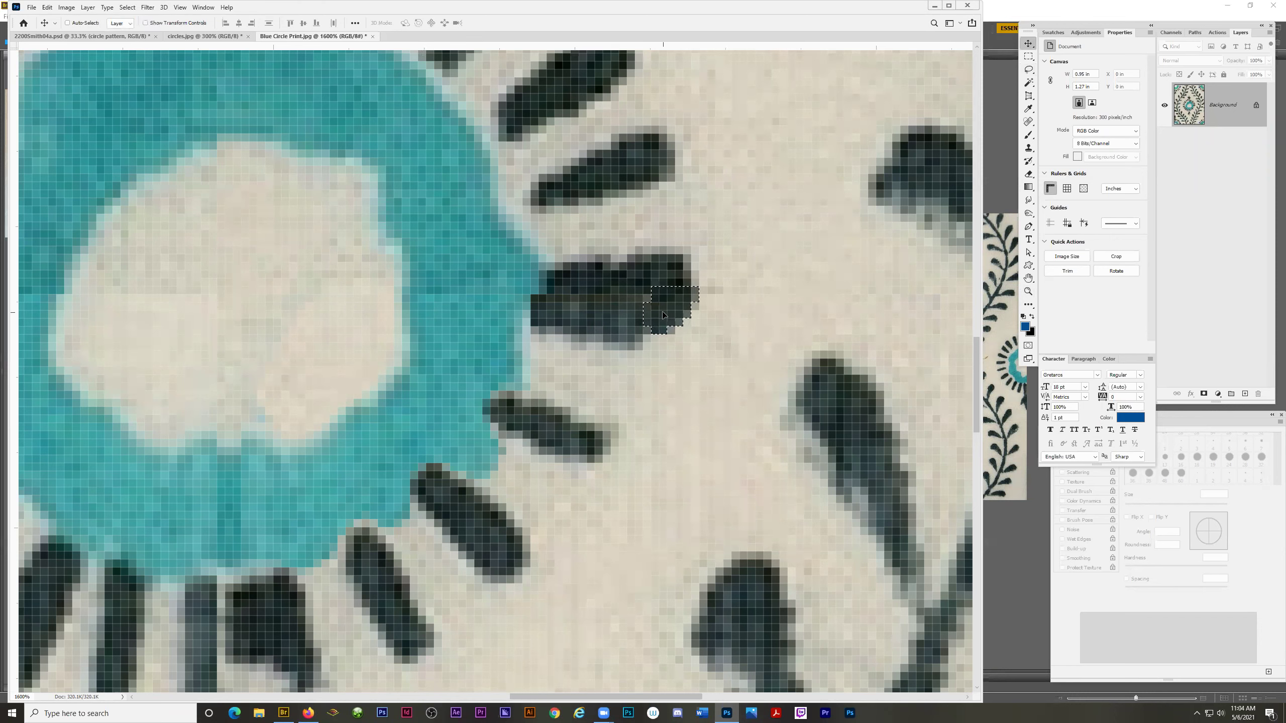
key("ctrl+d")
Lasso a piece of the right vine's stem below the seam, duplicate it up into the gap at the broken joint, and deselect.
key("z")
left_click(595, 425, "alt")
left_click(577, 446, "alt")
left_click(574, 440, "alt")
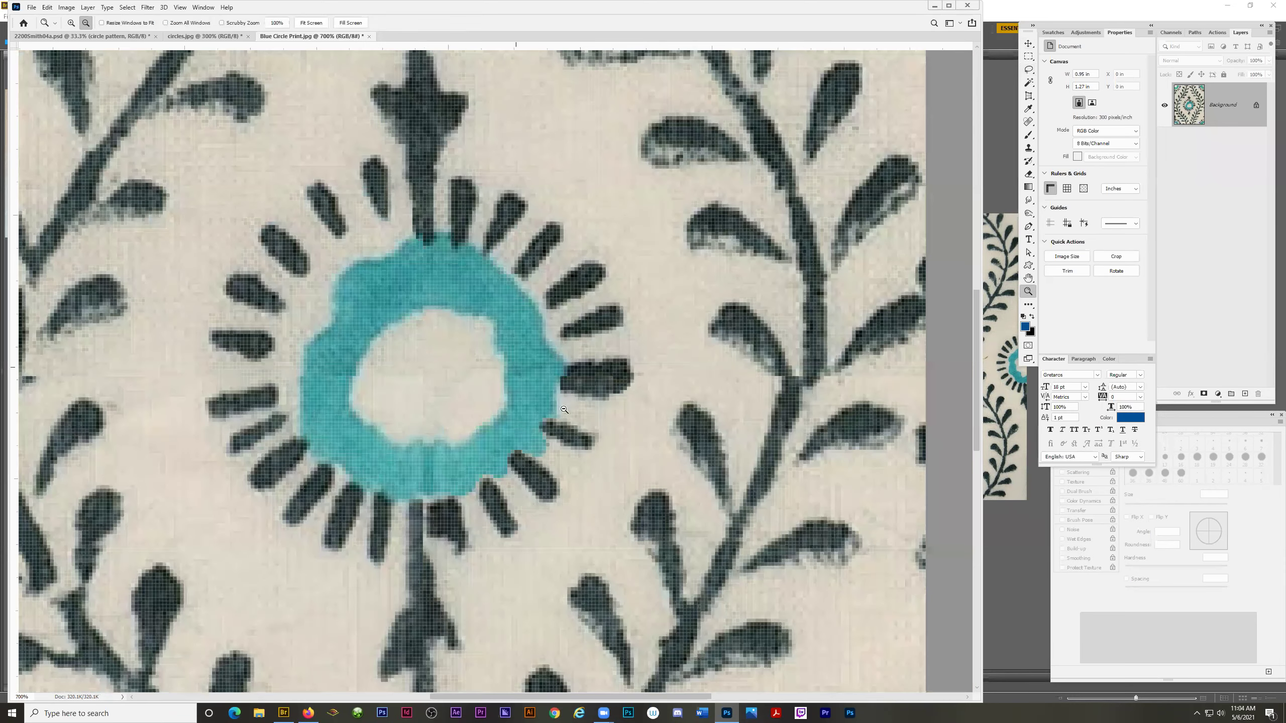
left_click(564, 409, "alt")
scroll(775, 360, "down", 1)
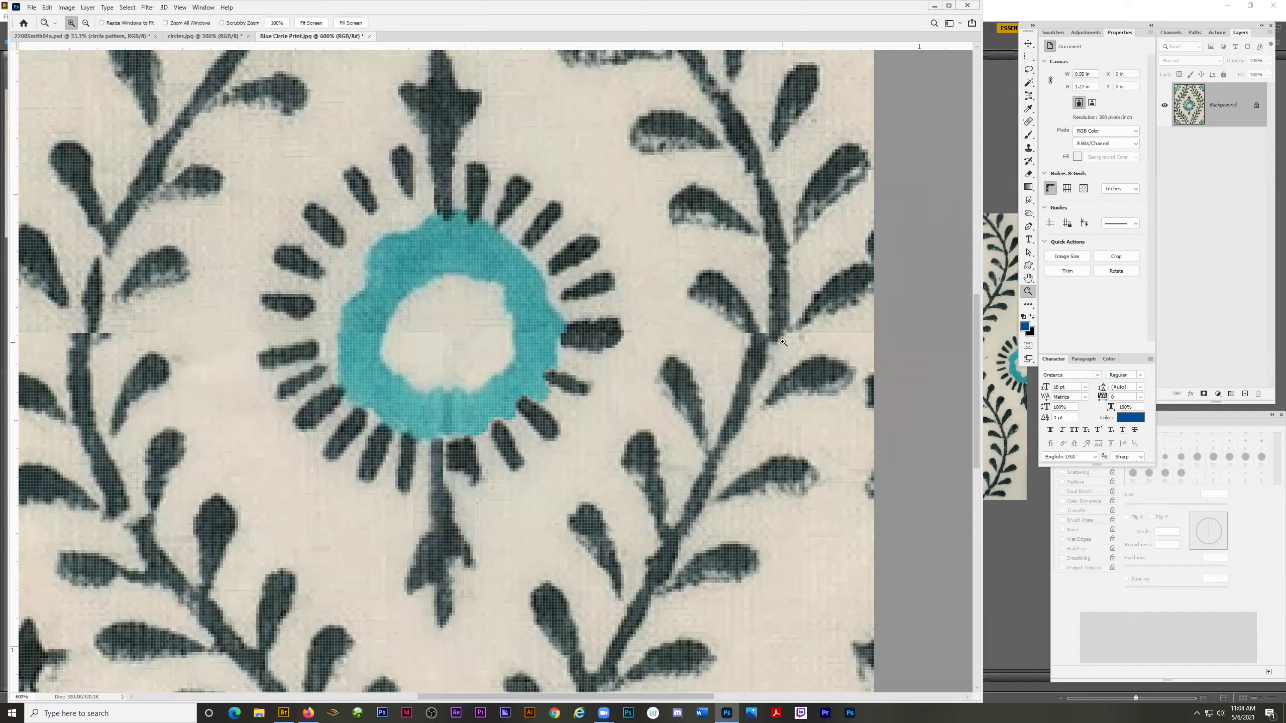
scroll(784, 342, "right", 3)
left_click(767, 357)
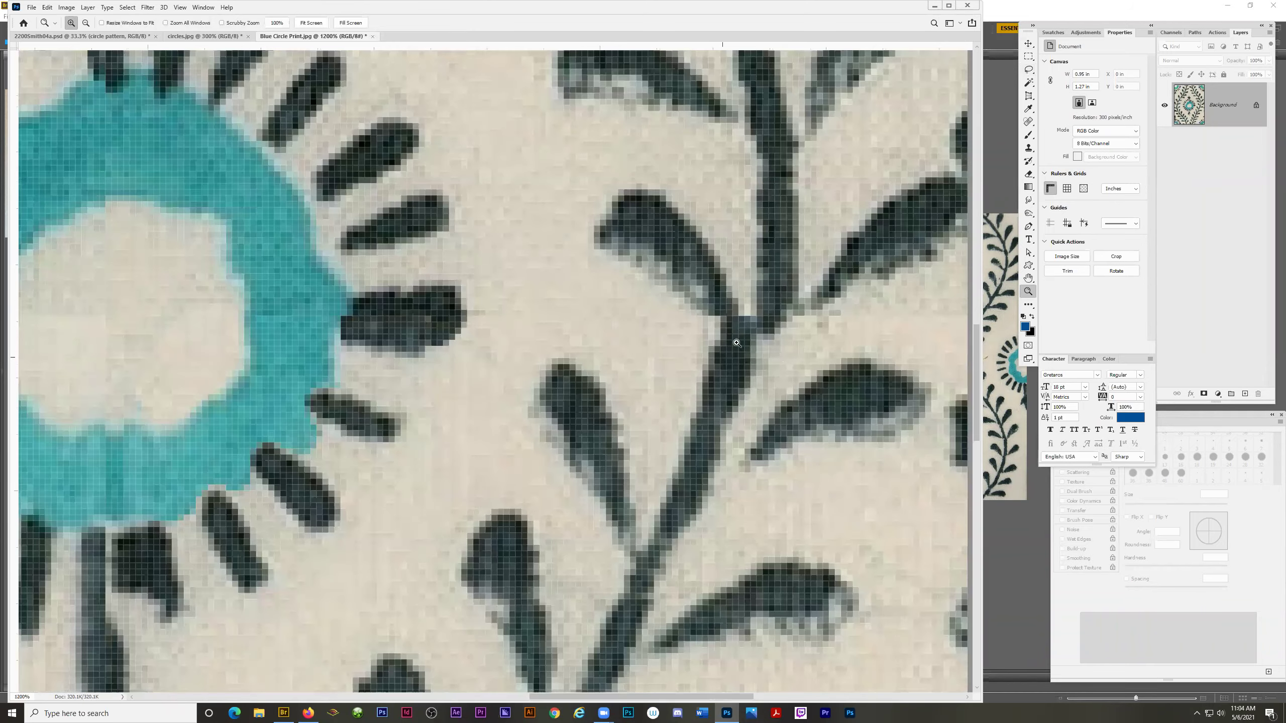
left_click(1028, 69)
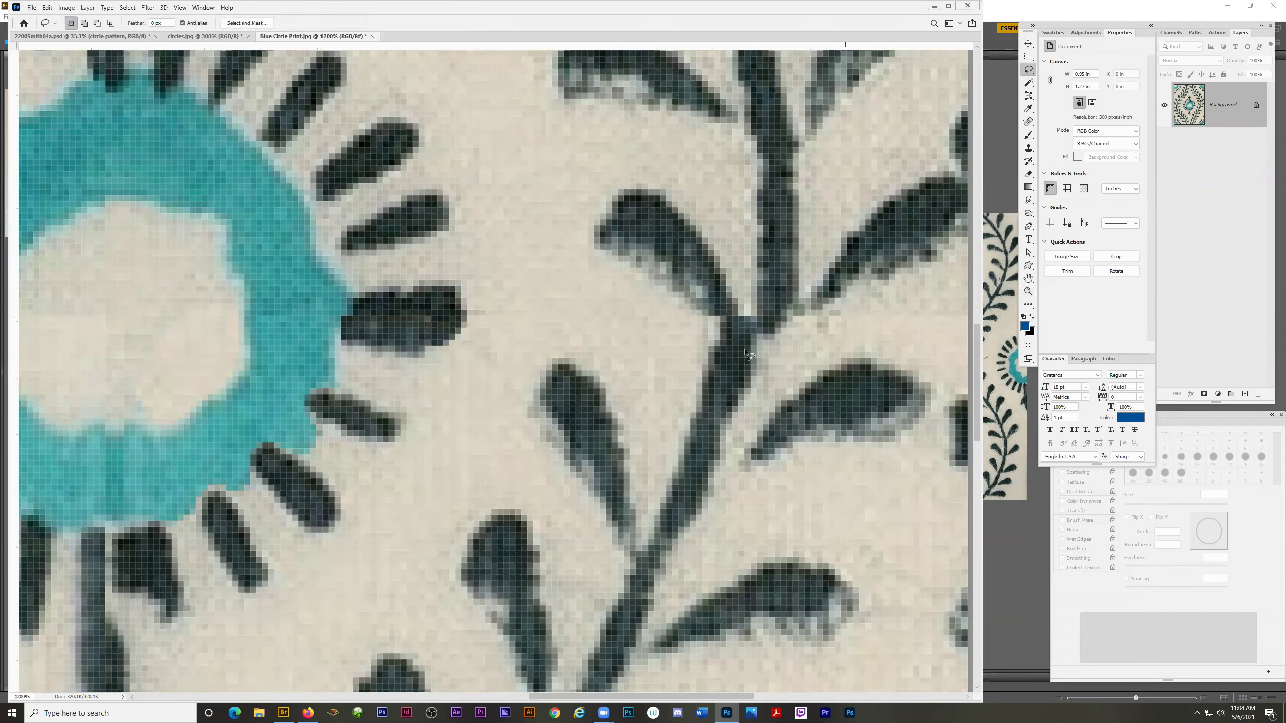
mouse_move(748, 384)
left_mouse_down()
mouse_move(781, 318)
mouse_move(733, 367)
left_mouse_up()
key("v")
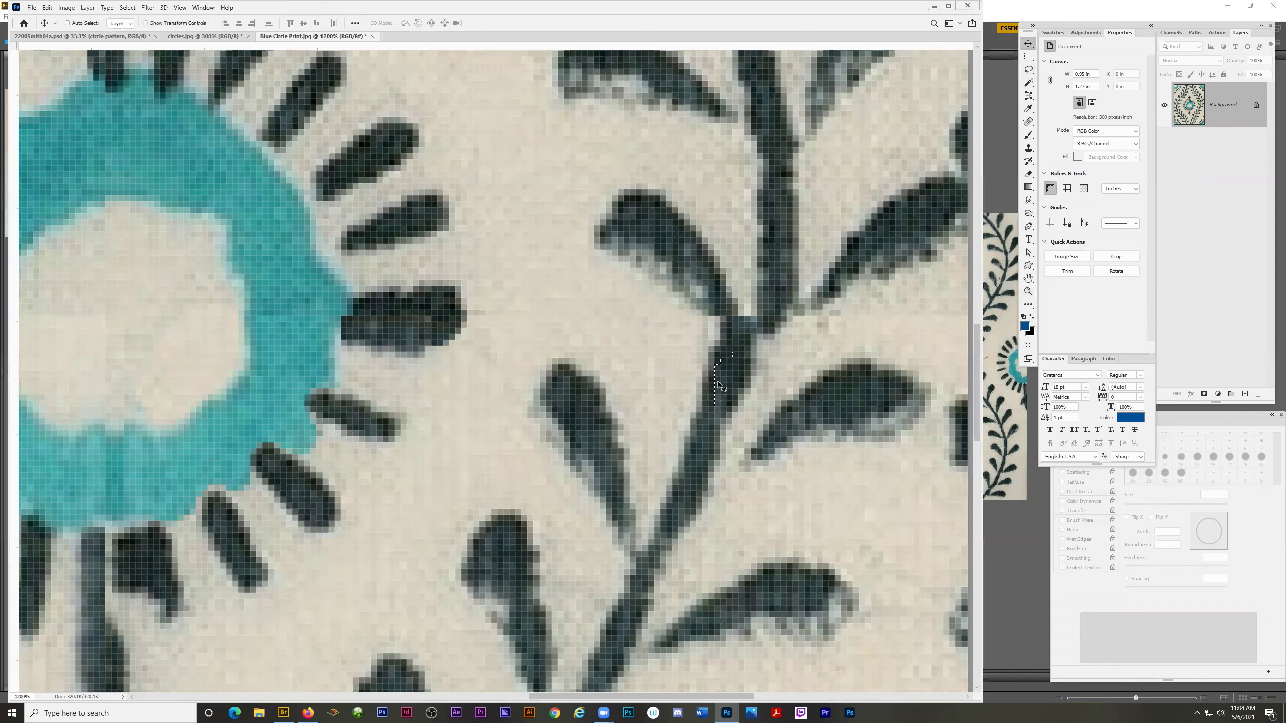
left_click_drag(726, 376, 761, 342)
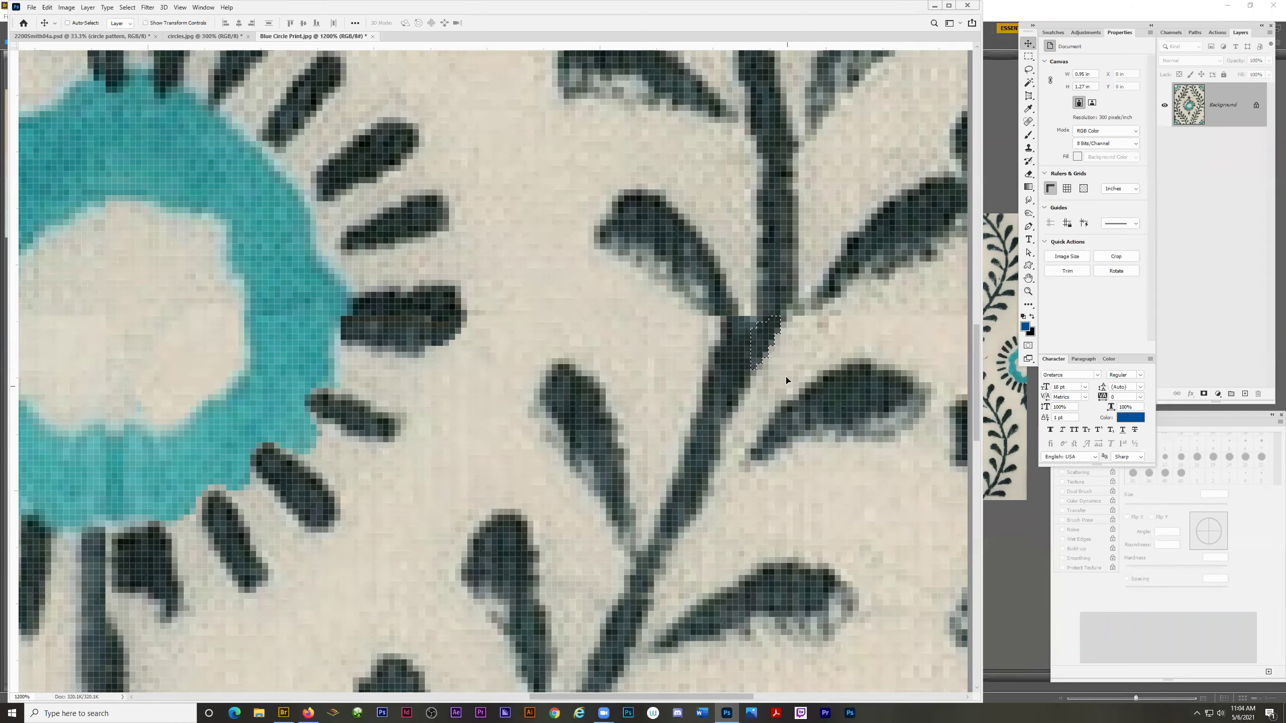
key("ctrl+d")
Smudge the leaf's base into the right vine's joint at the seam with a smaller brush.
left_click(1029, 201)
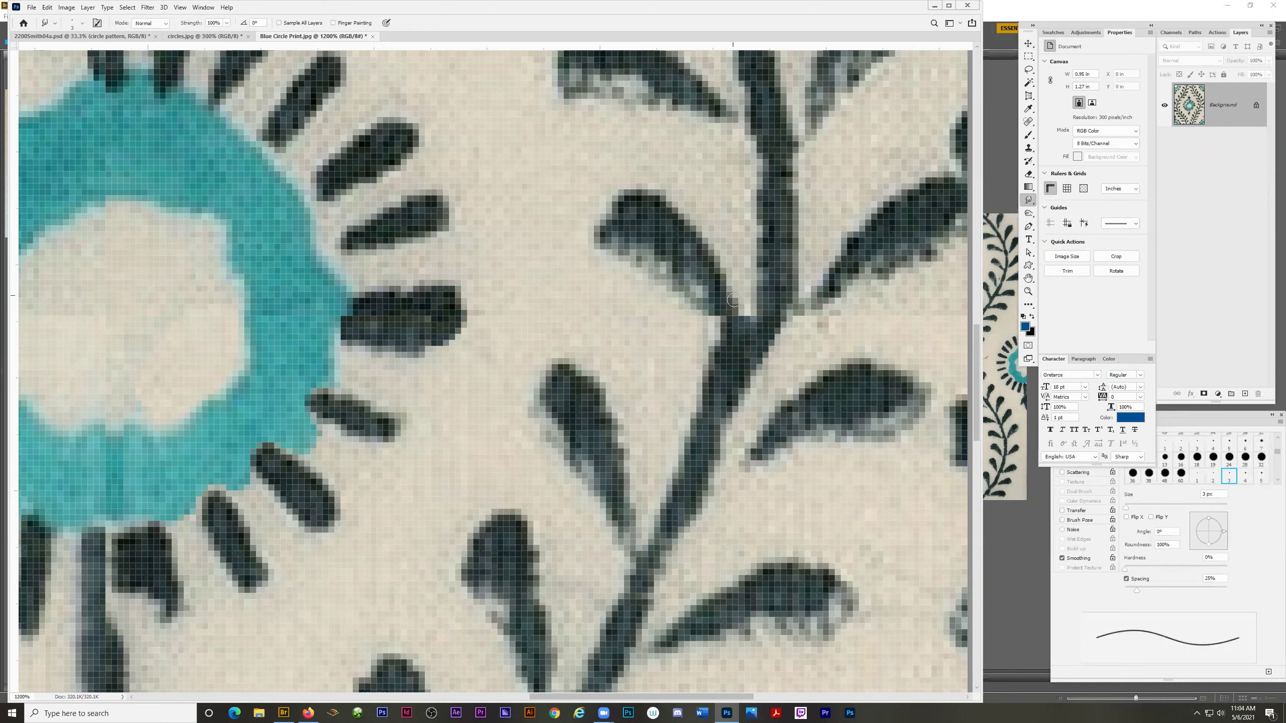
key("bracketleft")
key("z")
left_click(585, 496, "alt")
left_click(490, 530, "alt")
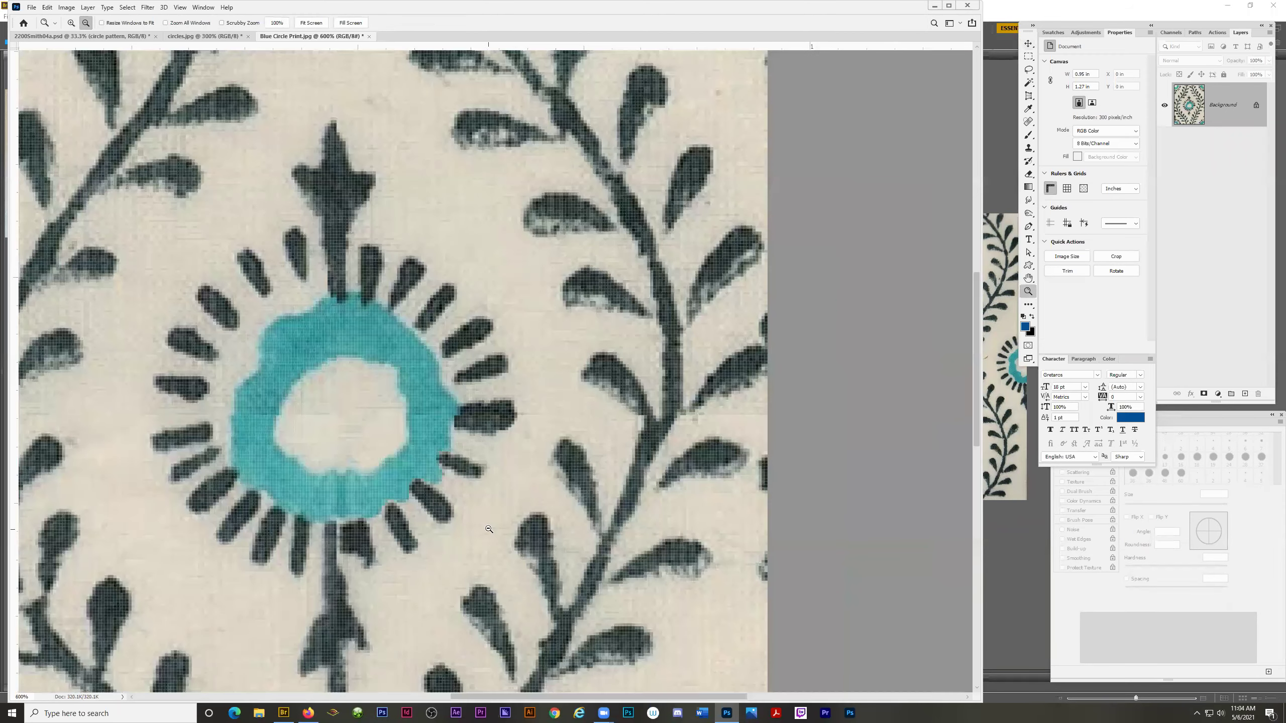
left_click(490, 530, "alt")
left_click(490, 530, "alt")
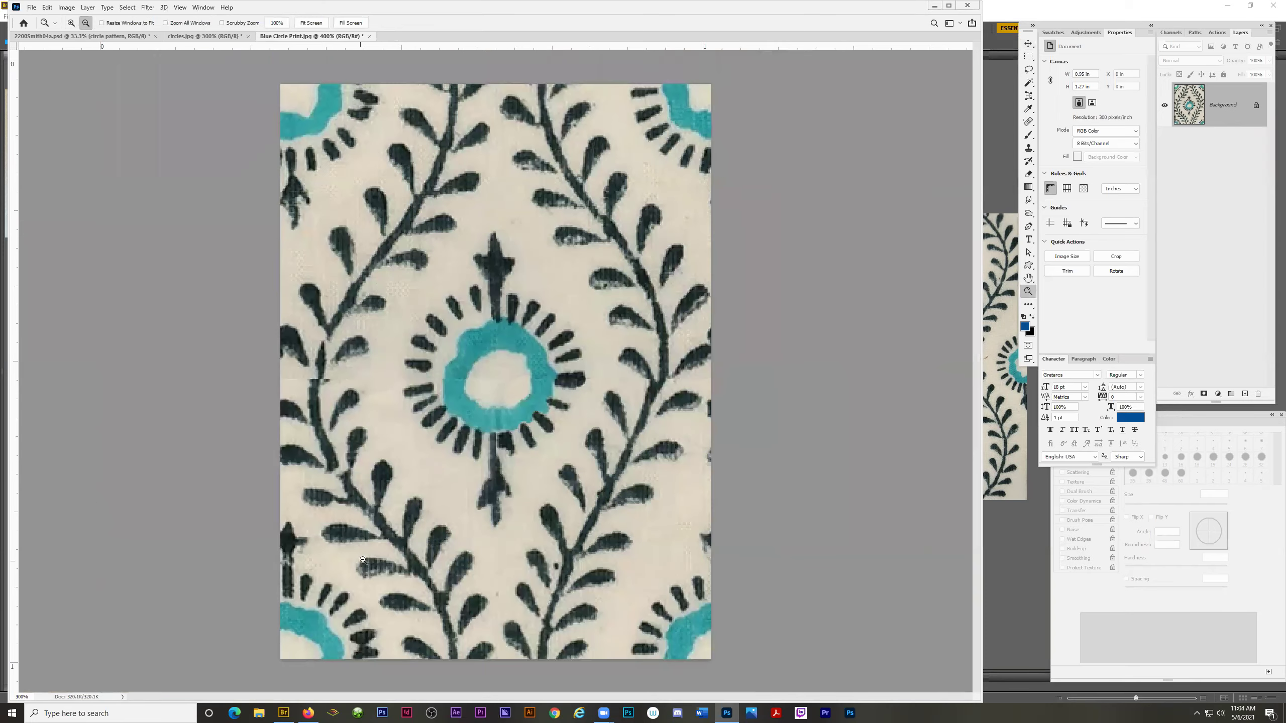
Heal the horizontal seam across the ring's centre, both sides of the teal band and the background right of it with the Spot Healing Brush.
left_click(363, 561, "alt")
left_click_drag(506, 433, 508, 420)
left_click(432, 400, "alt")
left_click(429, 402, "alt")
left_click(428, 406, "alt")
left_click(427, 409, "alt")
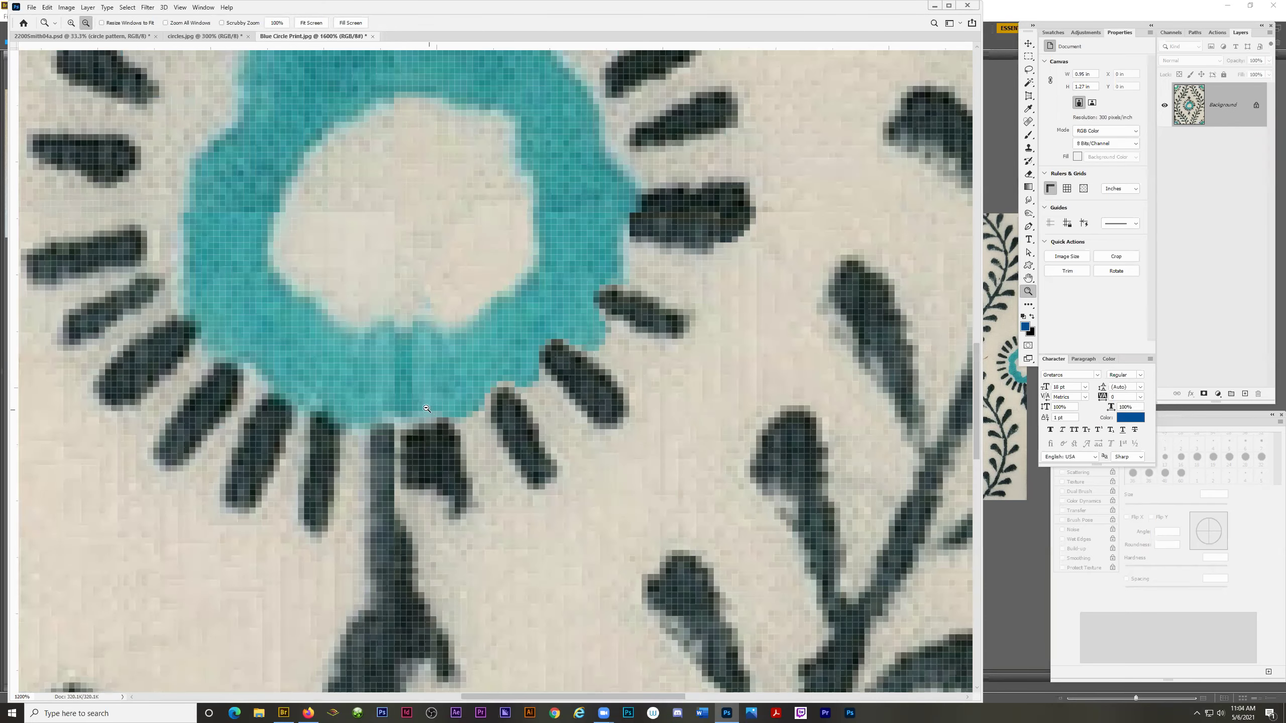
left_click(427, 409, "alt")
left_click(427, 408, "alt")
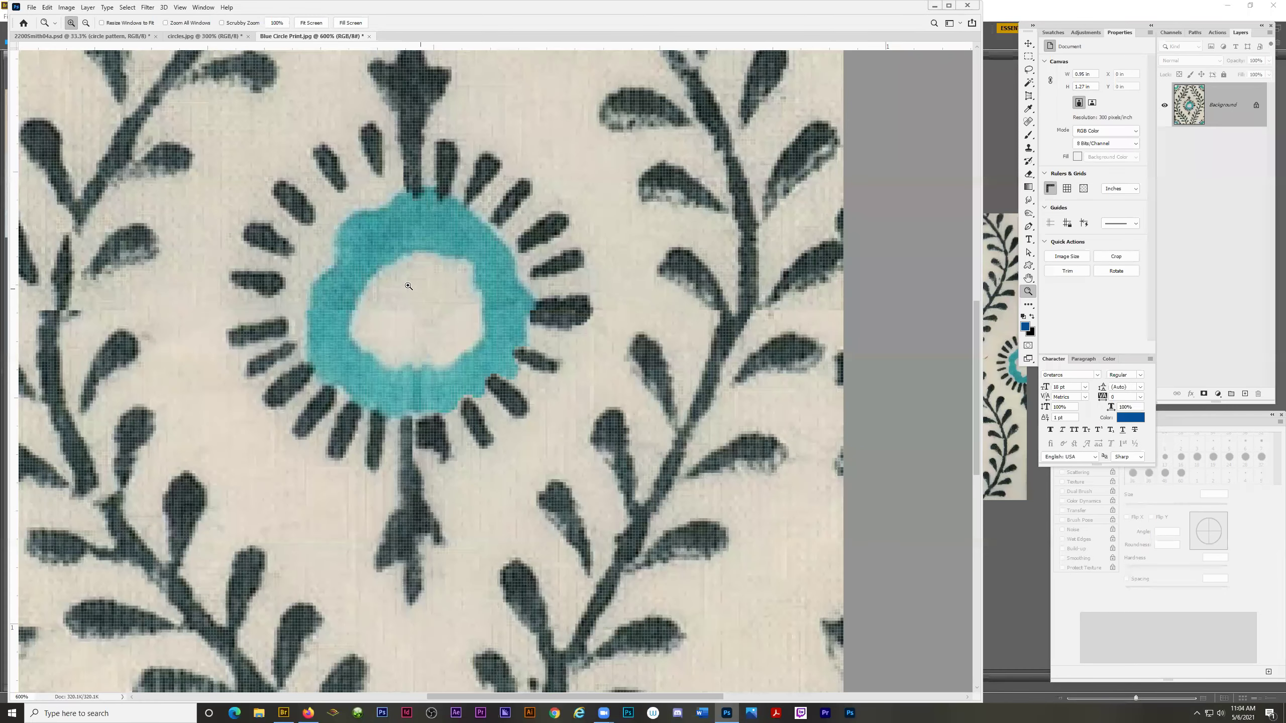
left_click(407, 311)
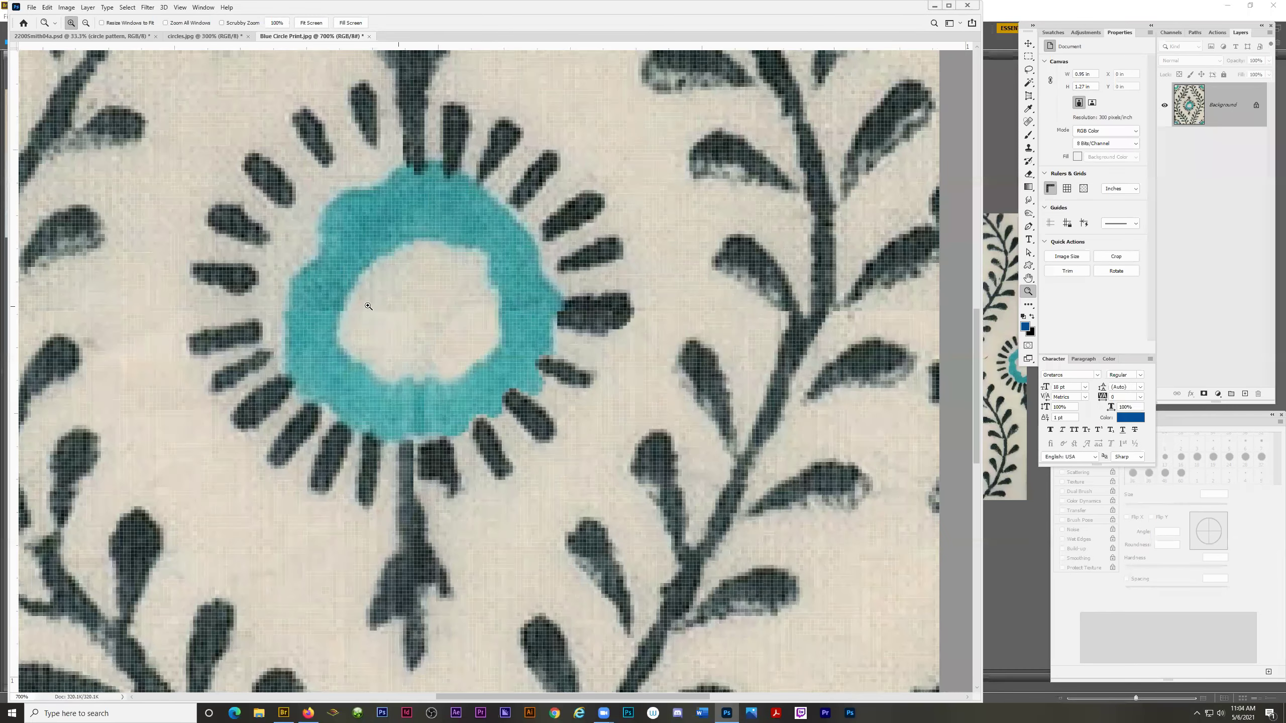
left_click(368, 306)
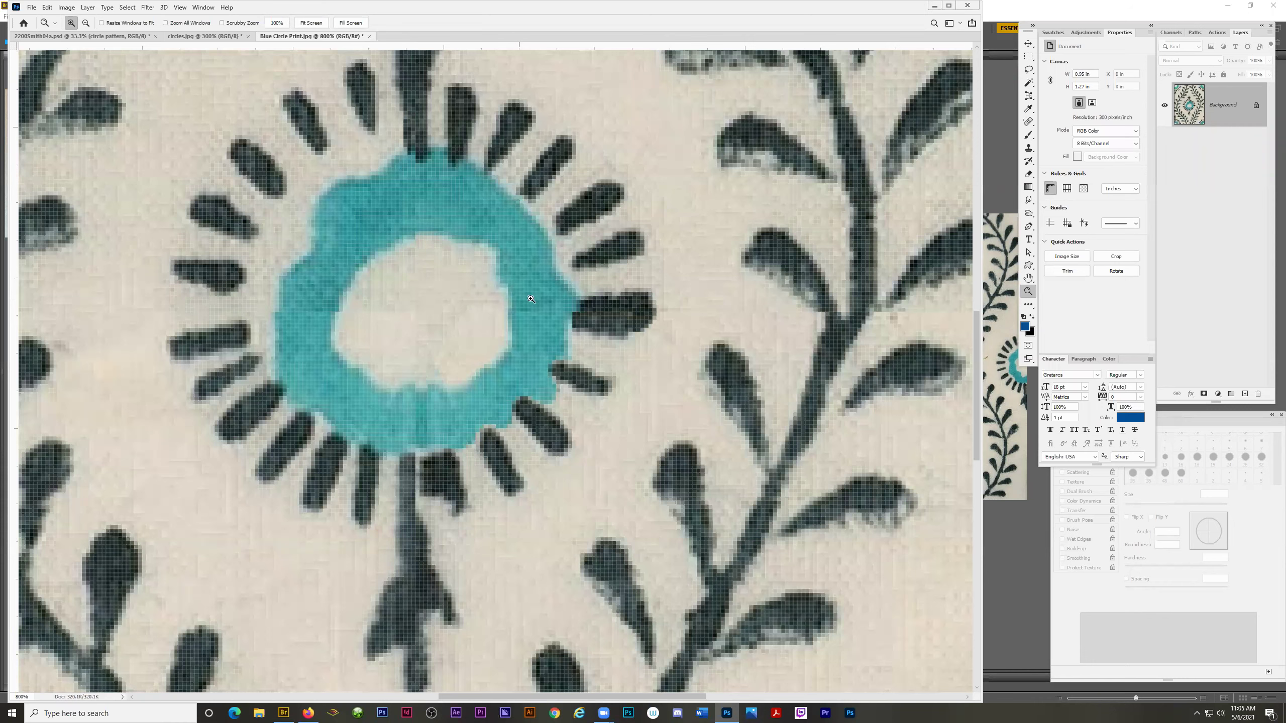
left_click(1028, 123)
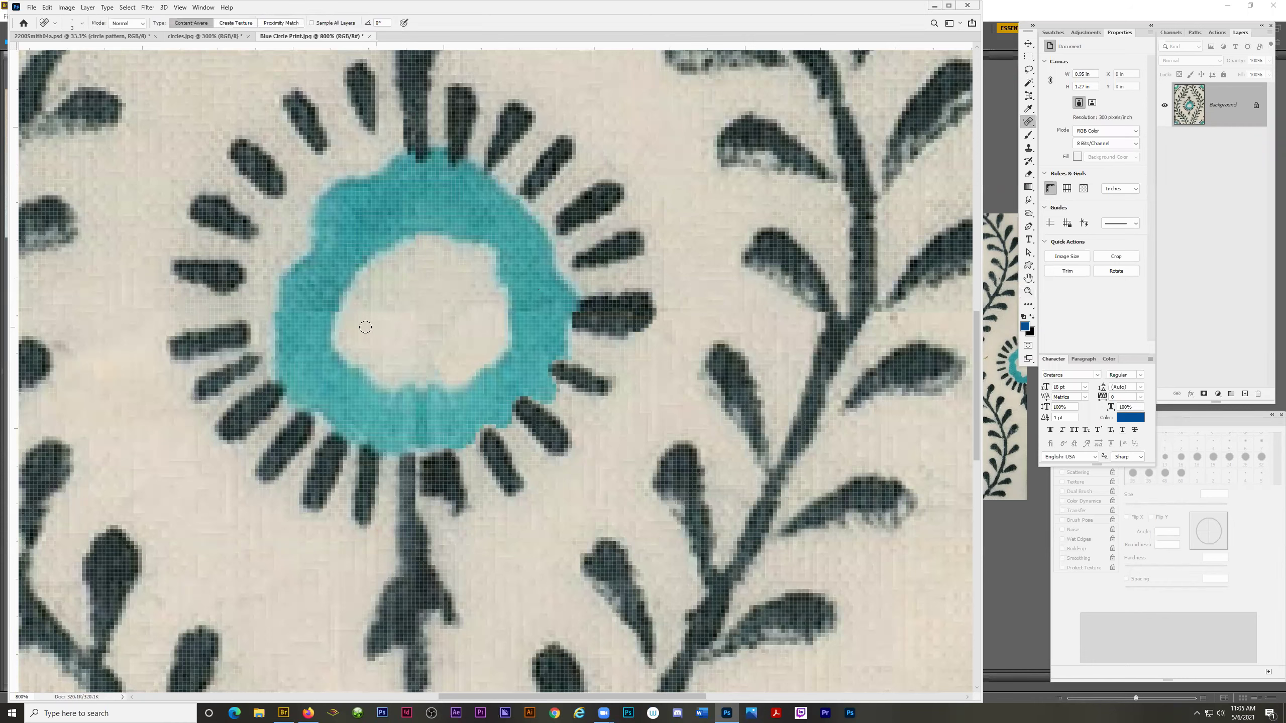
mouse_move(419, 267)
left_mouse_down()
mouse_move(407, 303)
mouse_move(365, 315)
left_mouse_up()
mouse_move(473, 307)
left_mouse_down()
mouse_move(425, 323)
mouse_move(422, 341)
left_mouse_up()
left_click_drag(319, 298, 313, 328)
left_click_drag(537, 297, 544, 332)
left_click_drag(772, 313, 663, 317)
Heal the horizontal seam in the background between the ring and the left vine and on the vine's outer side.
scroll(328, 321, "left", 6)
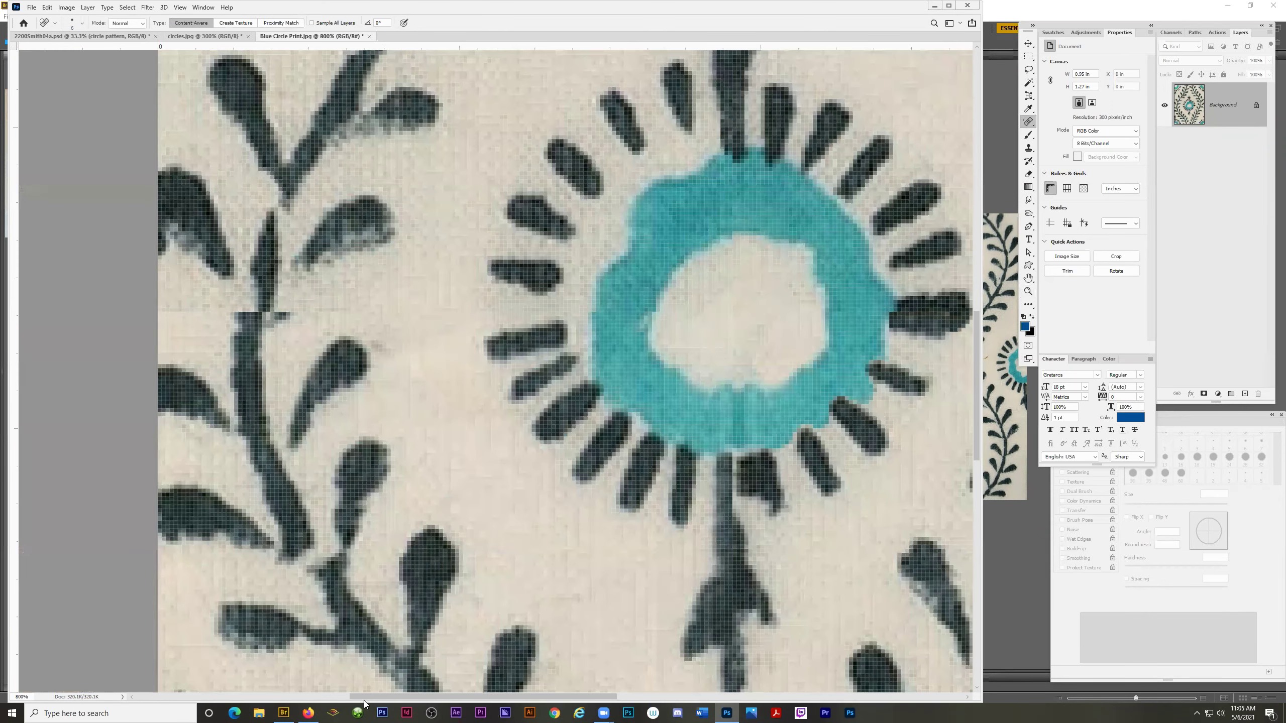
left_click_drag(320, 308, 481, 308)
left_click_drag(202, 312, 187, 312)
Lasso a piece of the left vine's stem at the seam, move a copy over the broken joint, and deselect.
left_click(1028, 70)
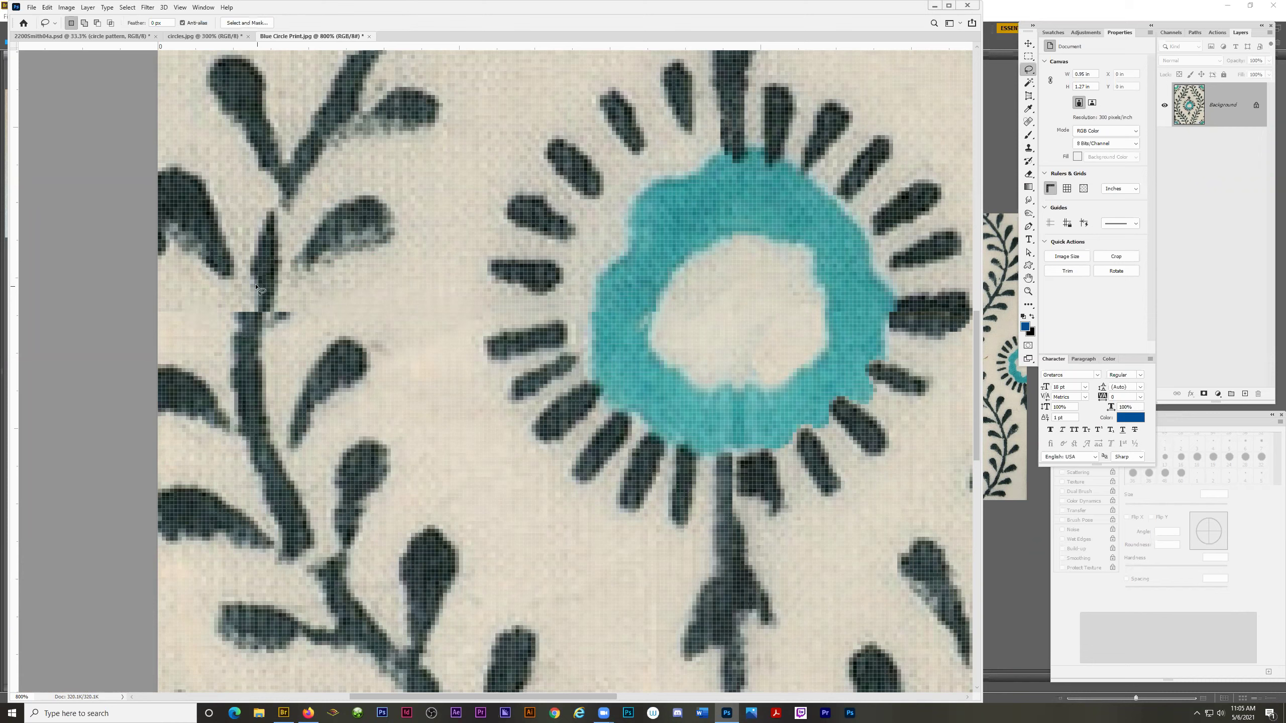
mouse_move(239, 305)
left_mouse_down()
mouse_move(250, 322)
mouse_move(256, 276)
mouse_move(243, 364)
left_mouse_up()
key("v")
left_click_drag(248, 299, 248, 300)
key("ctrl+d")
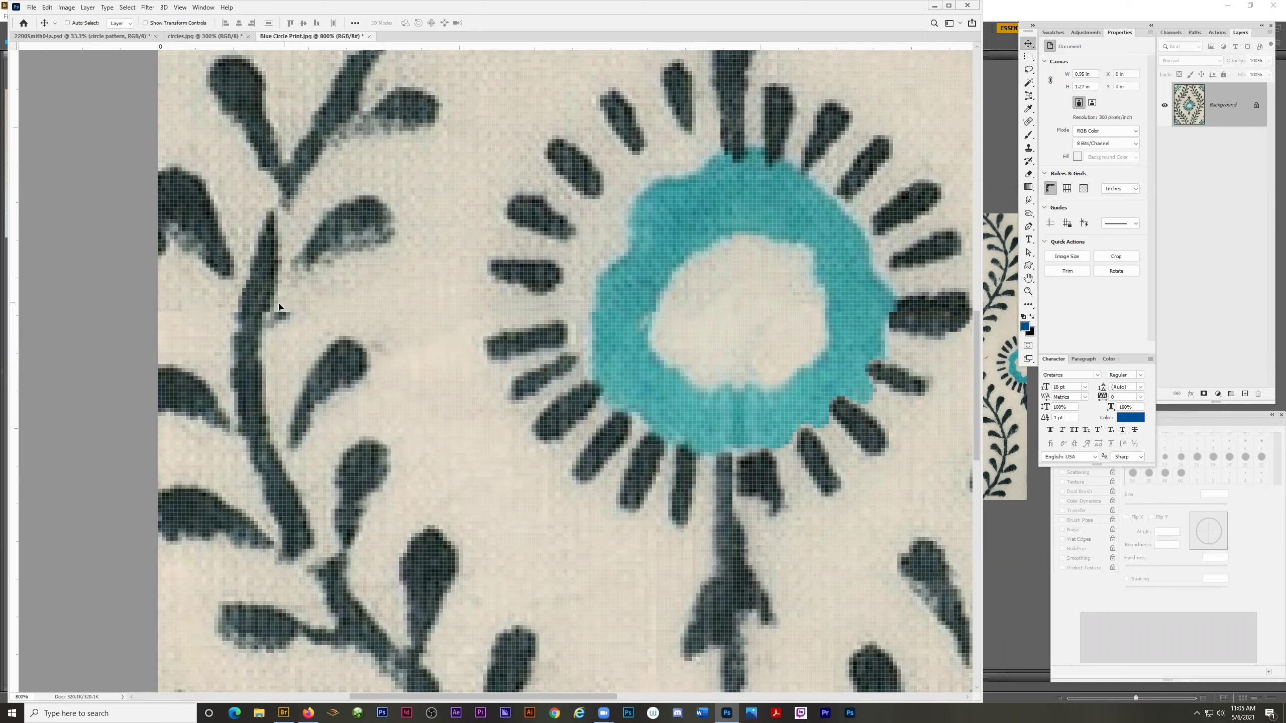
left_click(266, 326)
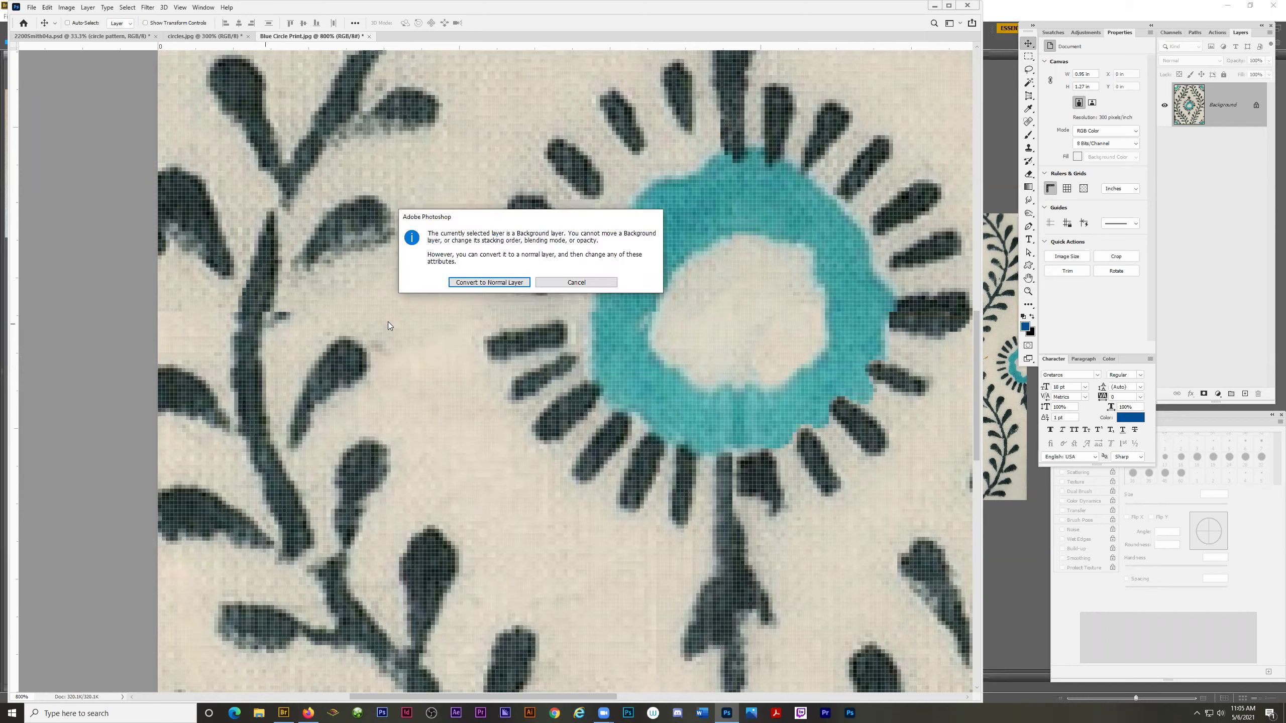
left_click(574, 284)
Lasso a patch of plain background beside the left vine, copy it over the stray dark mark at the stem, and deselect.
key("l")
mouse_move(287, 301)
left_mouse_down()
mouse_move(268, 331)
mouse_move(301, 330)
mouse_move(295, 304)
mouse_move(269, 335)
mouse_move(350, 284)
mouse_move(291, 349)
left_mouse_up()
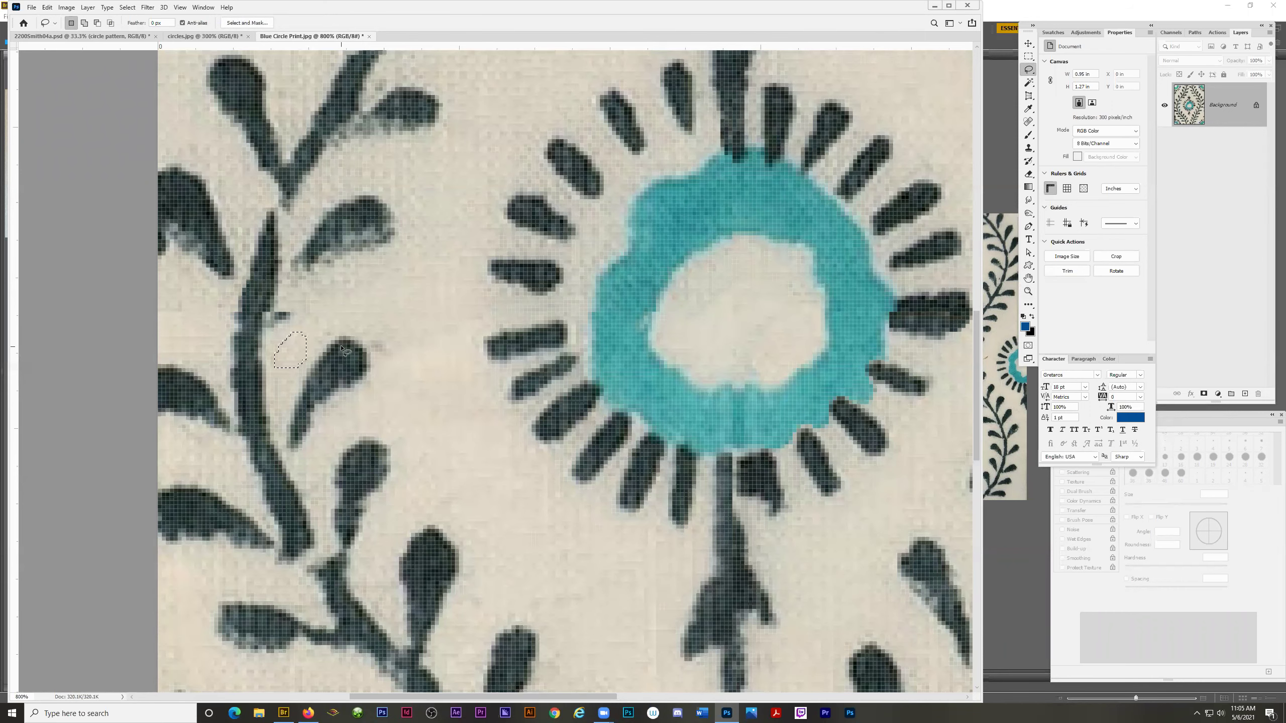
key("v")
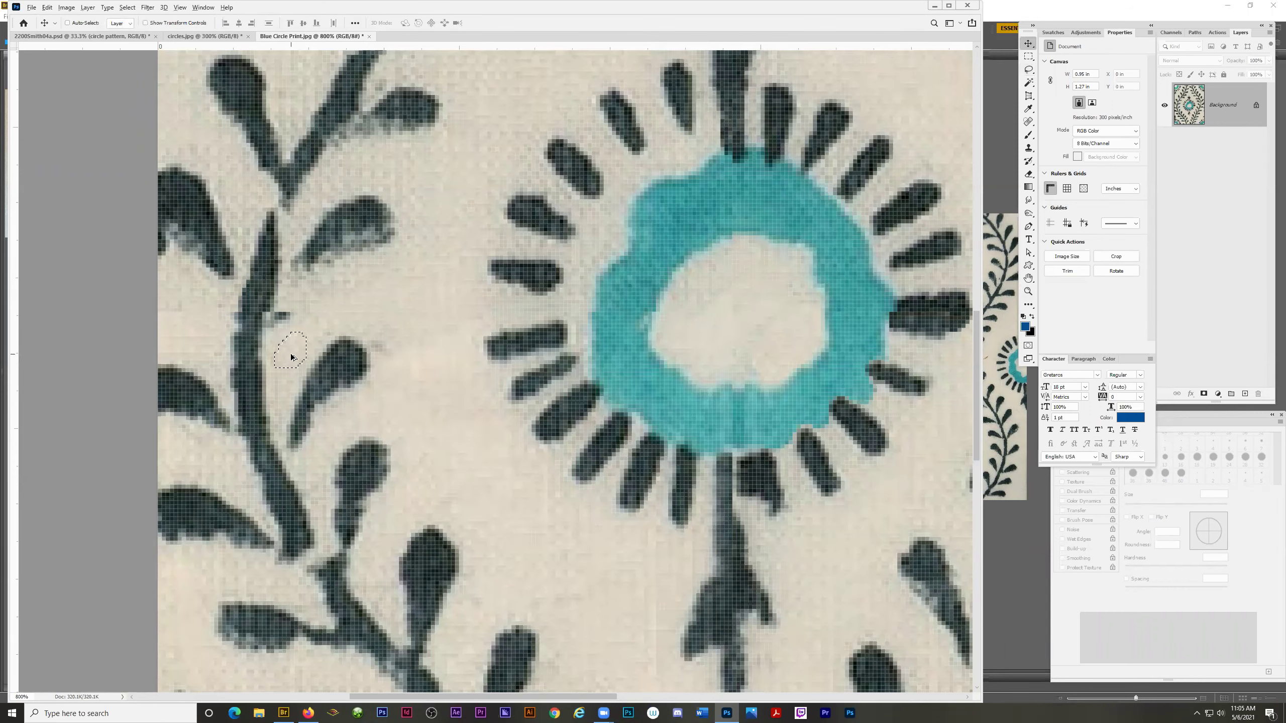
left_click_drag(291, 355, 285, 323)
key("ctrl+d")
Examine the repaired left vine, the ring and the surrounding background at several magnifications for remaining seam marks.
key("z")
left_click(478, 456, "alt")
left_click(506, 537, "alt")
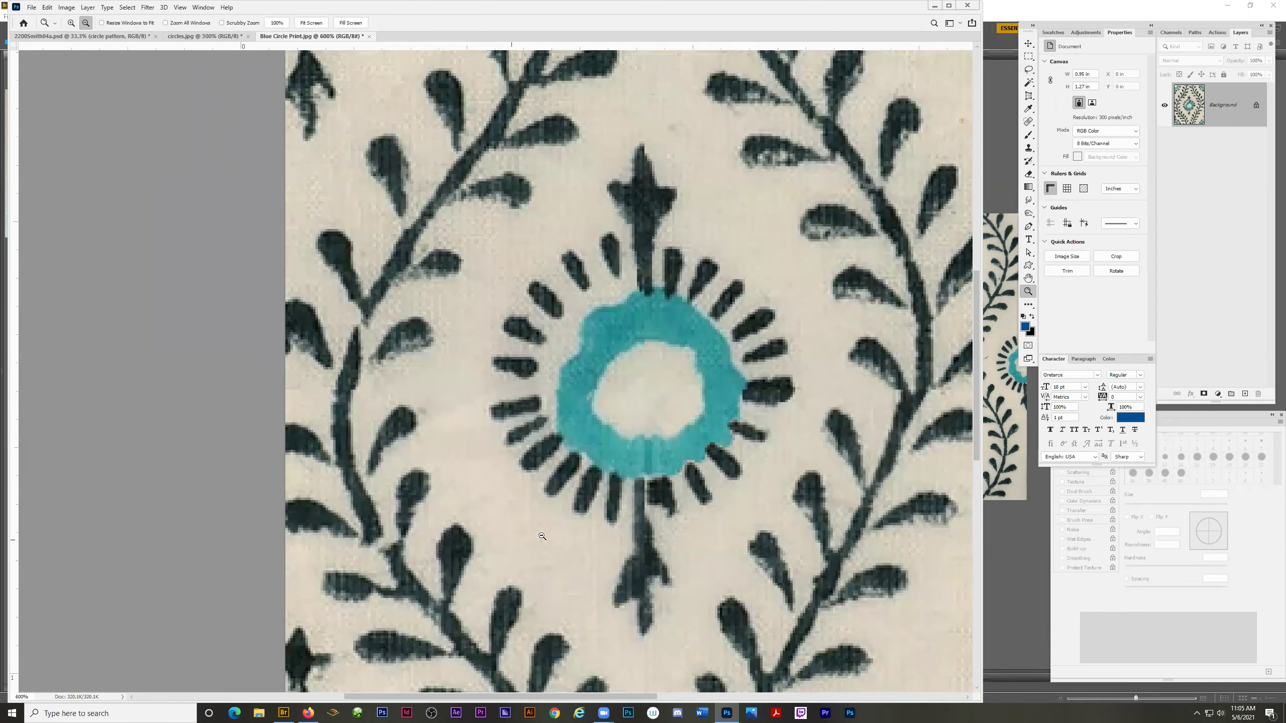
left_click(542, 536, "alt")
left_click(544, 534, "alt")
left_click(562, 526, "alt")
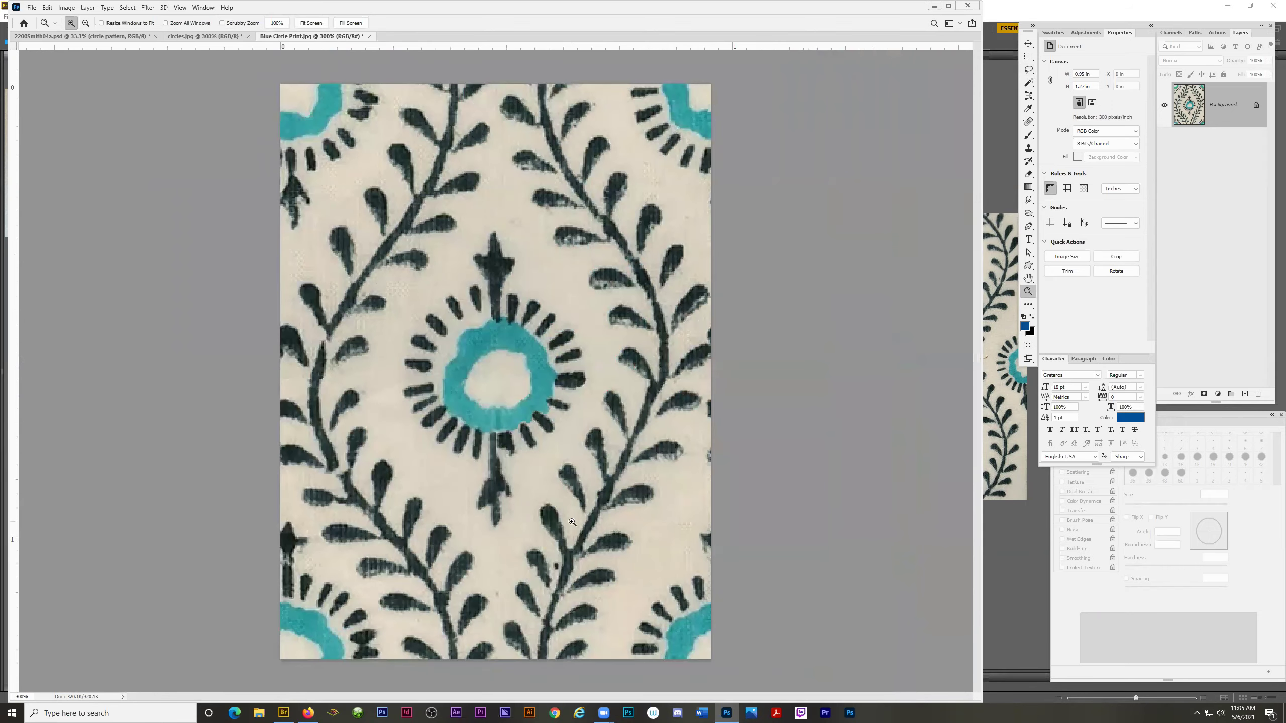
left_click(328, 355)
left_click(340, 353)
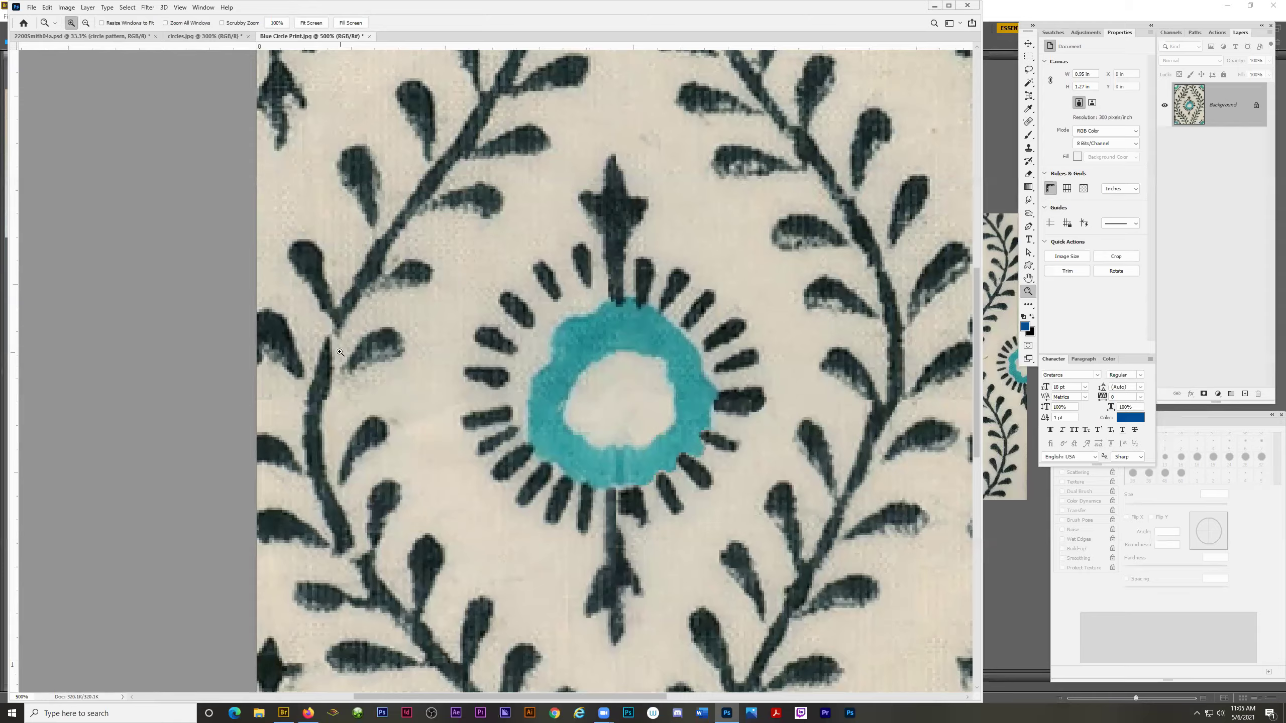
left_click(340, 352)
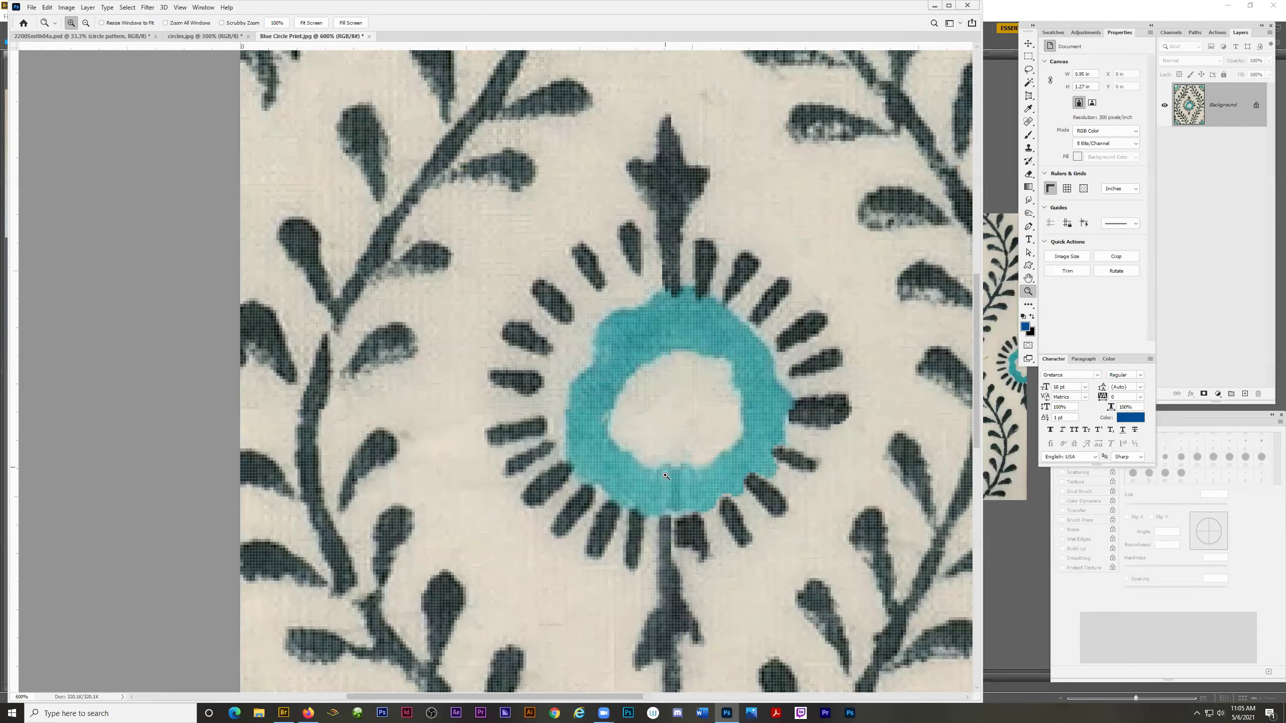
left_click(663, 509, "alt")
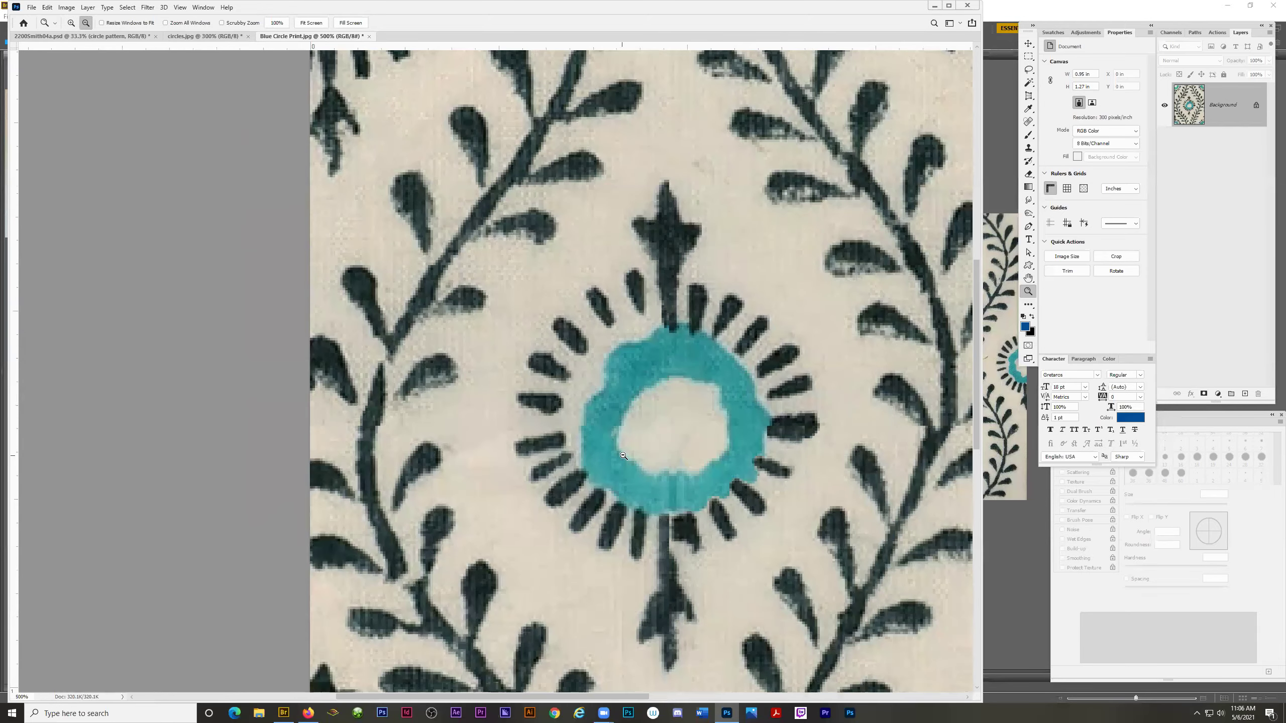
left_click(624, 456, "alt")
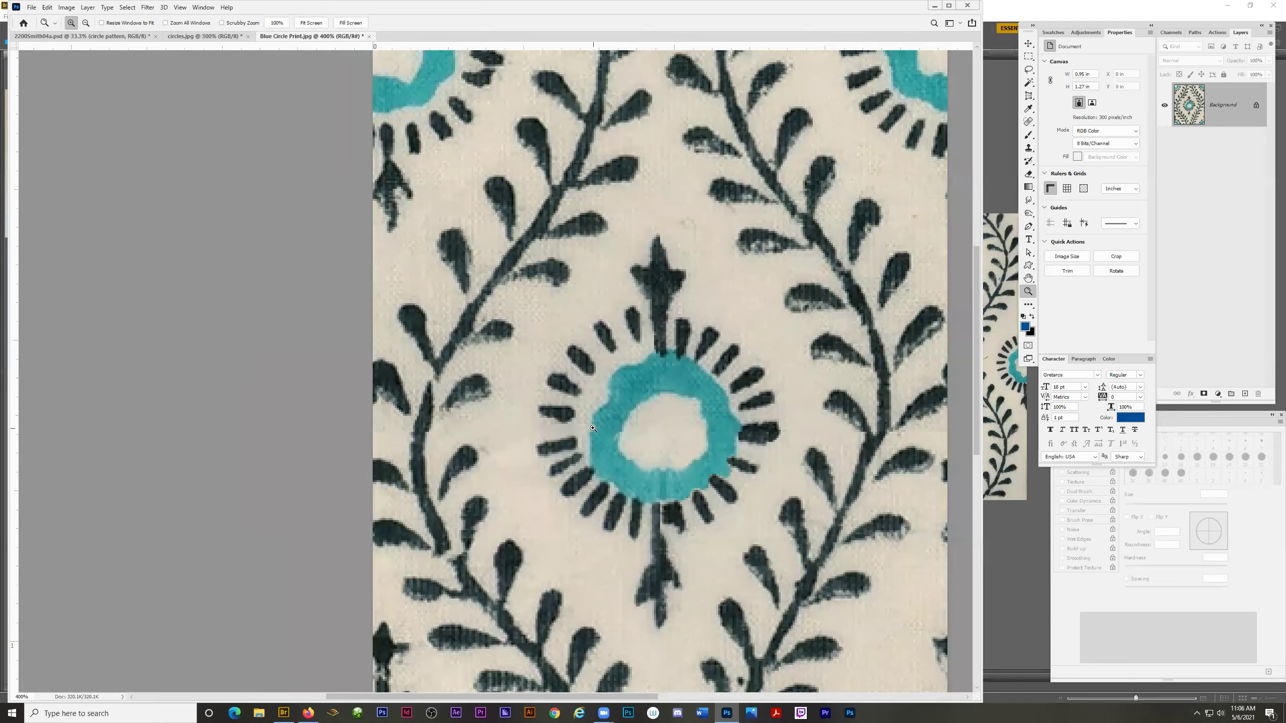
left_click(502, 449)
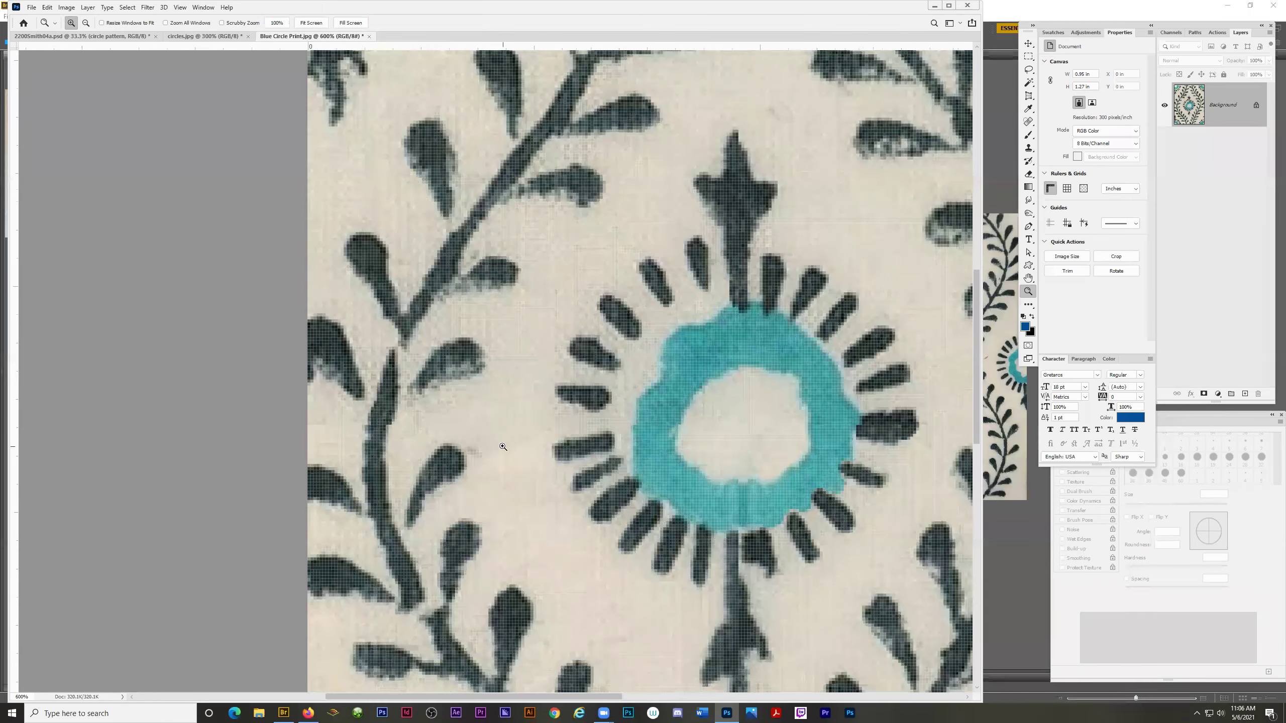
Turn off the Pixel Grid display.
left_click(181, 7)
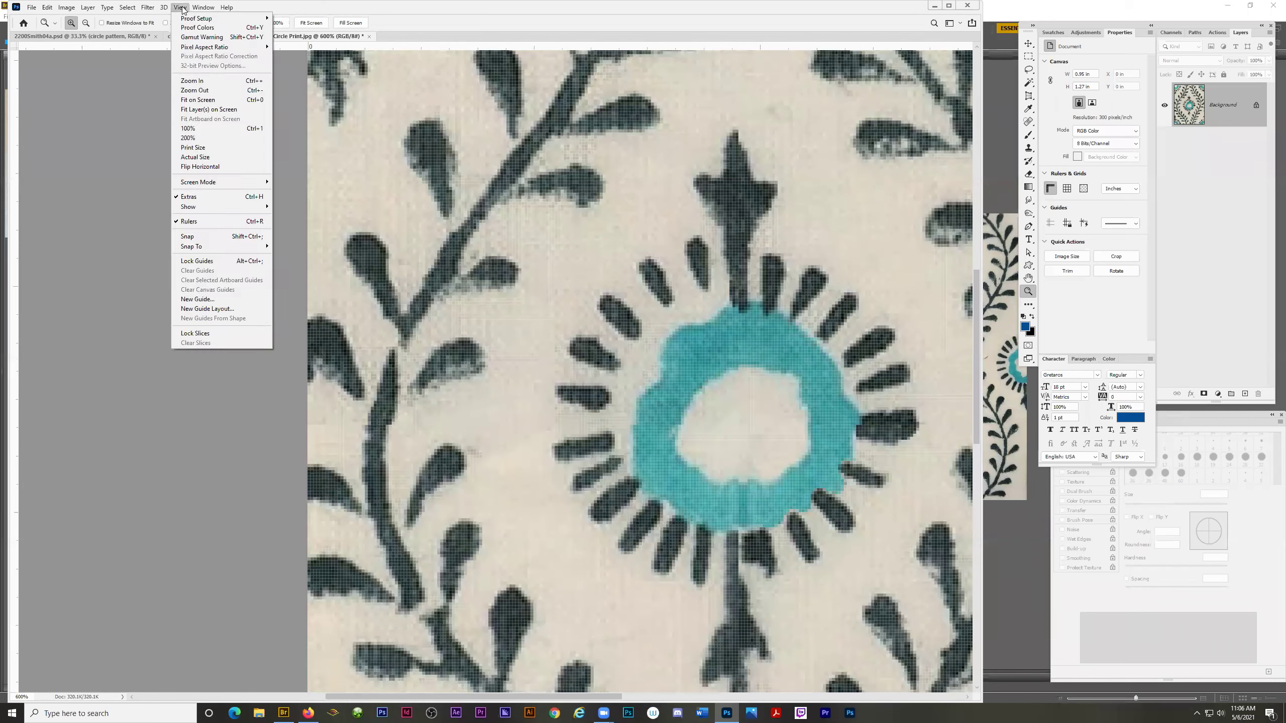
mouse_move(205, 214)
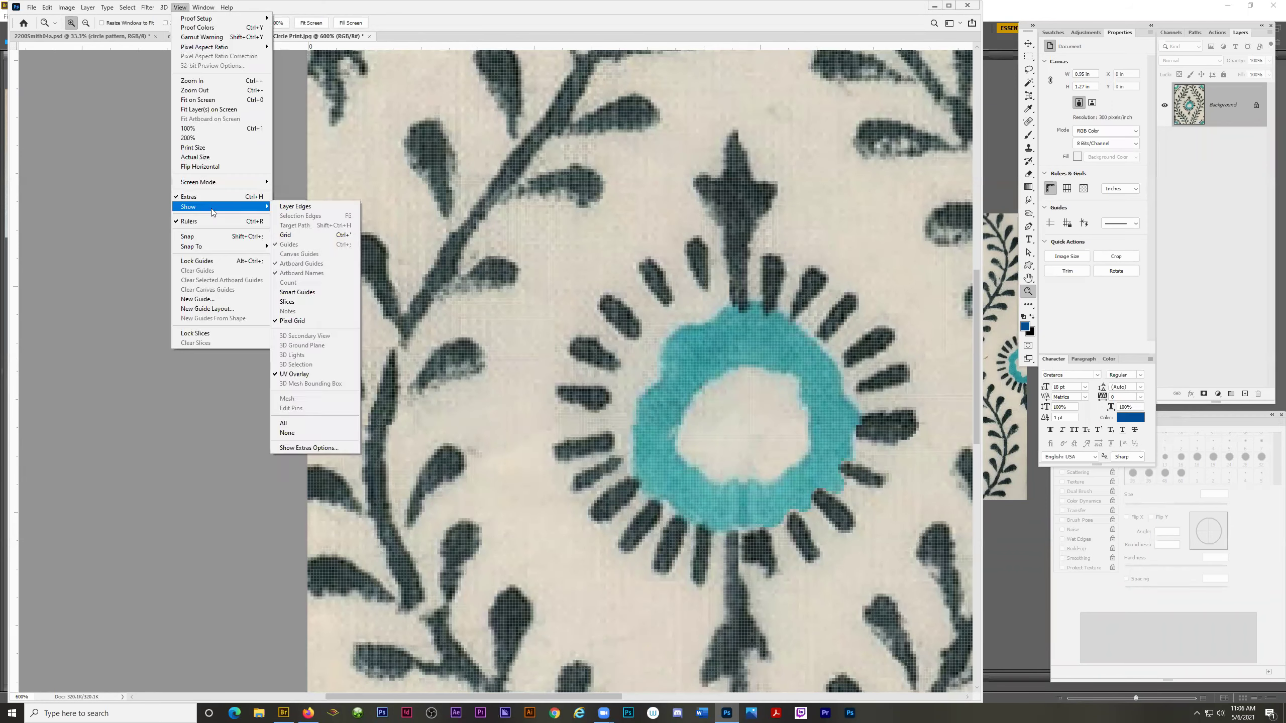
left_click(298, 322)
Patch the discoloured background between the left vine and the ring with clean cloth from beside the lower stem using the Patch tool, and deselect.
left_click(517, 440)
left_click(525, 464)
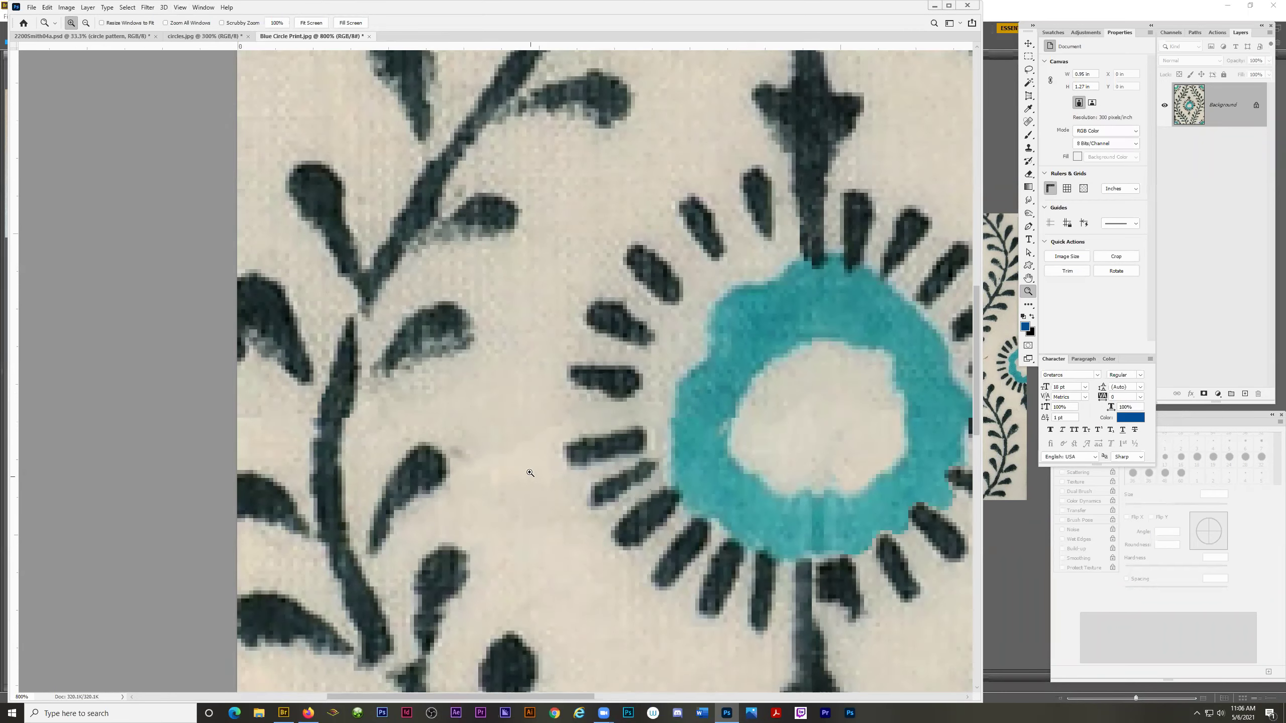
left_click(525, 472)
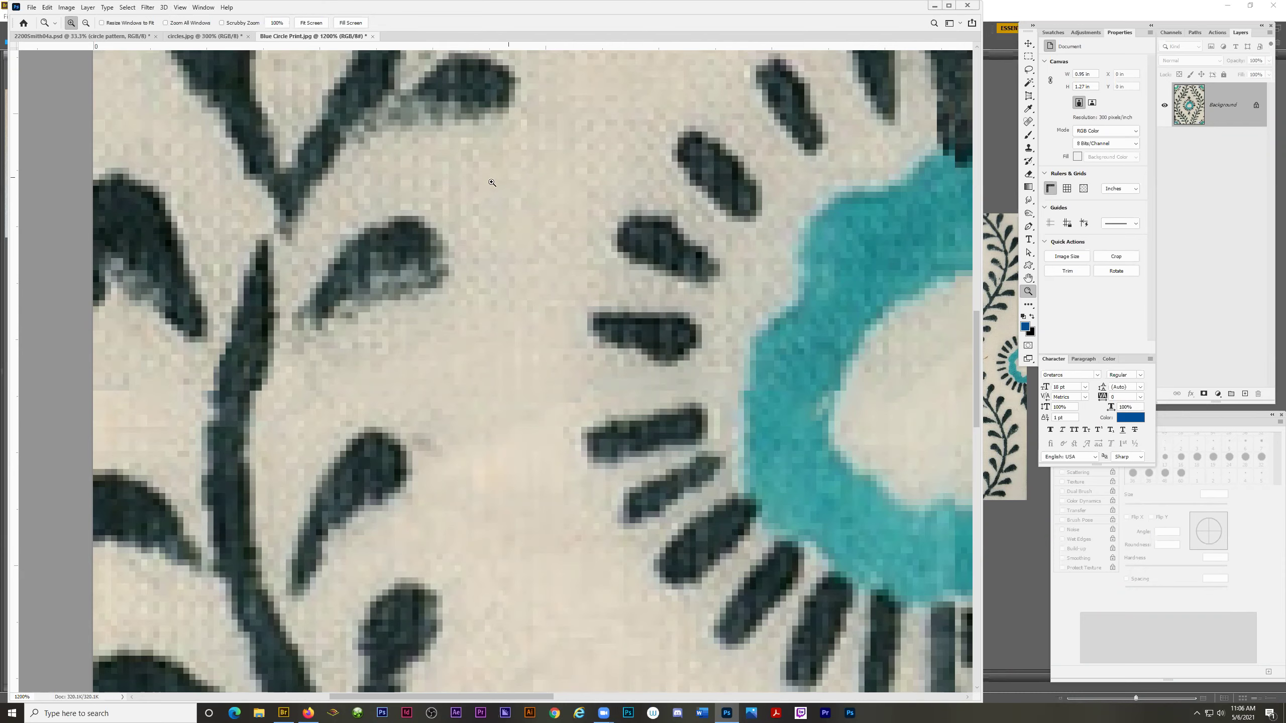
scroll(537, 319, "down", 2)
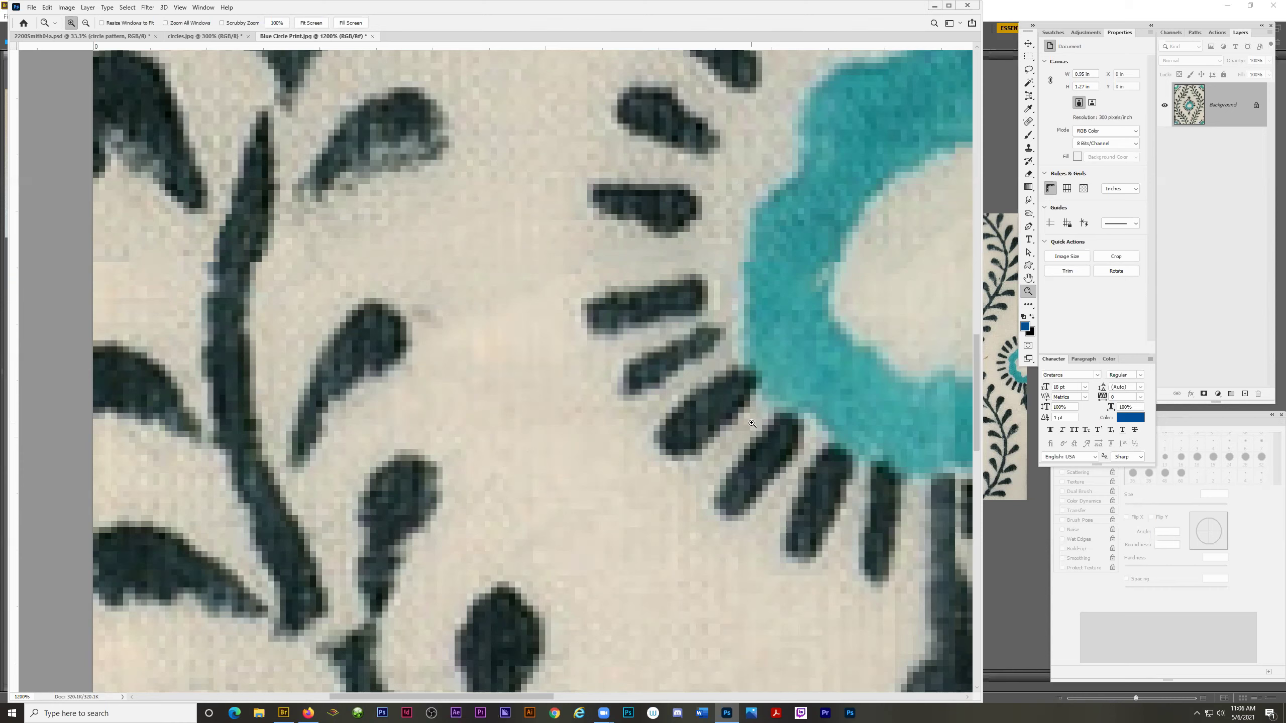
left_click(1027, 122)
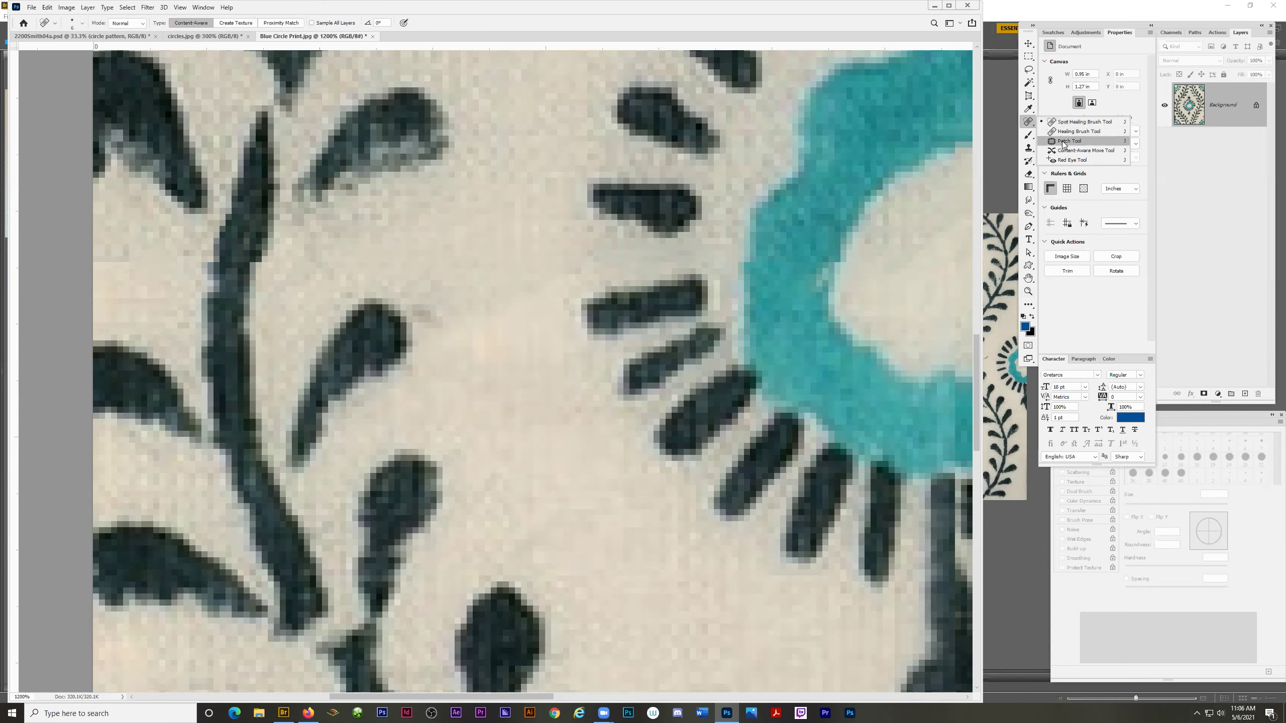
left_click(1064, 141)
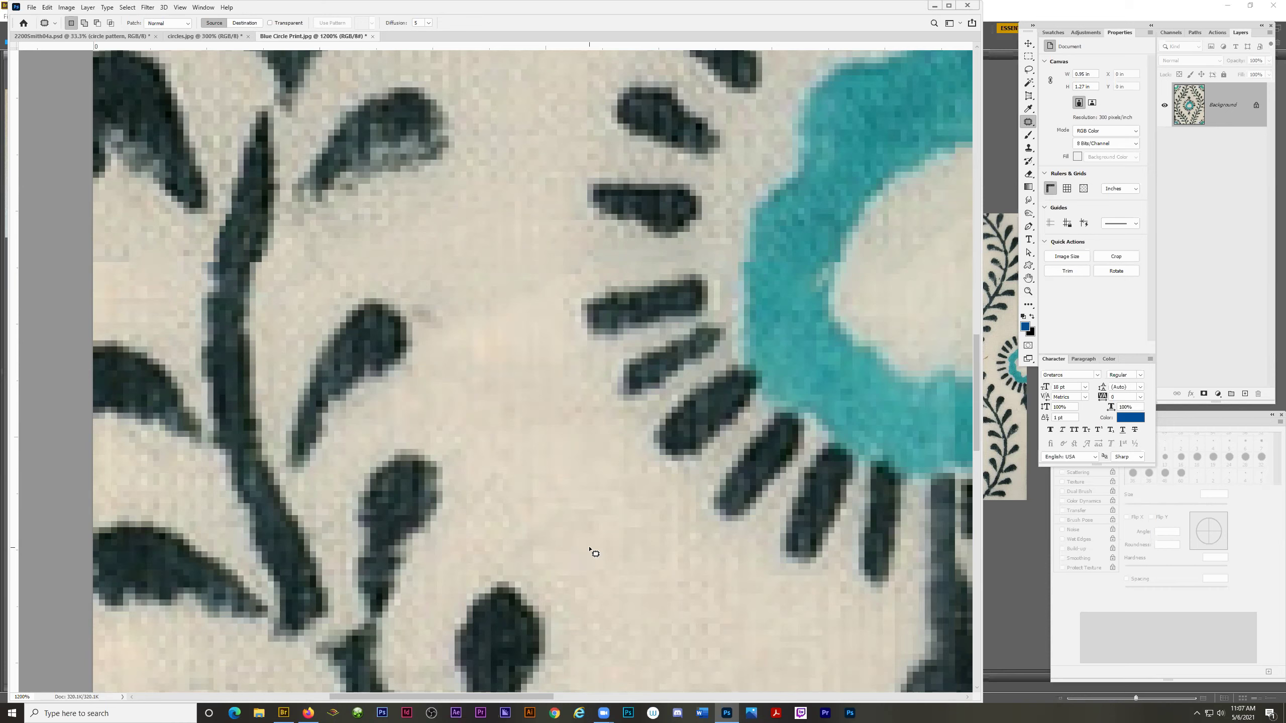
mouse_move(569, 594)
left_mouse_down()
mouse_move(648, 525)
mouse_move(536, 349)
mouse_move(467, 333)
mouse_move(444, 384)
mouse_move(464, 431)
mouse_move(471, 534)
mouse_move(567, 594)
left_mouse_up()
scroll(520, 465, "down", 2)
scroll(520, 465, "down", 2)
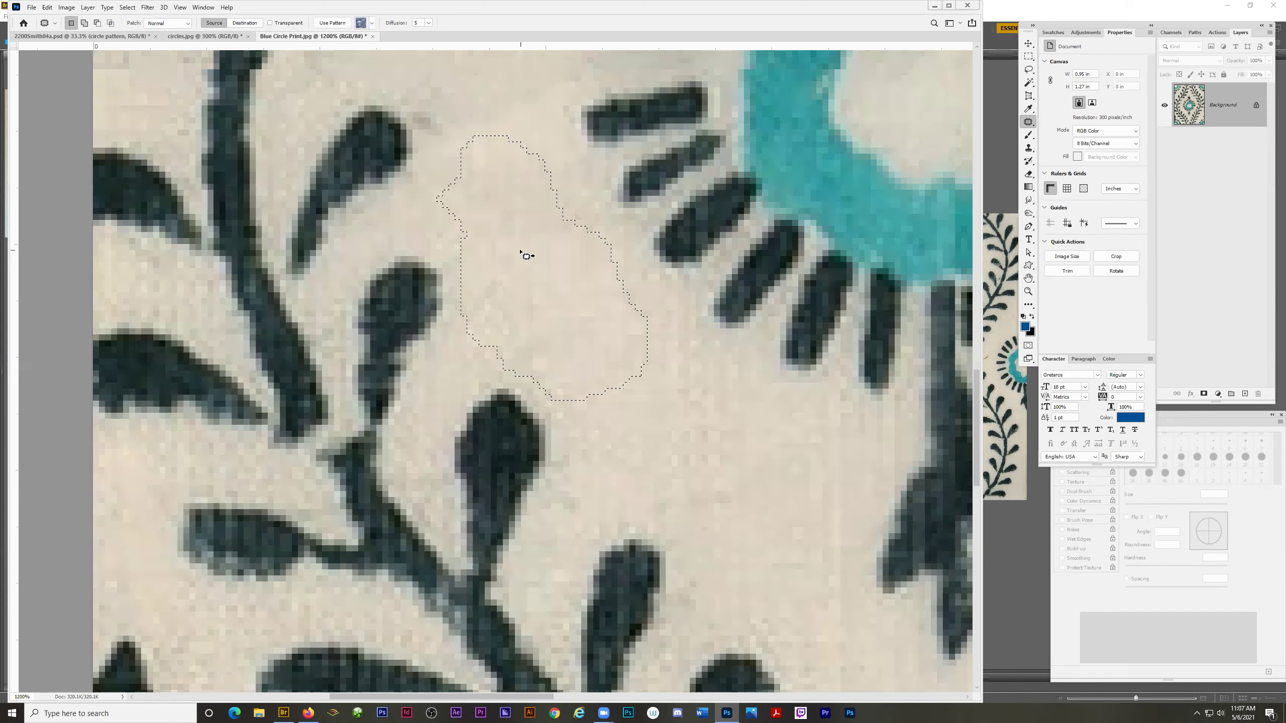
left_click_drag(546, 280, 739, 489)
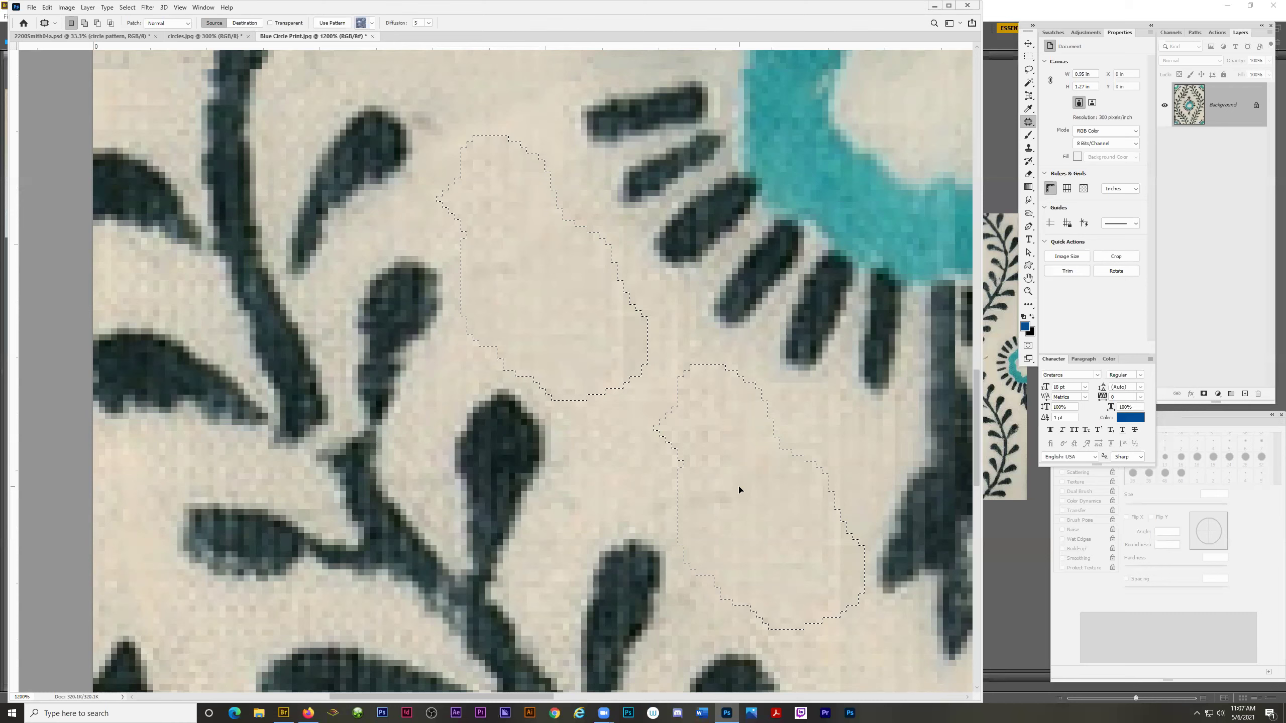
left_click_drag(739, 490, 741, 489)
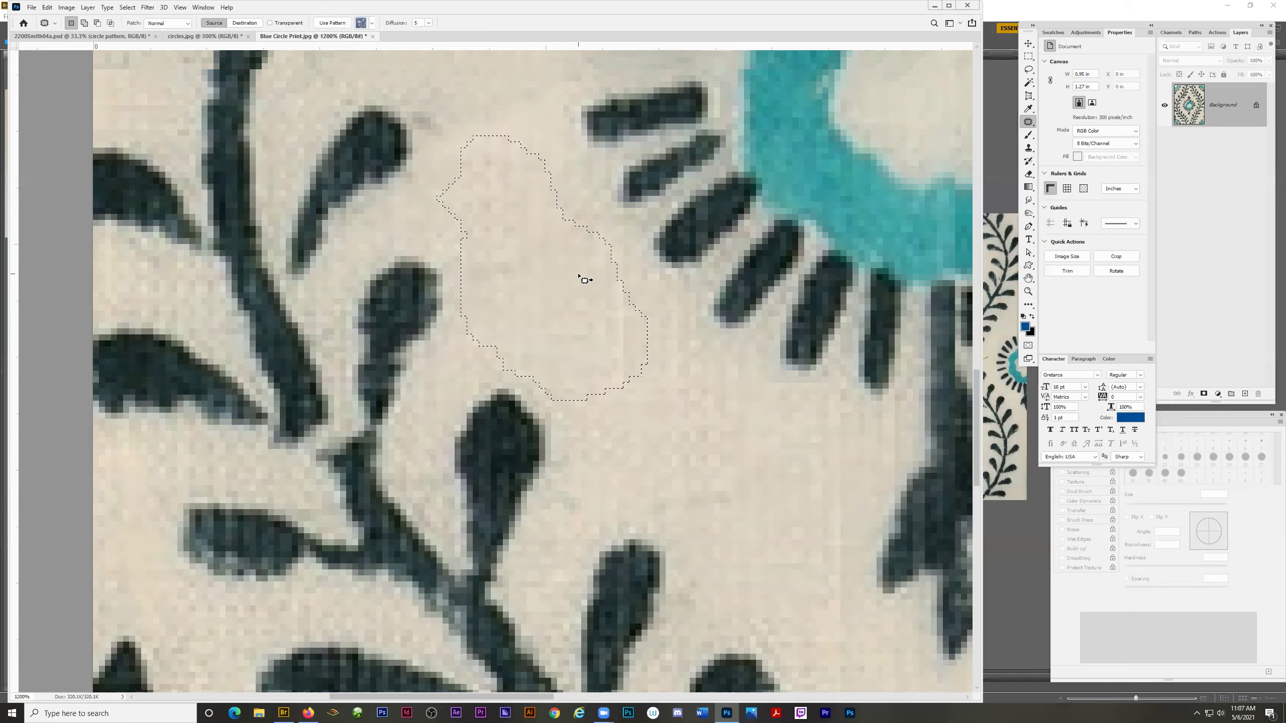
key("ctrl+d")
Patch the marked centre of the ring with clean cloth from the background below and left of it, and deselect.
key("z")
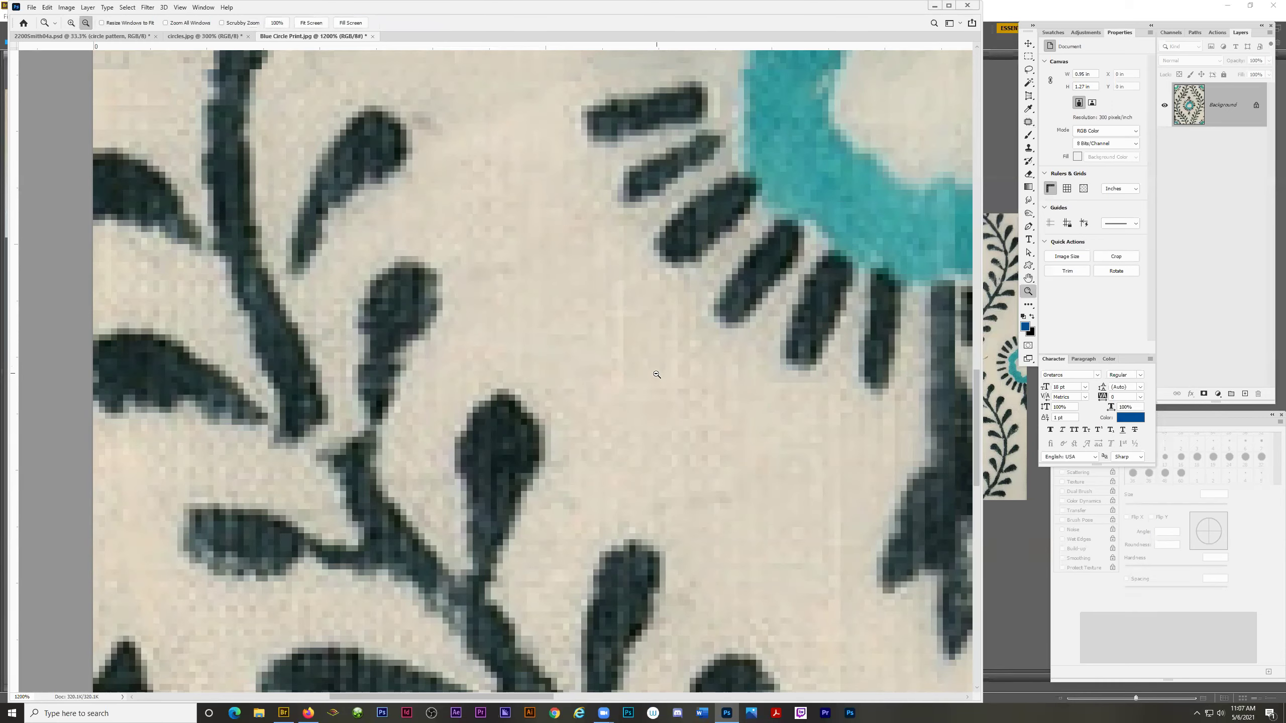
left_click(658, 374, "alt")
left_click(684, 372, "alt")
left_click(862, 185)
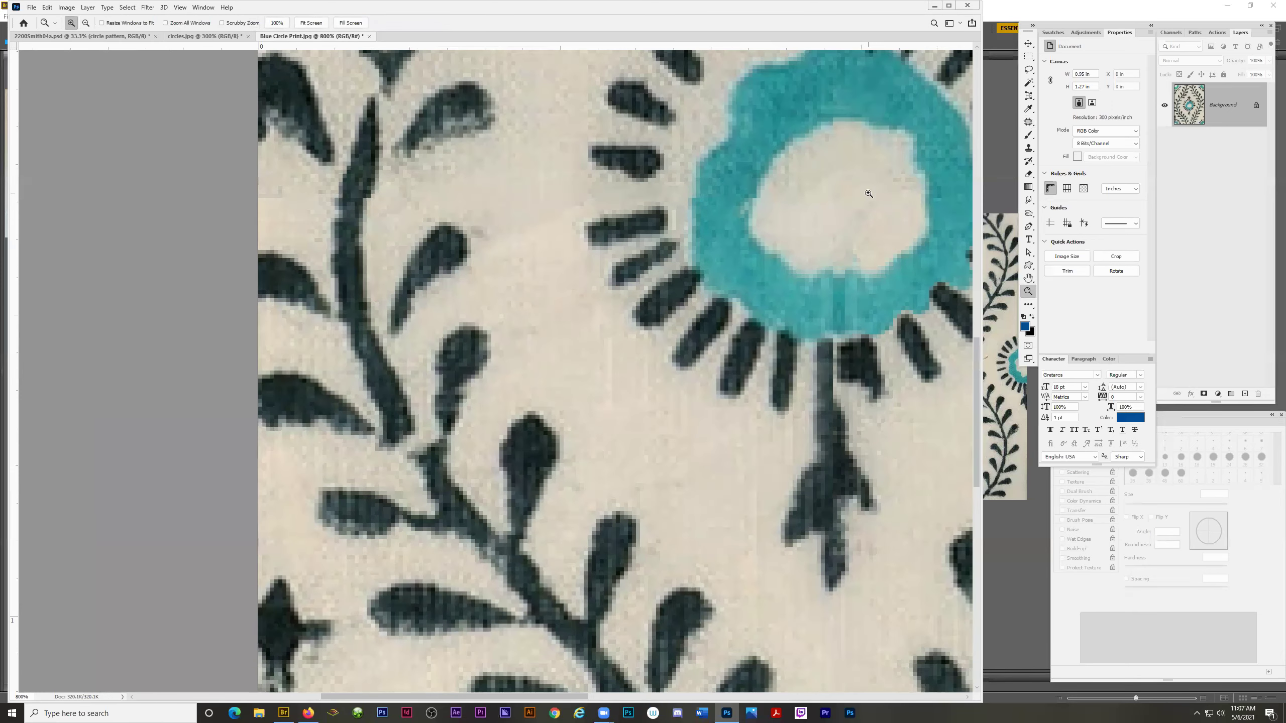
left_click(864, 189)
left_click(1028, 122)
mouse_move(897, 146)
left_mouse_down()
mouse_move(825, 129)
mouse_move(772, 178)
mouse_move(783, 257)
mouse_move(850, 270)
mouse_move(923, 214)
mouse_move(921, 166)
mouse_move(897, 147)
left_mouse_up()
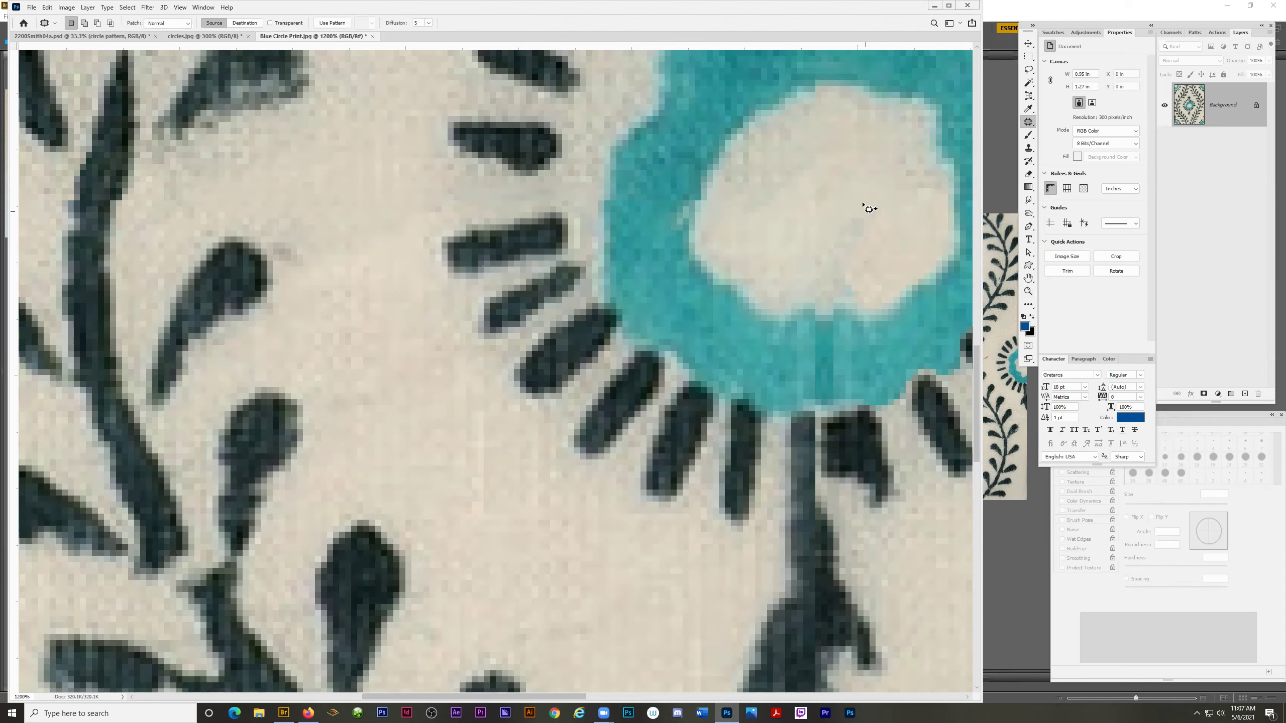
left_click_drag(856, 190, 521, 537)
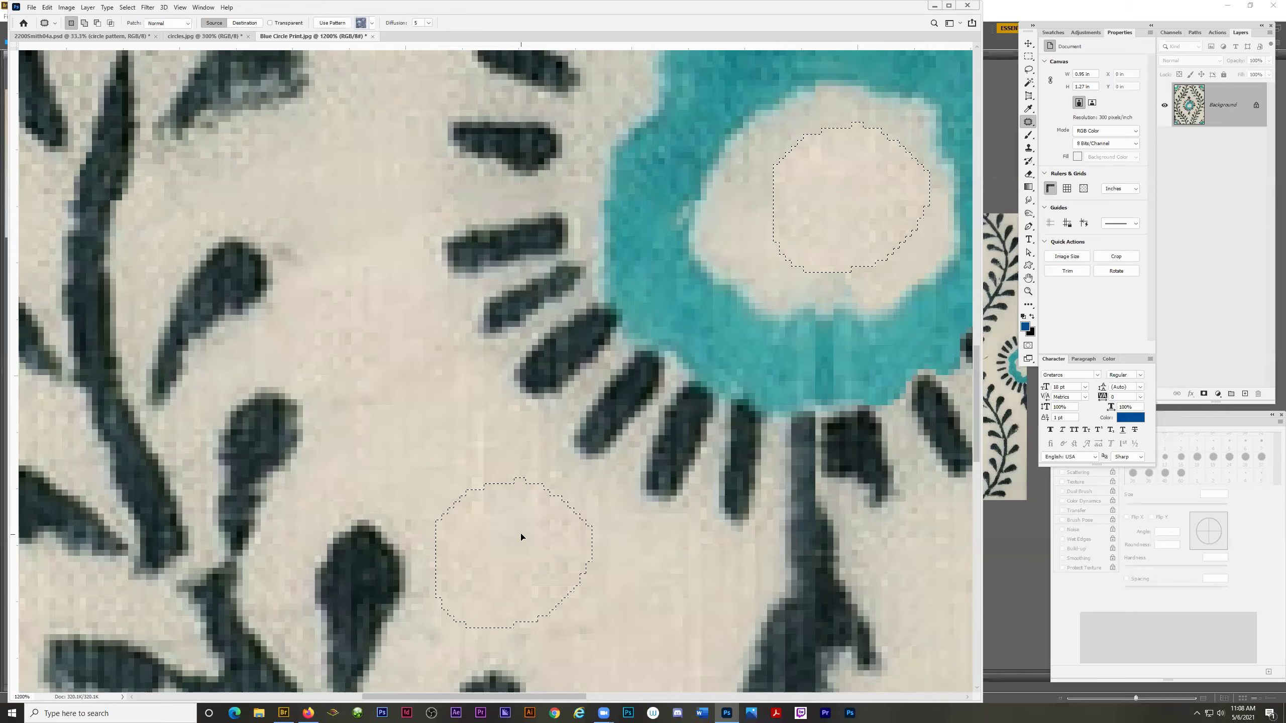
mouse_move(521, 537)
left_mouse_down()
mouse_move(534, 540)
mouse_move(764, 284)
mouse_move(511, 566)
mouse_move(536, 546)
left_mouse_up()
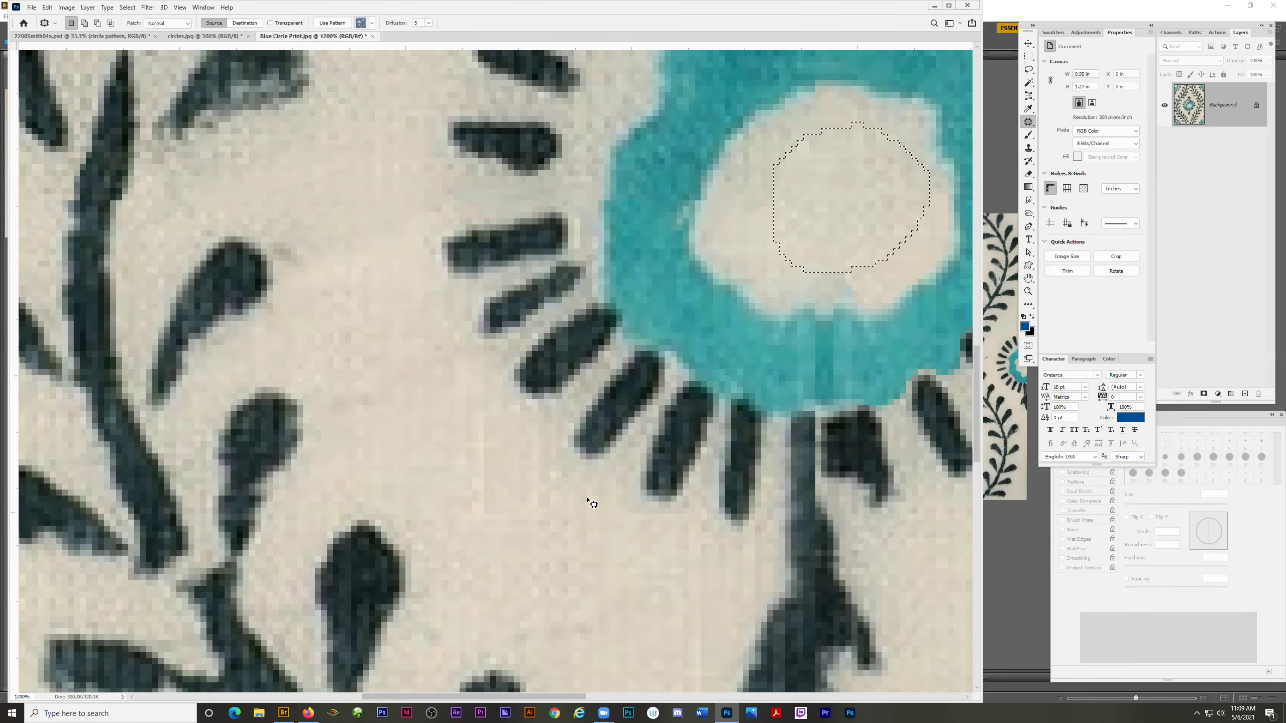
key("z")
left_click(471, 542, "alt")
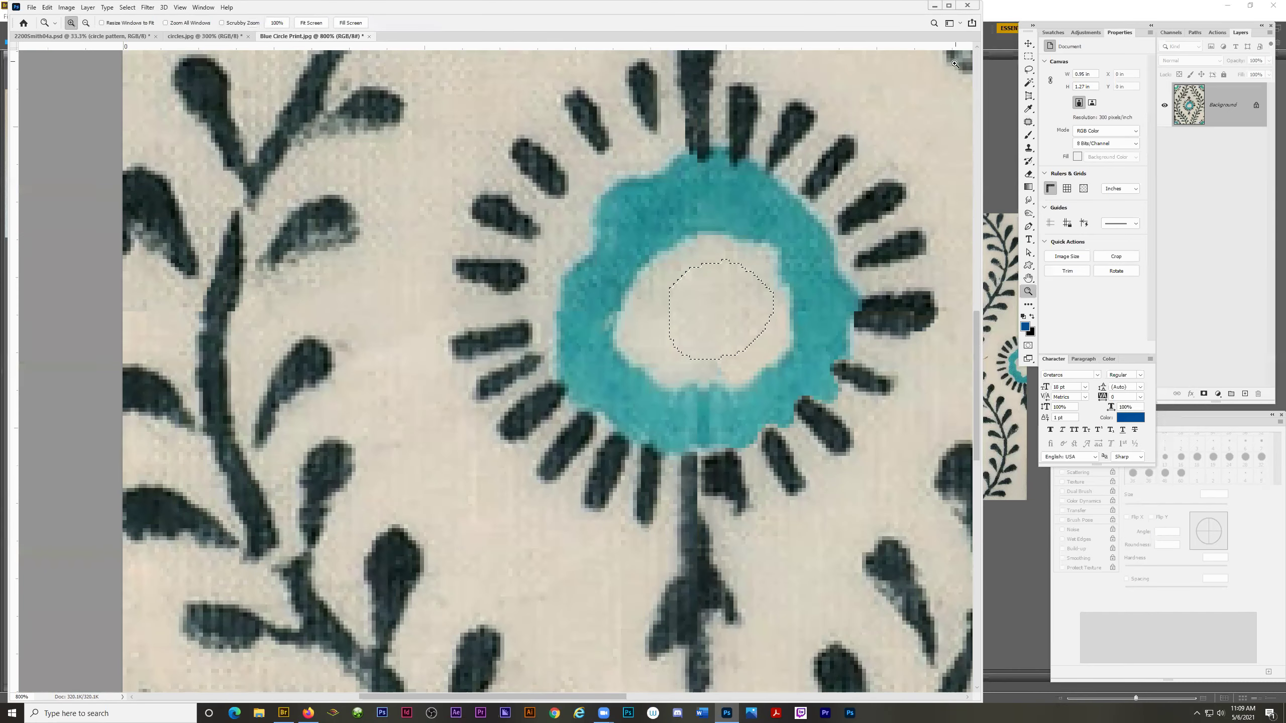
key("ctrl+d")
left_click(1029, 121)
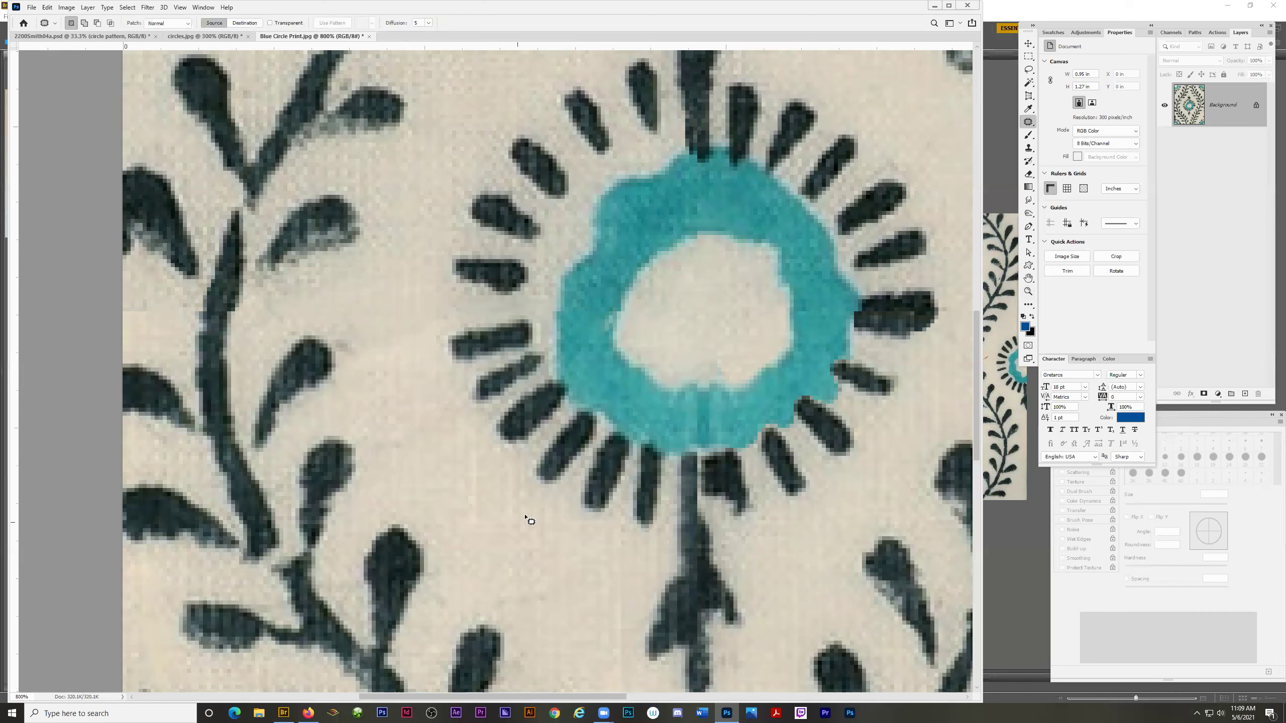
Patch the inside of the ring again with cloth sampled around the leaf tip beside the lower left vine, and deselect.
mouse_move(758, 329)
left_mouse_down()
mouse_move(753, 297)
mouse_move(718, 279)
mouse_move(668, 293)
mouse_move(659, 337)
mouse_move(725, 348)
mouse_move(755, 329)
left_mouse_up()
left_click_drag(718, 313, 429, 533)
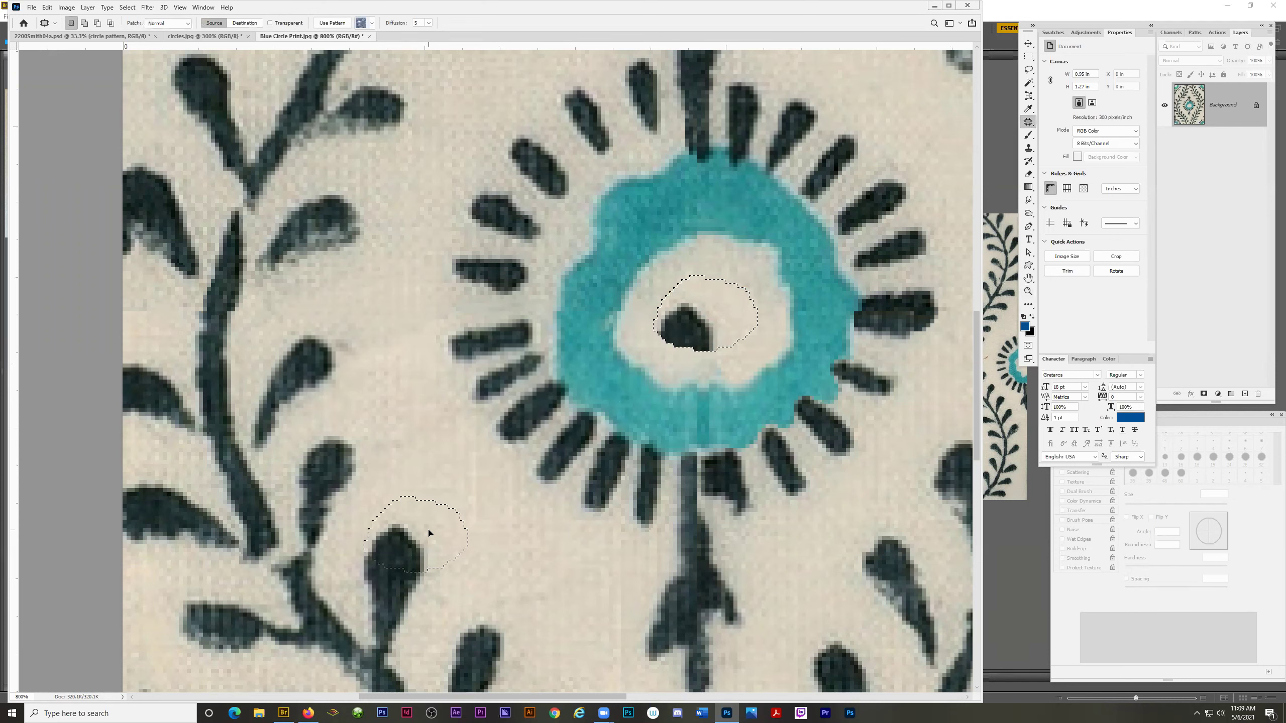
left_click_drag(429, 533, 429, 532)
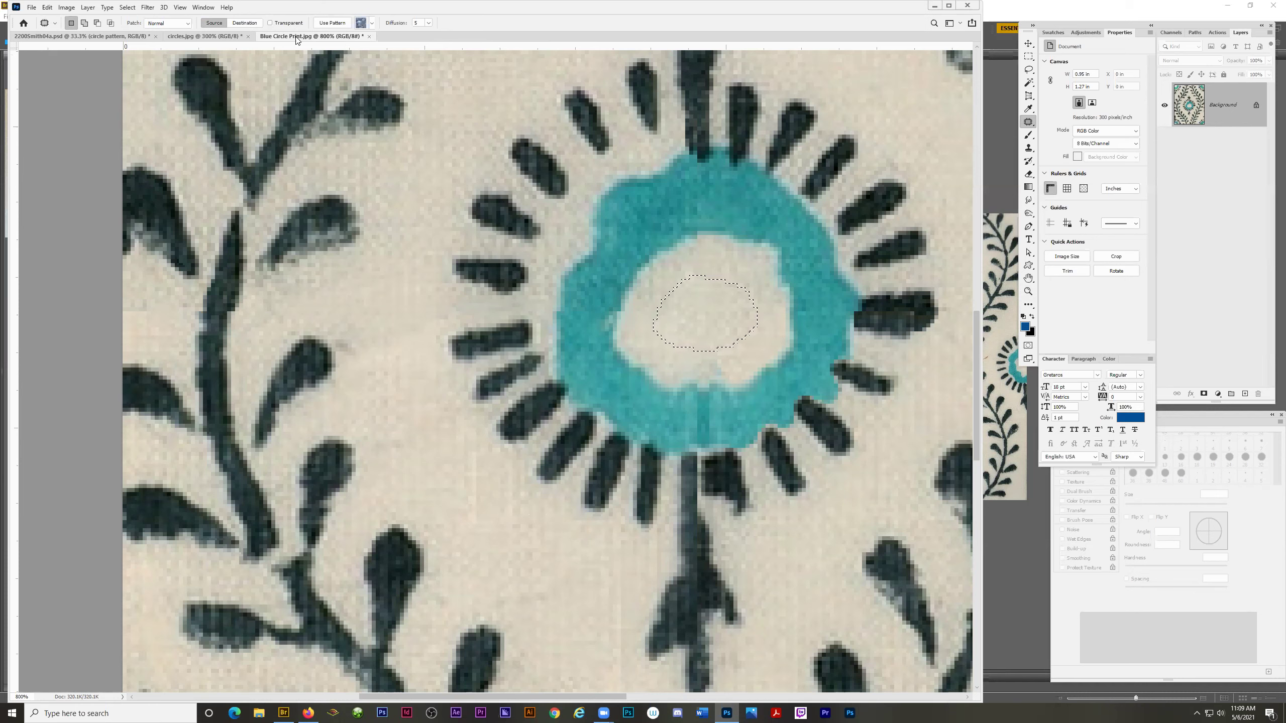
left_click(373, 23)
left_click(450, 16)
left_click_drag(668, 363, 650, 384)
key("ctrl+d")
Select the entire repaired Blue Circle Print image and define it as a pattern named Blue Circle Print.jpg.
key("z")
left_click(578, 428, "alt")
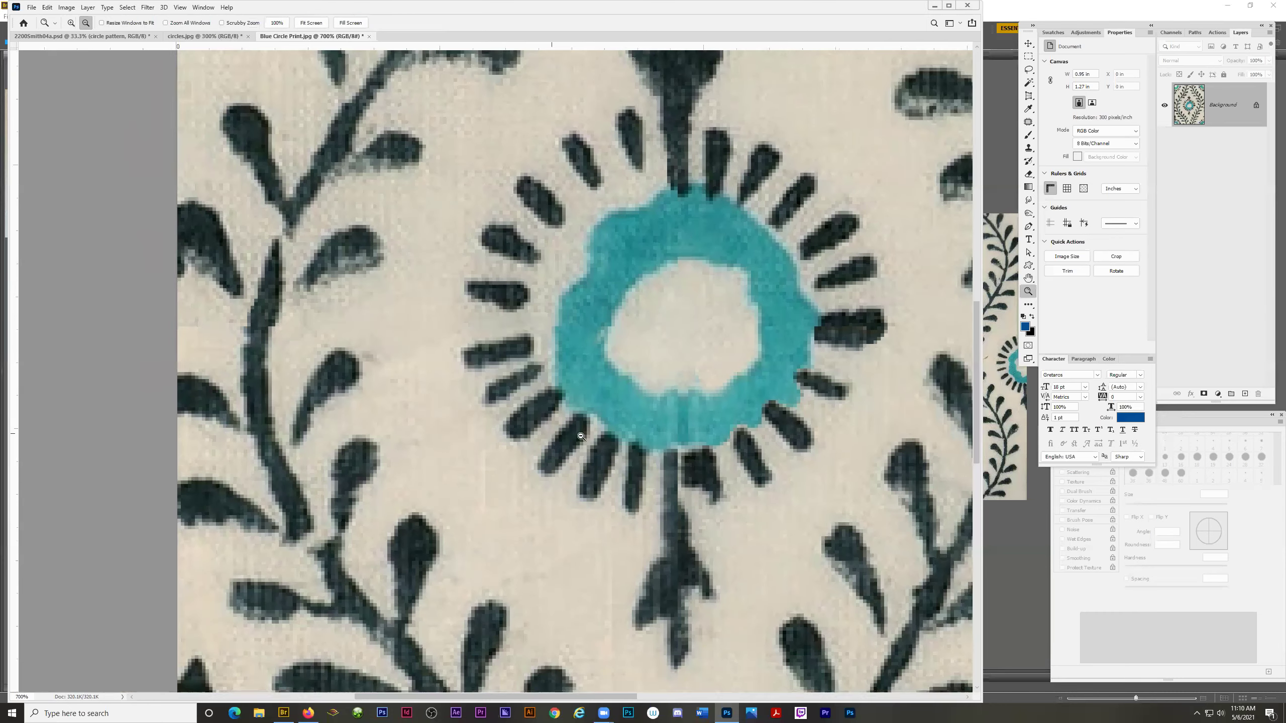
left_click(587, 434, "alt")
left_click(595, 441, "alt")
left_click(596, 441, "alt")
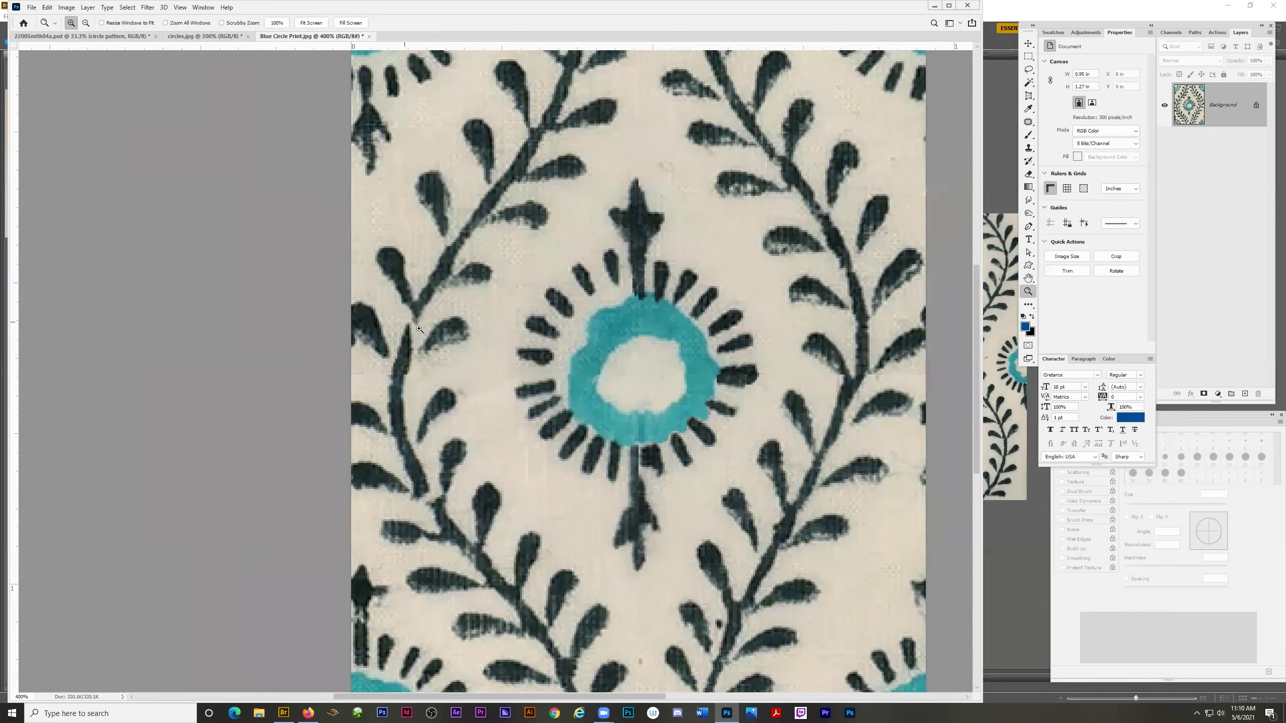
left_click(531, 383, "alt")
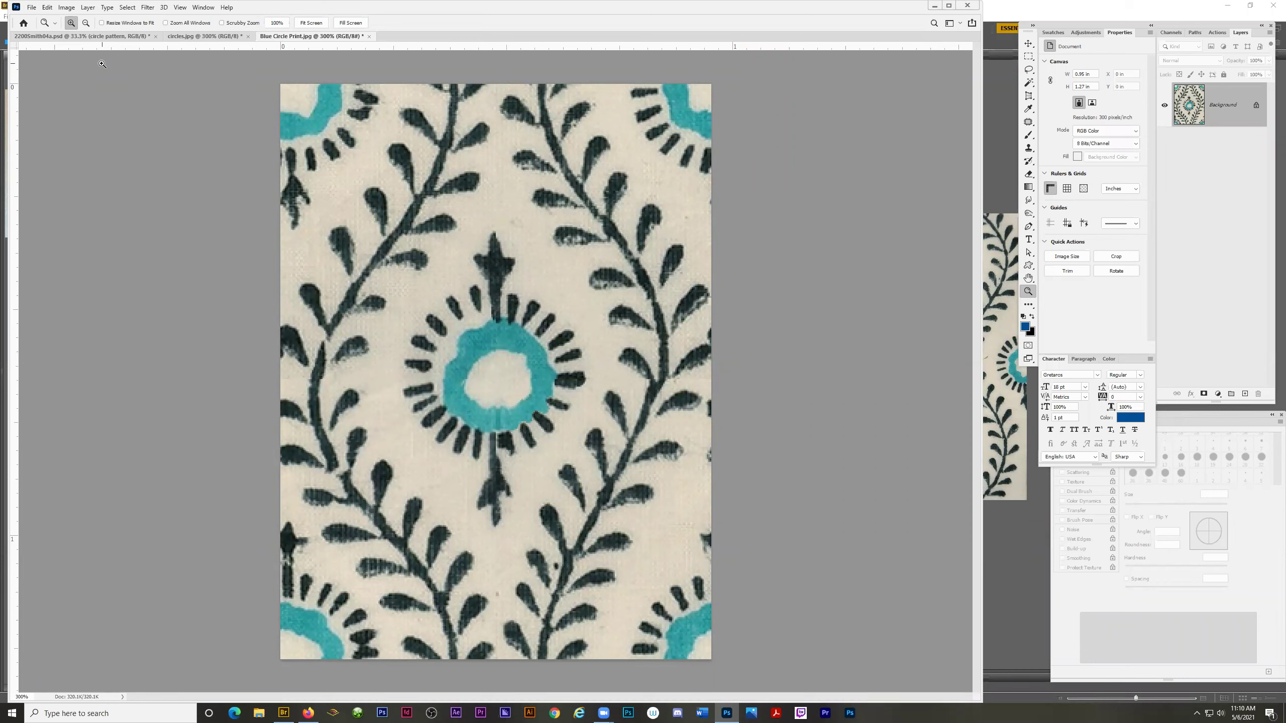
key("ctrl+a")
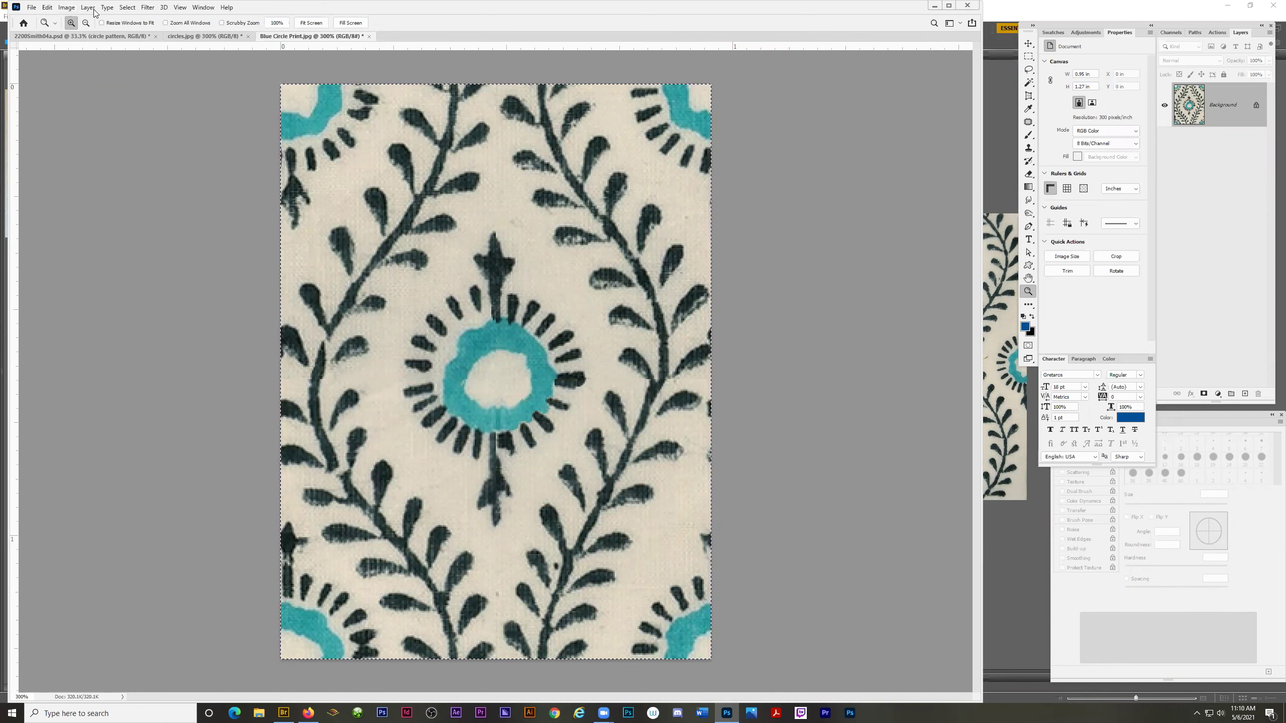
left_click(127, 7)
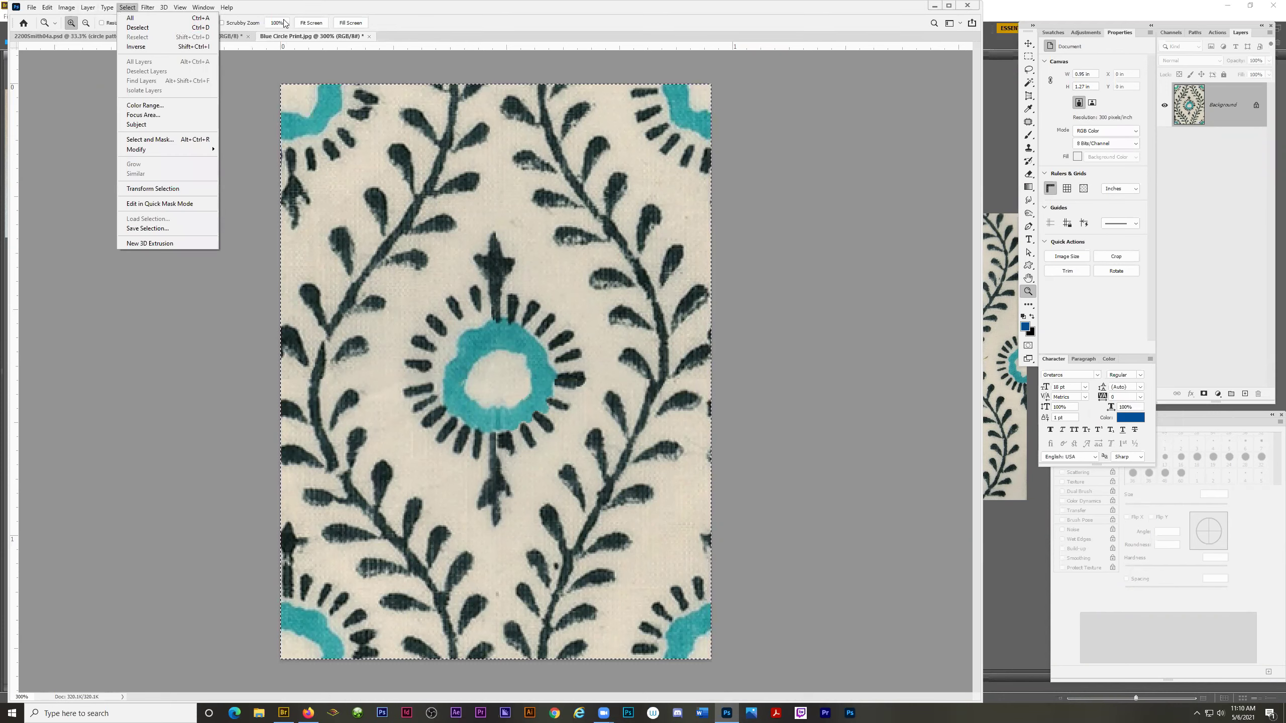
left_click(408, 23)
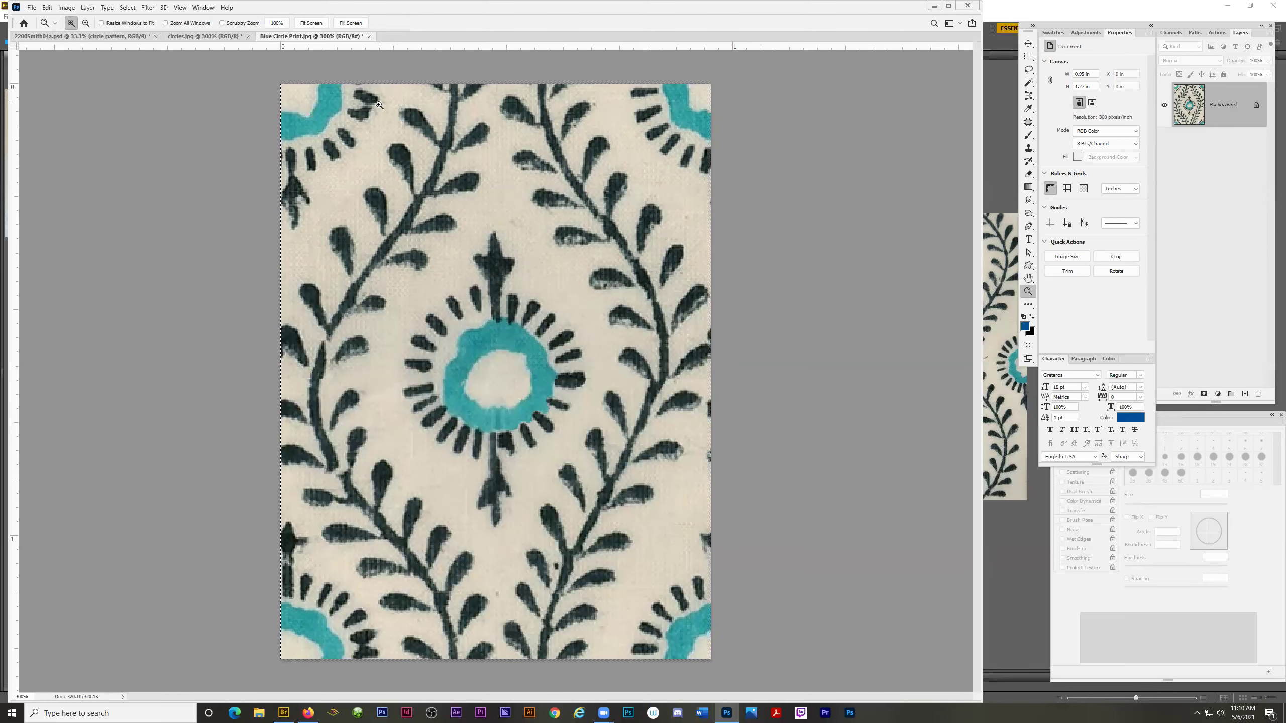
left_click(47, 7)
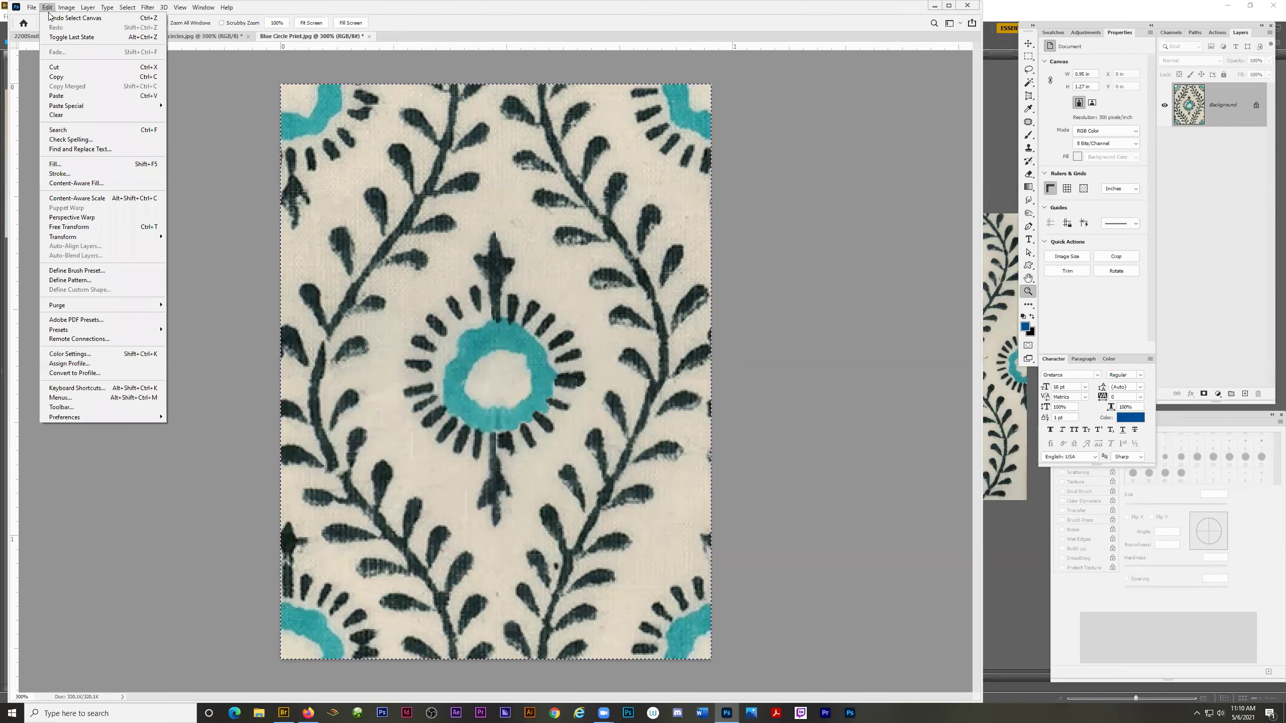
left_click(116, 285)
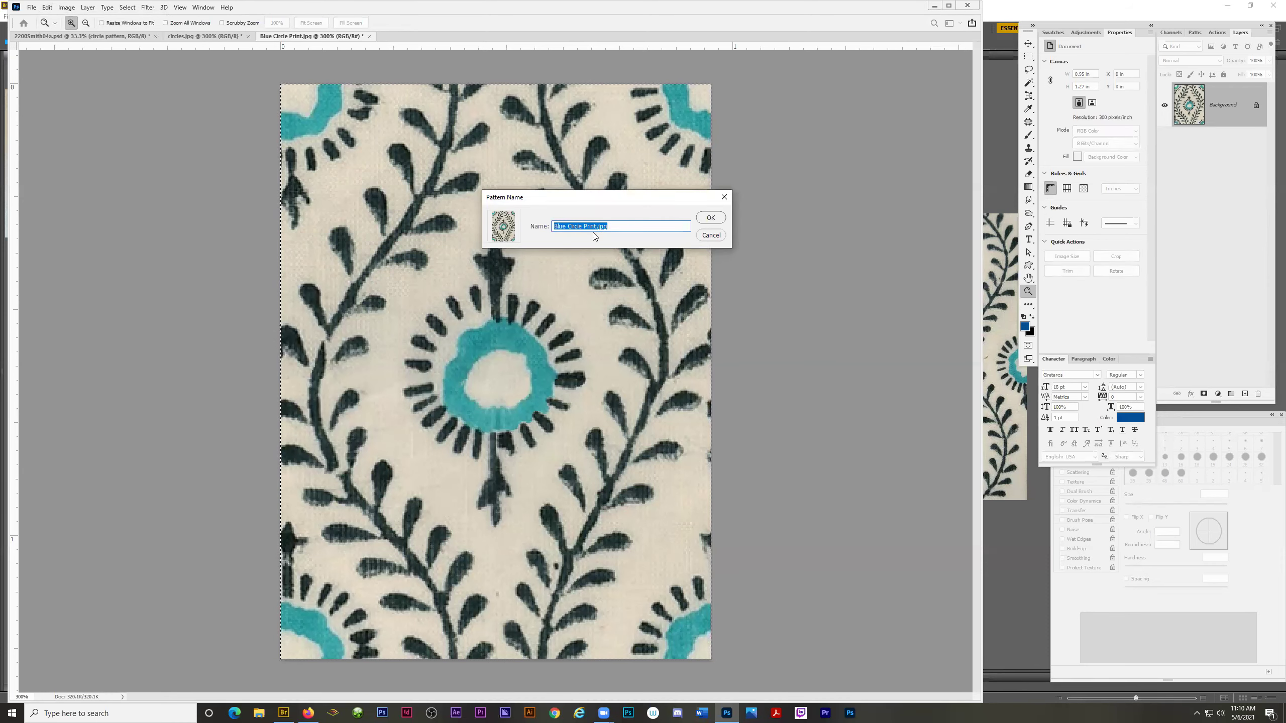
left_click(708, 218)
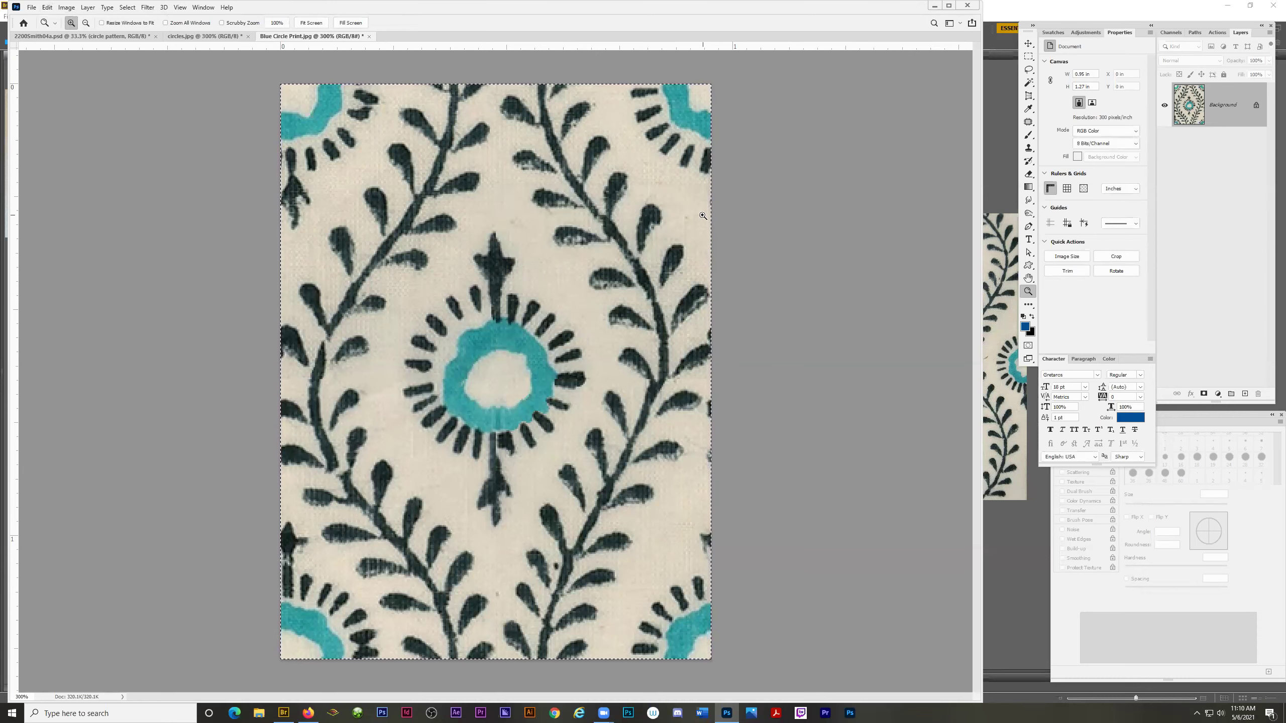
Switch to the presentation board document, float the layer list over the canvas, and add a layer named peacock to the pattern swatches group.
left_click(85, 36)
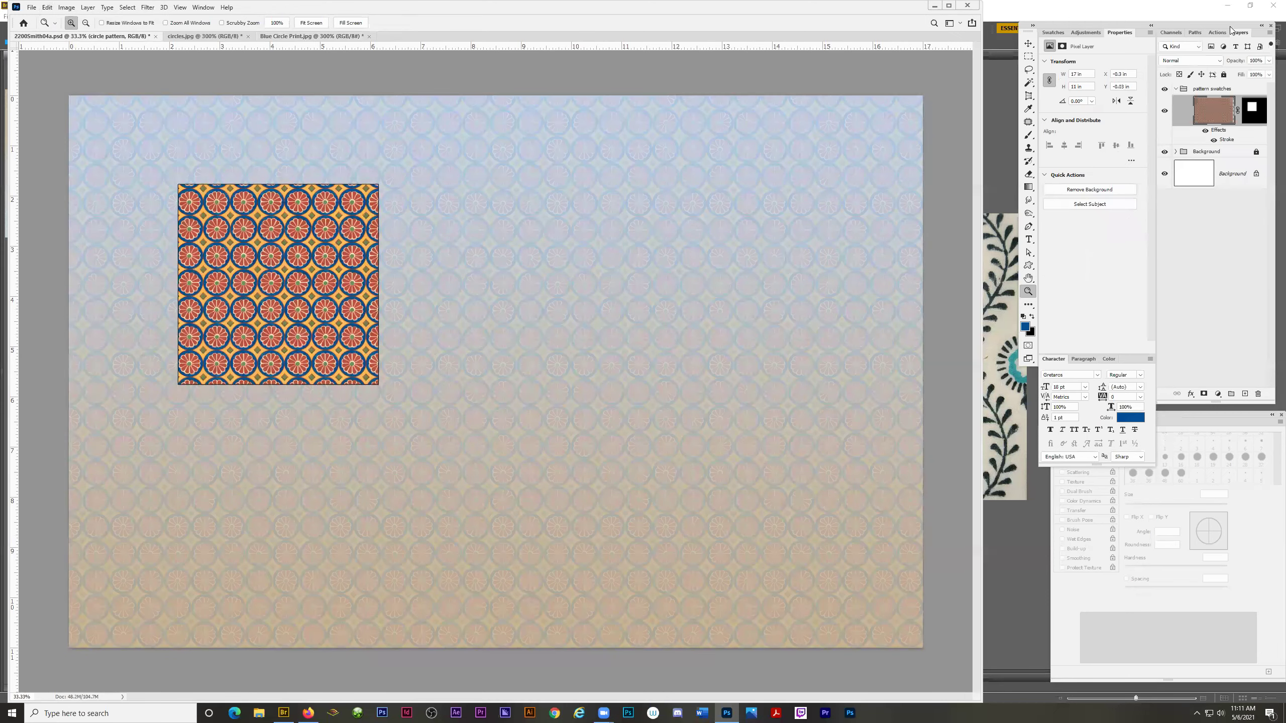
left_click_drag(1241, 35, 815, 186)
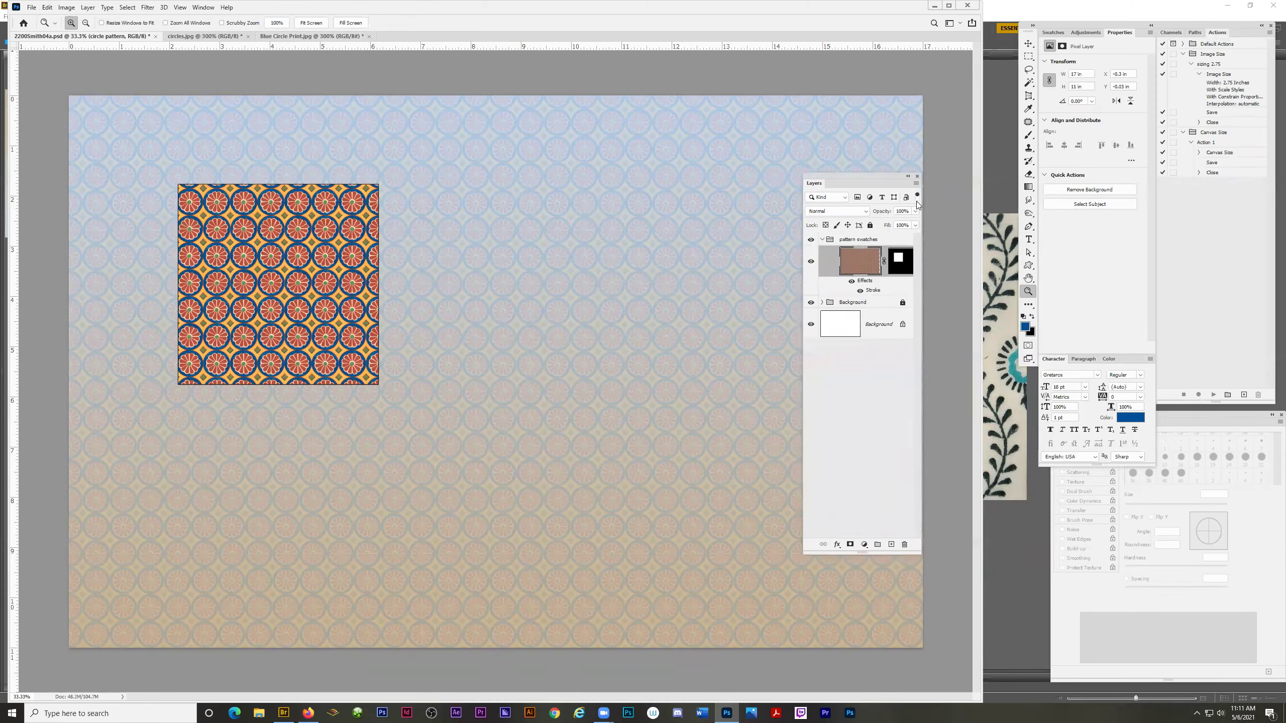
left_click(916, 184)
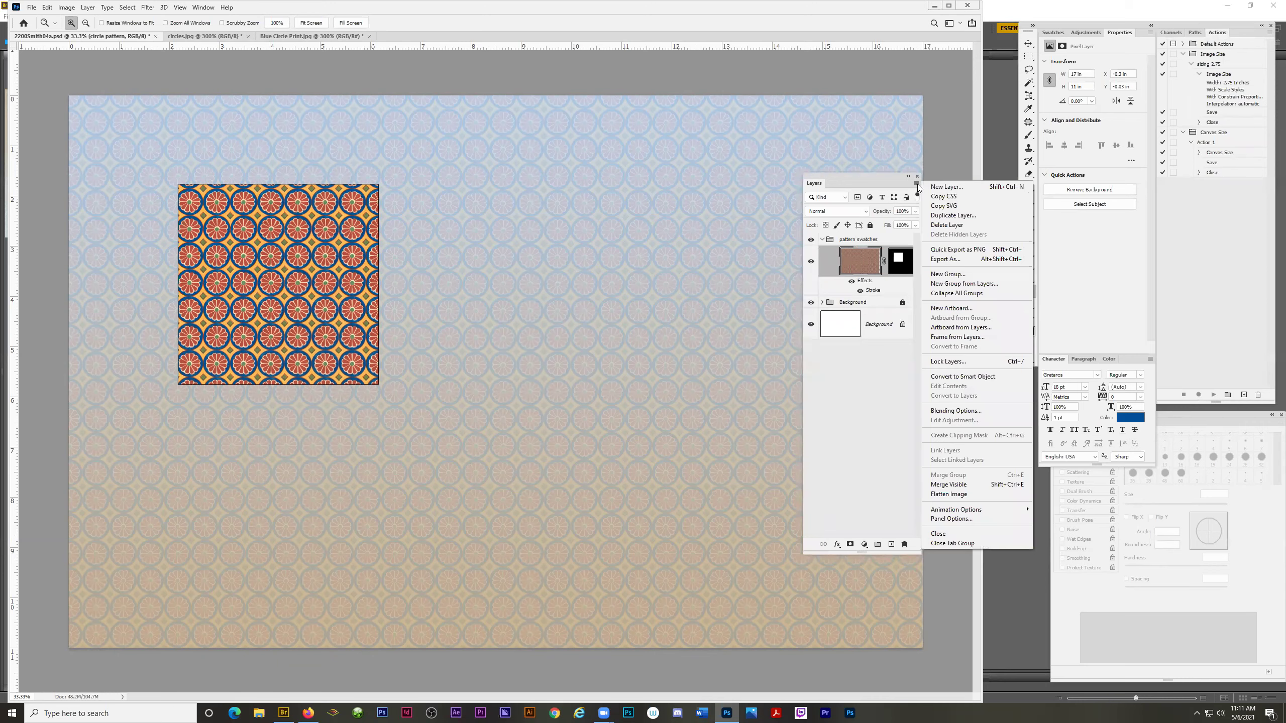
left_click(942, 189)
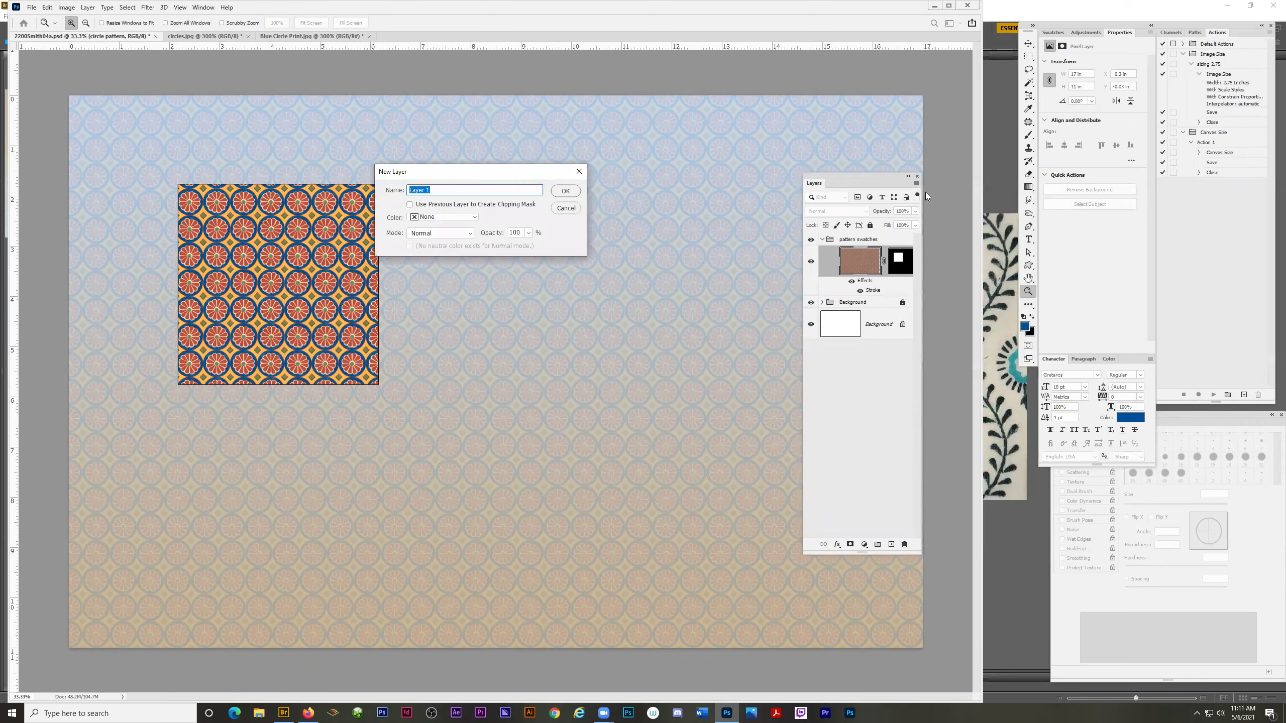
type("peacock")
key("Return")
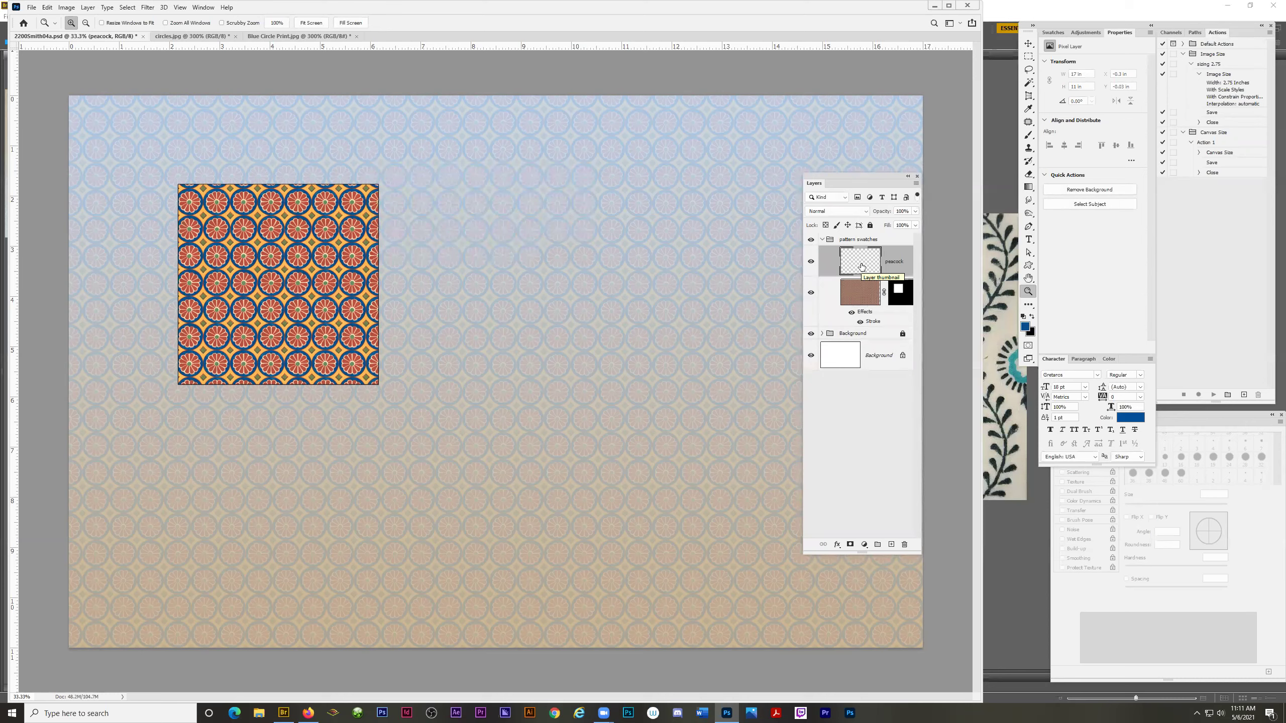
Fill the peacock layer with the newly defined Blue Circle Print pattern in Normal mode at 100% opacity.
left_click(47, 7)
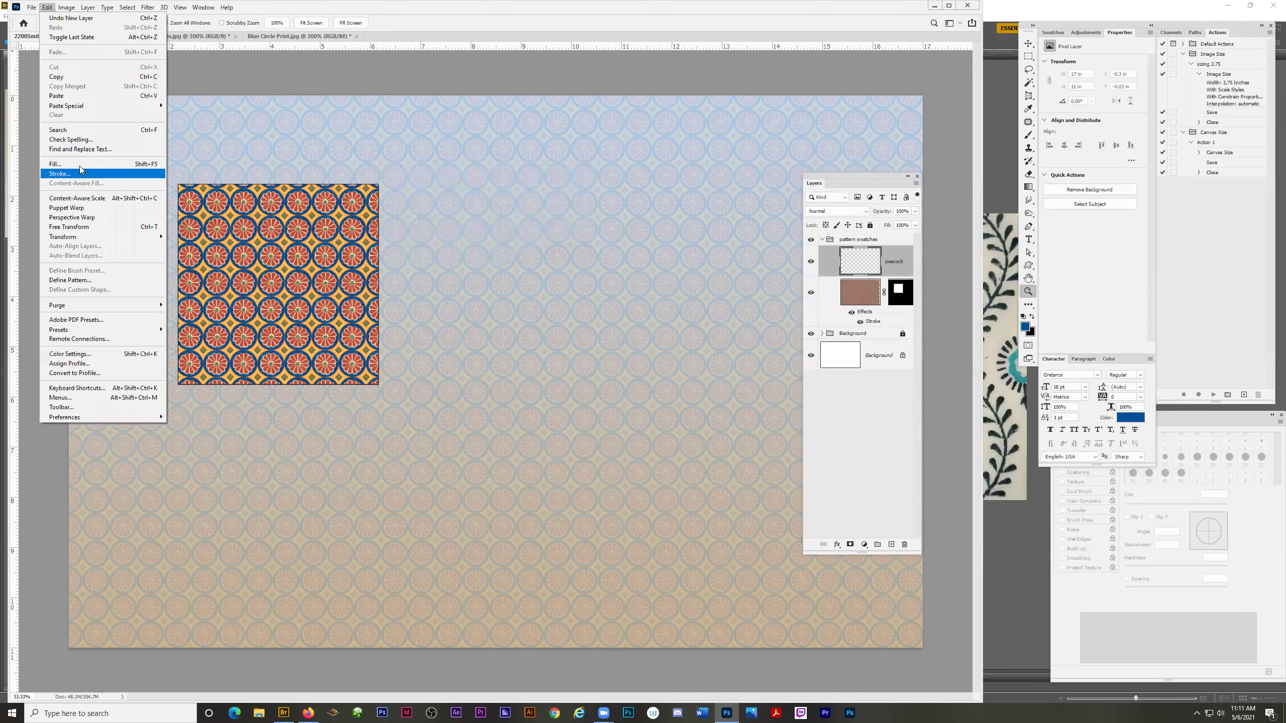
left_click(100, 164)
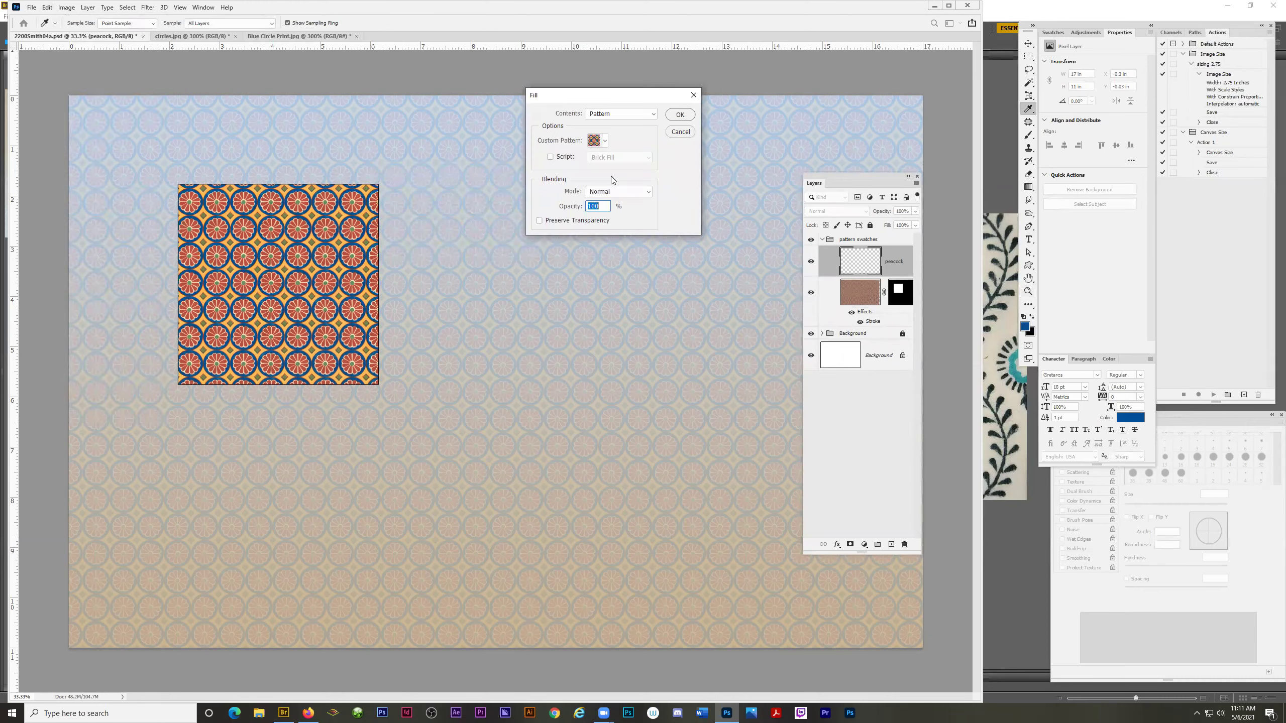
left_click(640, 116)
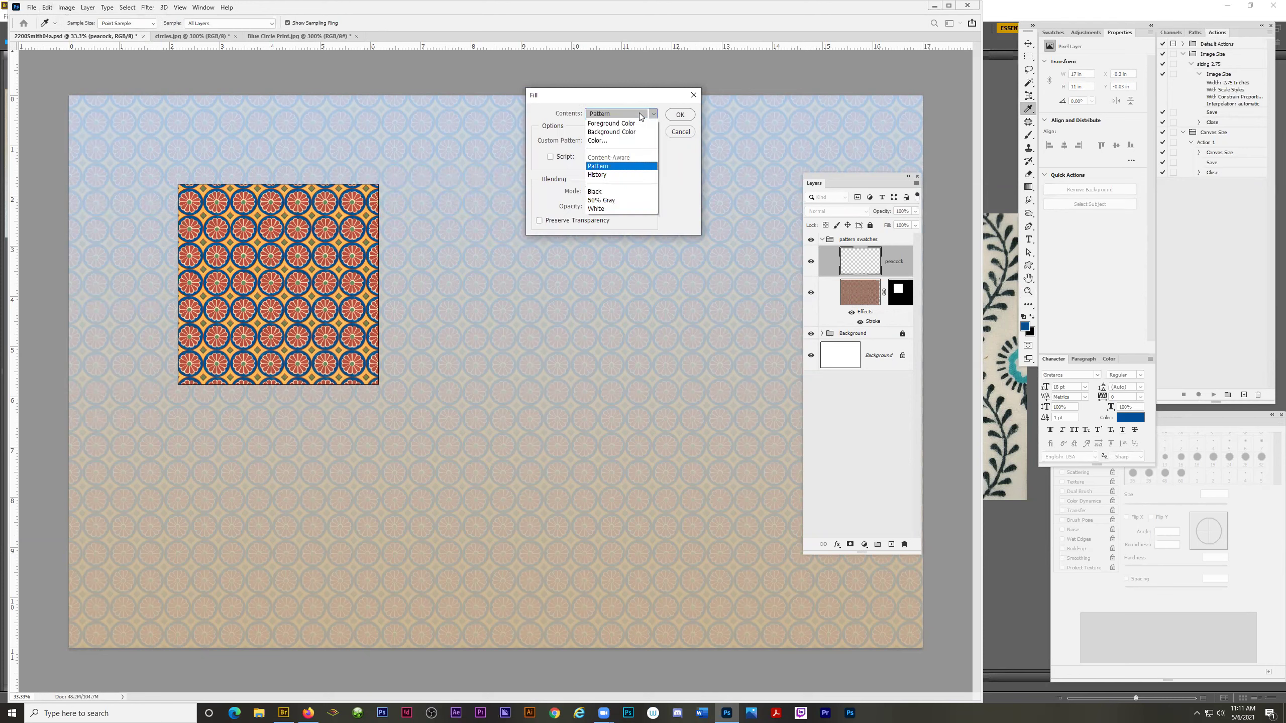
left_click(611, 168)
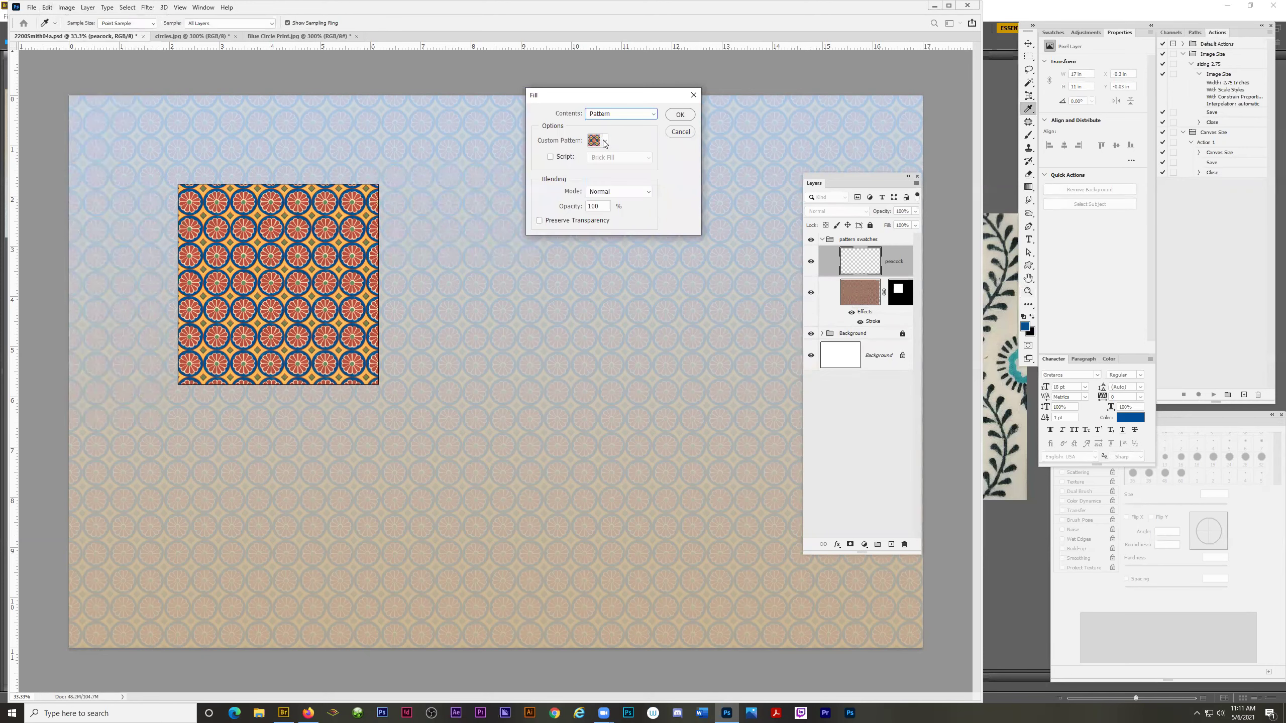
left_click(604, 141)
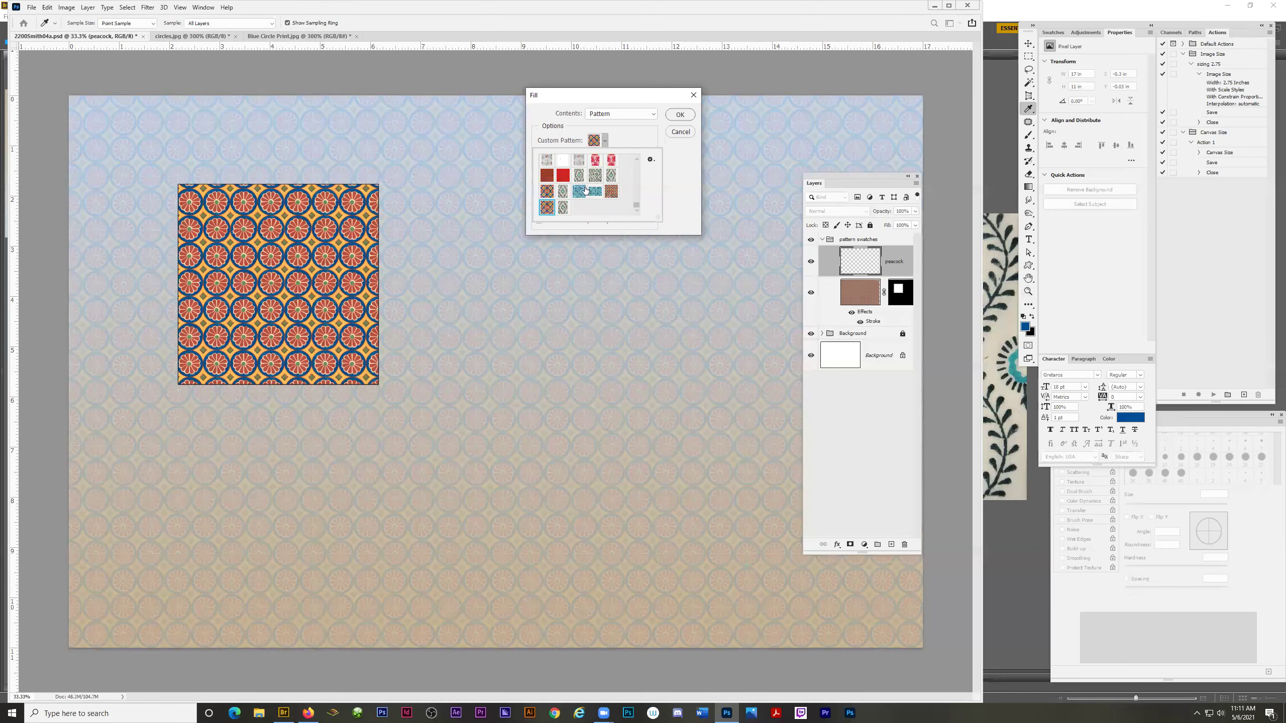
left_click(563, 207)
left_click(685, 155)
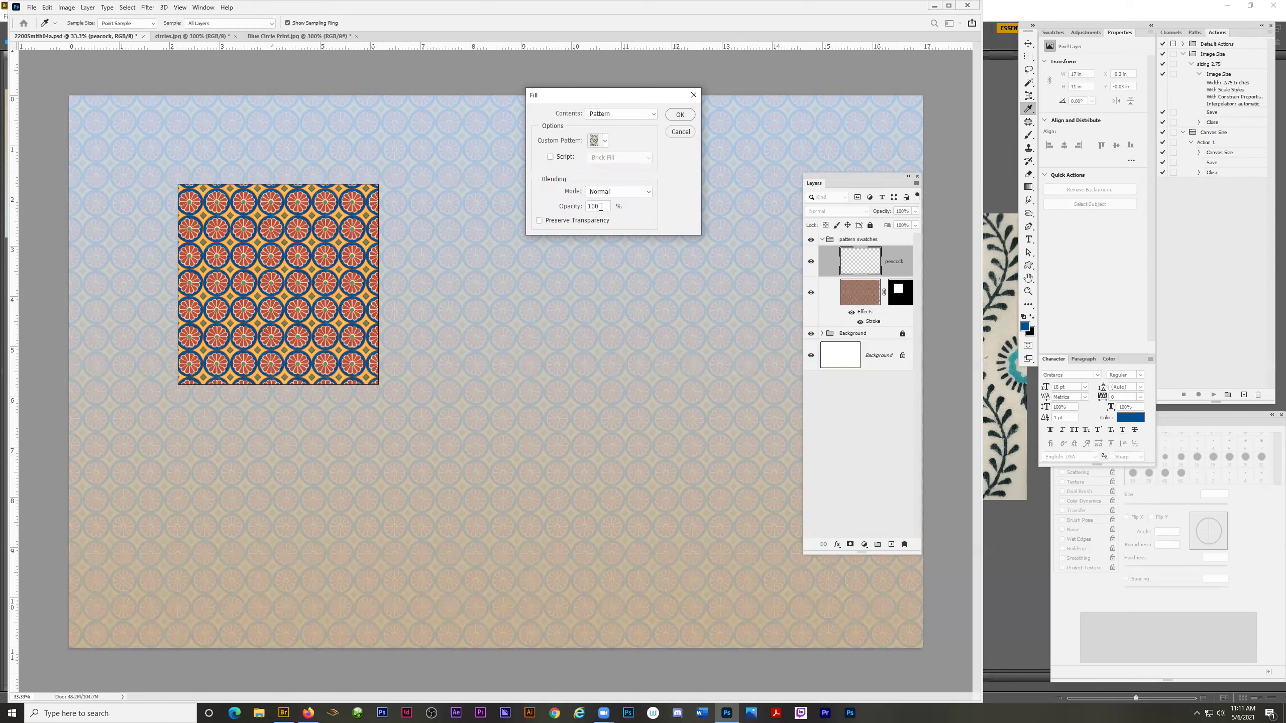
left_click(679, 115)
Examine the tiled vine-and-ring pattern across the board at several magnifications for visible seams between repeats.
key("z")
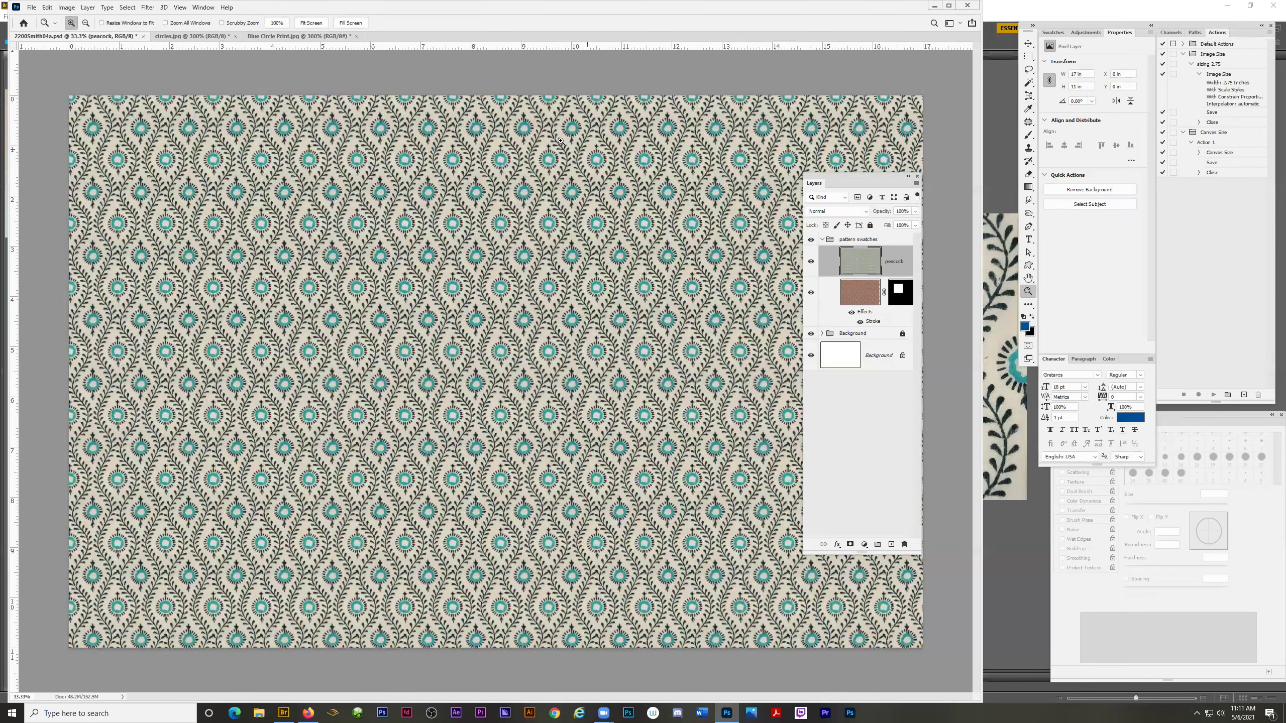
left_click(414, 322)
left_click(414, 322)
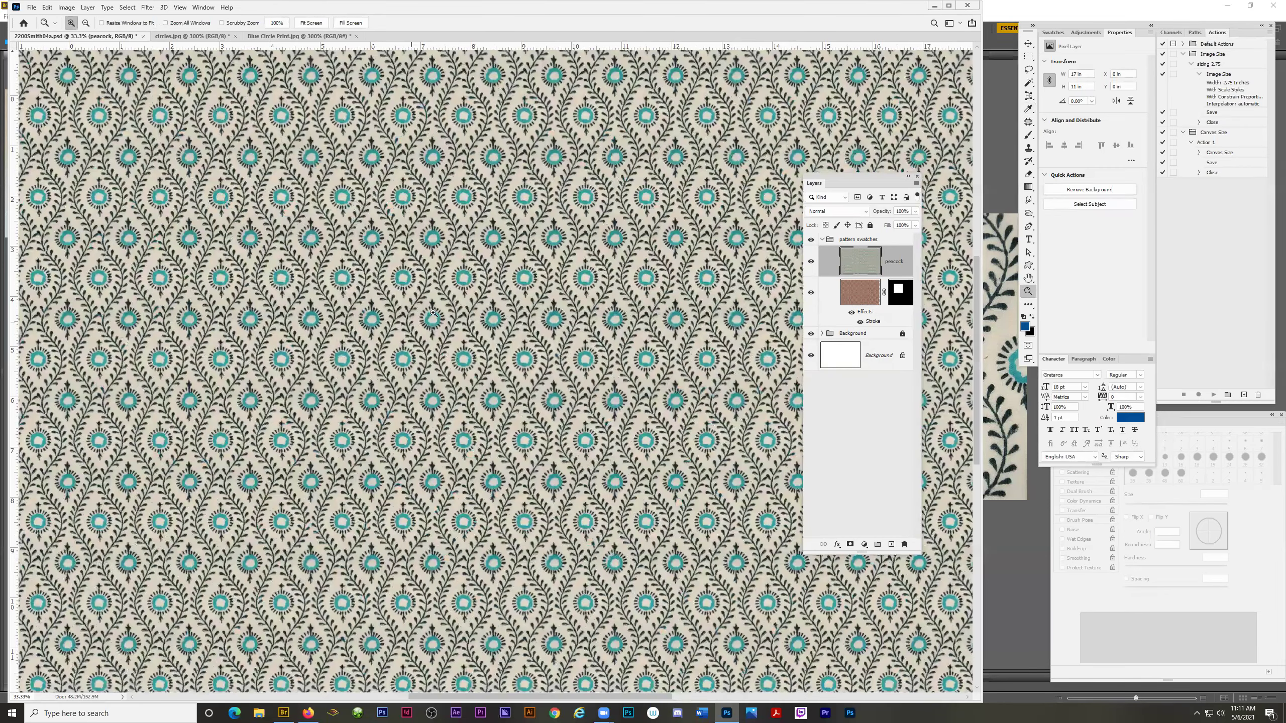
left_click(461, 324)
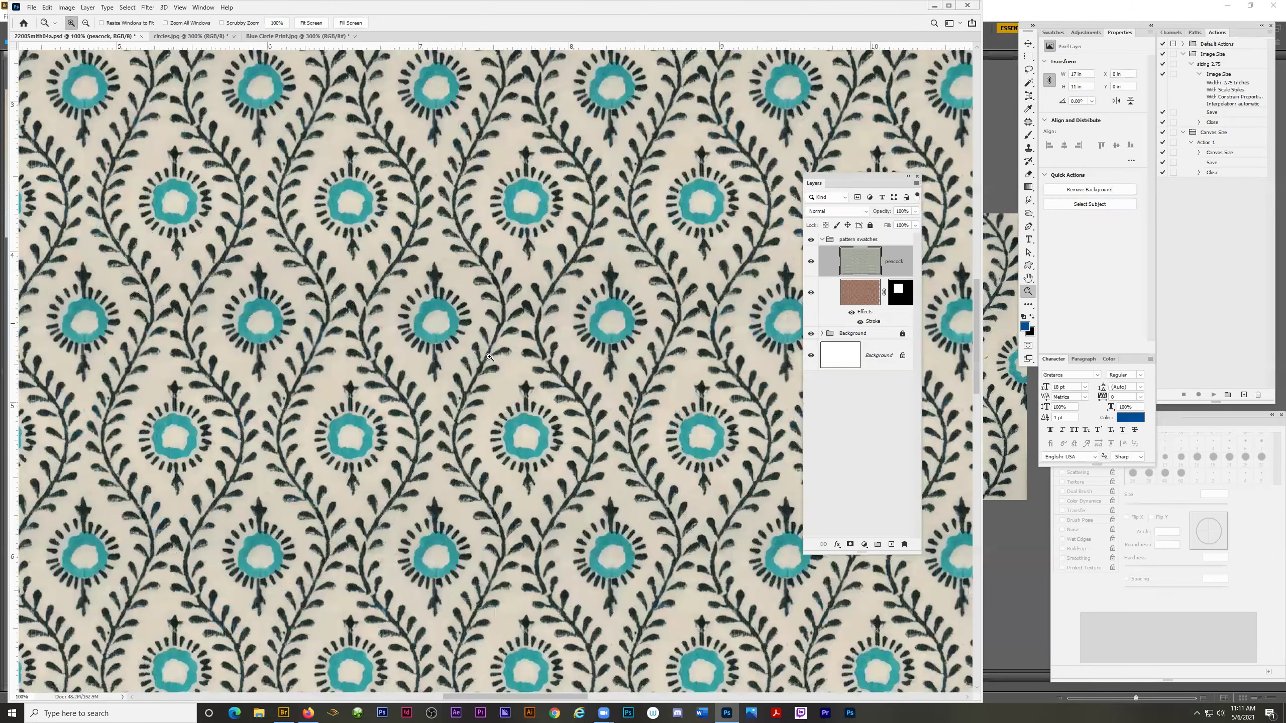
left_click(490, 357)
left_click(417, 344)
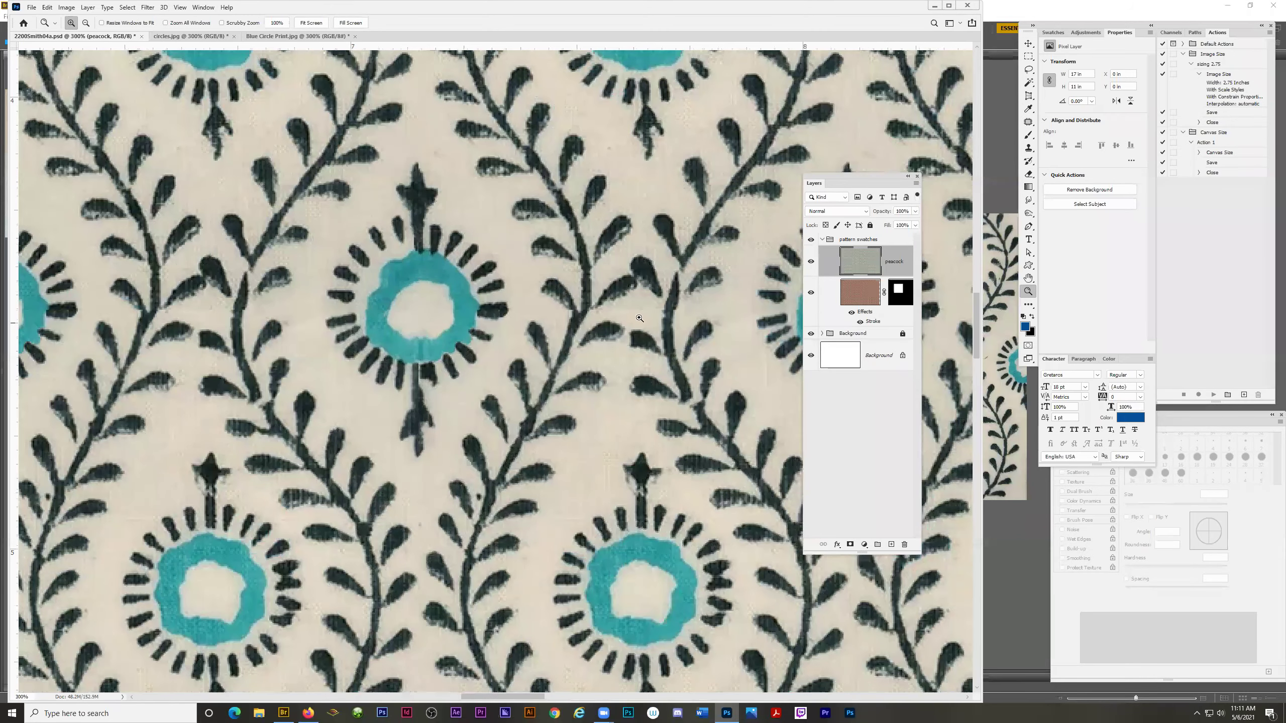
left_click(560, 350, "alt")
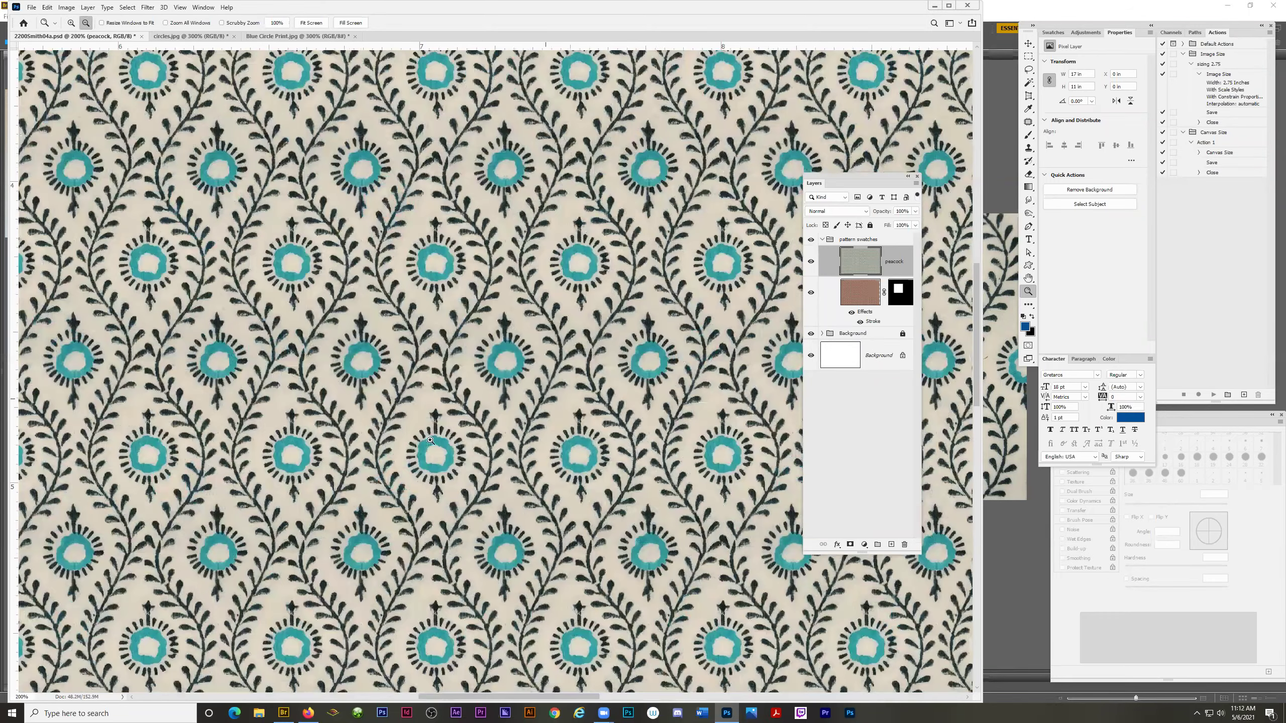
left_click(426, 495, "alt")
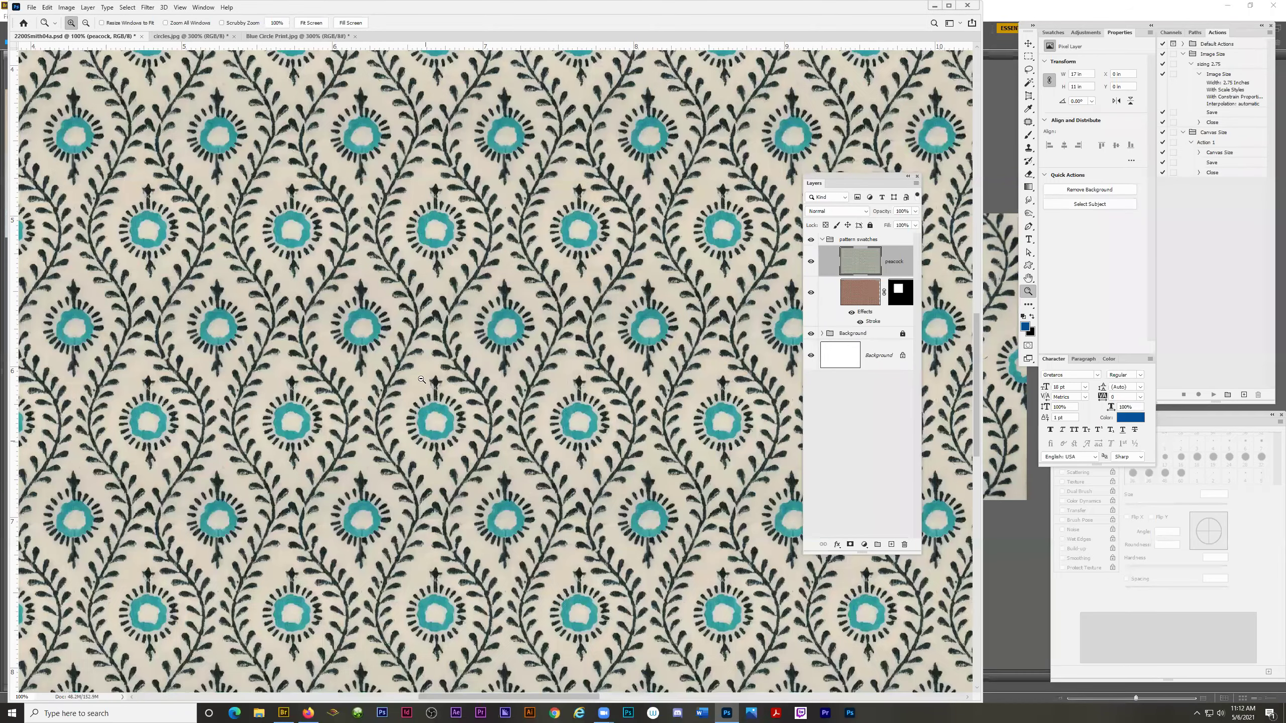
left_click(422, 379, "alt")
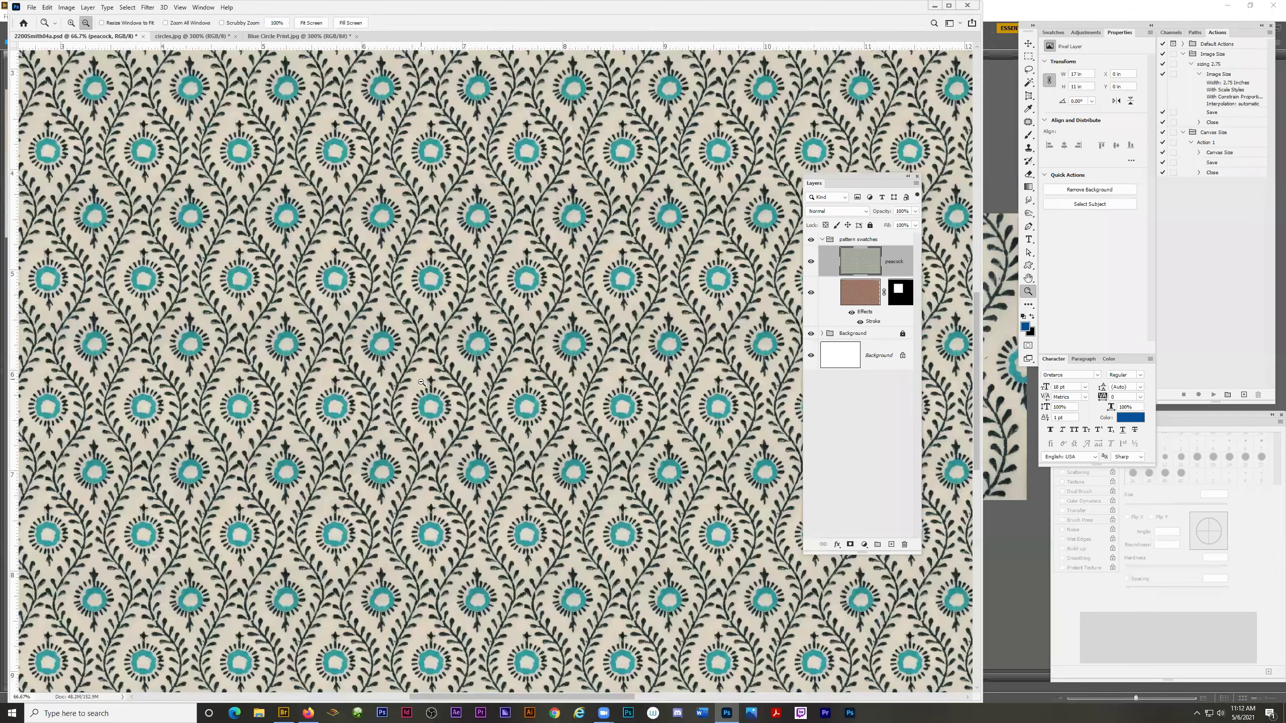
left_click(421, 386, "alt")
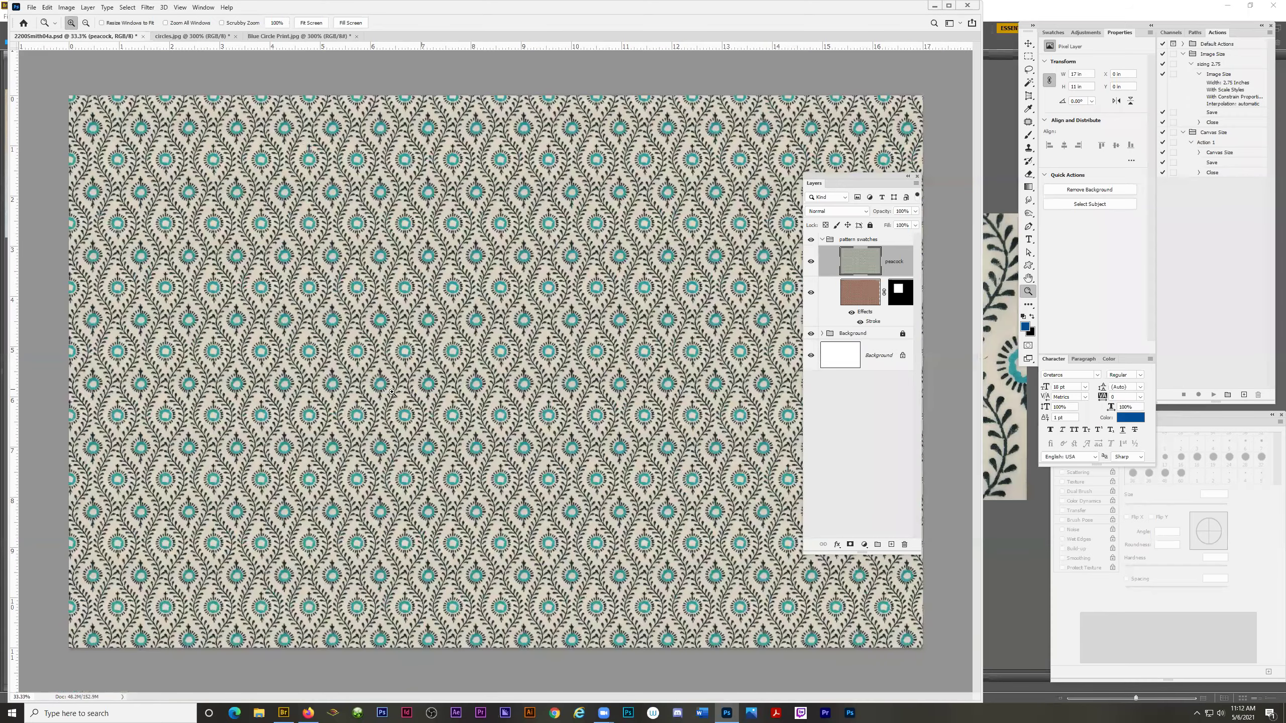
left_click(476, 297)
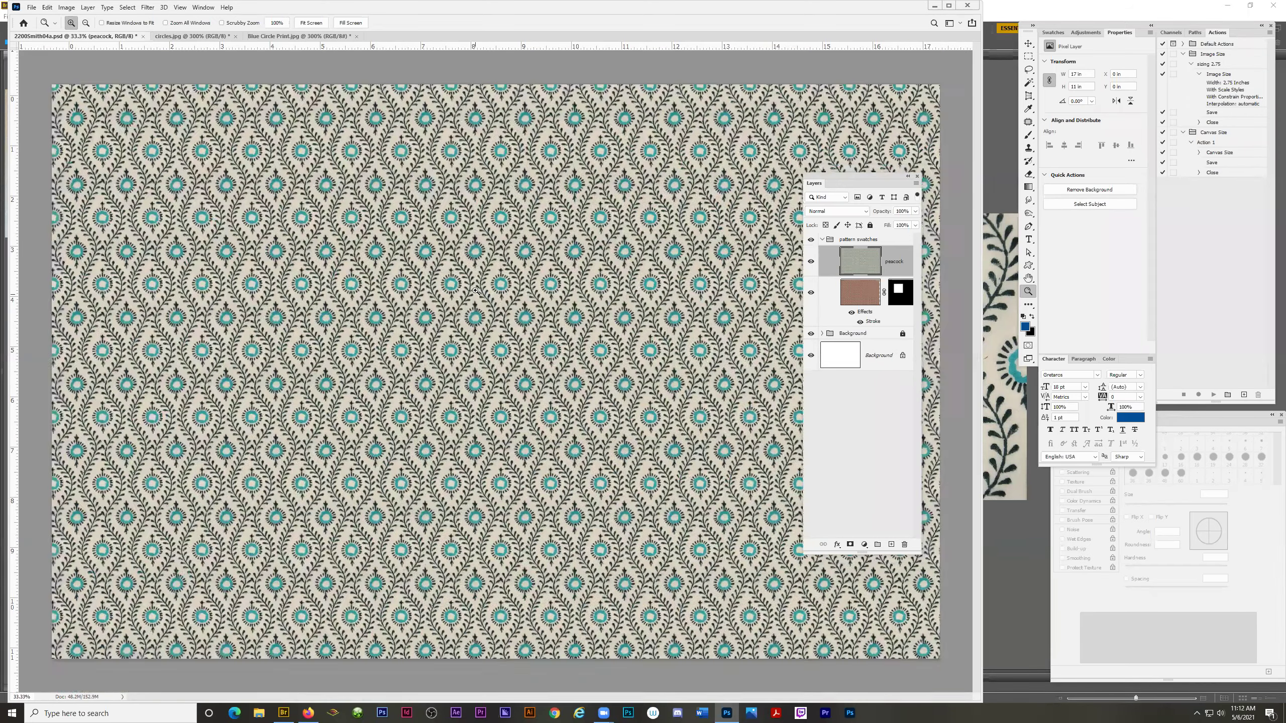
left_click_drag(474, 301, 474, 305)
left_click(474, 306)
left_click(477, 412)
left_click(477, 412, "alt")
left_click(477, 412, "alt")
left_click(477, 413, "alt")
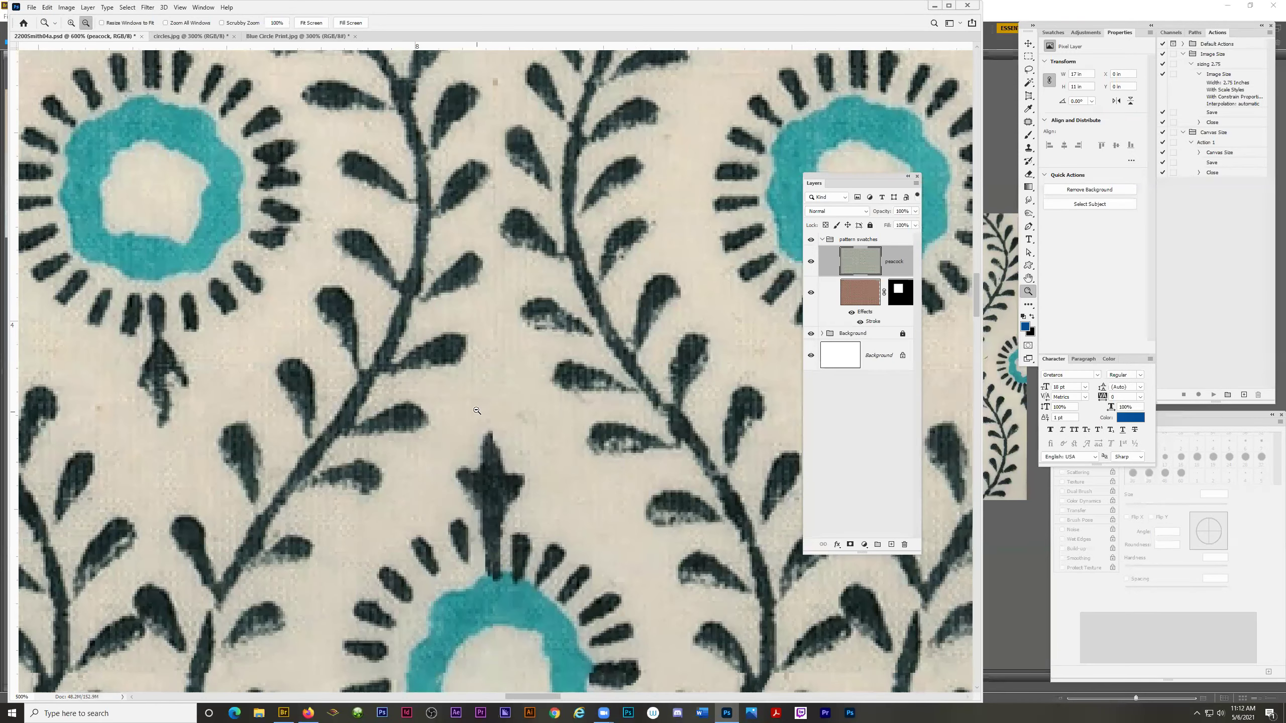
left_click(477, 412, "alt")
left_click(477, 413, "alt")
left_click(477, 411, "alt")
left_click(476, 411, "alt")
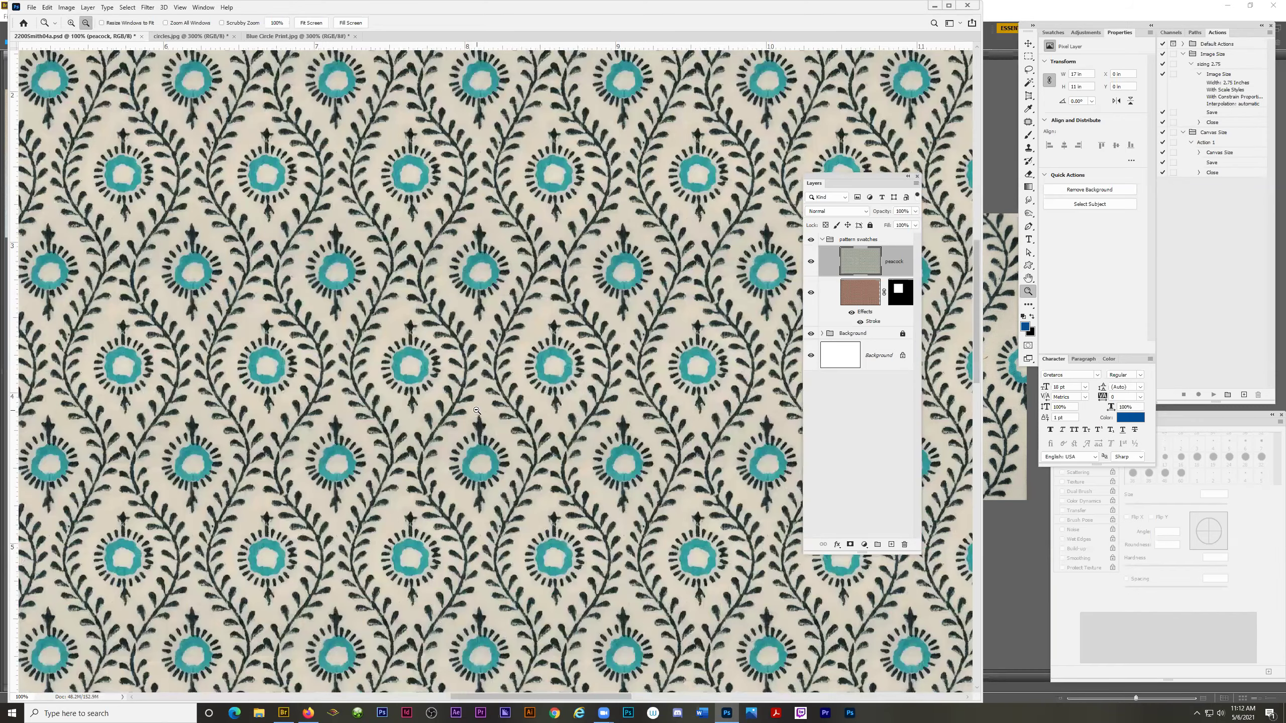
left_click(477, 411, "alt")
left_click(477, 411, "alt")
left_click(477, 411, "alt")
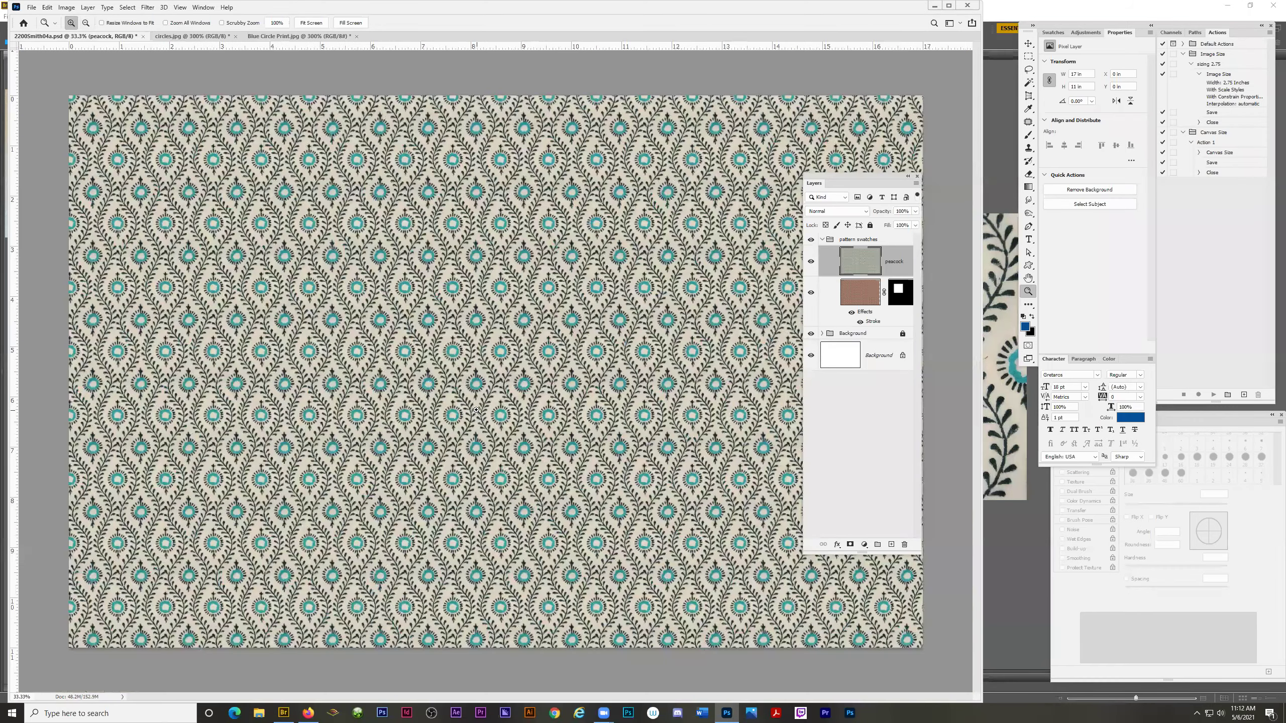
left_click(503, 329, "alt")
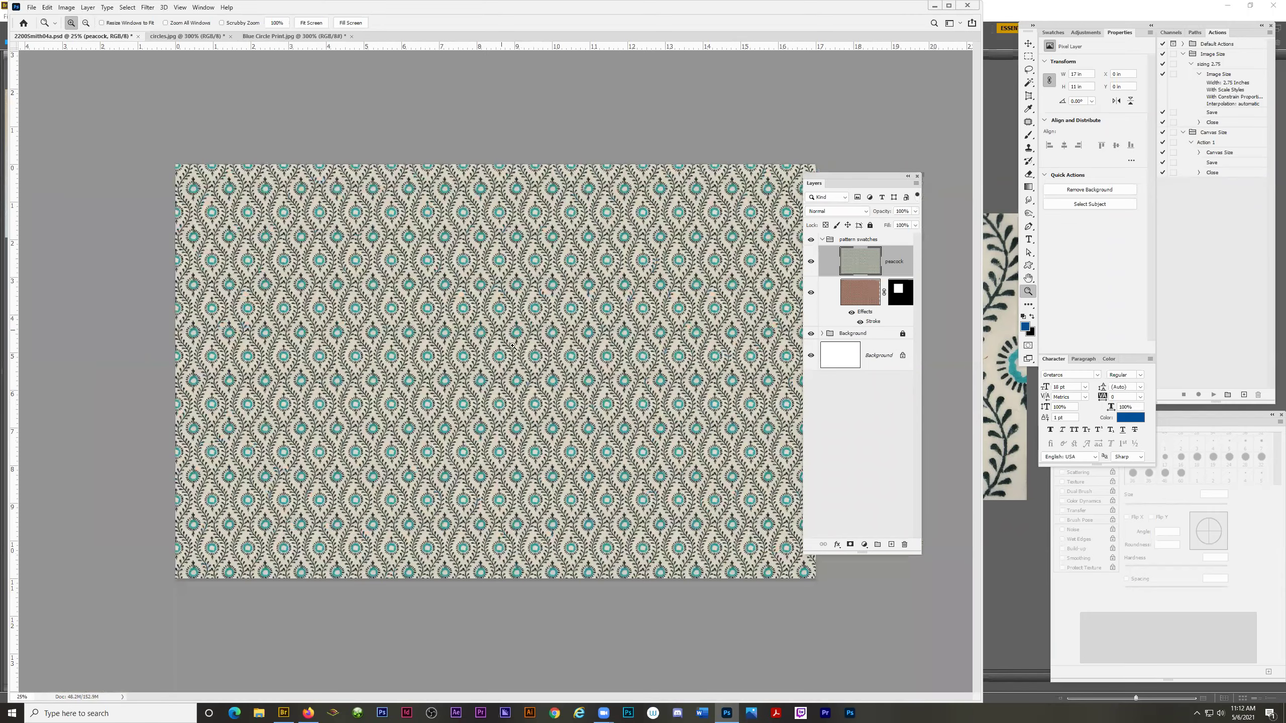
Inspect the peacock fill from the whole board down to a single turquoise flower ring for flaws in the repeat.
left_click(512, 345)
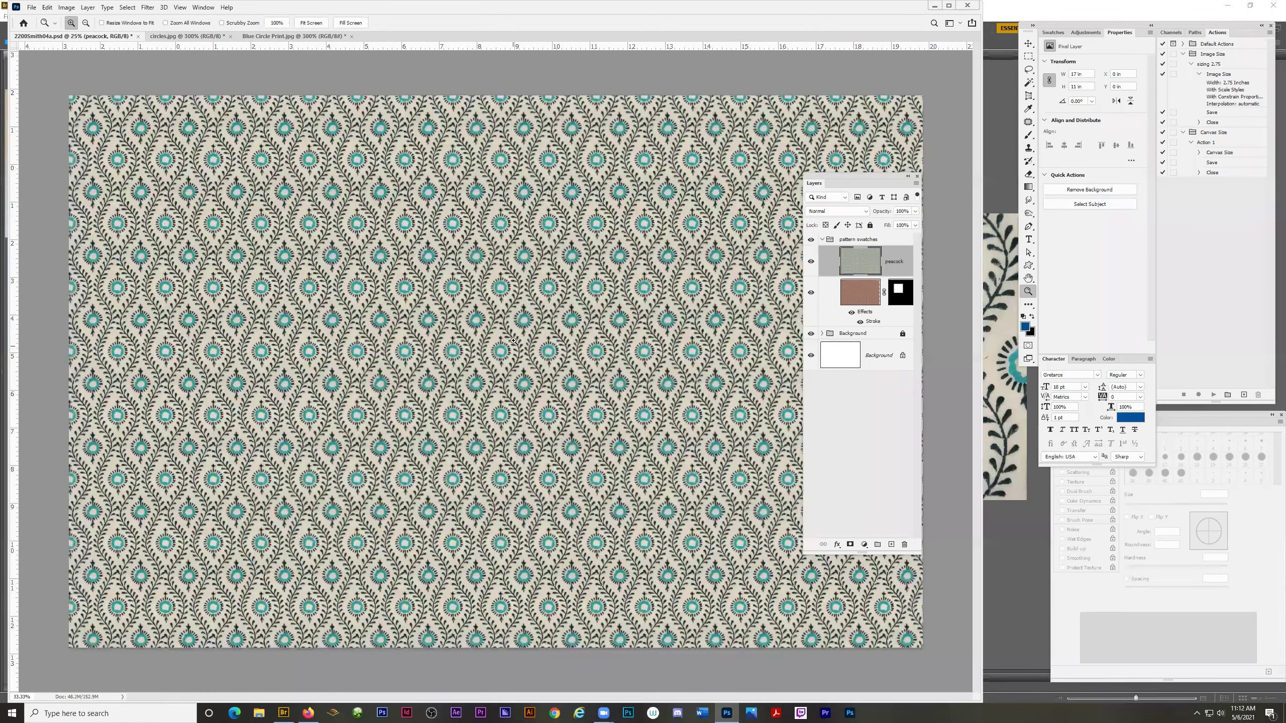
left_click(513, 345)
left_click(513, 345)
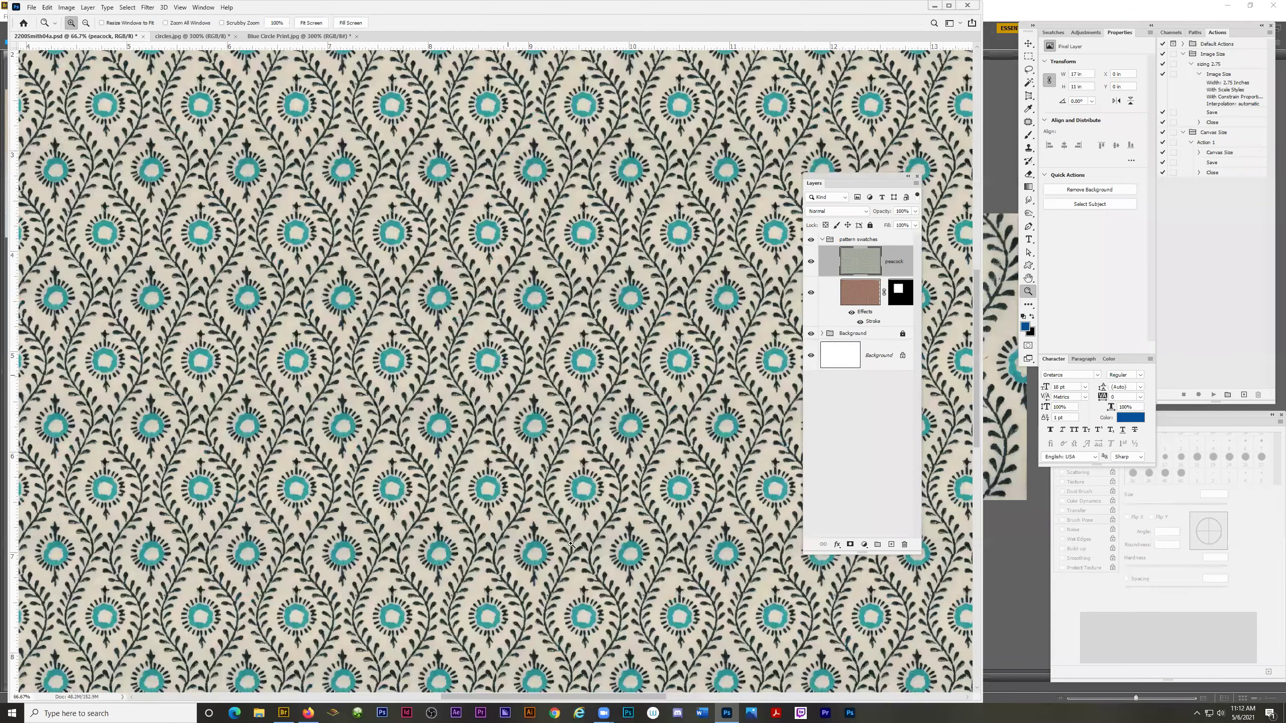
scroll(514, 700, "left", 5)
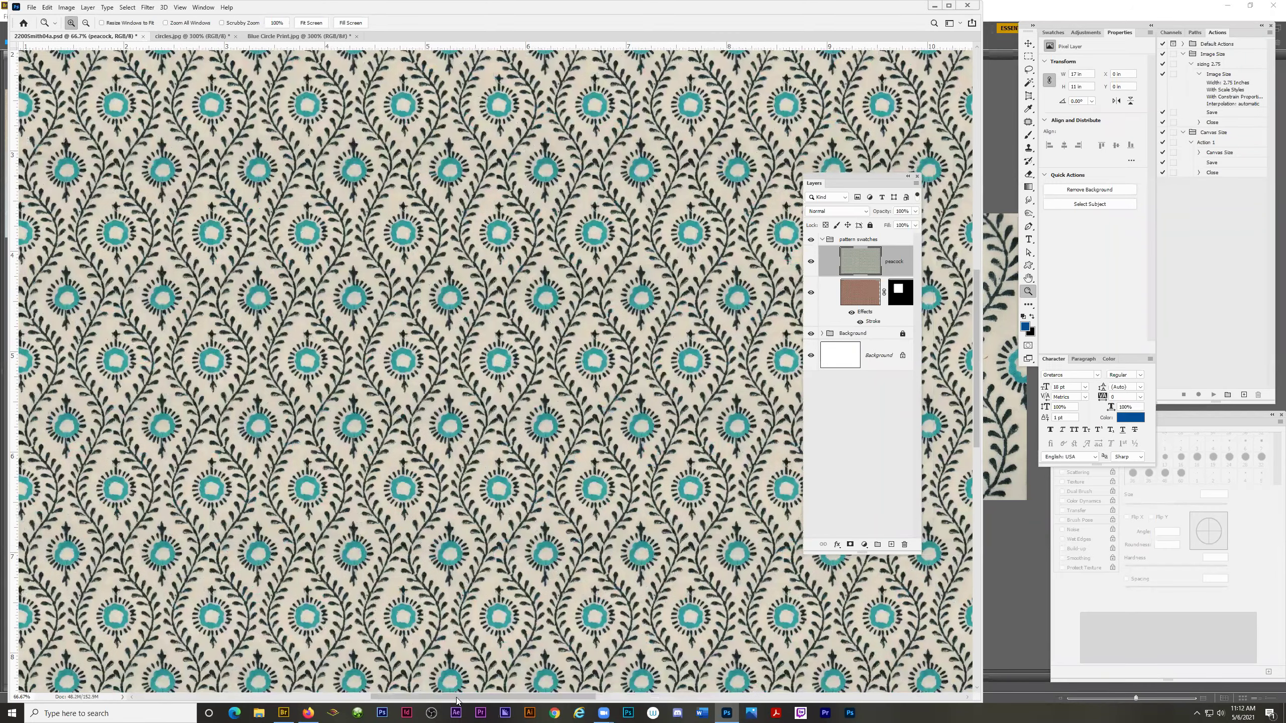
scroll(506, 702, "right", 10)
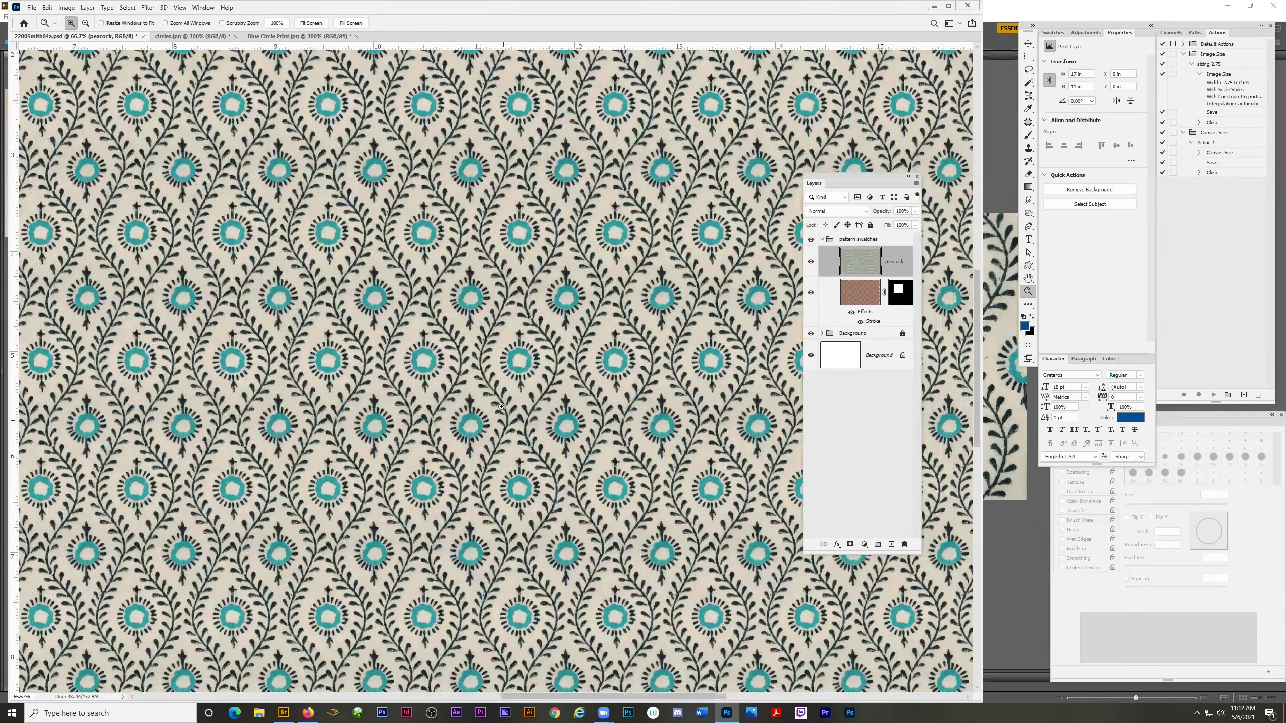
left_click_drag(505, 317, 536, 372)
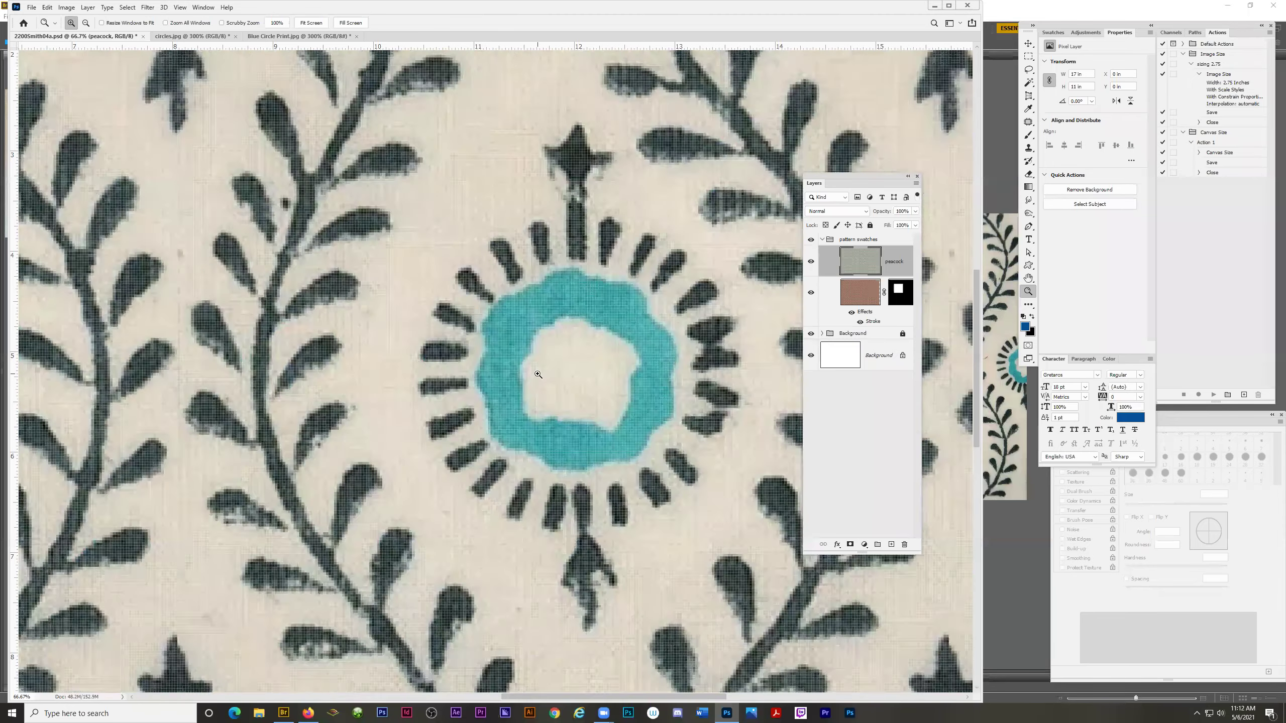
scroll(539, 230, "up", 3)
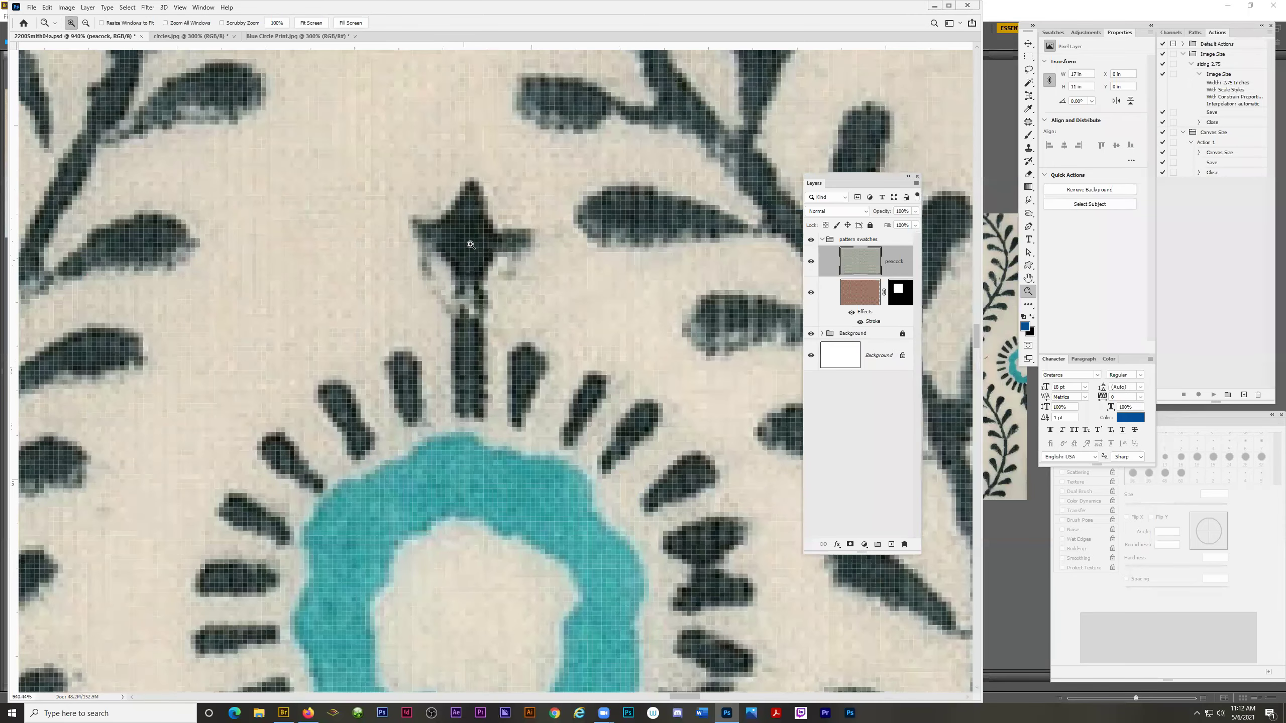
Compare the star-tipped ring motif with its surrounding repeats, working back out to a view of the whole board.
left_click(435, 276, "alt")
left_click(442, 264, "alt")
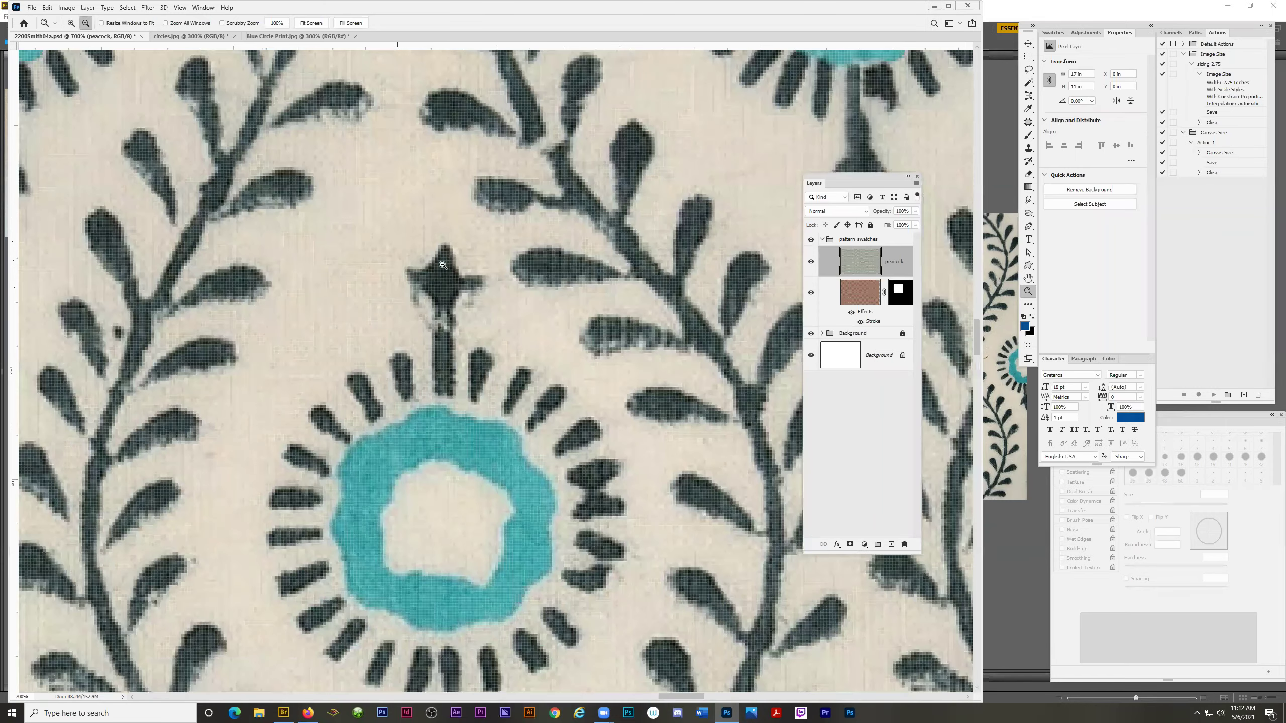
left_click(400, 388, "alt")
left_click(403, 380, "alt")
left_click(405, 369, "alt")
left_click(411, 355, "alt")
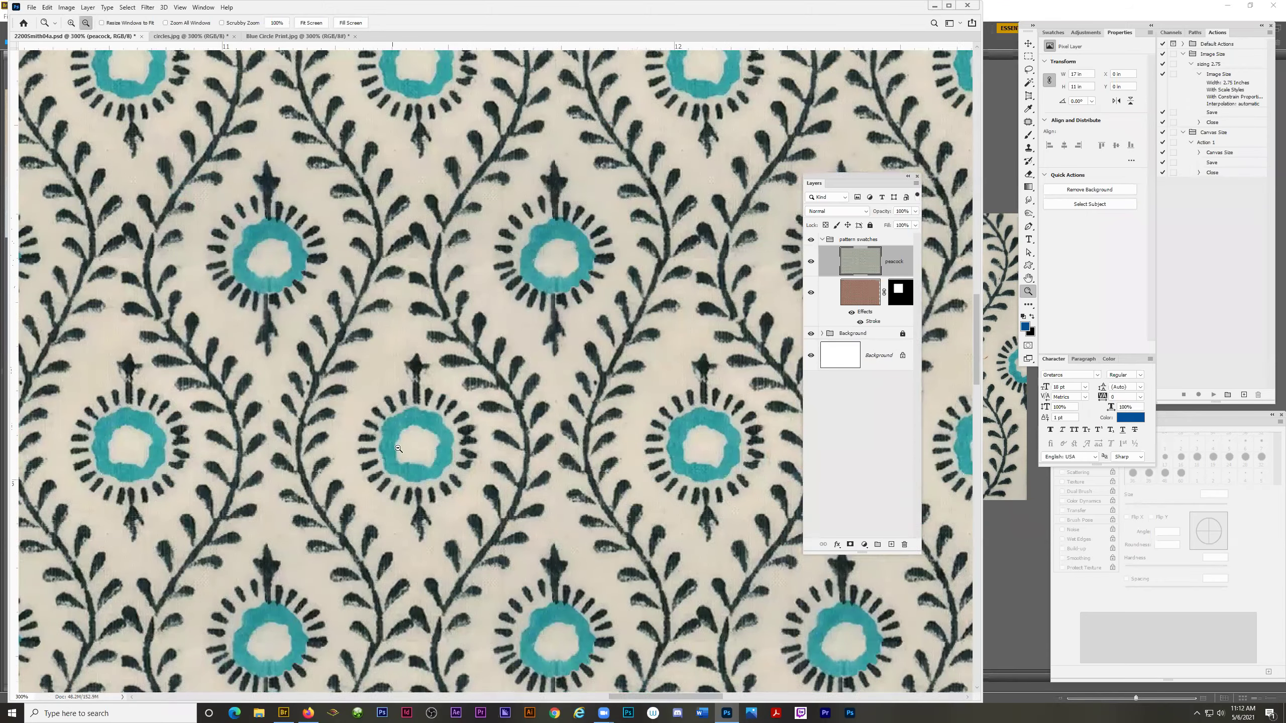
left_click(393, 432, "alt")
left_click(403, 456, "alt")
left_click(404, 455, "alt")
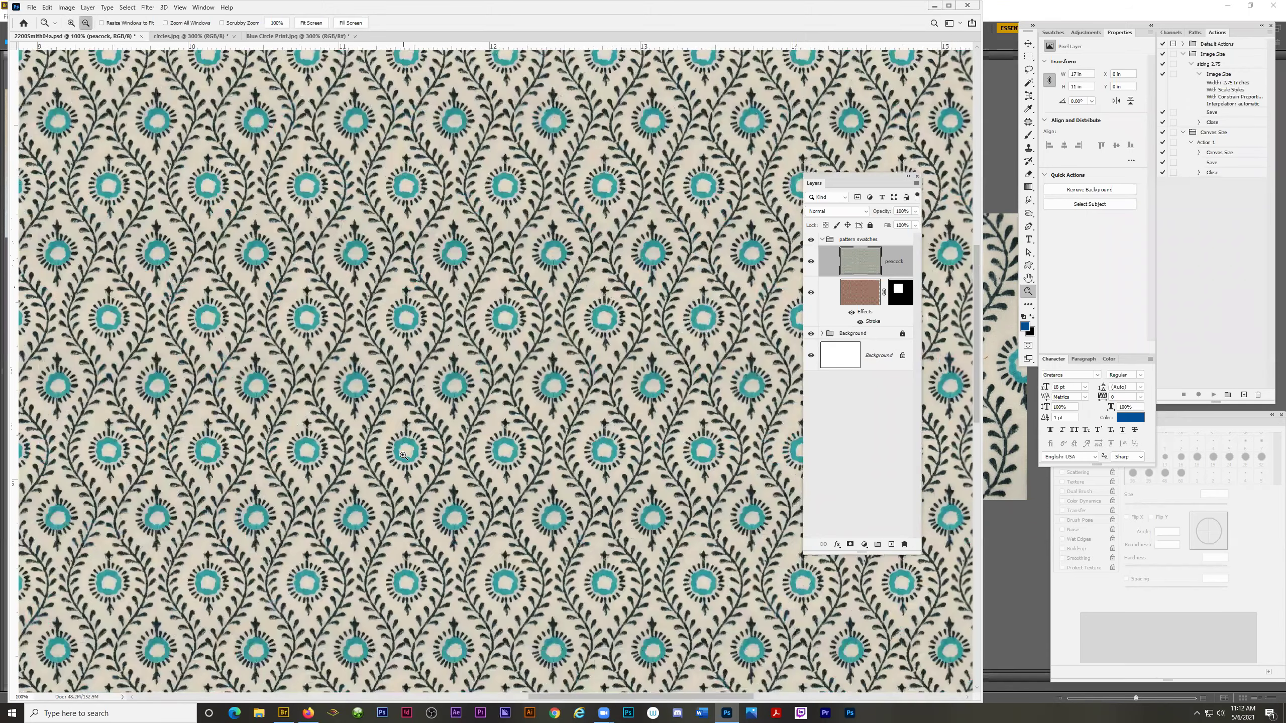
left_click(403, 456, "alt")
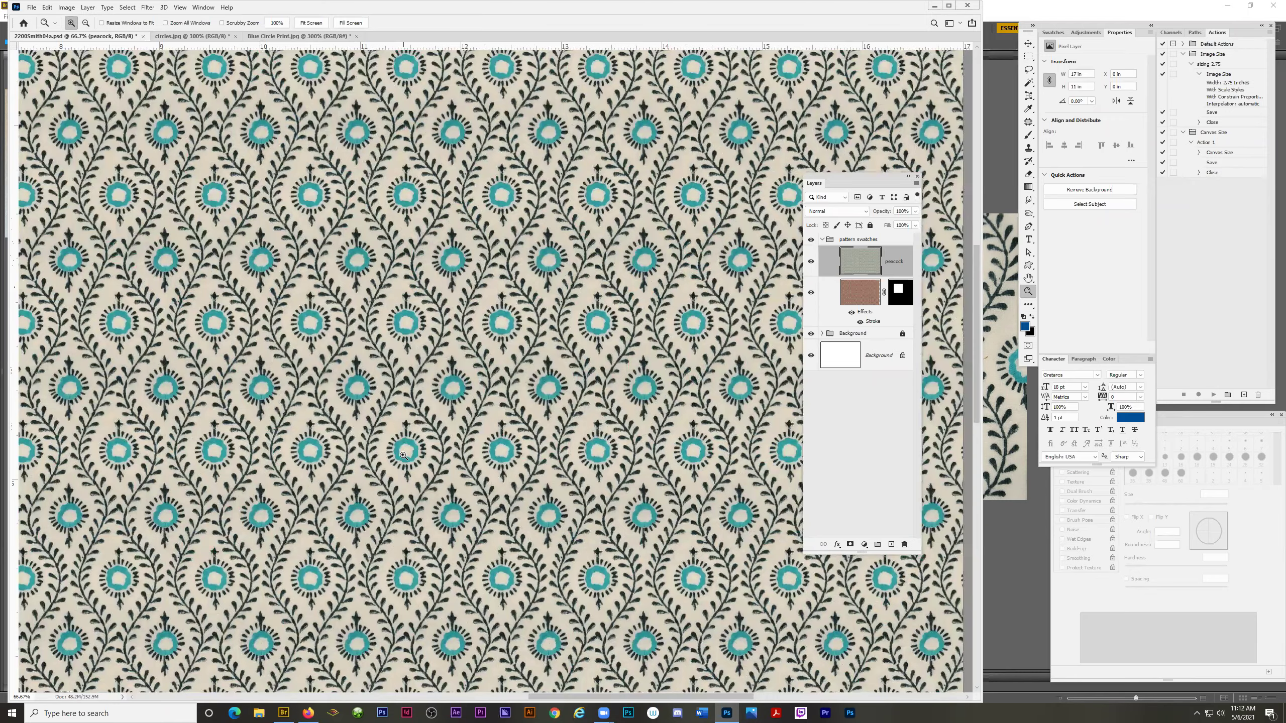
left_click(404, 456, "alt")
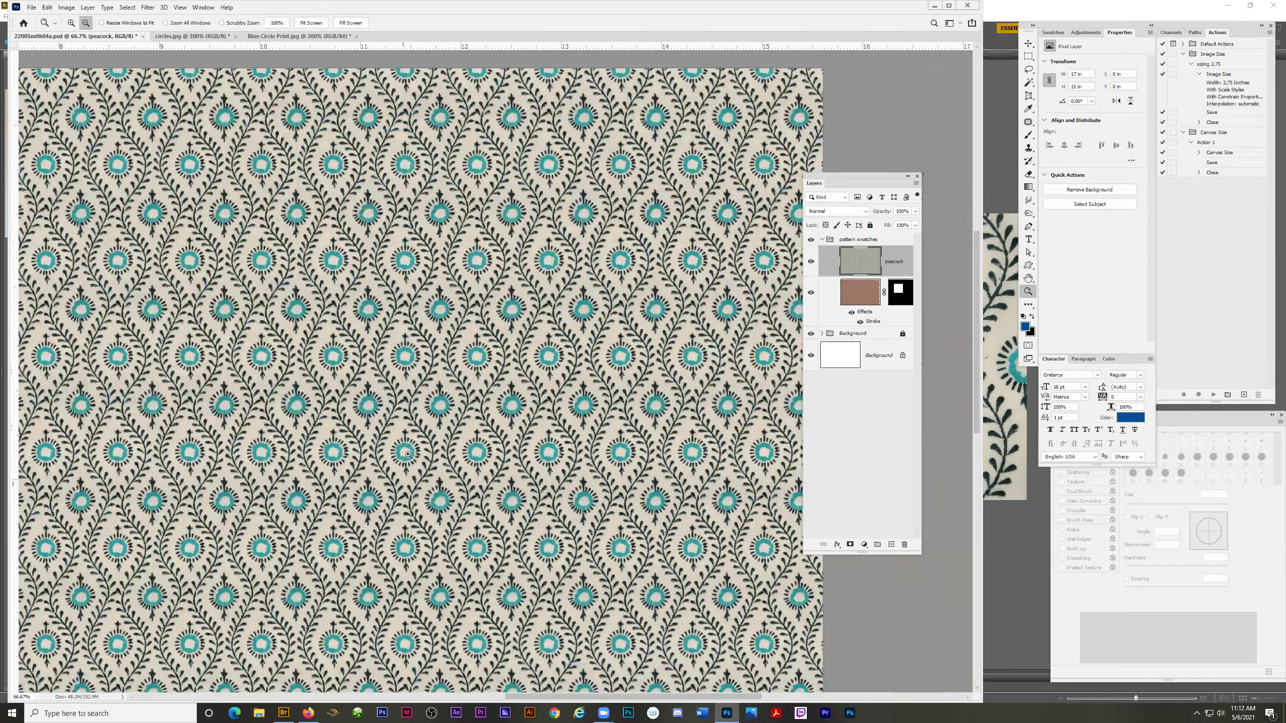
left_click(403, 458, "alt")
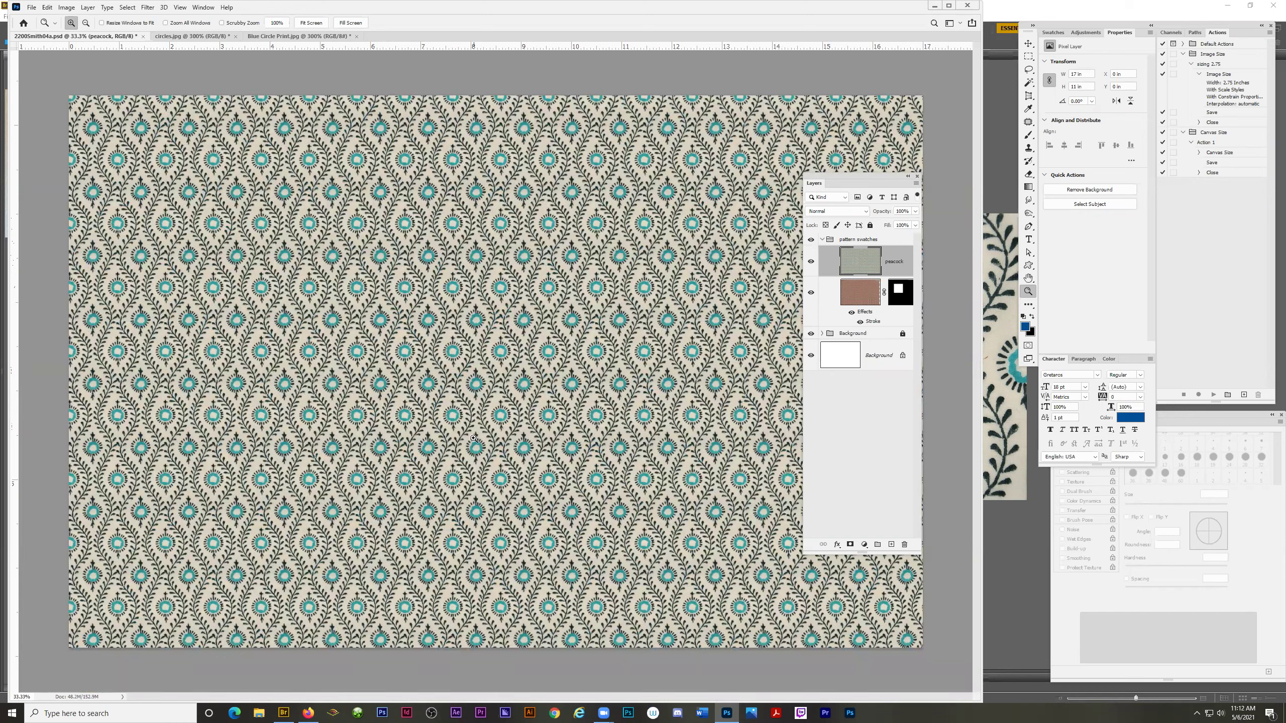
Mask the peacock layer to a fixed-size 4 in by 4 in square placed below and beside the circles swatch.
left_click(1028, 57)
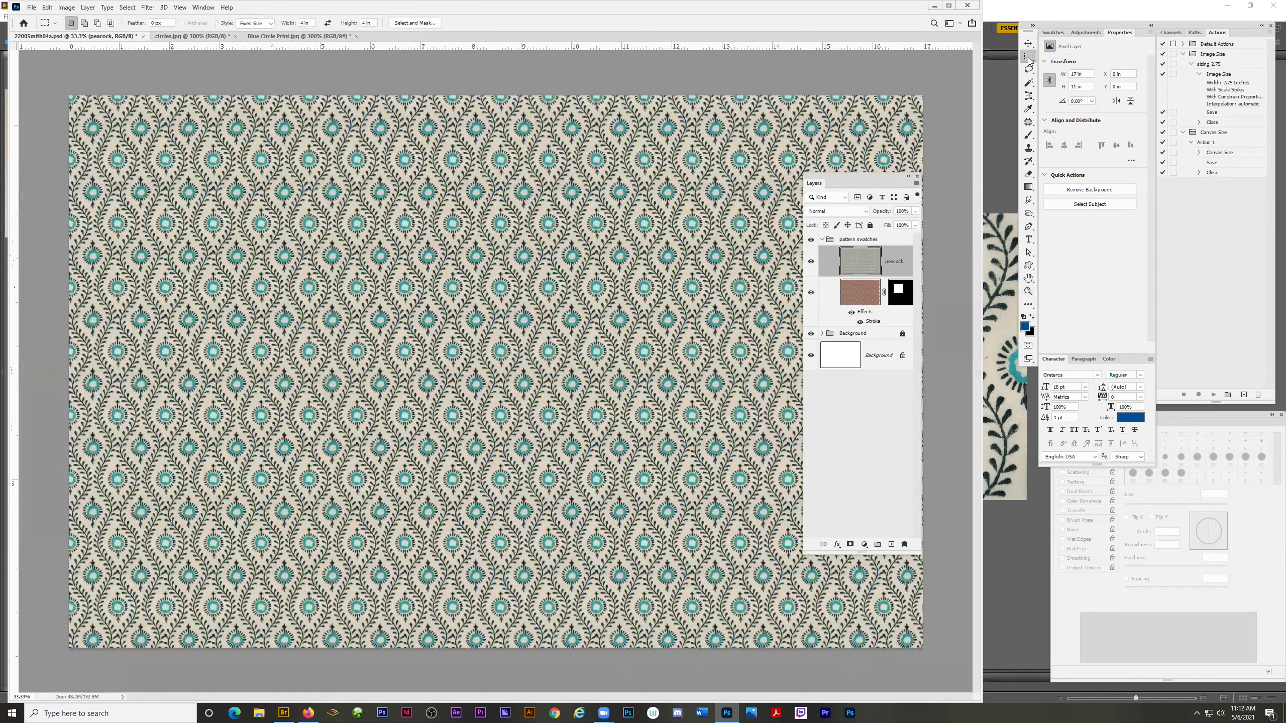
left_click(268, 23)
left_click(261, 47)
left_click(447, 353)
left_click(850, 545)
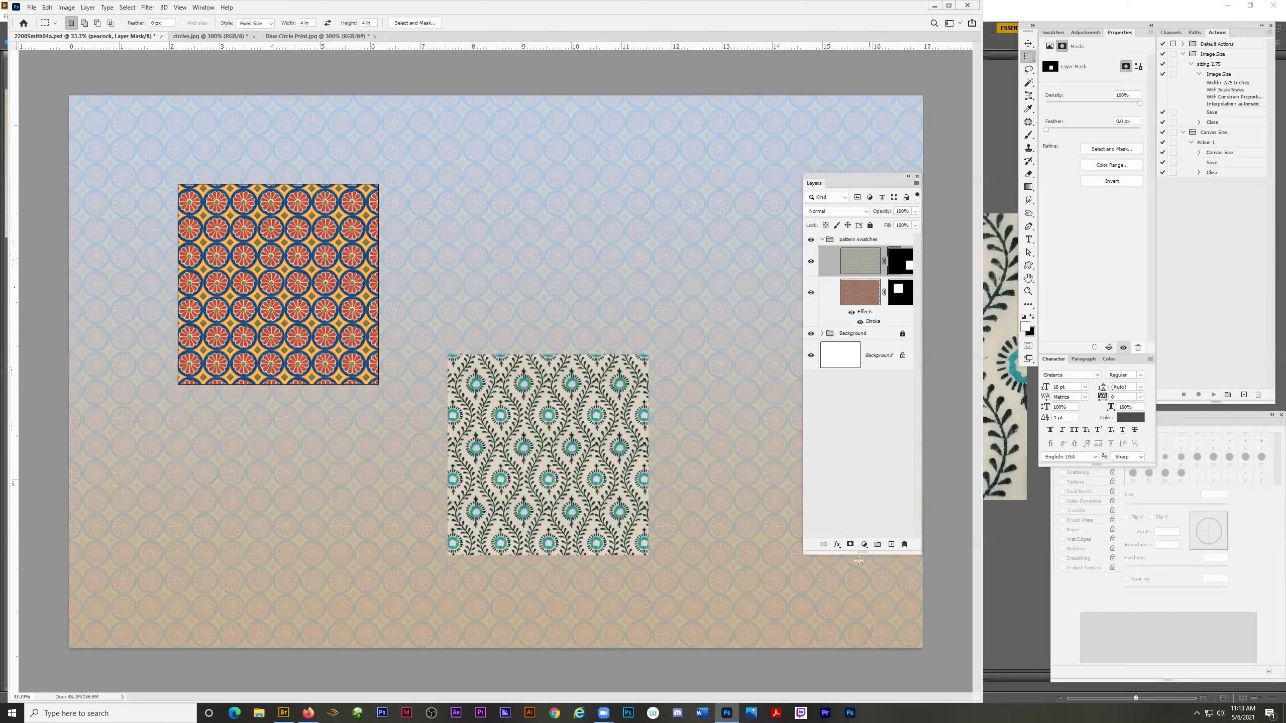
Add a black inside stroke at 100% opacity to the peacock swatch and move it up level with the circles swatch.
left_click(837, 547)
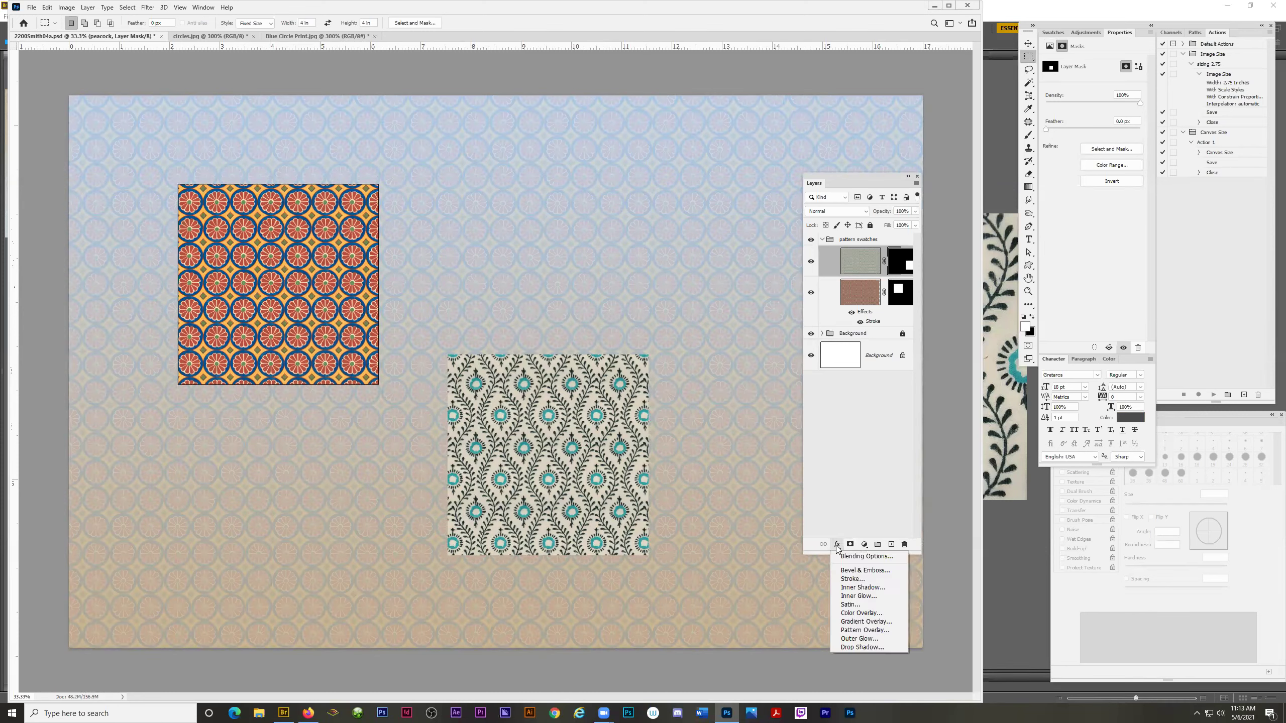
left_click(849, 583)
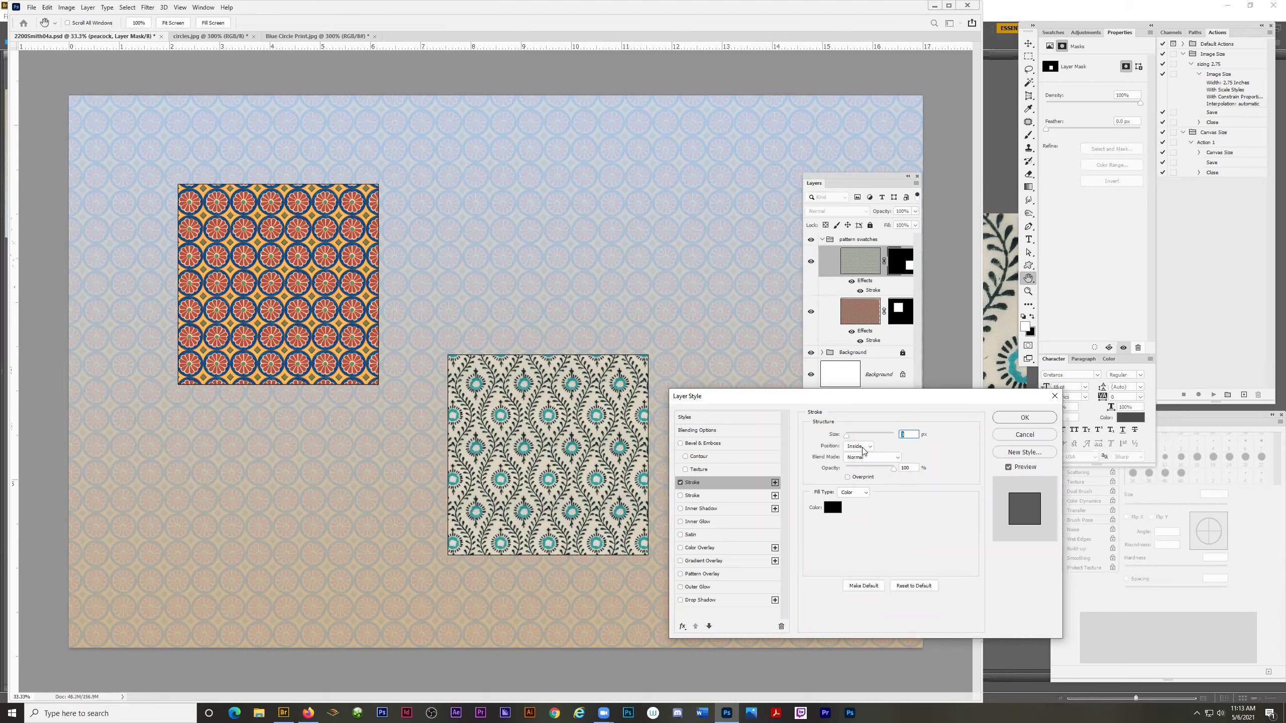
left_click(1024, 417)
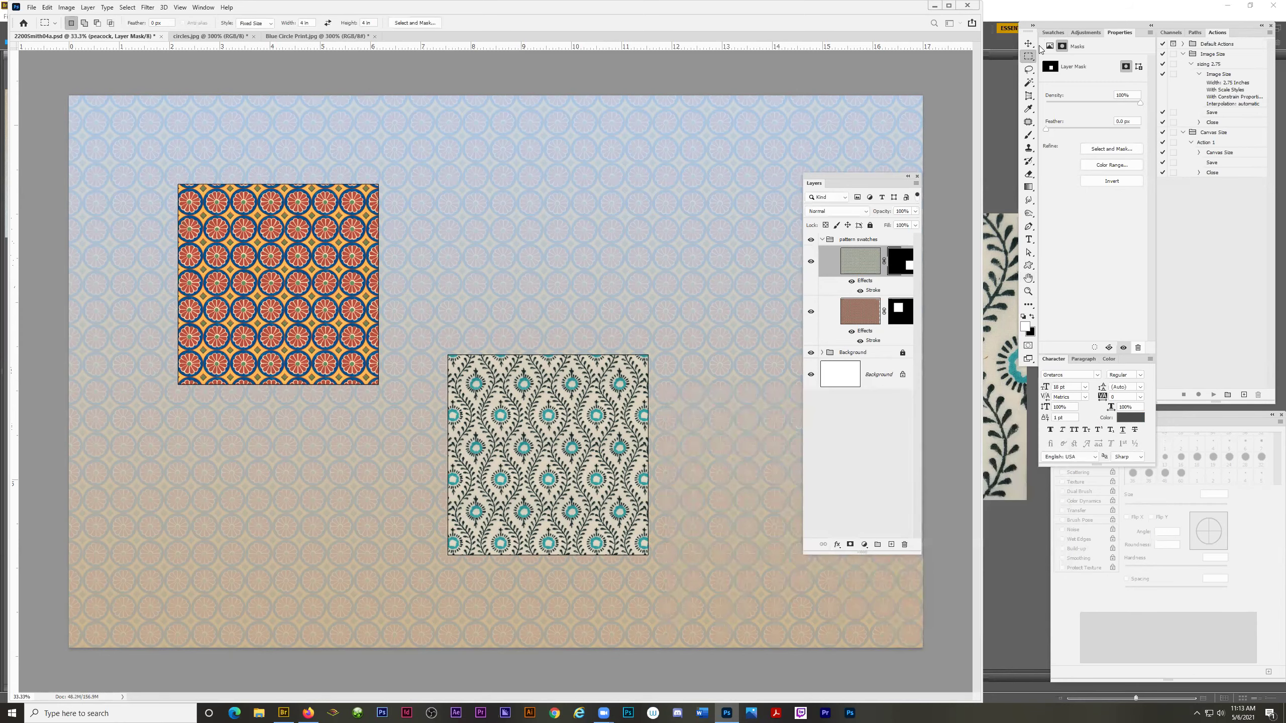
left_click_drag(549, 475, 546, 306)
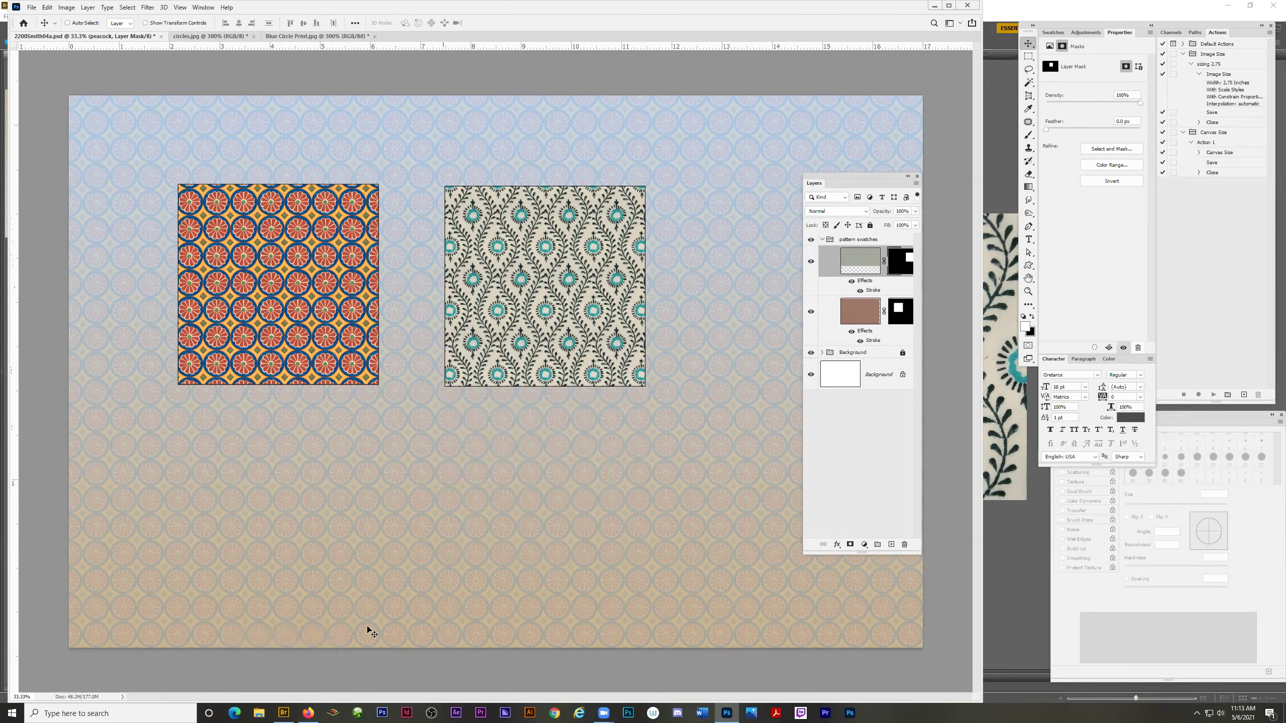
Switch to Bridge and open Blue Squares.jpg from the StudentFilesCurrent folder.
left_click(309, 713)
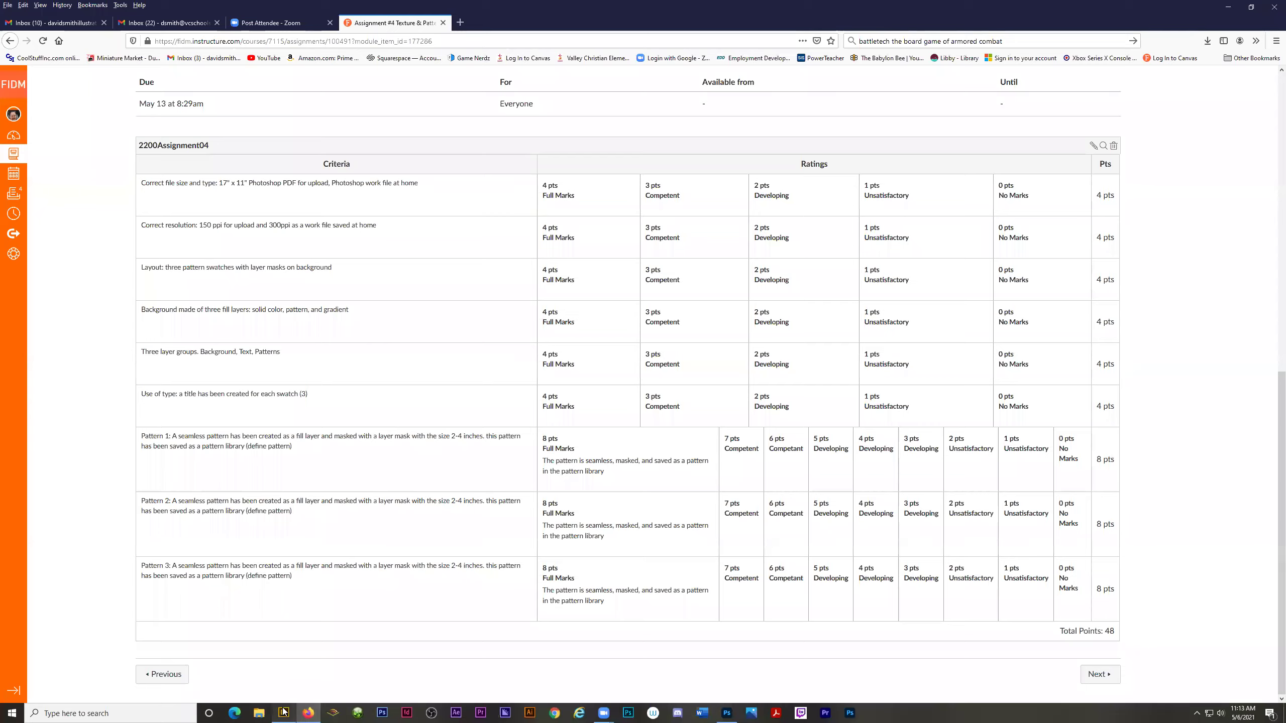
left_click(282, 713)
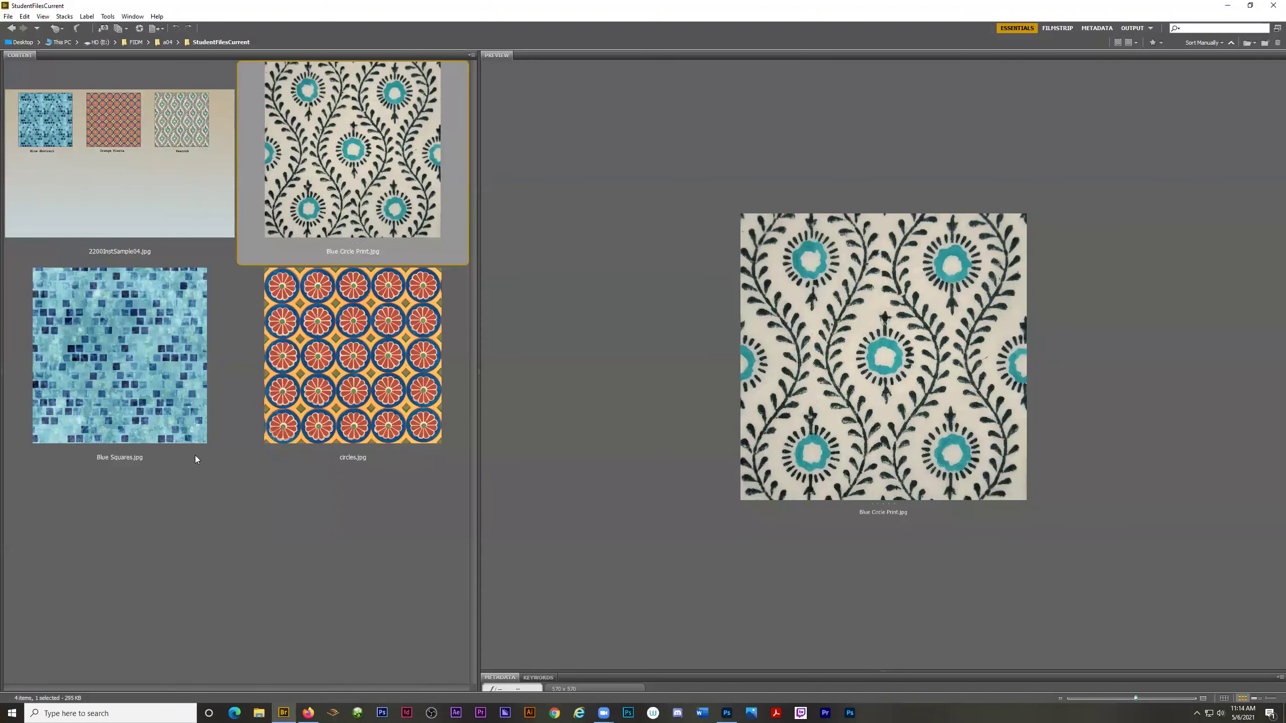
double_click(115, 379)
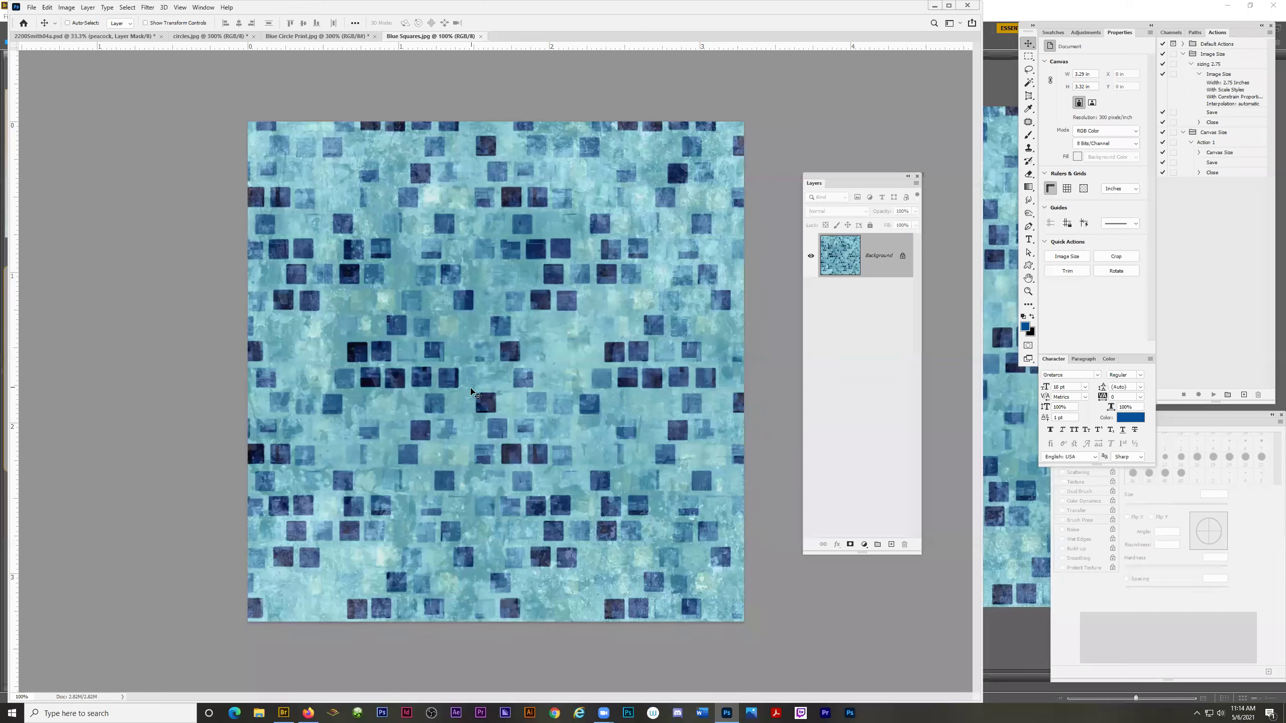
left_click(287, 252)
left_click(575, 282)
Lasso one dark blue square near the middle of the Blue Squares tile, shift it slightly, and deselect it.
left_click(1028, 292)
left_click(512, 424)
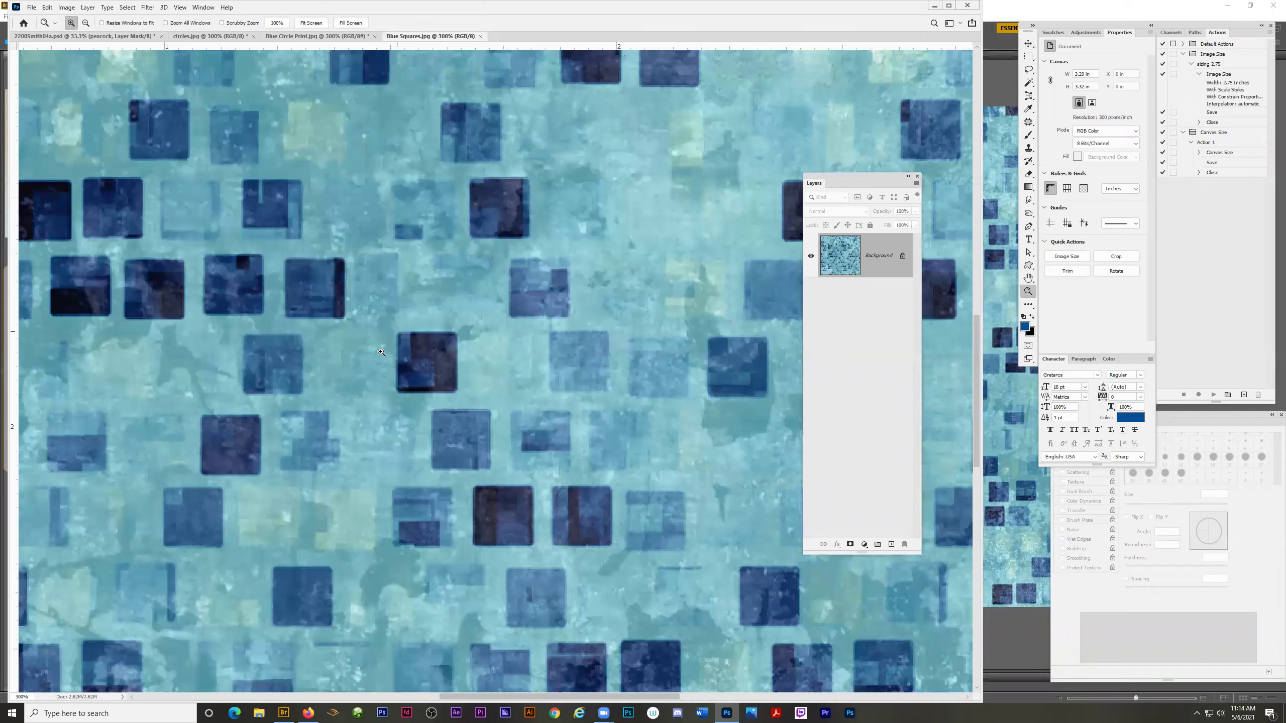
left_click(1029, 69)
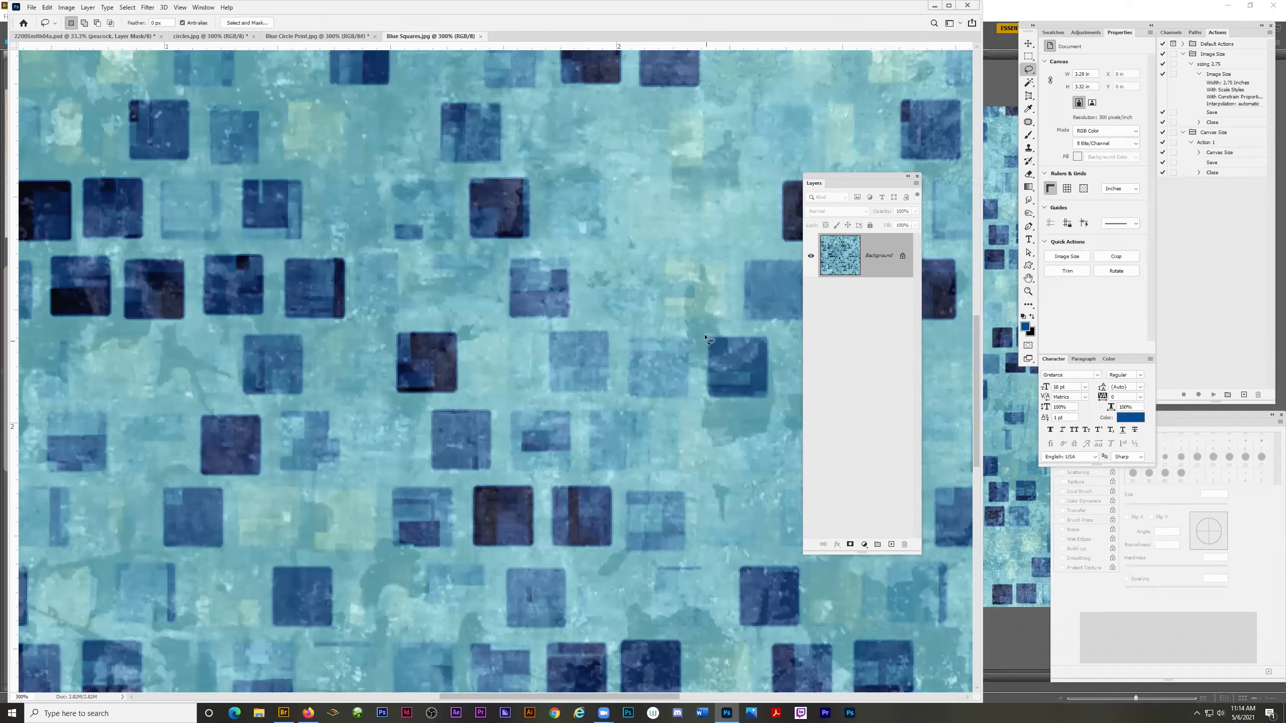
mouse_move(704, 334)
left_mouse_down()
mouse_move(702, 408)
mouse_move(759, 408)
mouse_move(778, 391)
mouse_move(780, 335)
mouse_move(739, 330)
mouse_move(419, 362)
mouse_move(586, 368)
mouse_move(432, 338)
mouse_move(413, 382)
mouse_move(469, 363)
mouse_move(739, 367)
left_mouse_up()
key("v")
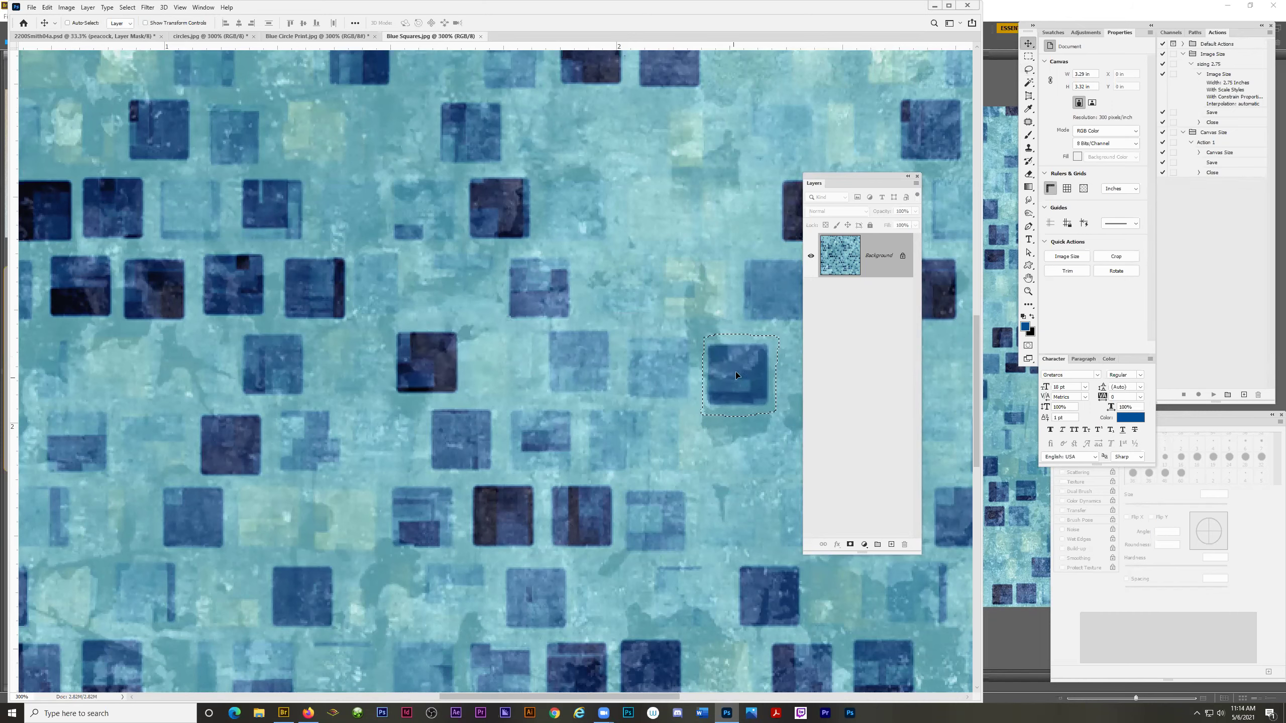
key("ctrl+d")
key("z")
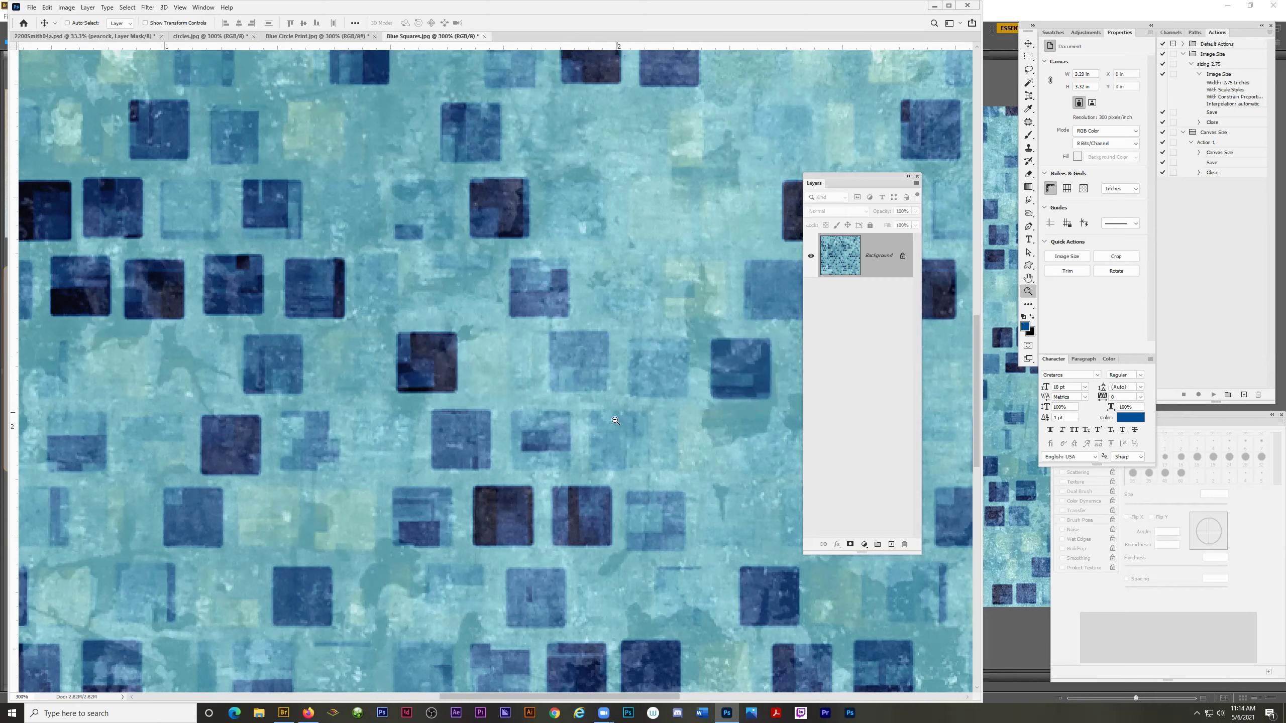
View the whole Blue Squares tile and close the file without saving its changes.
left_click(628, 426, "alt")
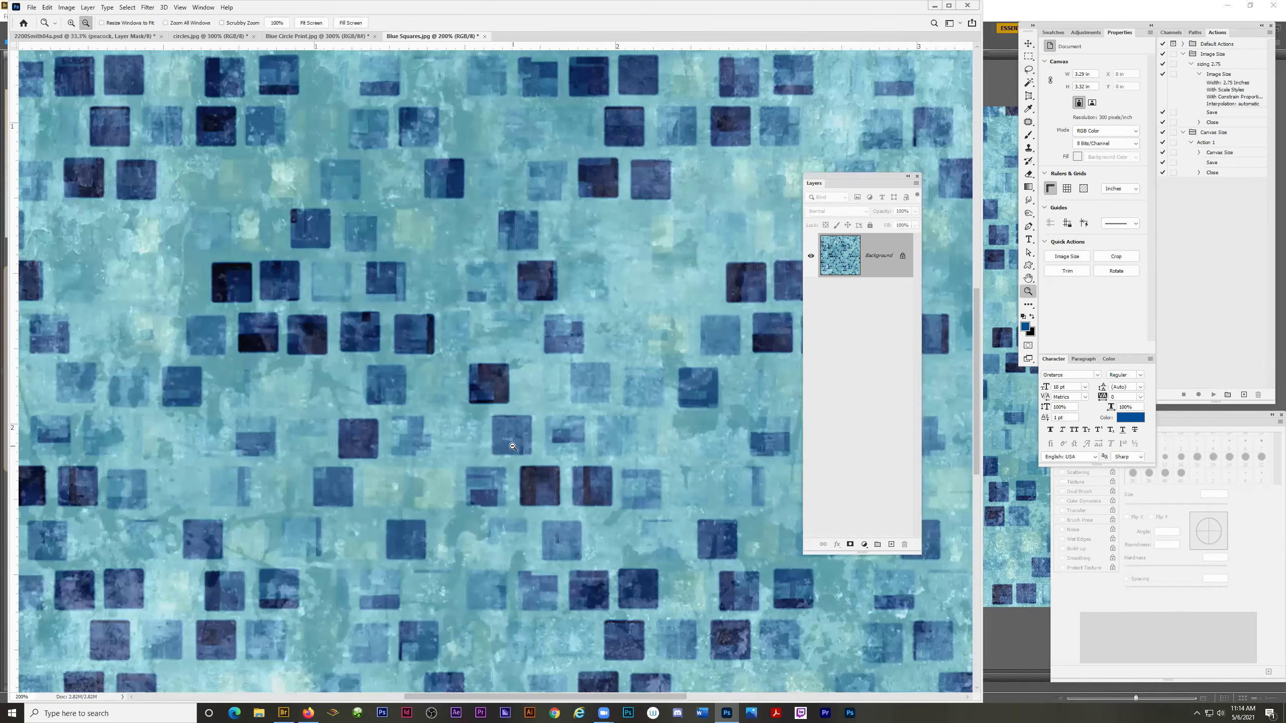
left_click(539, 404, "alt")
left_click(594, 394, "alt")
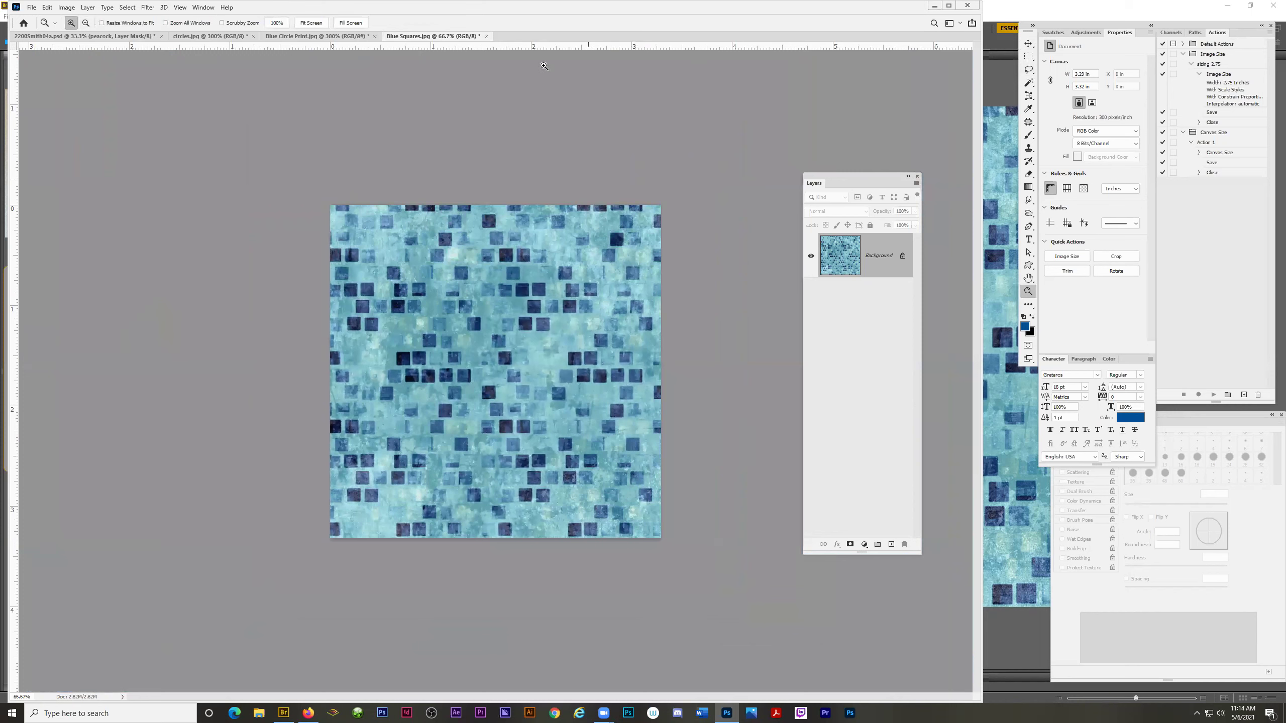
left_click(487, 36)
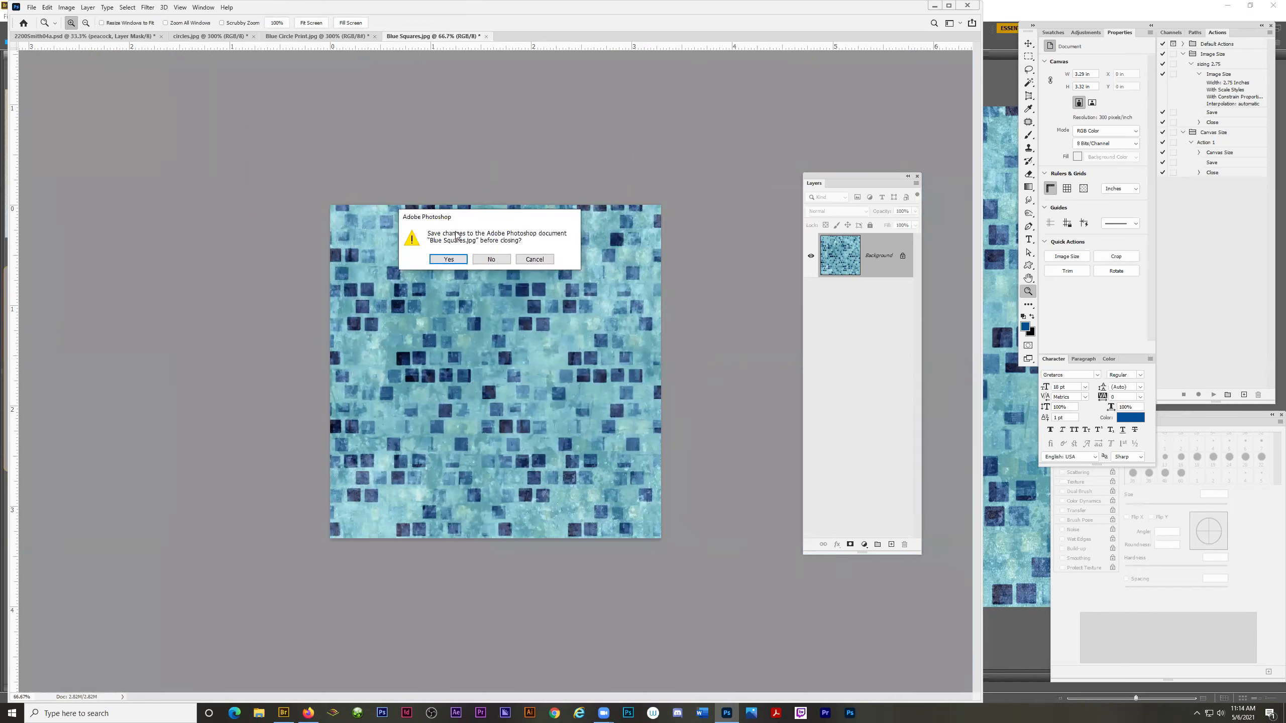
left_click(483, 261)
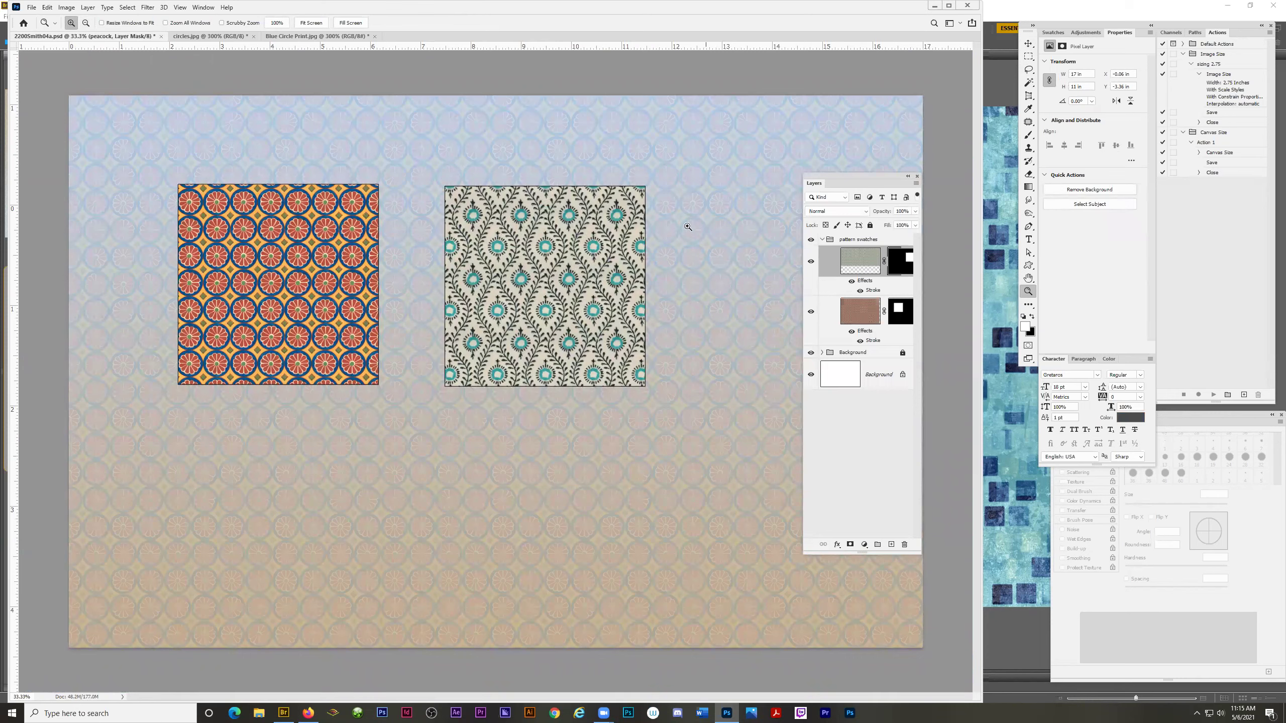
Collapse the pattern swatches group and add a new Pass Through group named text above it.
left_click(822, 239)
left_click_drag(848, 180, 856, 192)
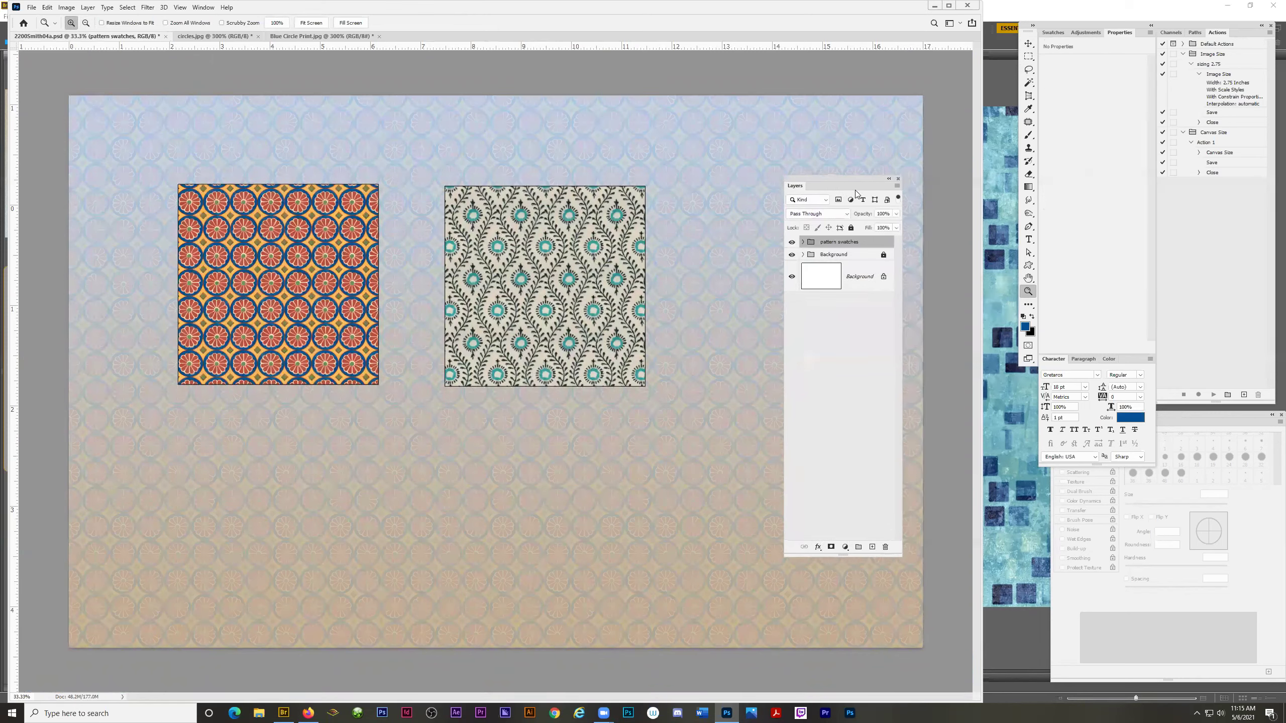
left_click(897, 186)
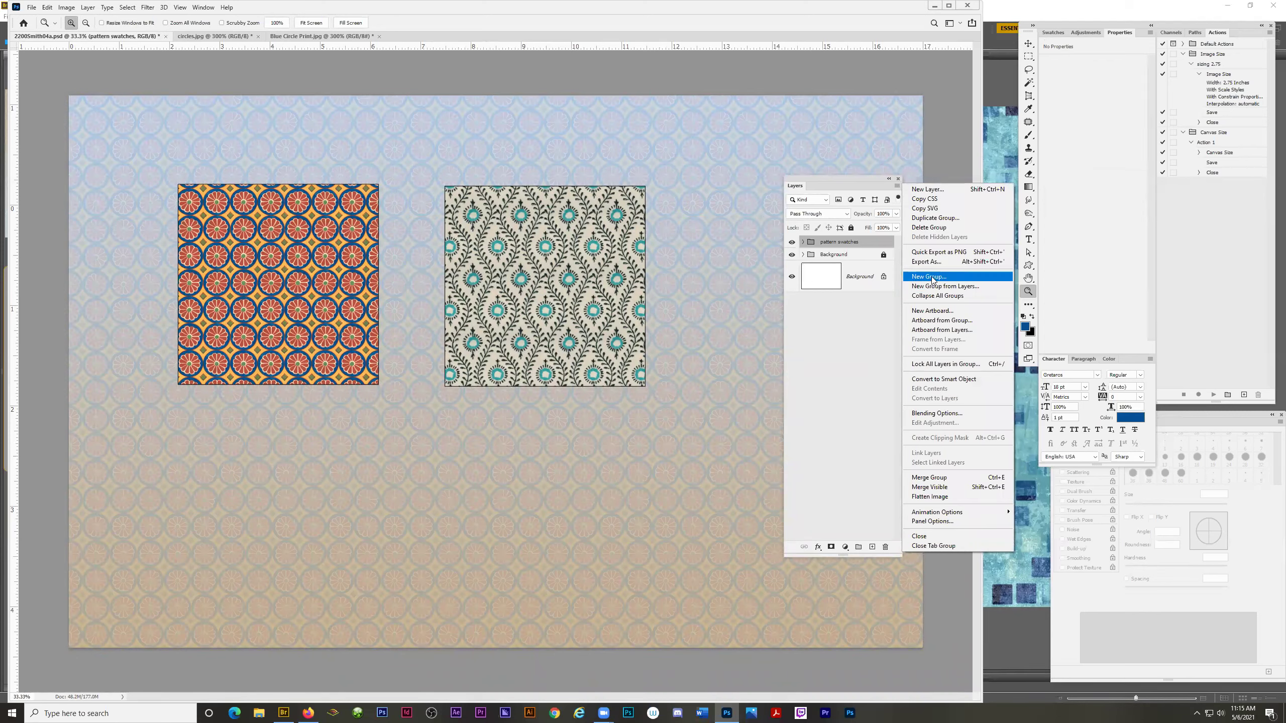
left_click(933, 278)
type("te")
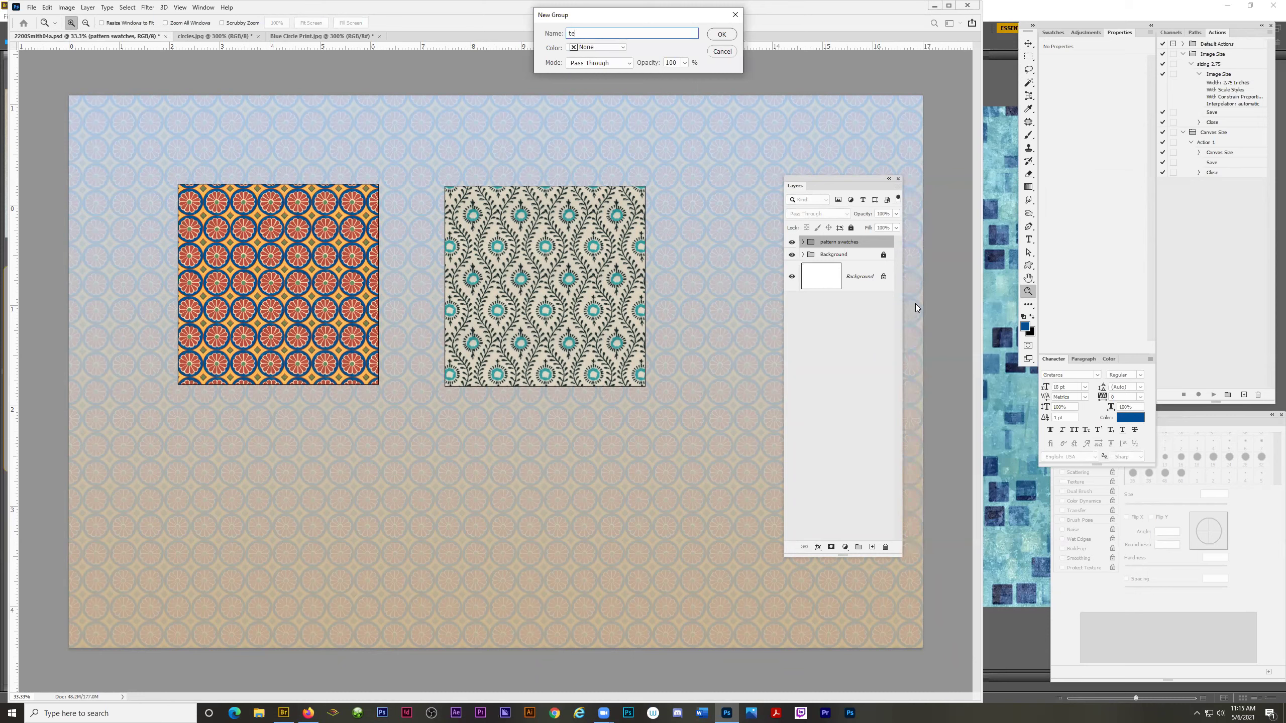
type("xt")
key("Return")
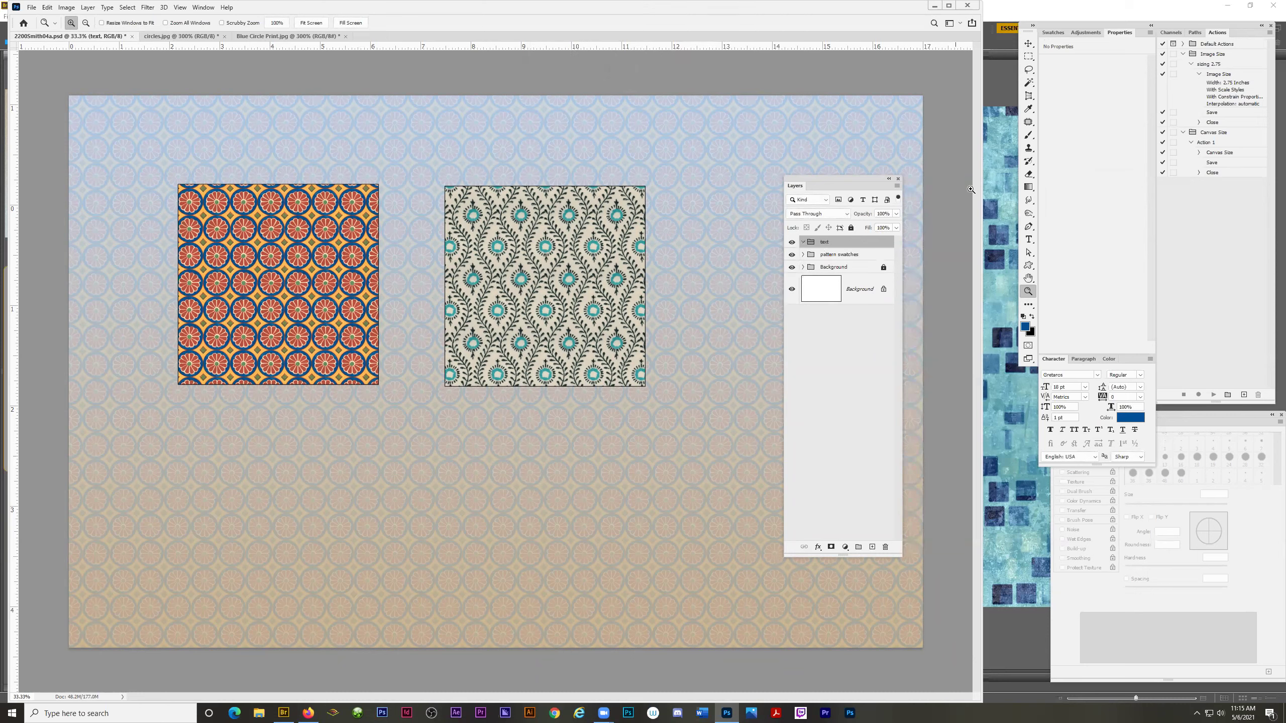
Add the title ORANGE CIRCLE as a text layer beneath the orange swatch and nudge it slightly into place.
left_click(1028, 239)
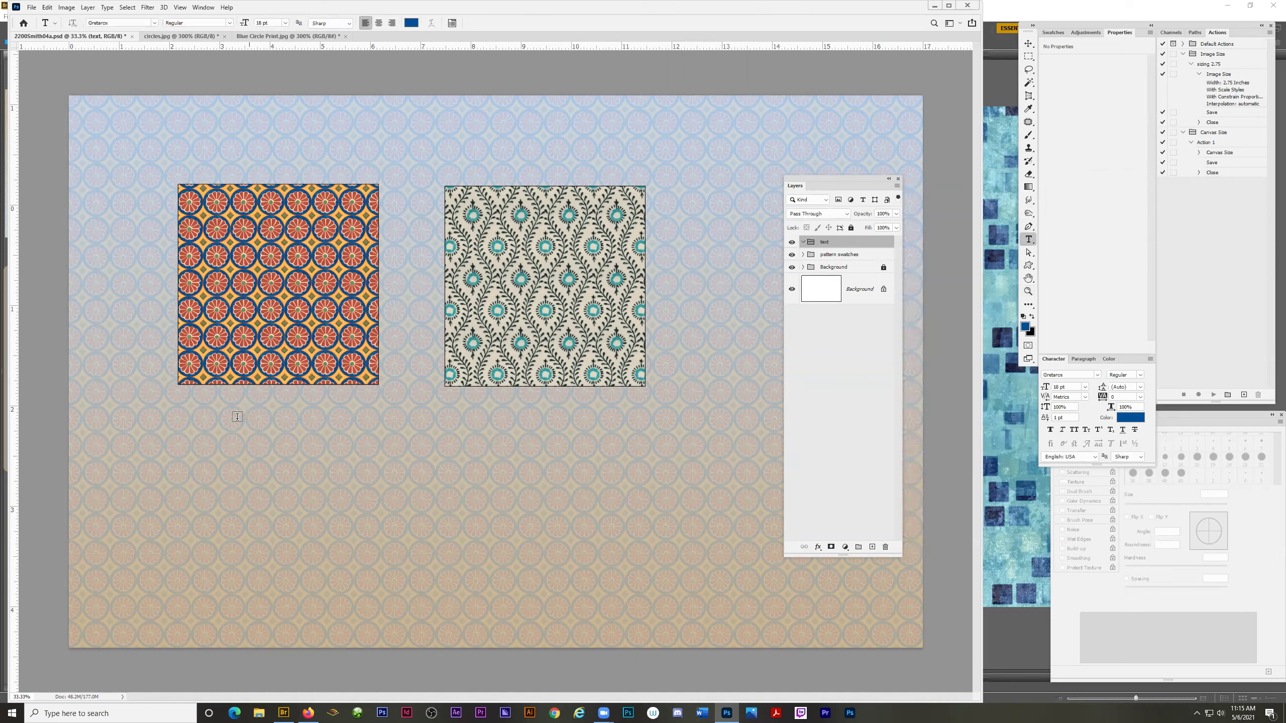
left_click(217, 435)
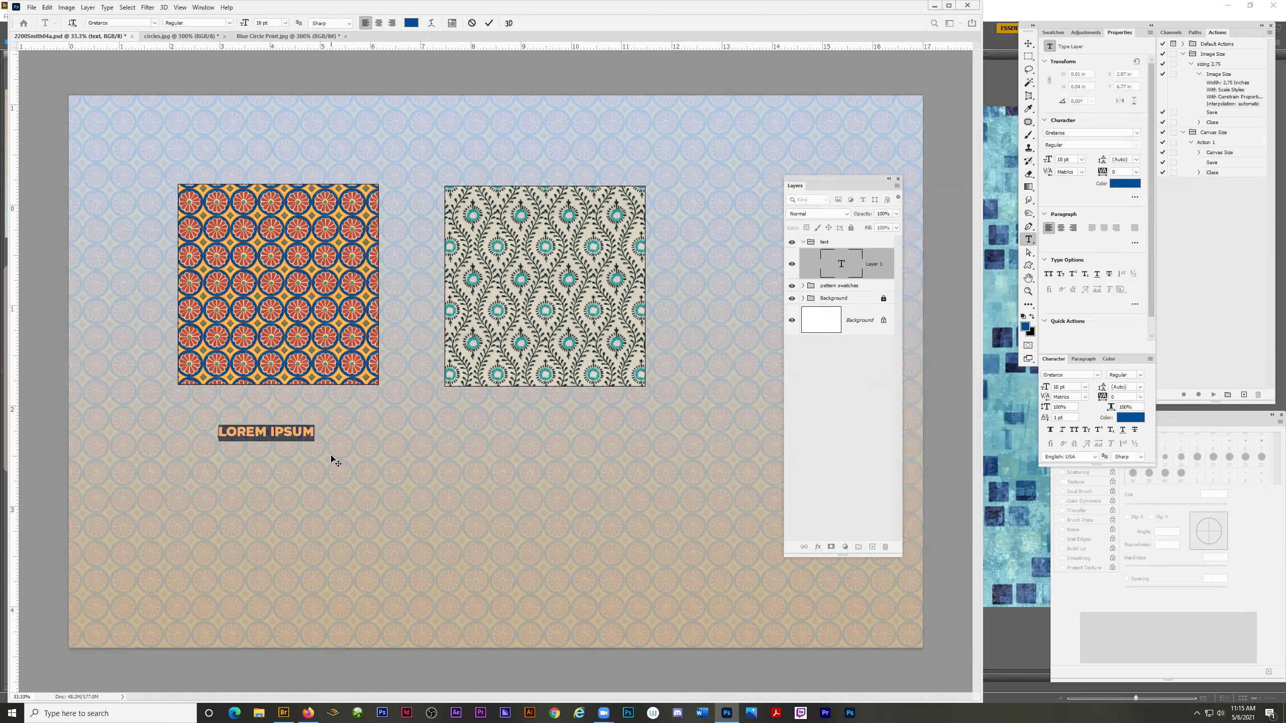
type("ORAGE")
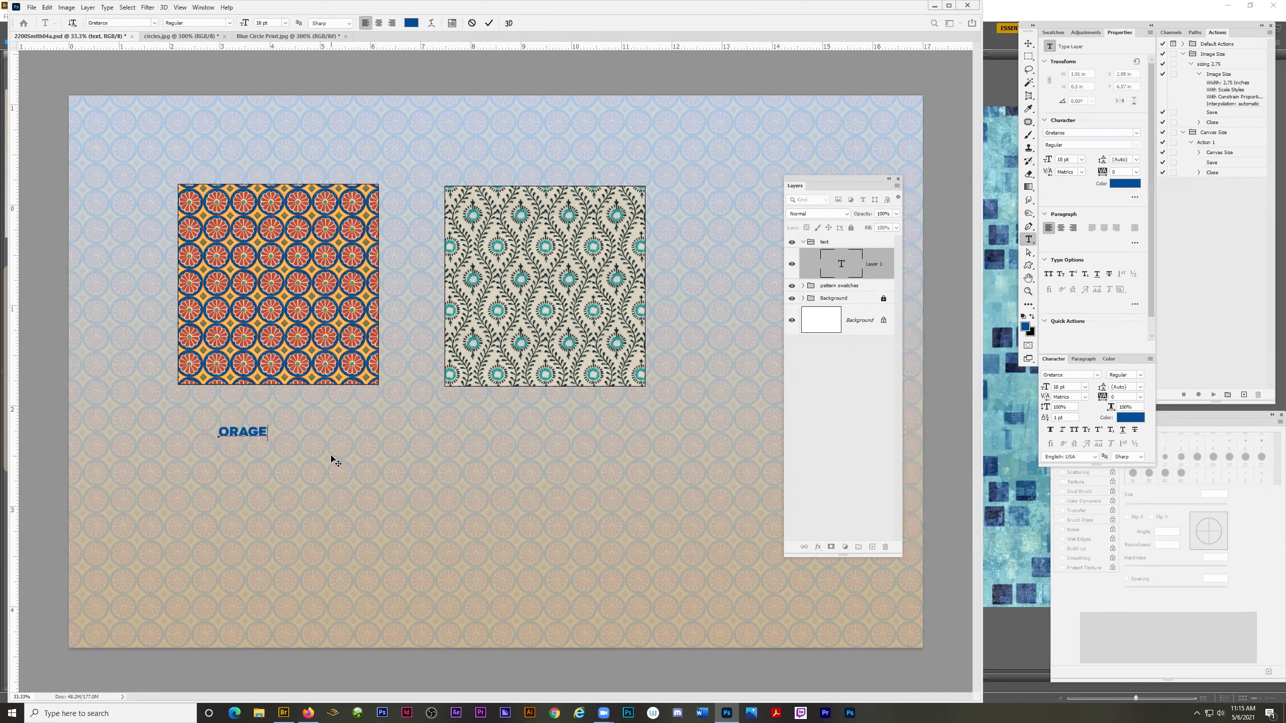
key("BackSpace")
key("BackSpace")
type("NGE CIR")
type("CLE")
left_click(489, 23)
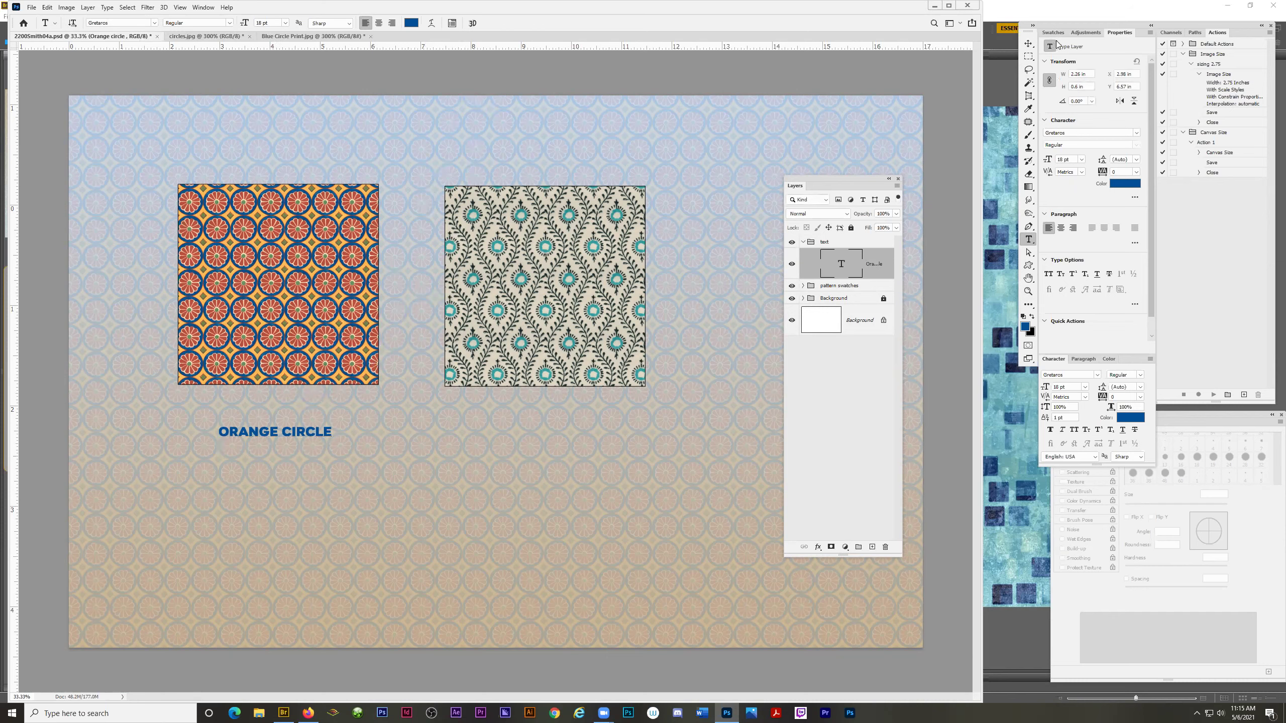
left_click(1029, 44)
mouse_move(272, 427)
left_mouse_down()
mouse_move(252, 441)
mouse_move(275, 435)
mouse_move(271, 425)
left_mouse_up()
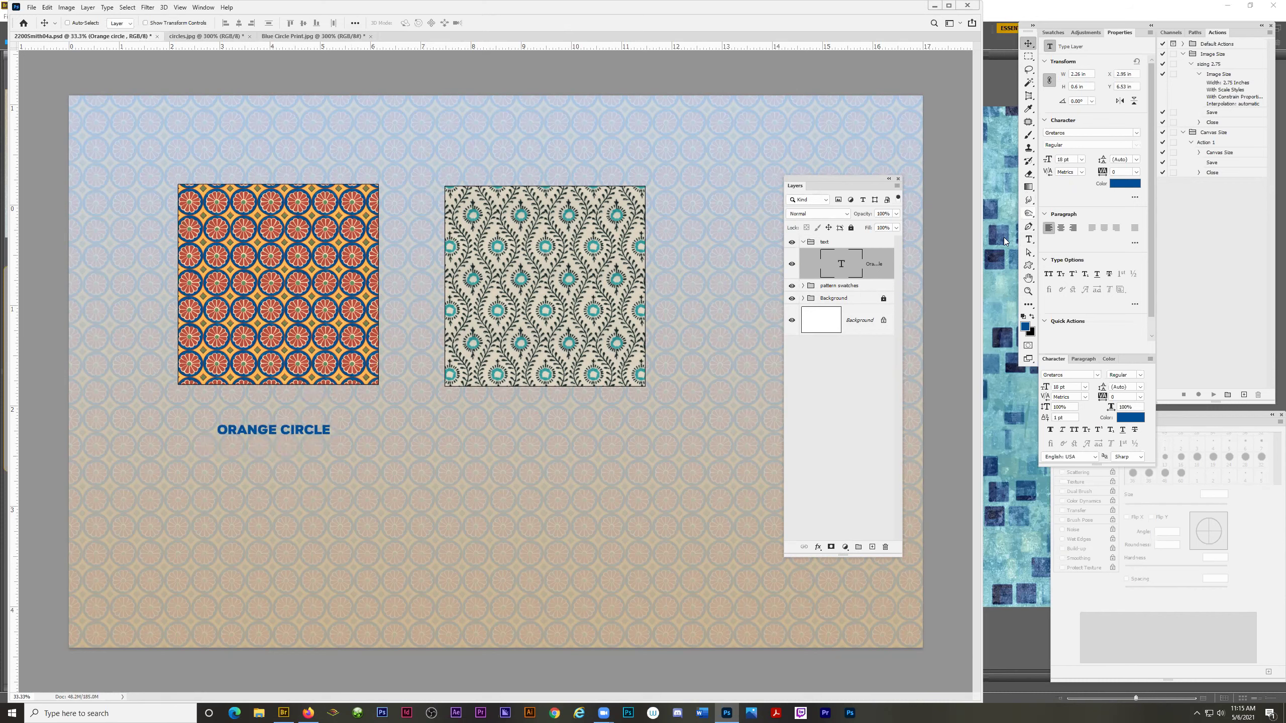
Add the title NEO PEACOCK as a text layer beneath the peacock swatch and nudge it slightly into place.
left_click(1029, 241)
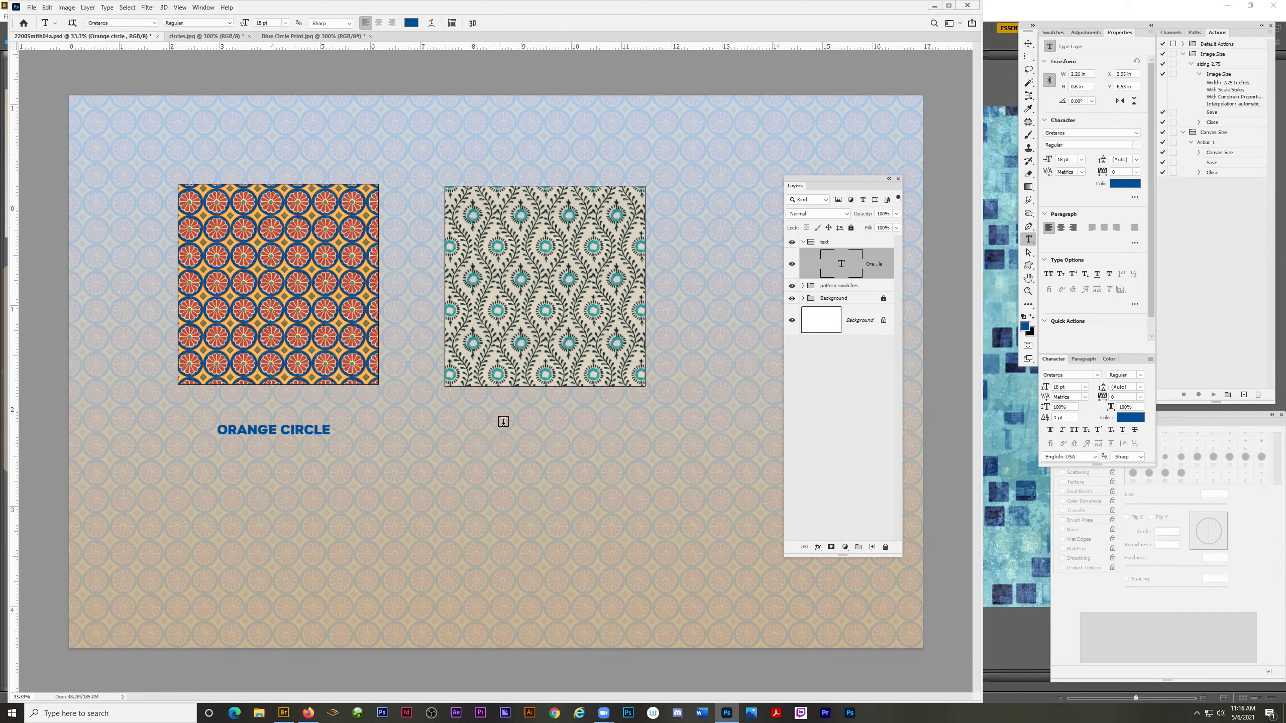
left_click(506, 430)
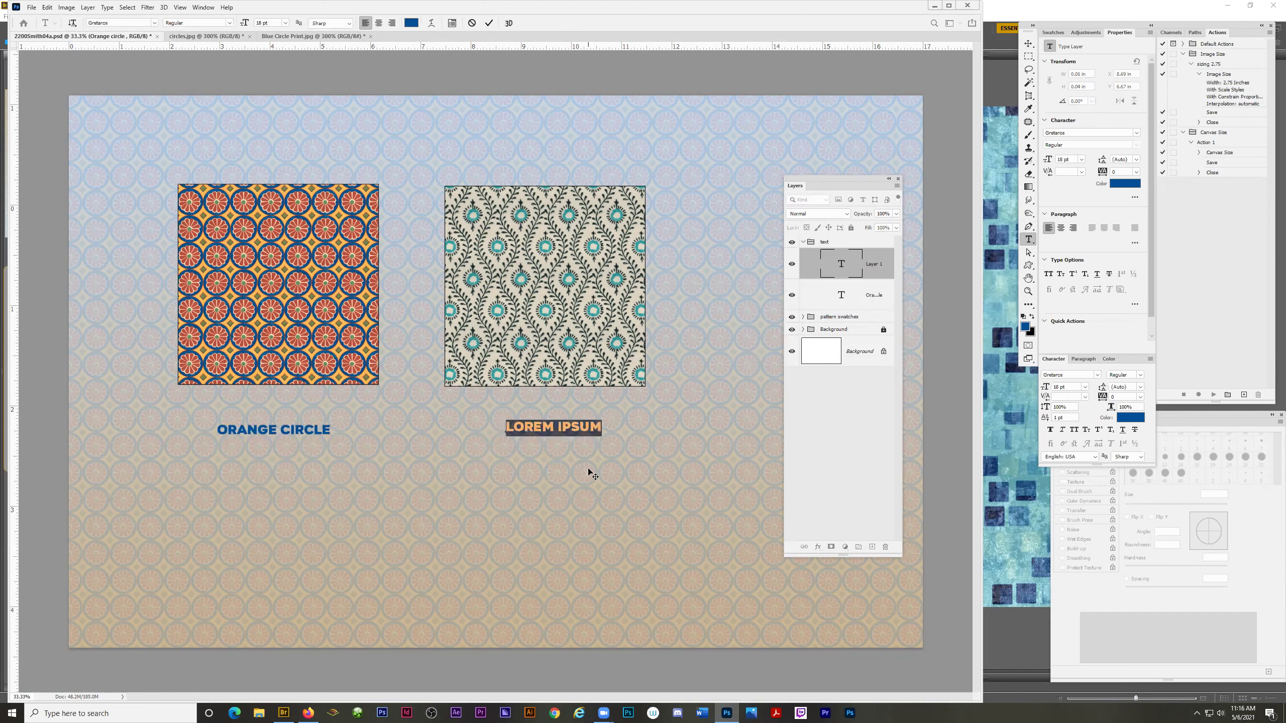
type("NEO PE")
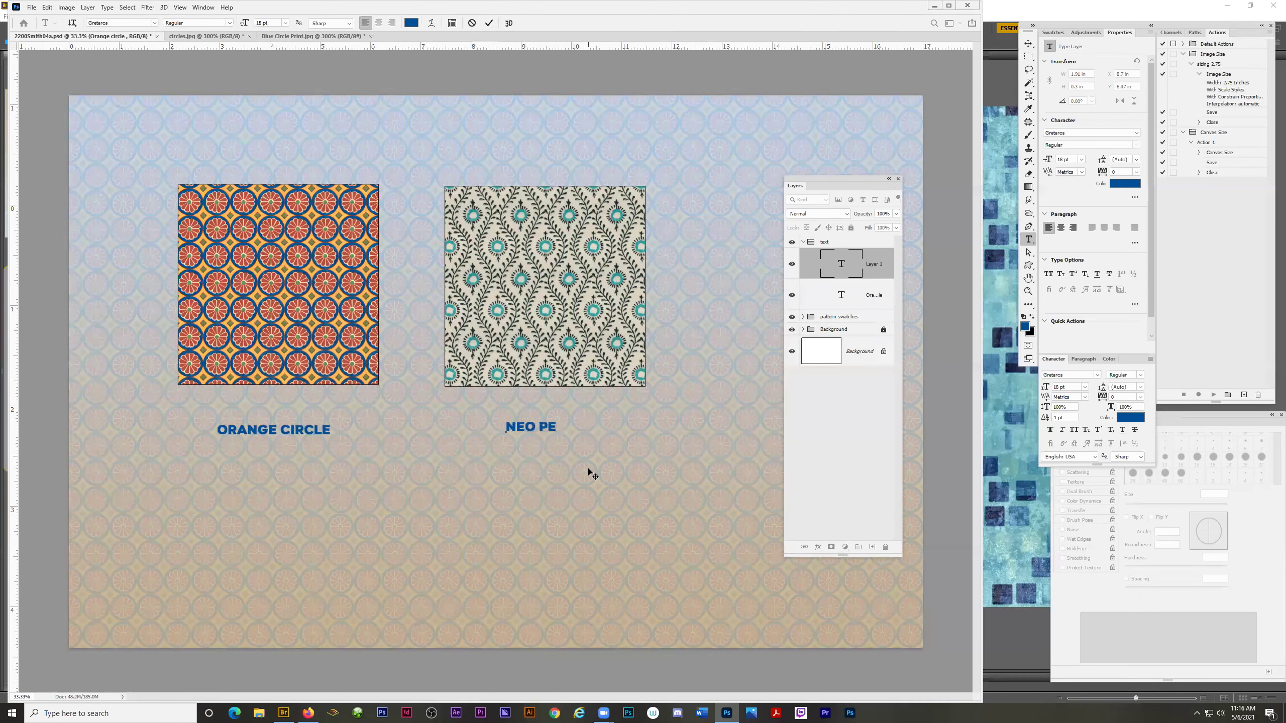
type("ACOCK")
left_click(1029, 43)
left_click_drag(544, 435, 536, 431)
Duplicate the NEO PEACOCK title into the space for the third swatch, change its text to BLUE TILE, and reposition it.
left_click_drag(828, 180, 896, 306)
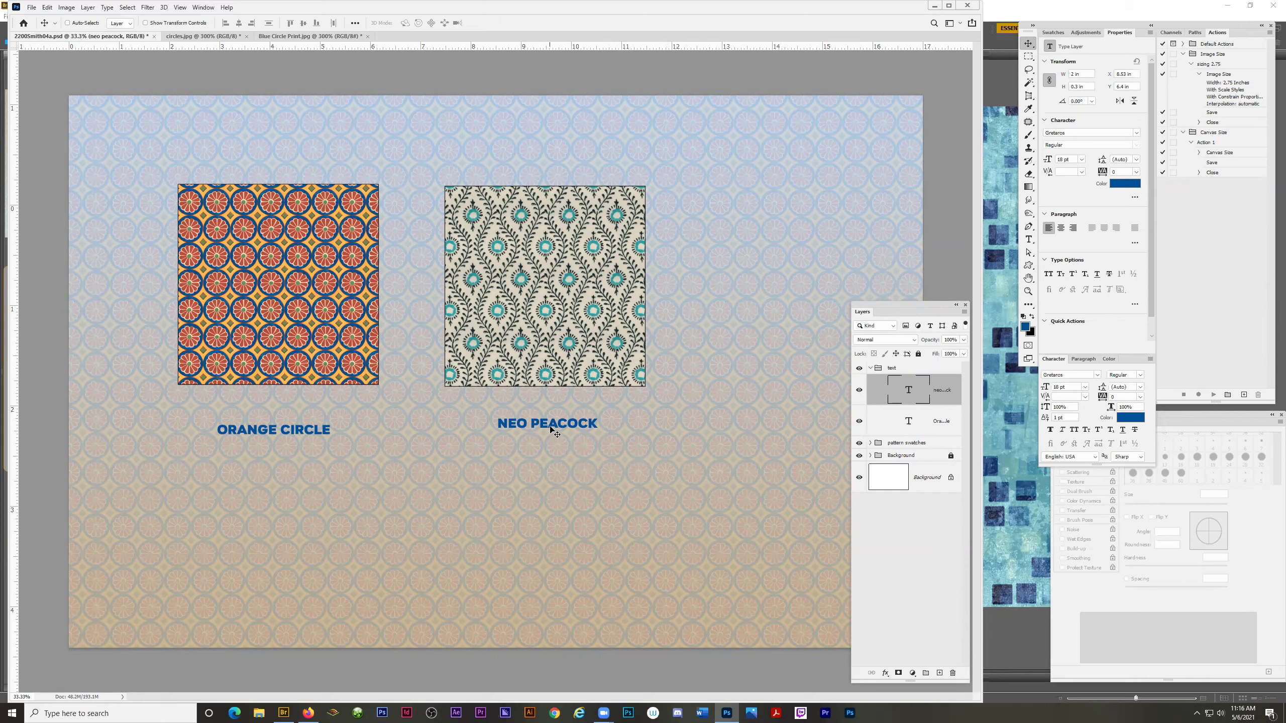
left_click_drag(553, 435, 751, 434)
left_click(1028, 240)
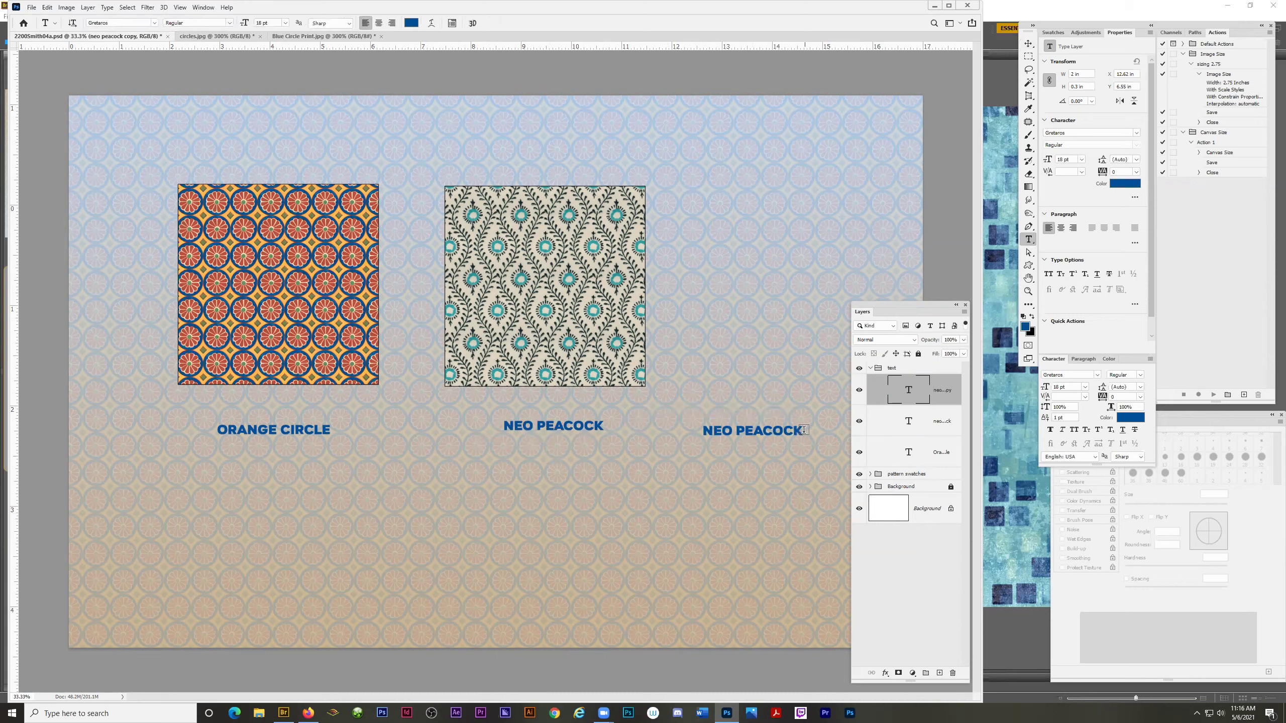
left_click_drag(803, 430, 702, 431)
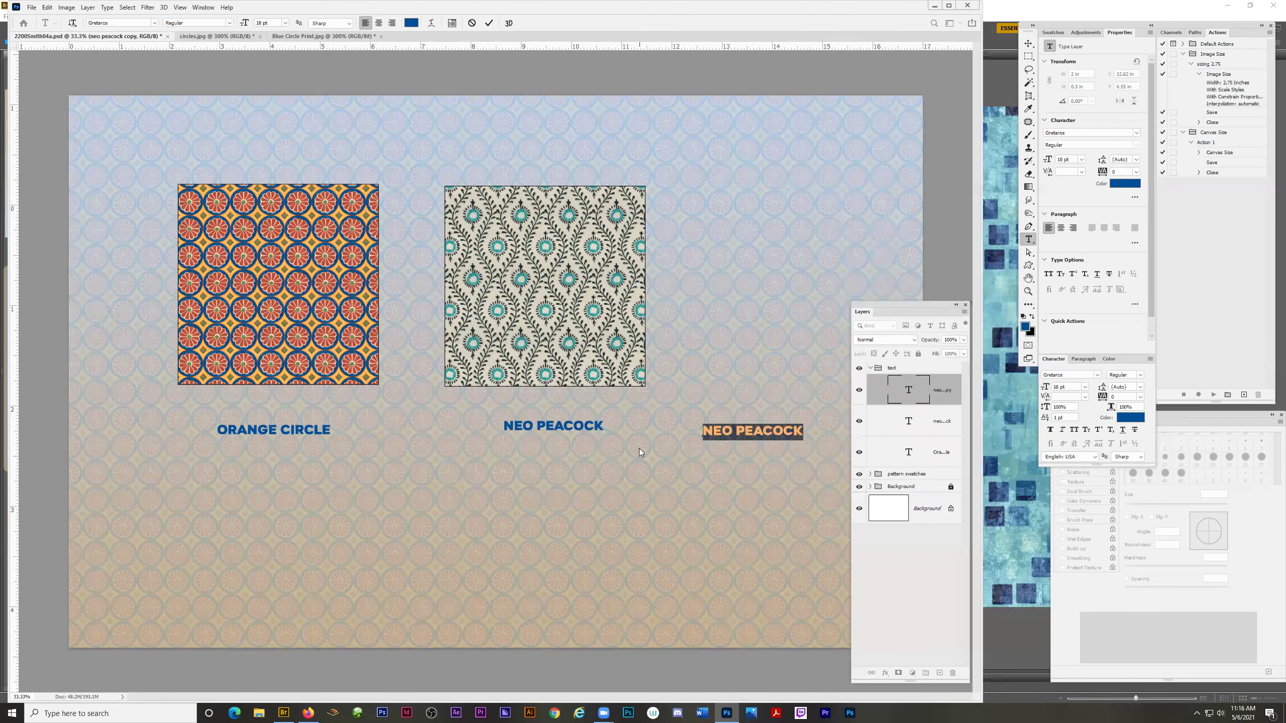
type("BLUE TILE")
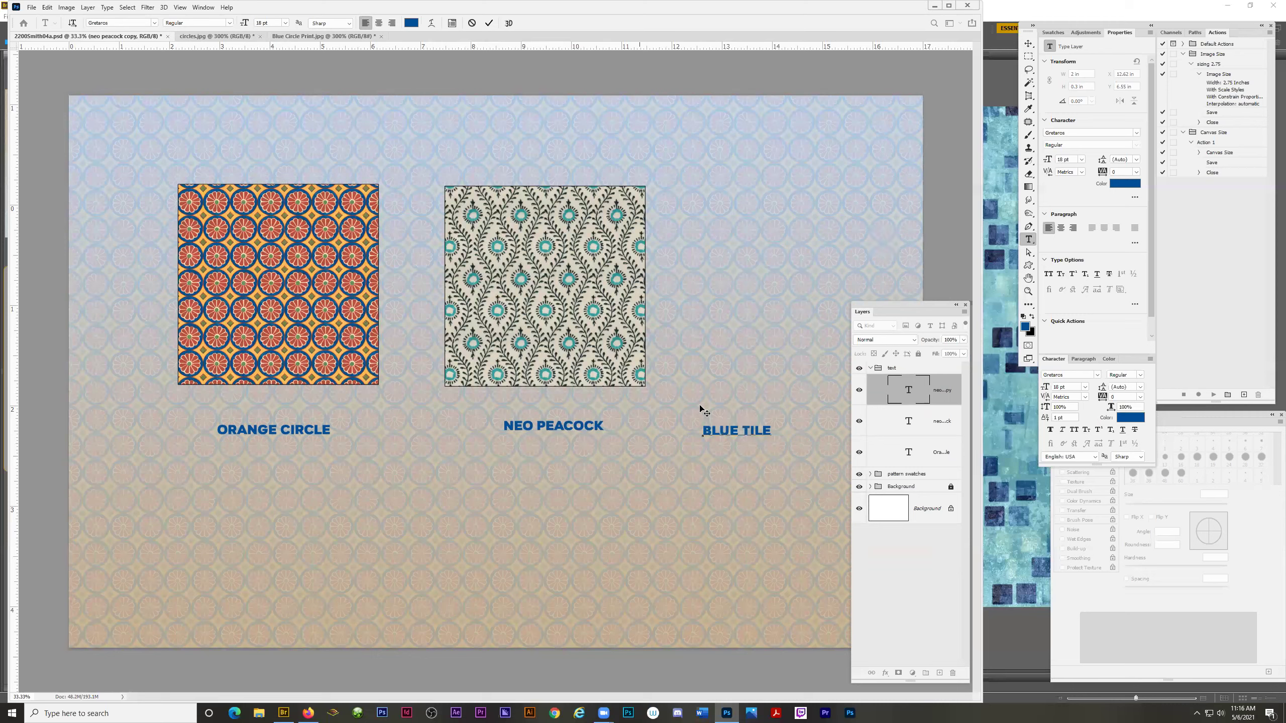
left_click(1029, 45)
left_click_drag(741, 431, 768, 418)
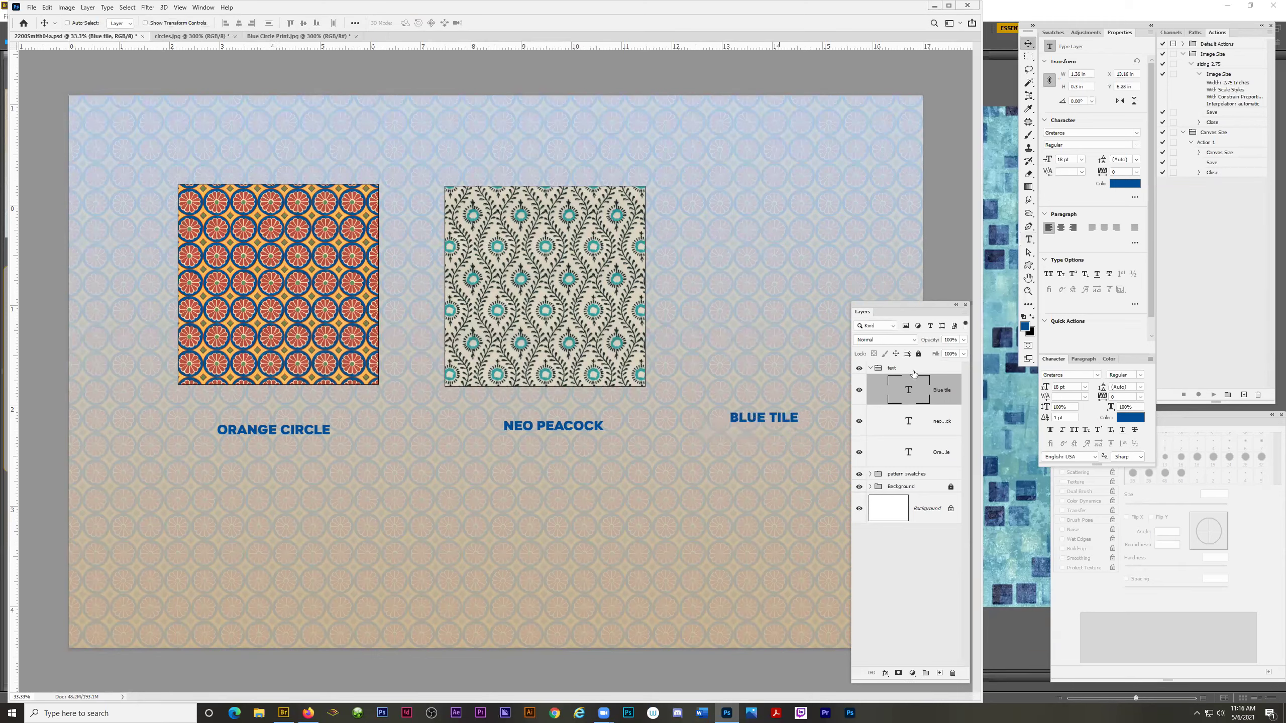
Align the three title layers by their vertical centers, distribute them evenly horizontally, and collapse the text group.
left_click(869, 371)
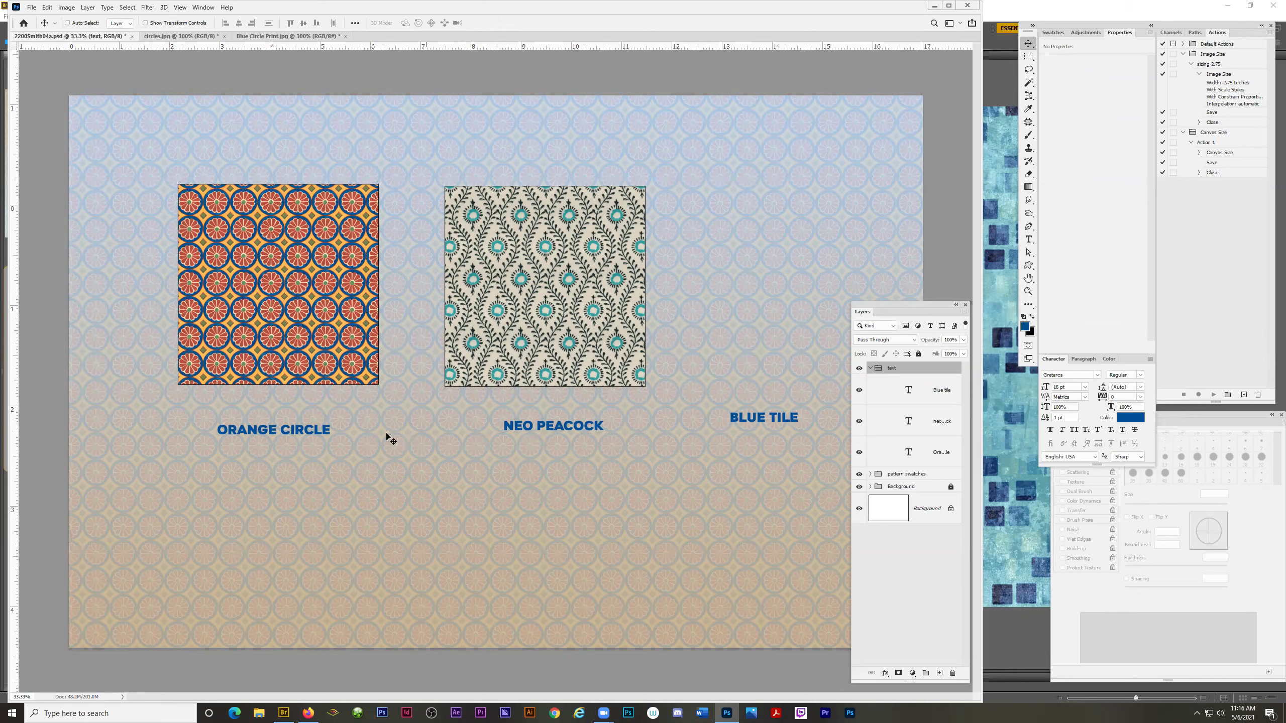
left_click(927, 397)
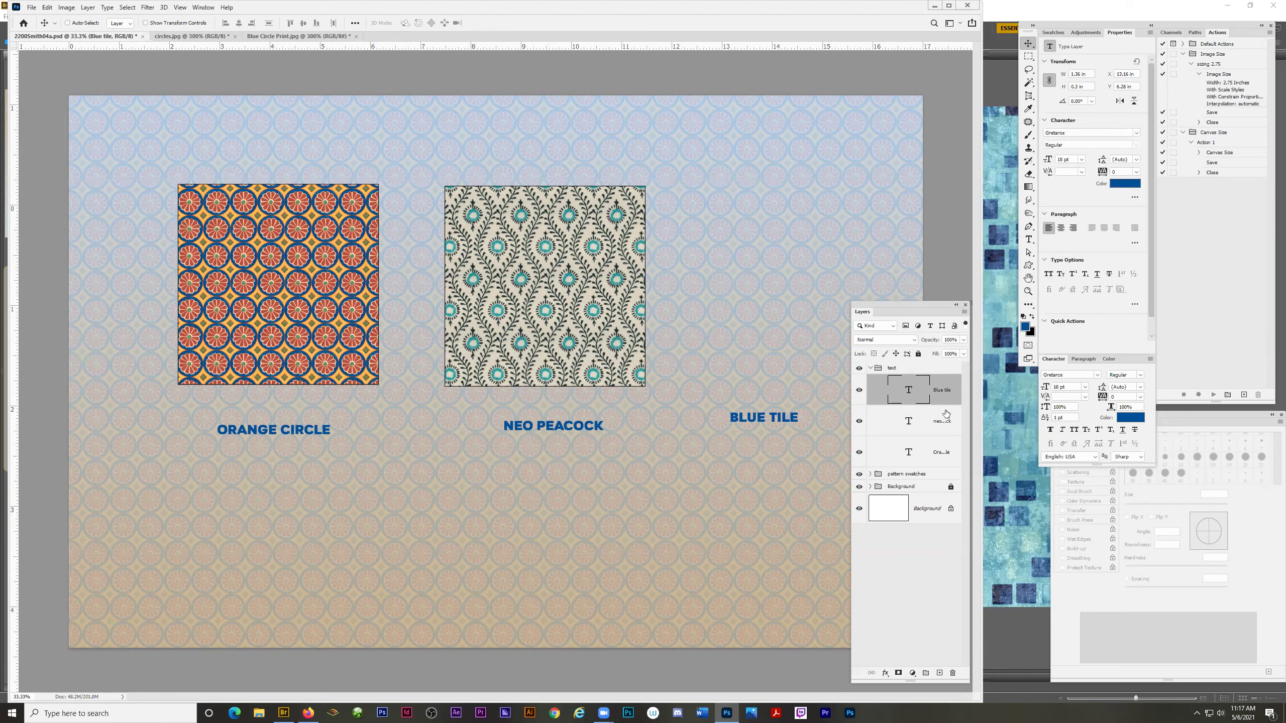
left_click(942, 424, "ctrl")
left_click(926, 461, "ctrl")
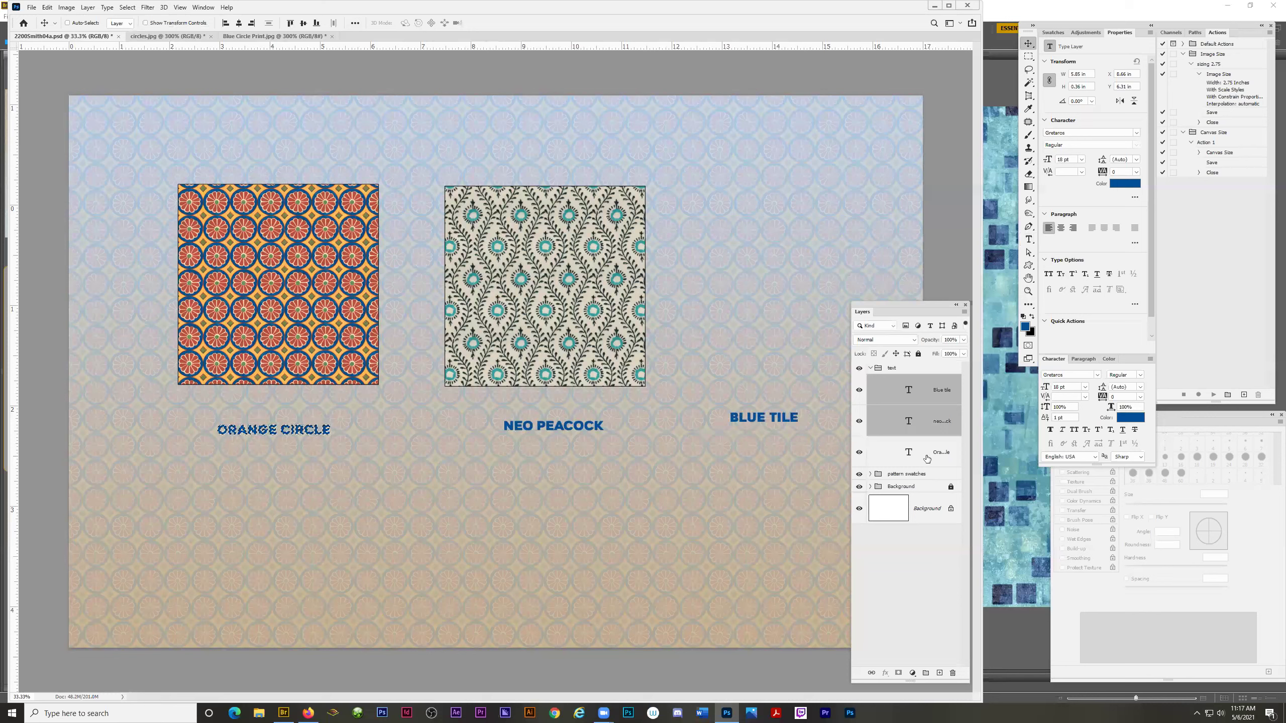
key("ctrl+d")
left_click(932, 460, "ctrl")
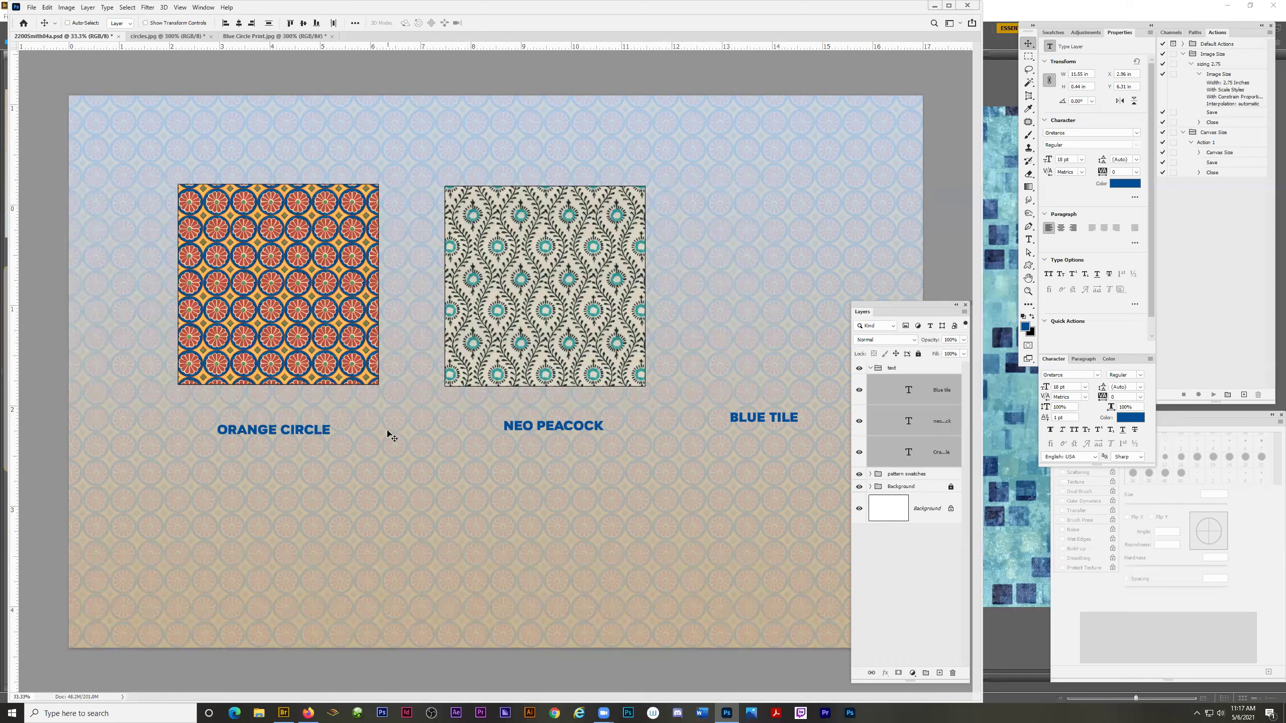
left_click(303, 23)
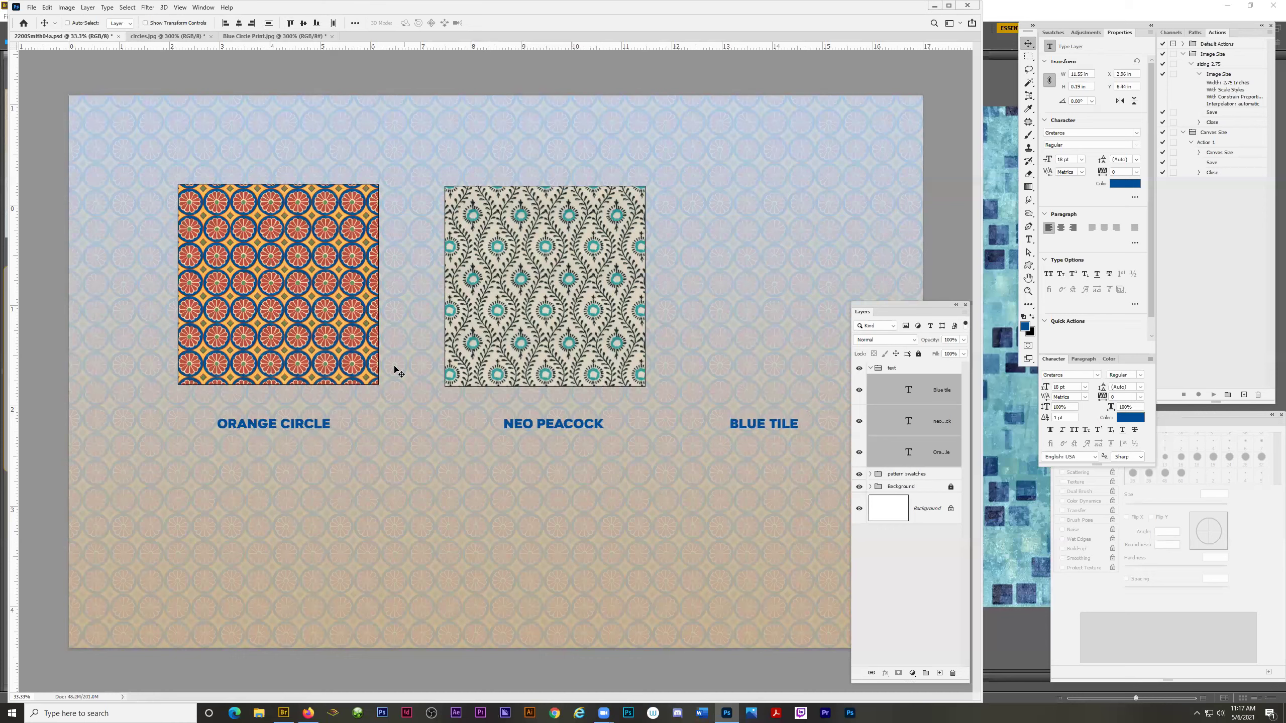
left_click(330, 22)
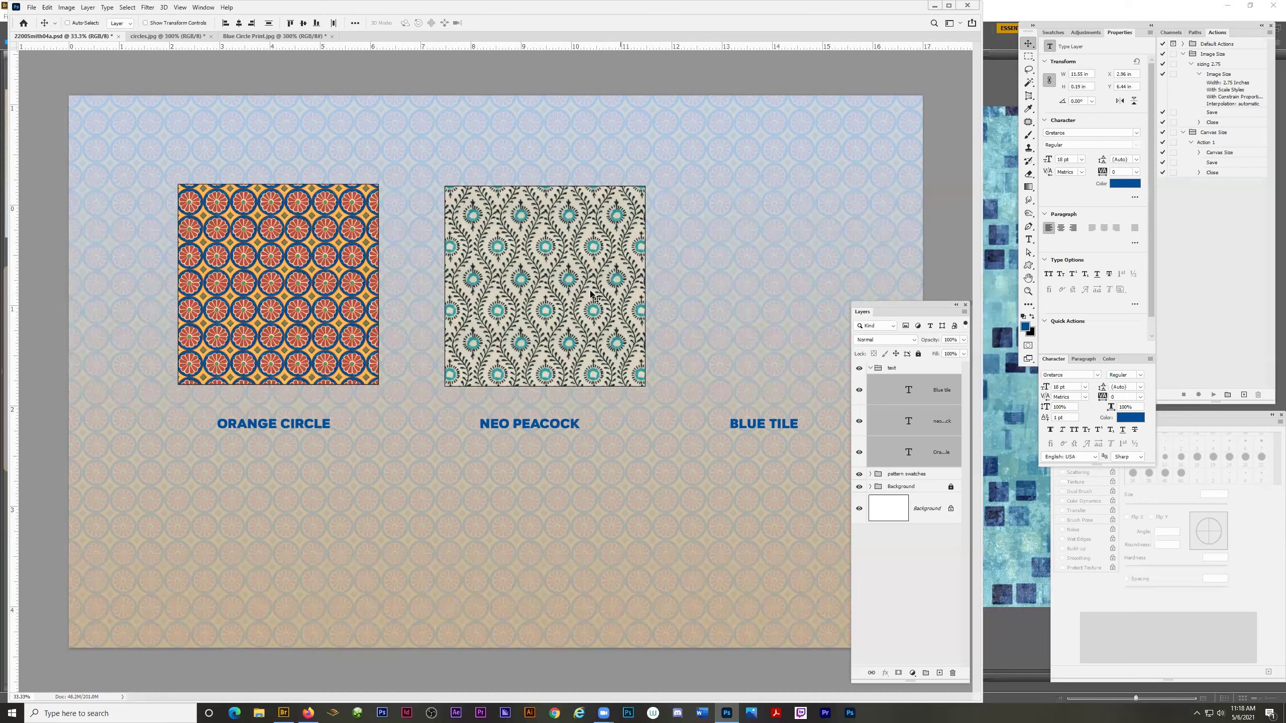
left_click(869, 369)
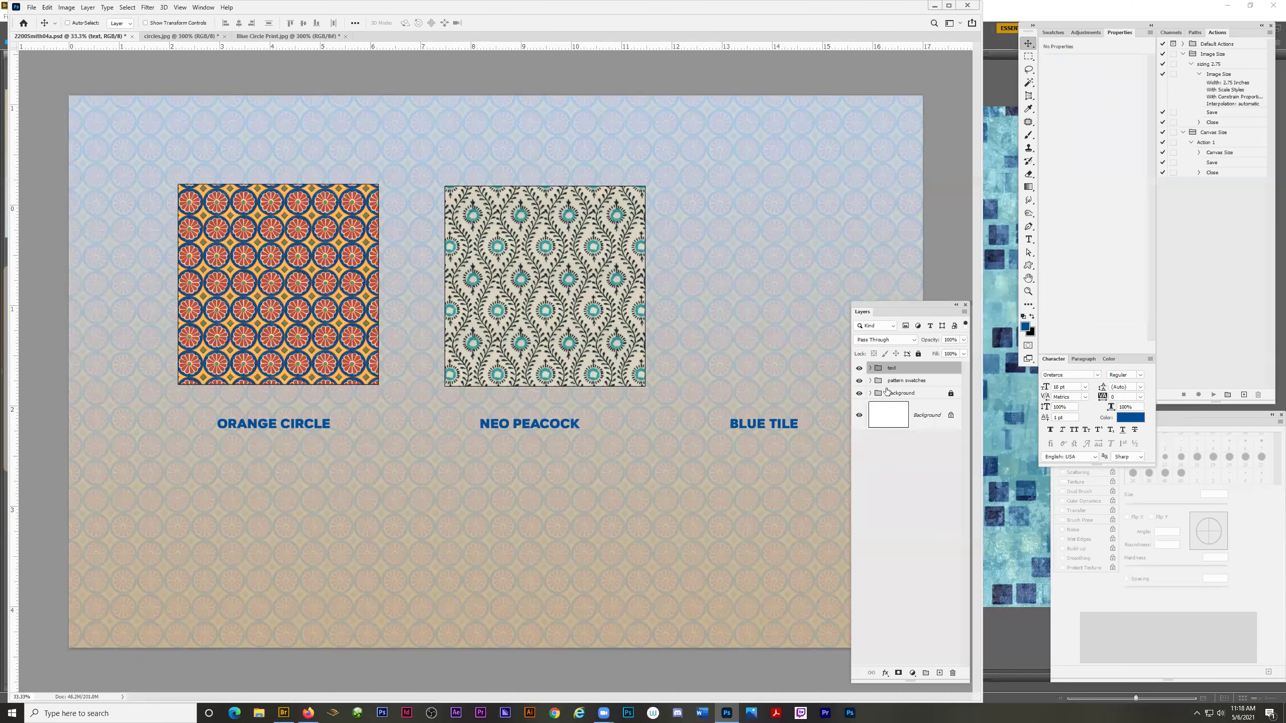
Try to align the two layers in the pattern swatches group by their vertical centers, then undo it.
left_click(870, 381)
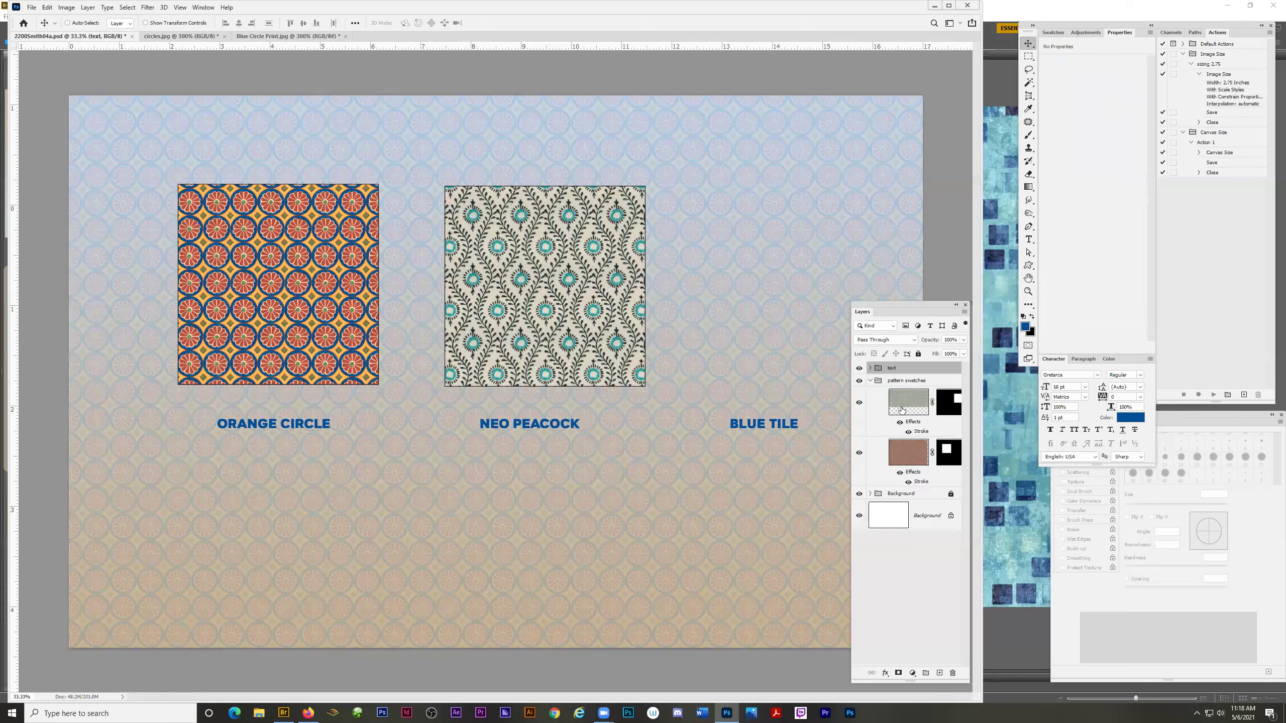
left_click(902, 410)
left_click(906, 453, "shift")
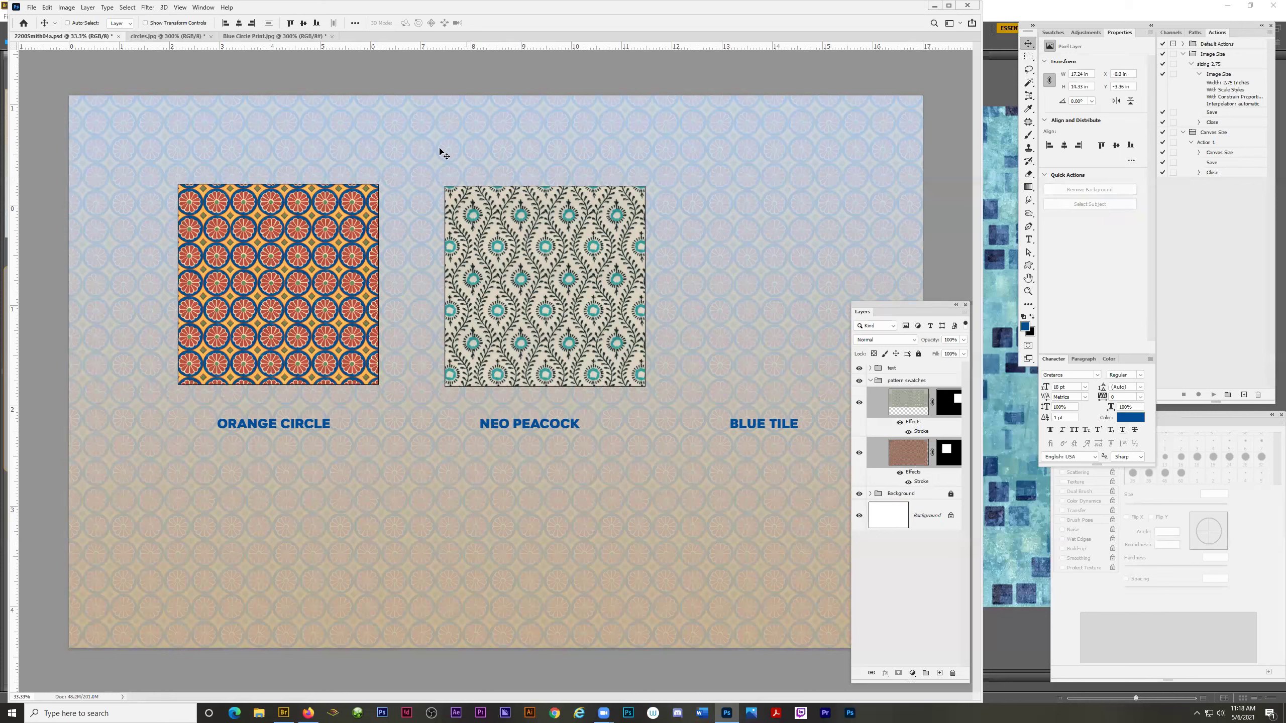
left_click(303, 23)
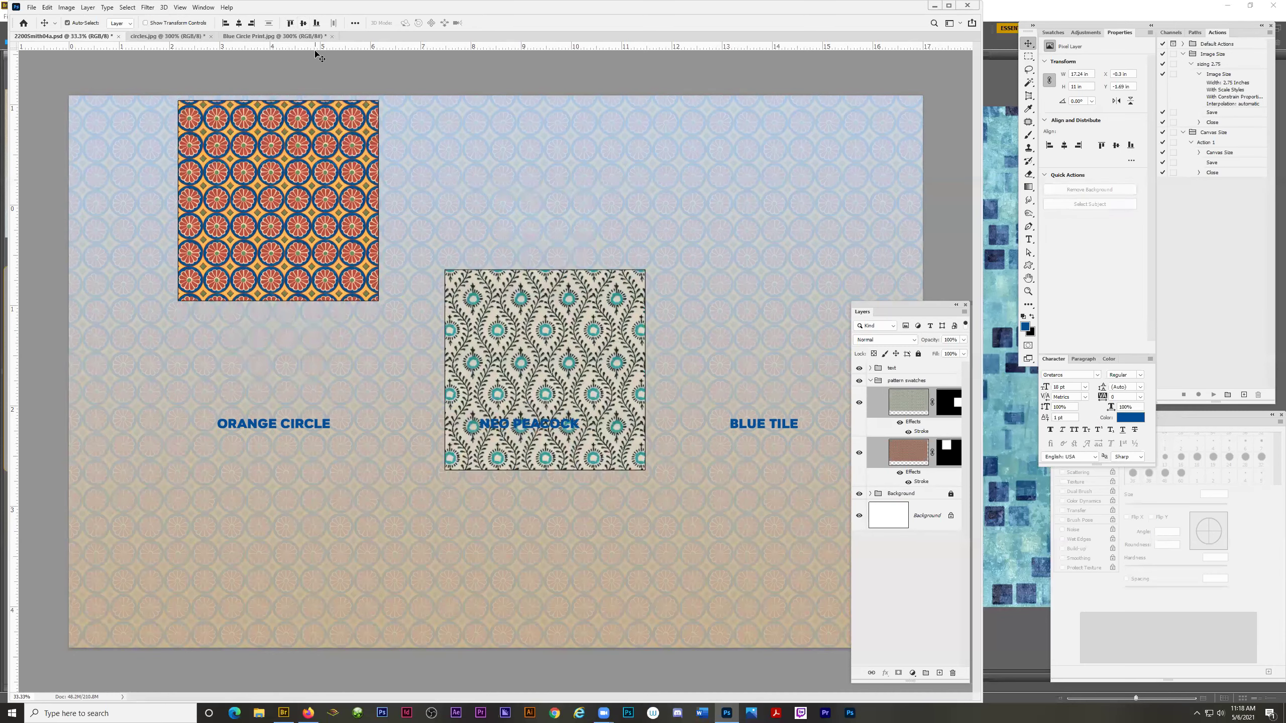
key("ctrl+z")
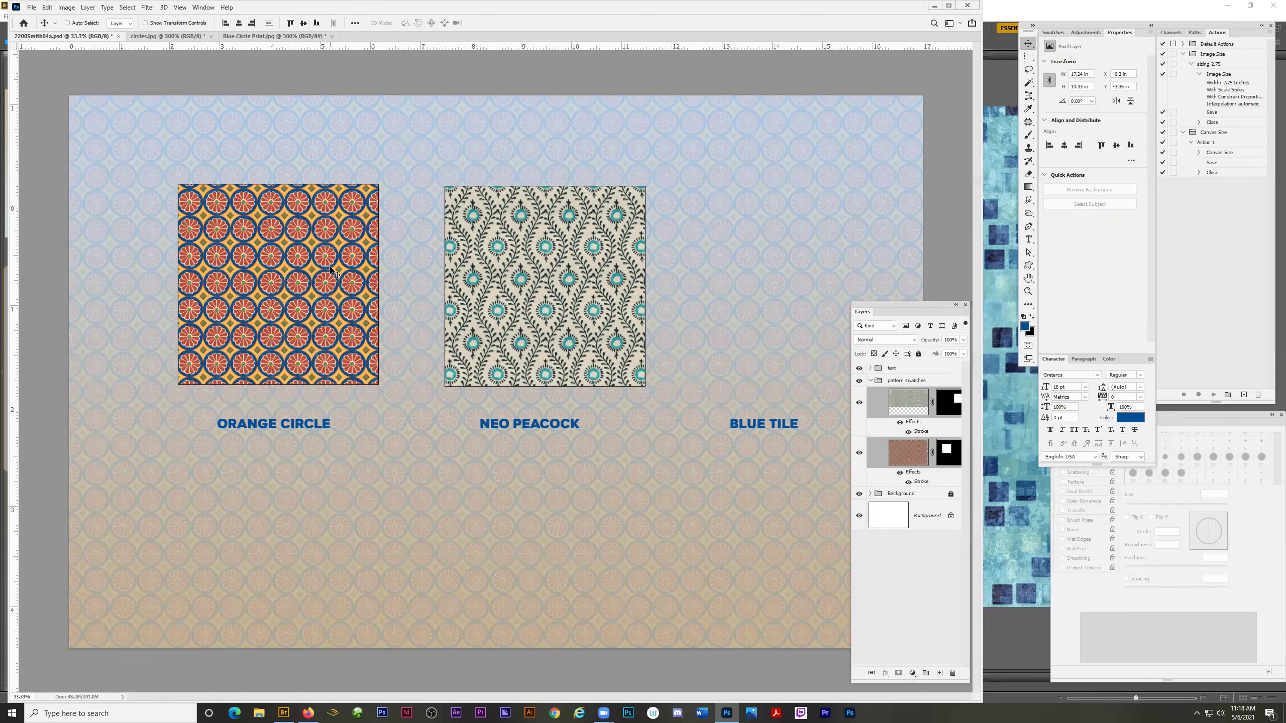
Reselect both swatch layers, retry the vertical-center alignment from the full alignment options, and undo it.
left_click_drag(907, 306, 842, 116)
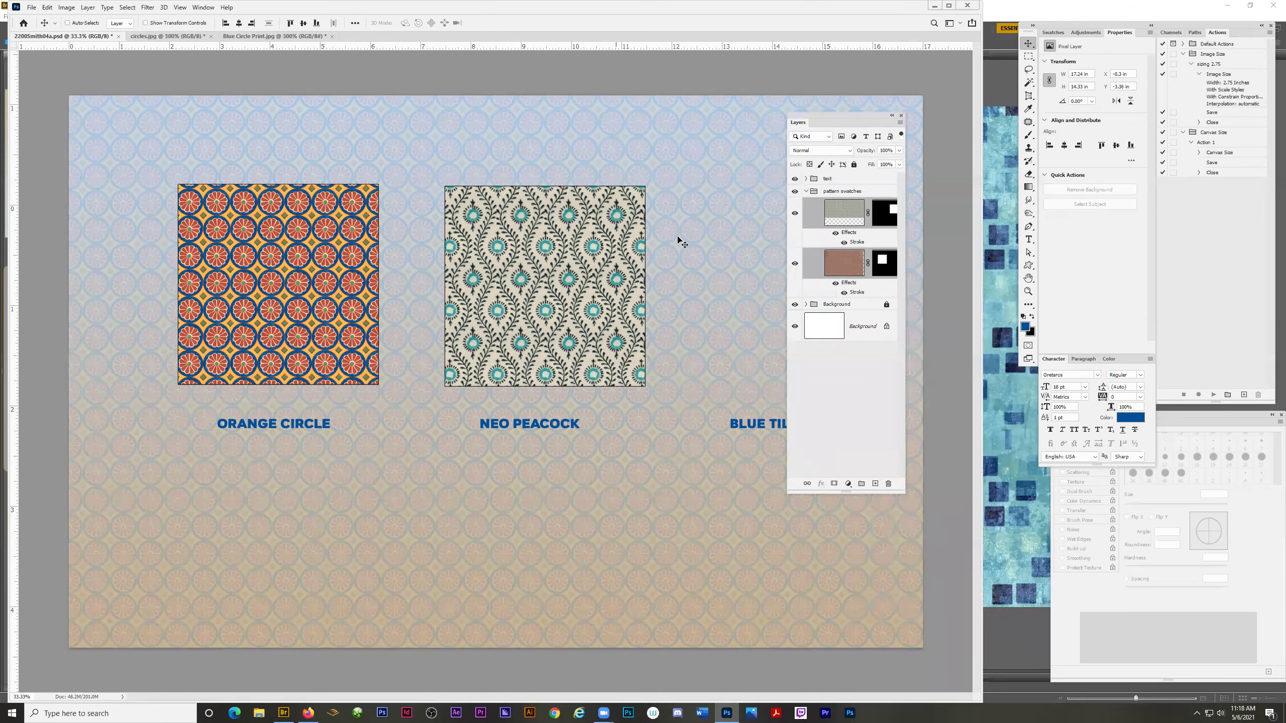
left_click(849, 404)
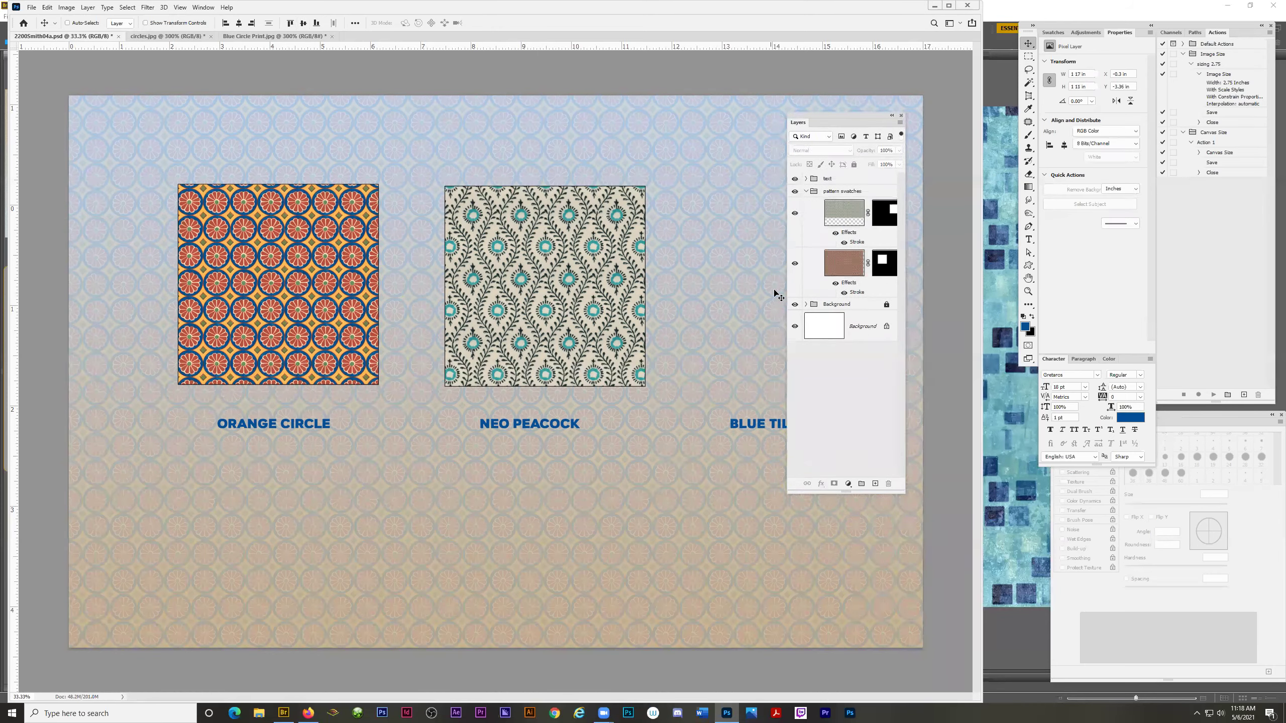
left_click(806, 179)
left_click(806, 179)
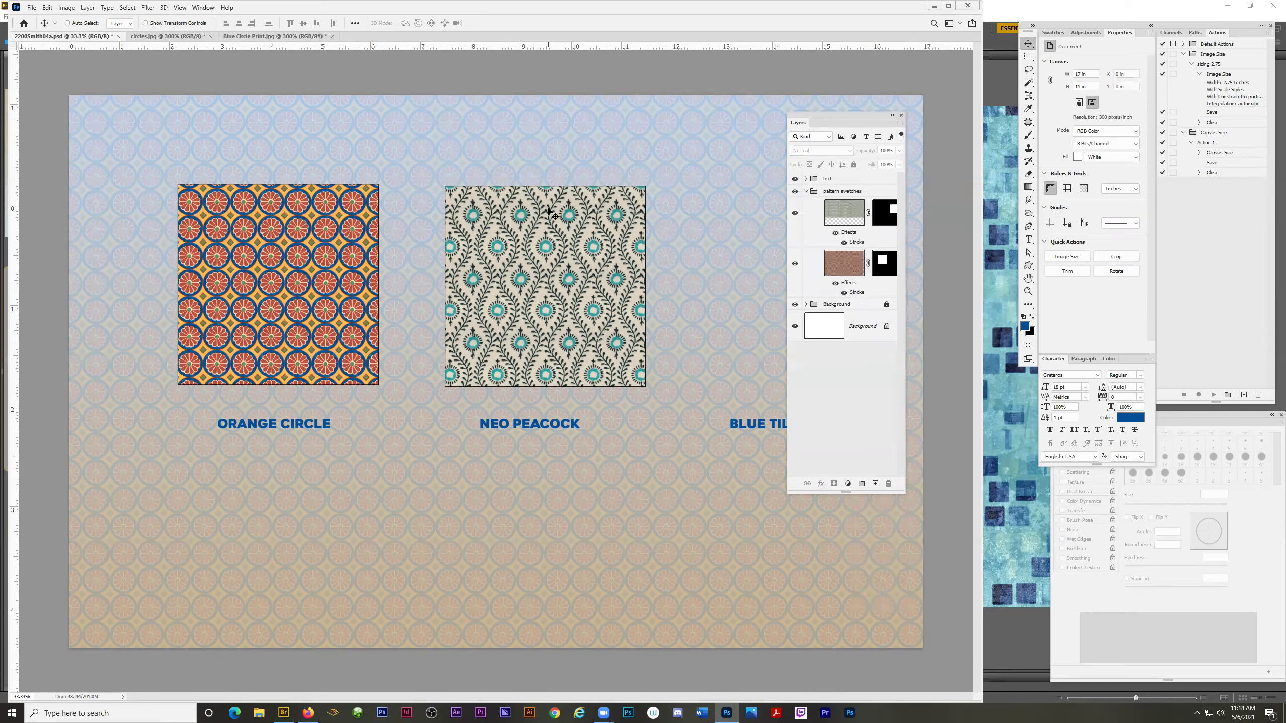
left_click(838, 223)
left_click(843, 265, "shift")
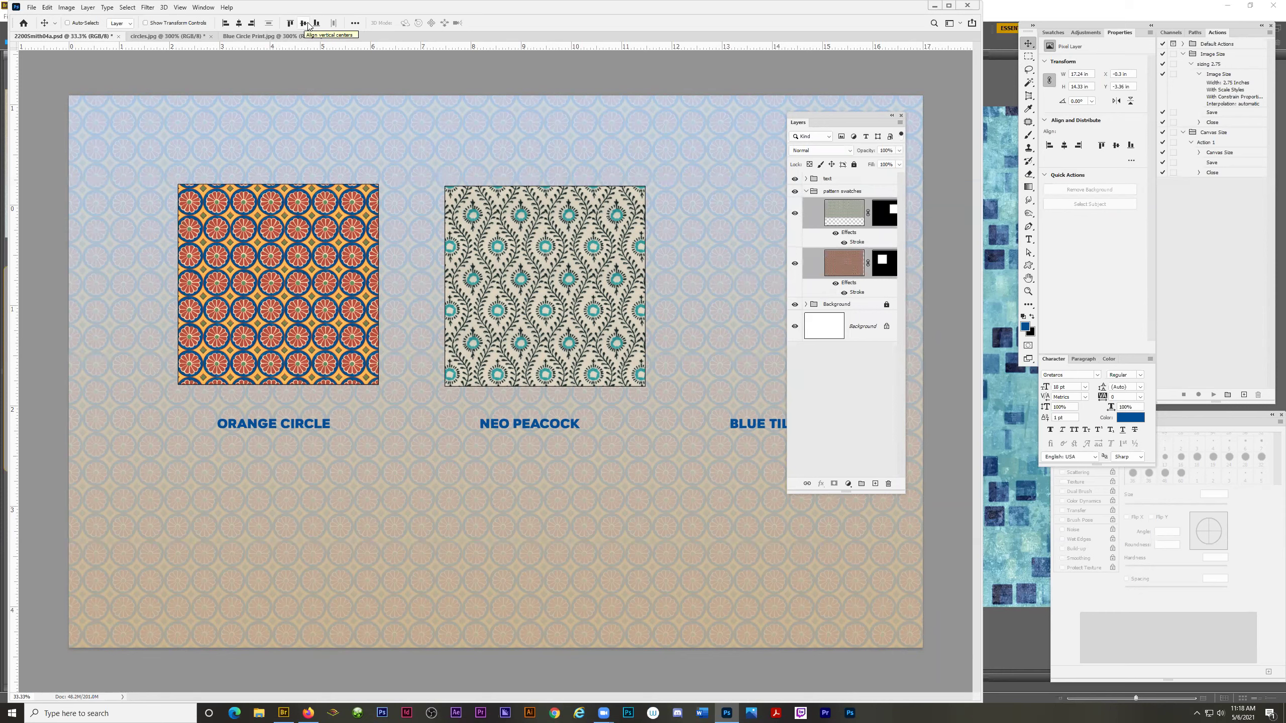
left_click(355, 23)
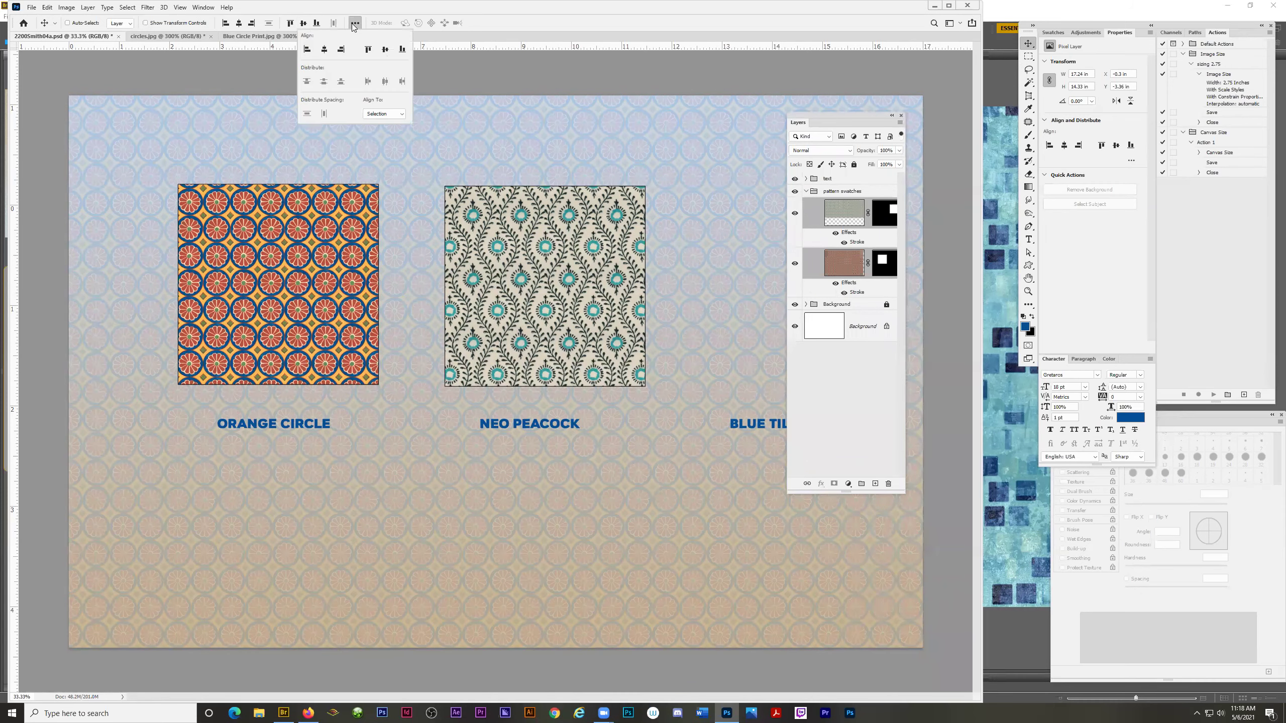
left_click(385, 51)
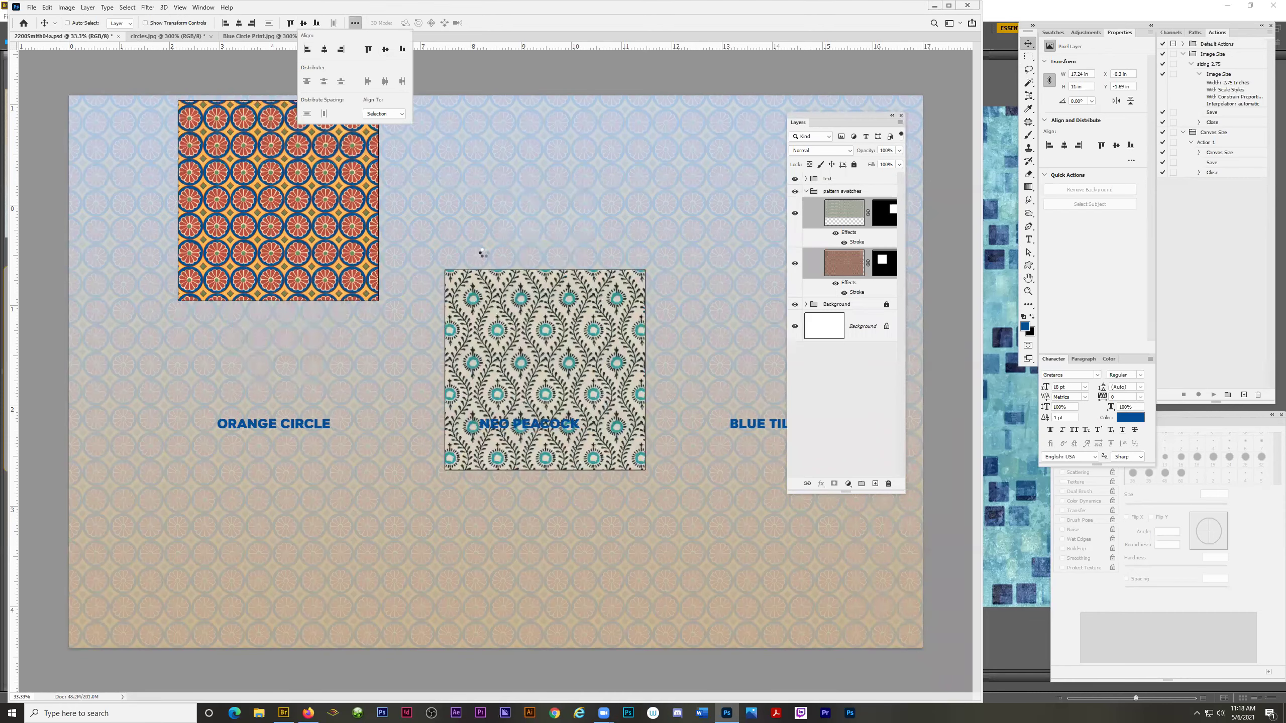
key("ctrl+z")
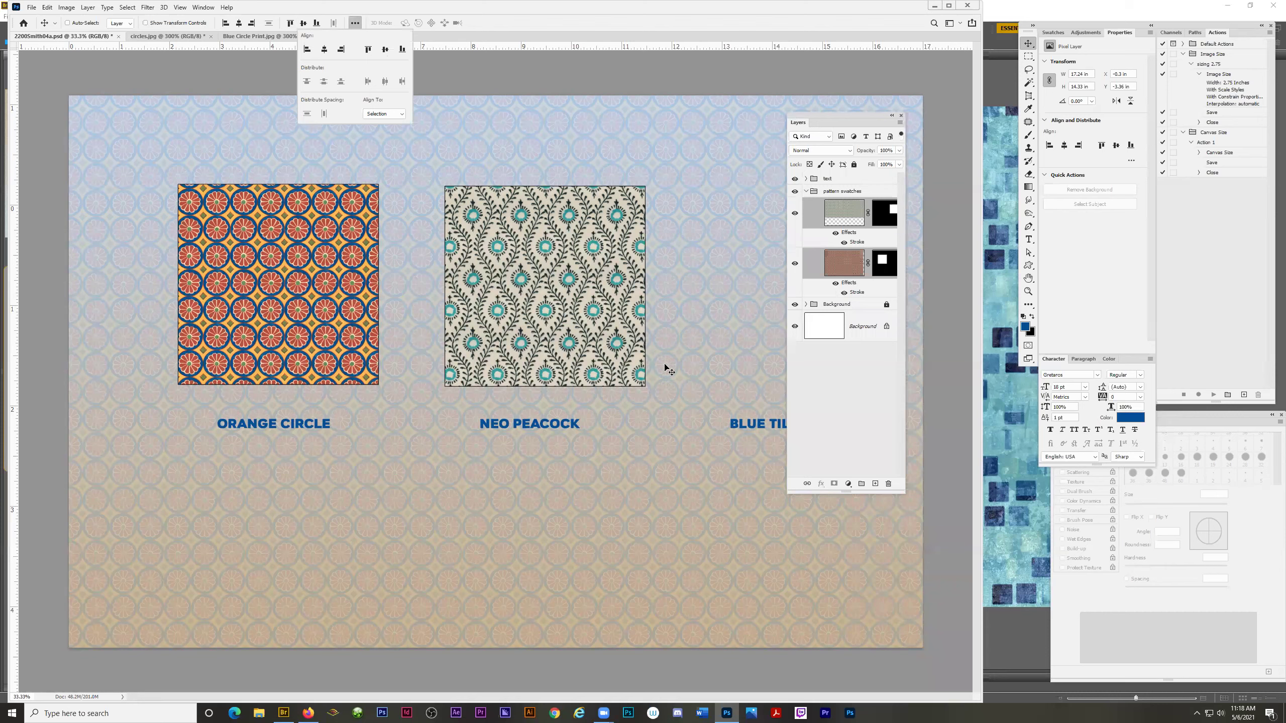
left_click(640, 27)
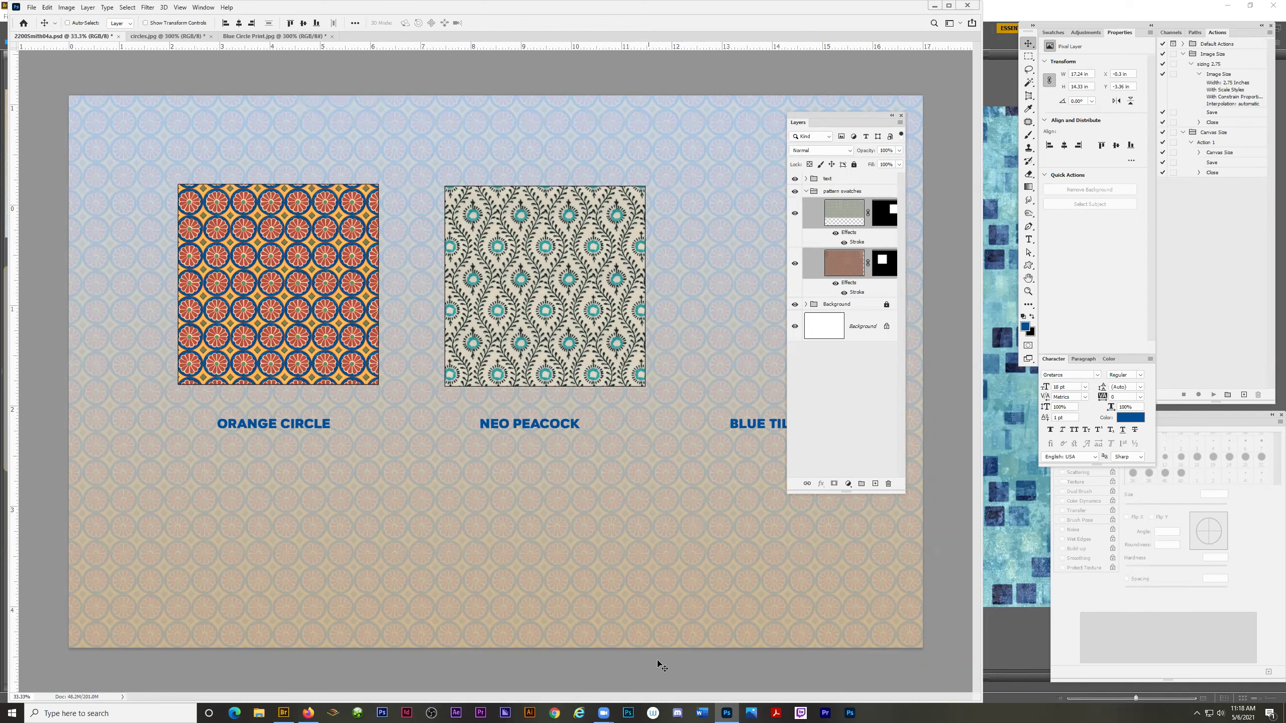
Move only the peacock swatch slightly to line up with the orange swatch by eye, and collapse the pattern swatches group.
left_click(862, 417)
left_click(522, 269)
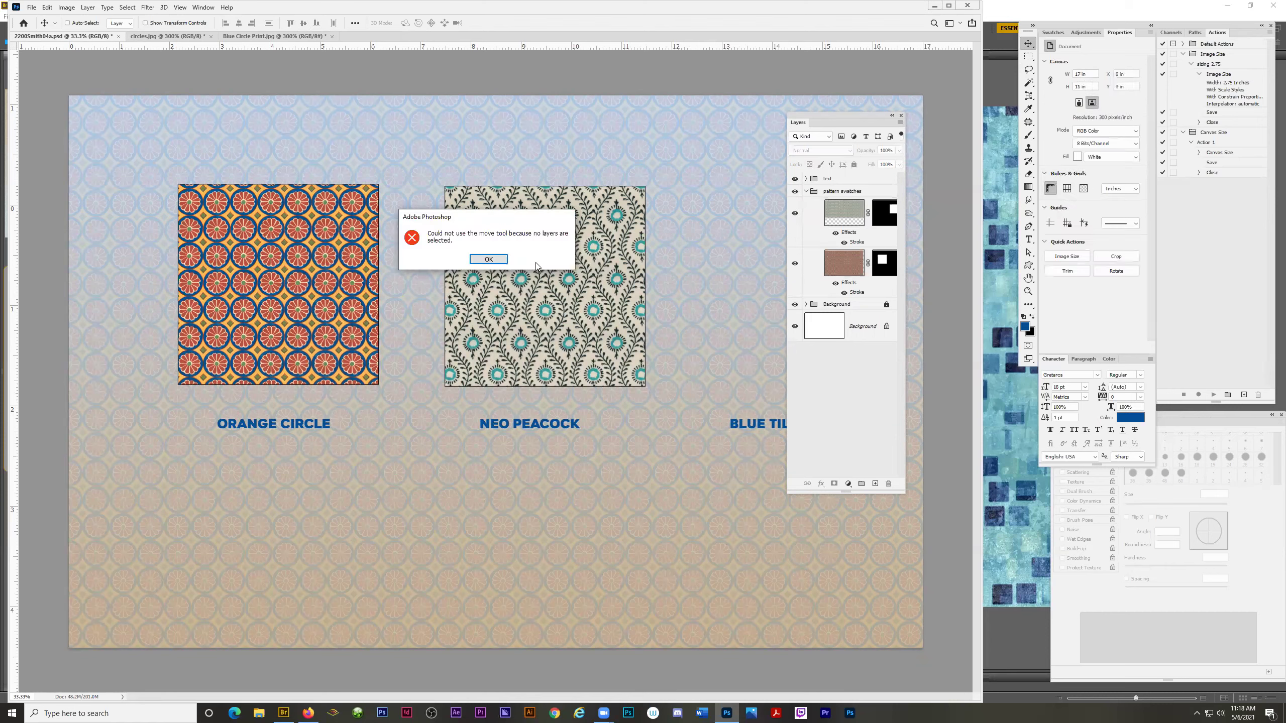
left_click(489, 257)
left_click(840, 217)
left_click_drag(576, 287, 566, 284)
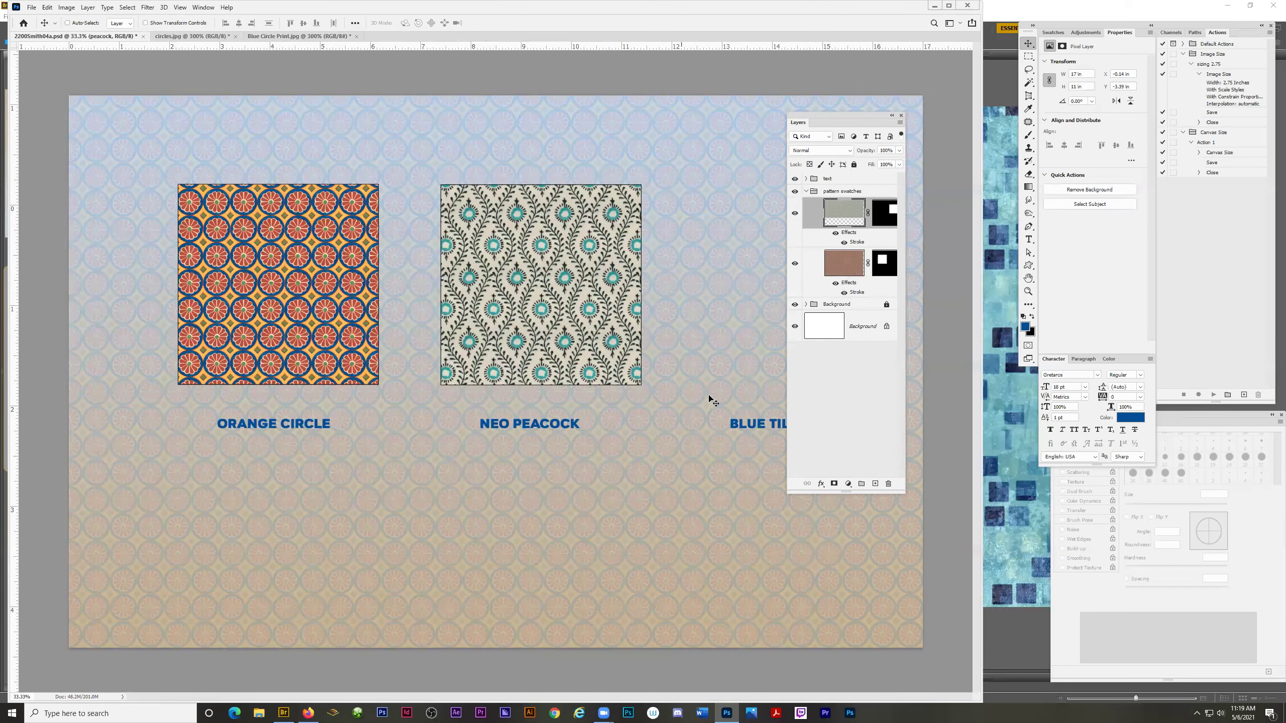
left_click(807, 190)
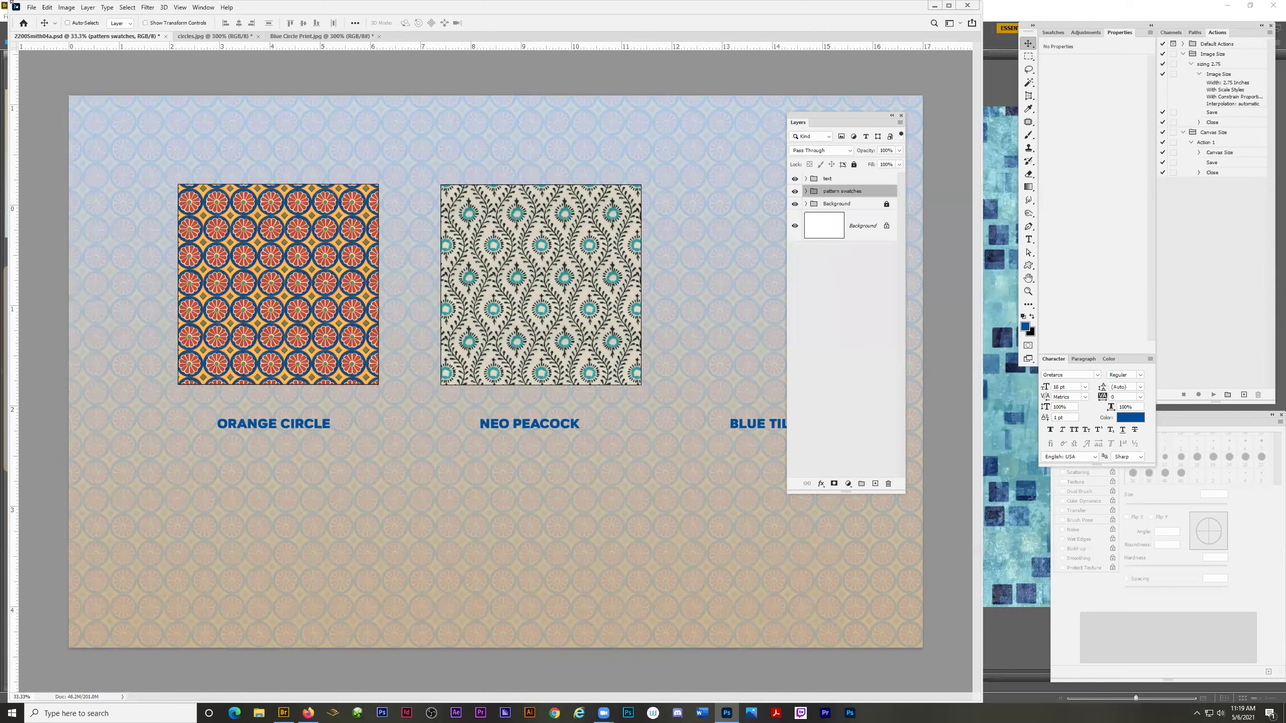
Save the presentation board document.
left_click(31, 7)
left_click(43, 119)
Open the image size settings, try a resolution of 150 pixels/inch, and revert the value.
left_click(47, 8)
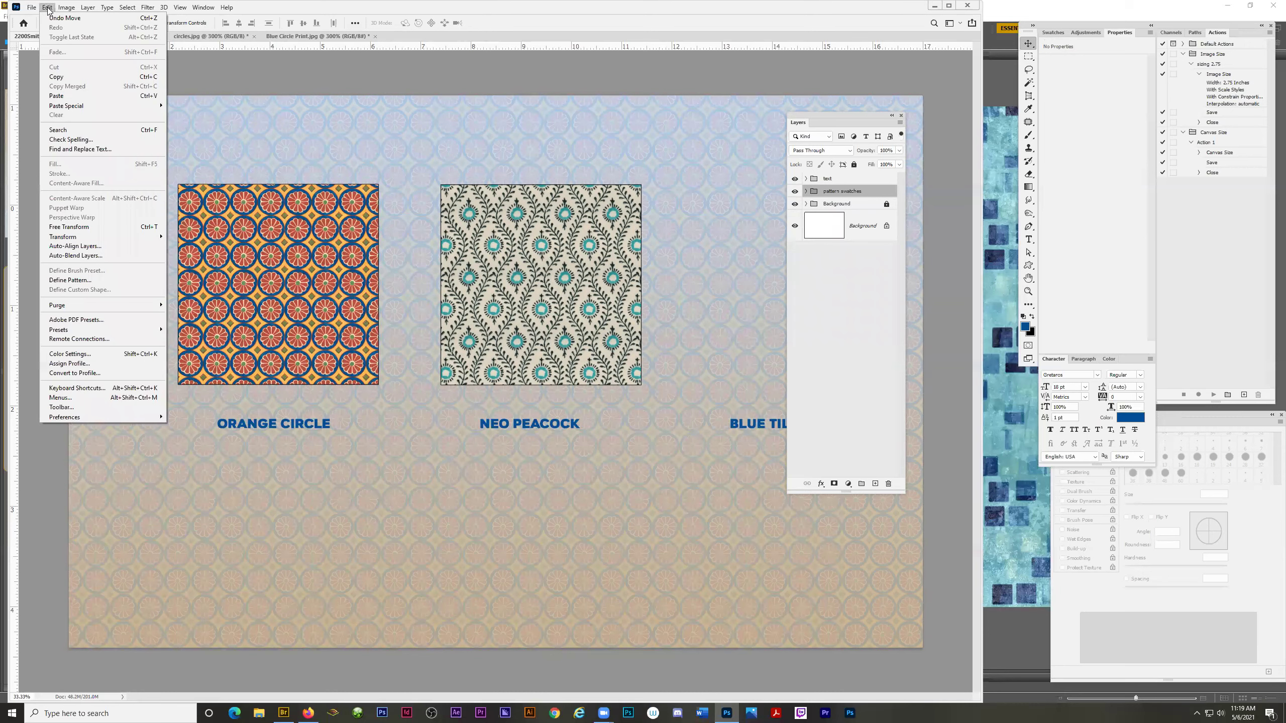
mouse_move(66, 7)
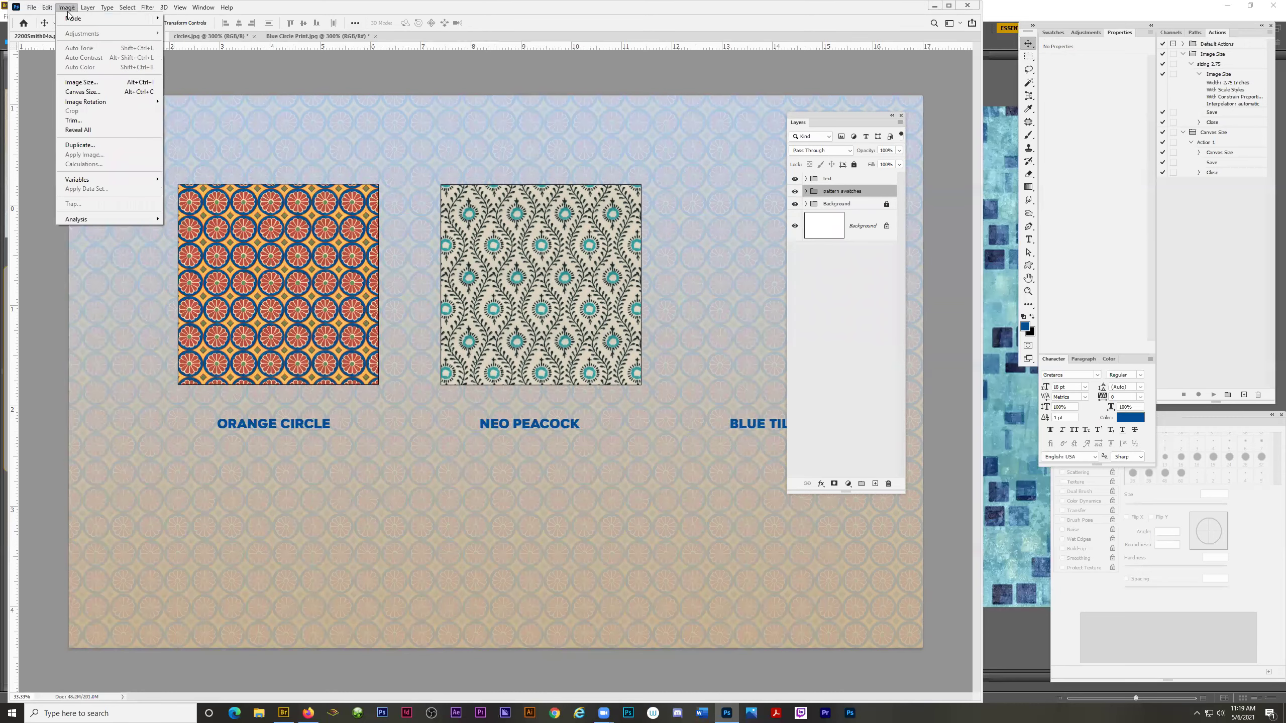
left_click(77, 82)
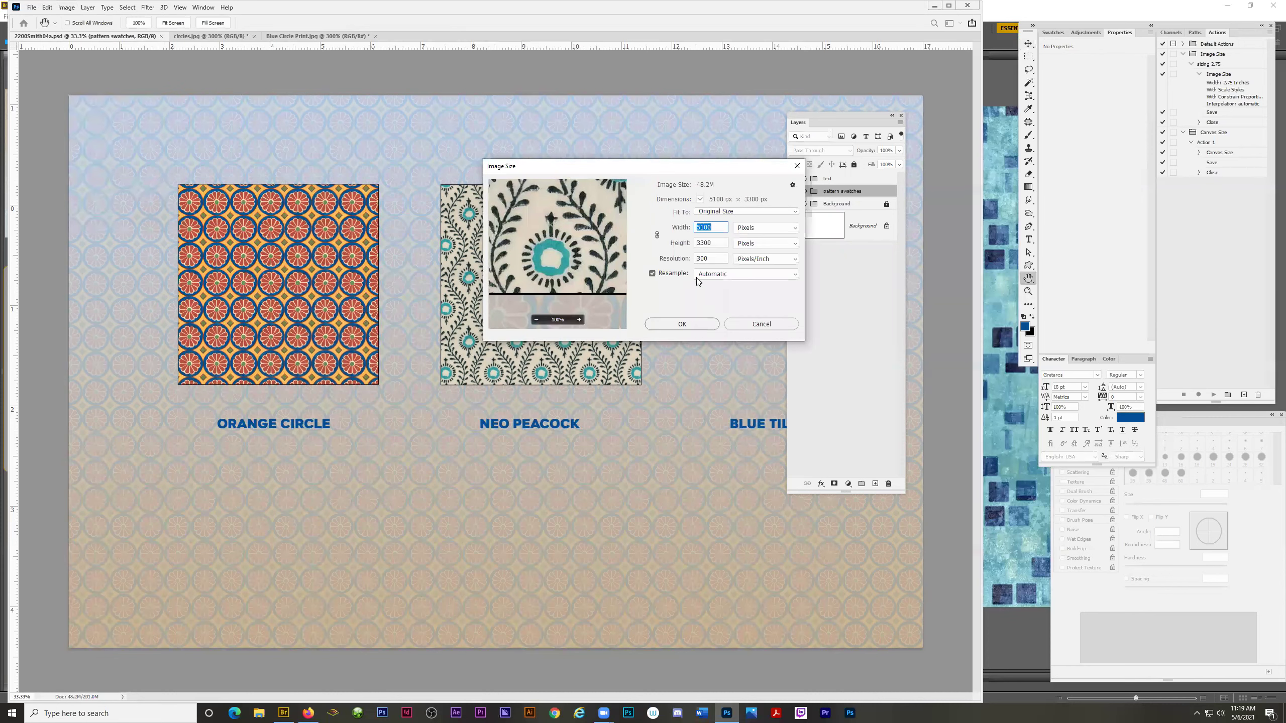
double_click(710, 258)
type("150")
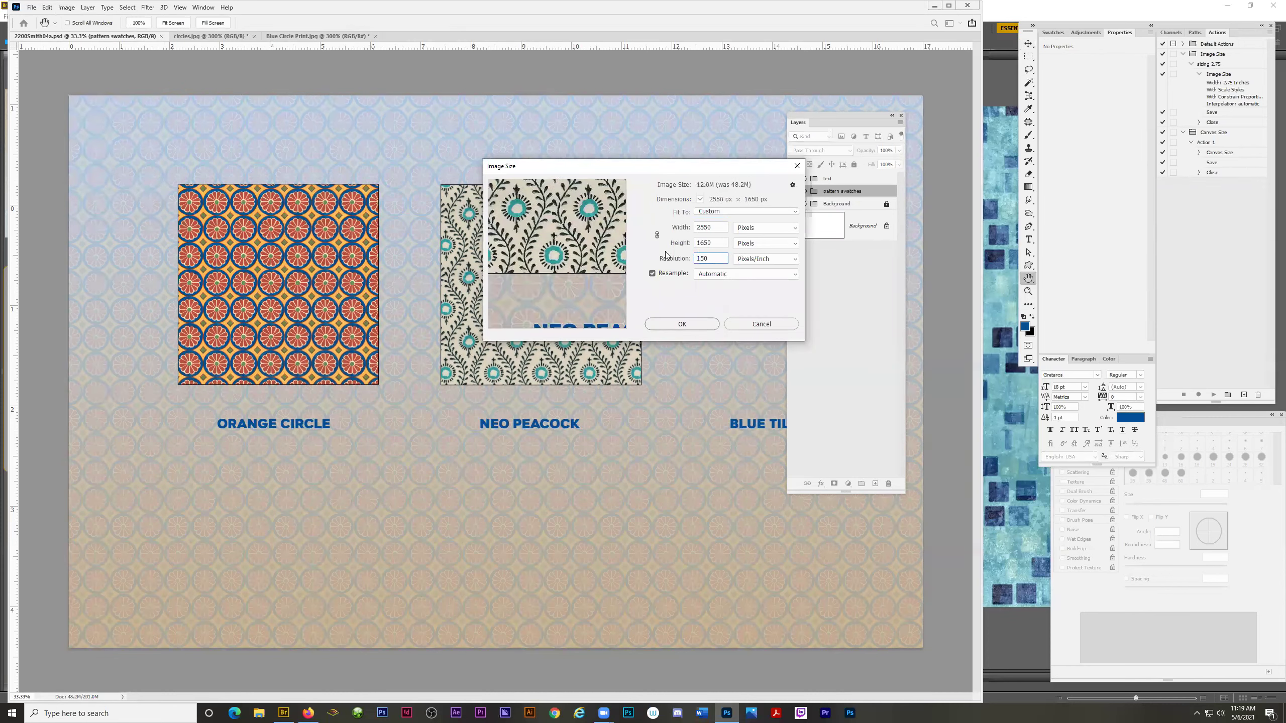
key("ctrl+z")
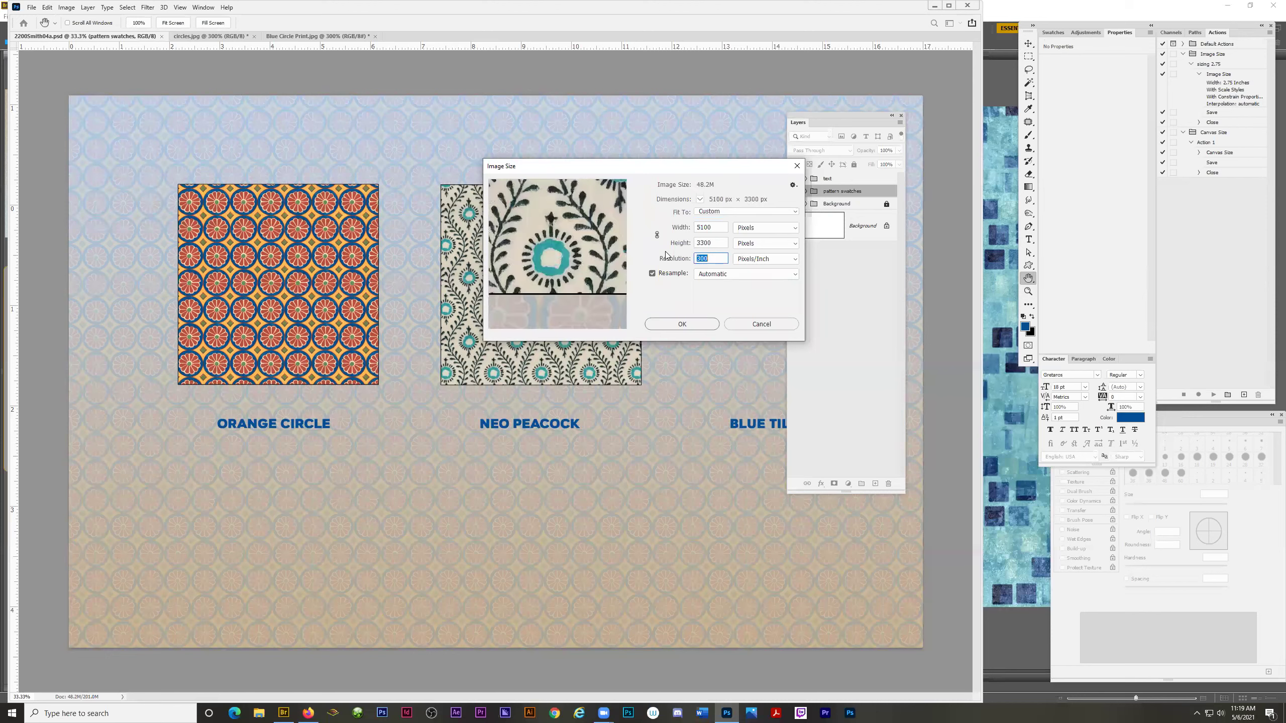
Resample the board to 150 pixels/inch with width and height linked, keeping it 17 by 11 inches.
left_click(657, 235)
left_click(653, 274)
double_click(699, 258)
type("1")
key("ctrl+z")
left_click(652, 273)
type("1")
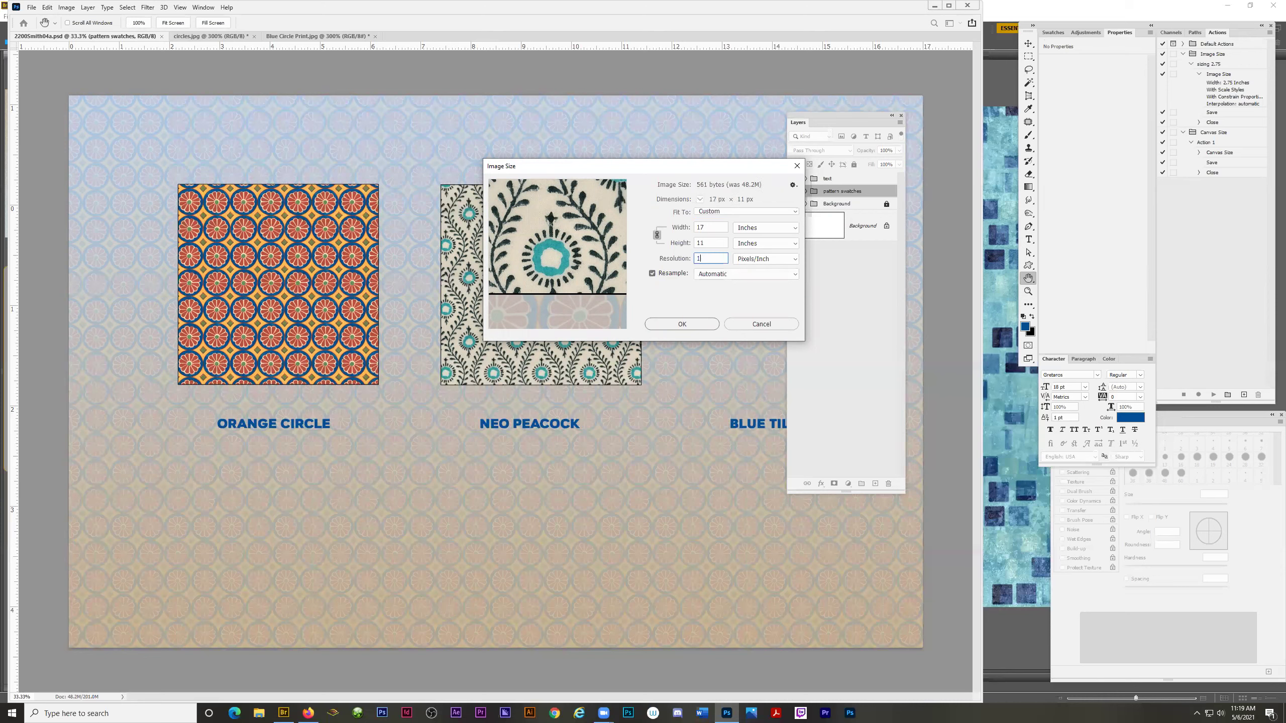
type("50")
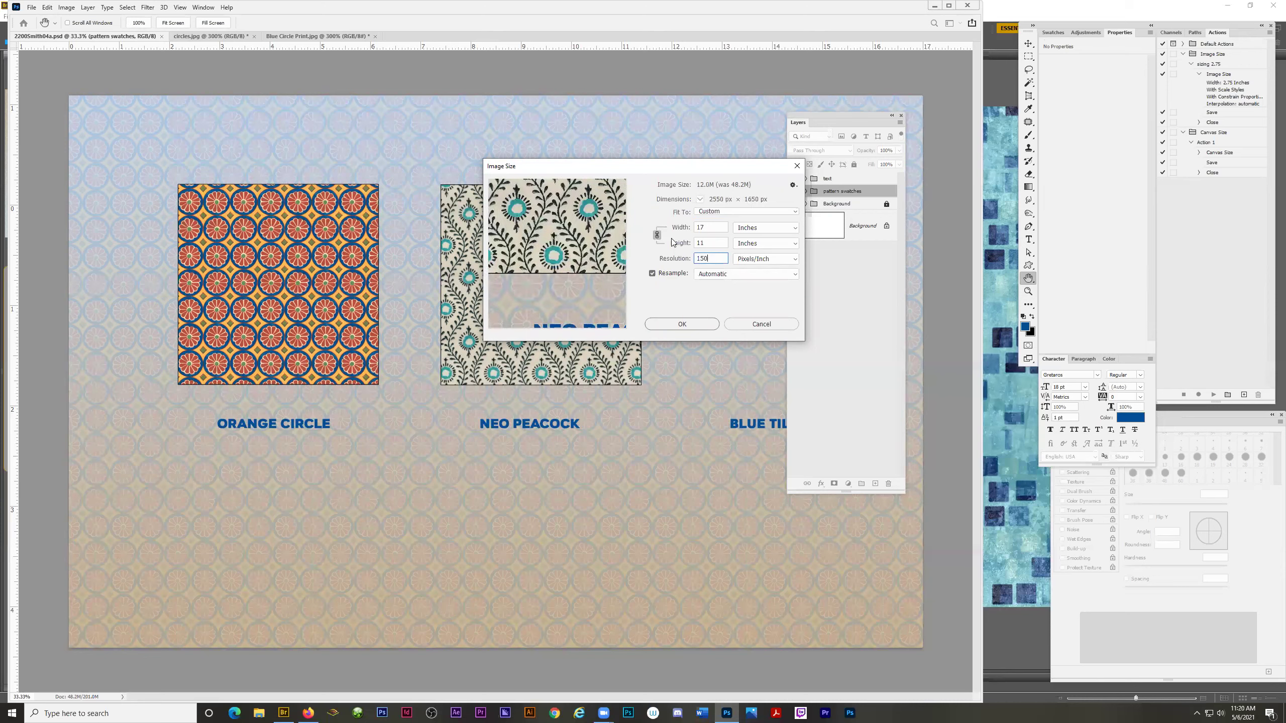
left_click(667, 324)
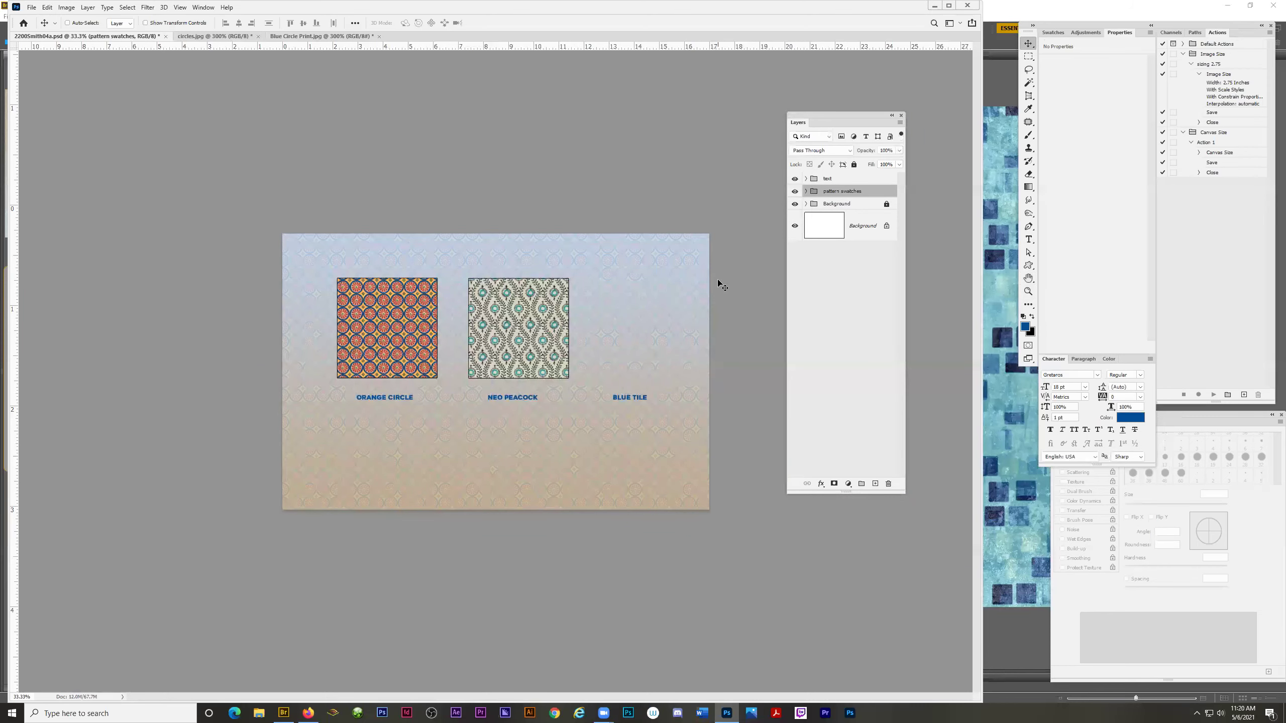
Save a copy of the board as a Photoshop PDF in the a04 folder with the High Quality Print preset.
left_click(31, 7)
left_click(45, 129)
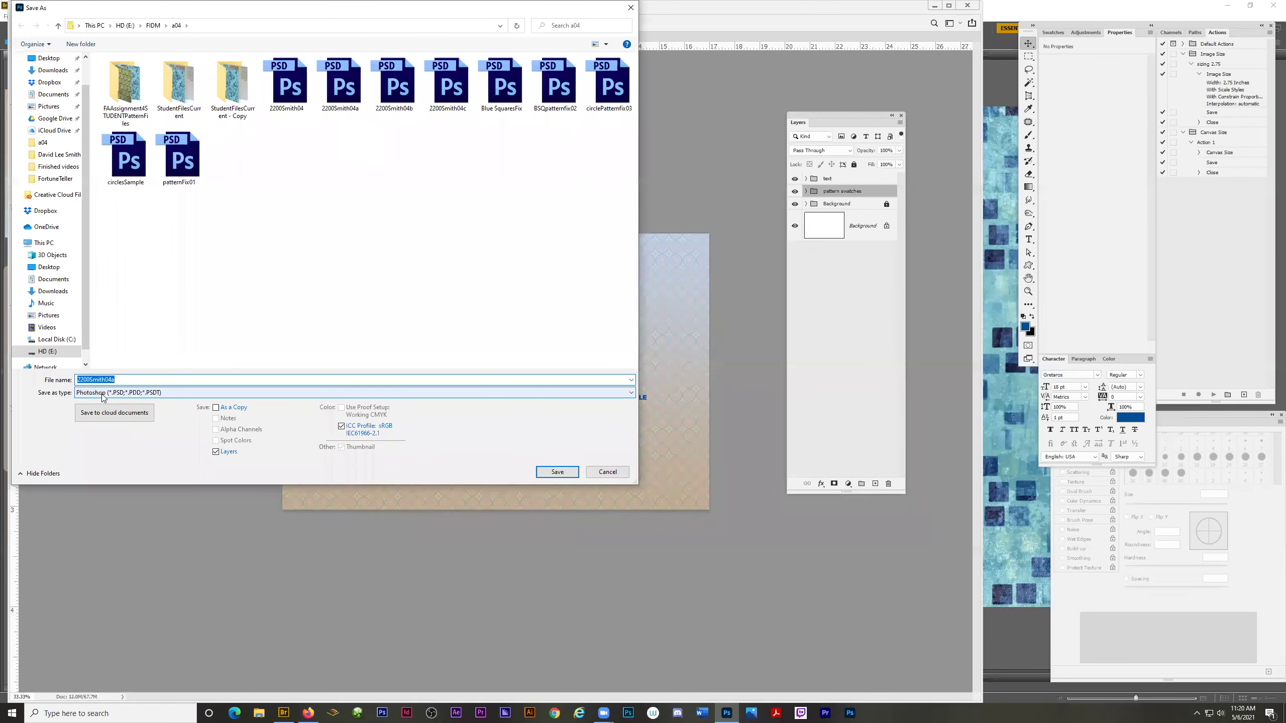
left_click(105, 394)
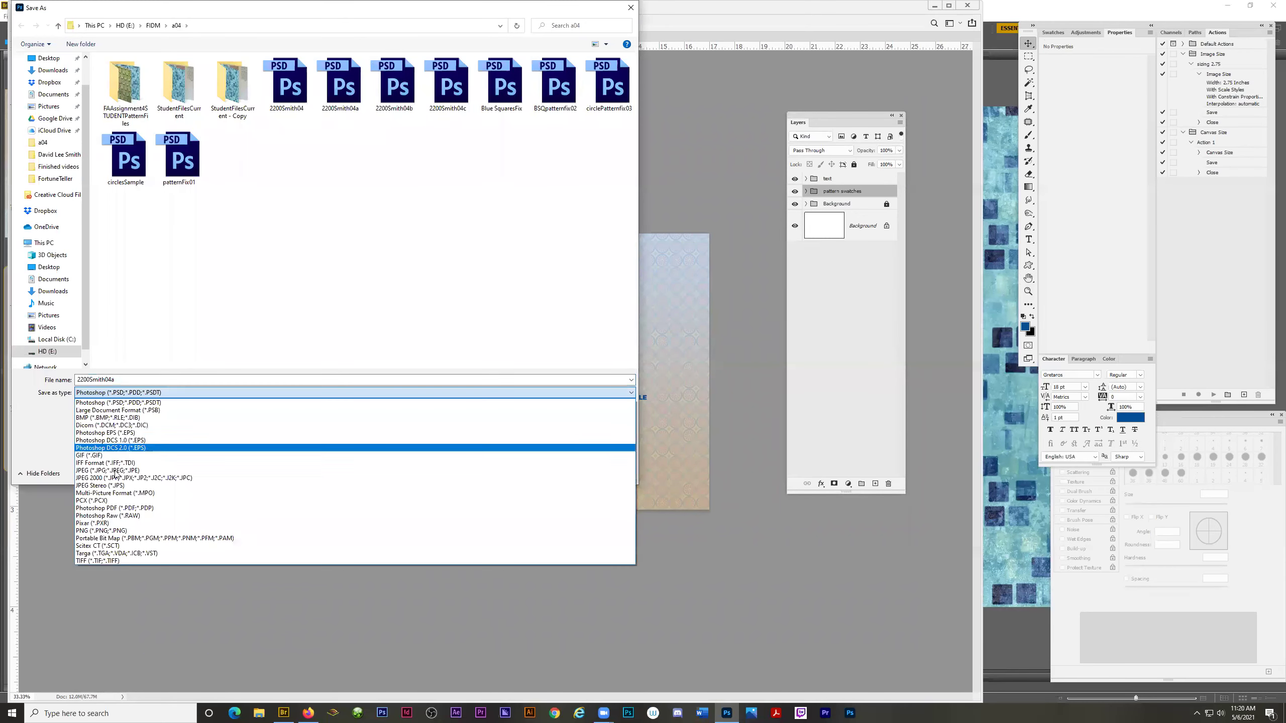
left_click(103, 508)
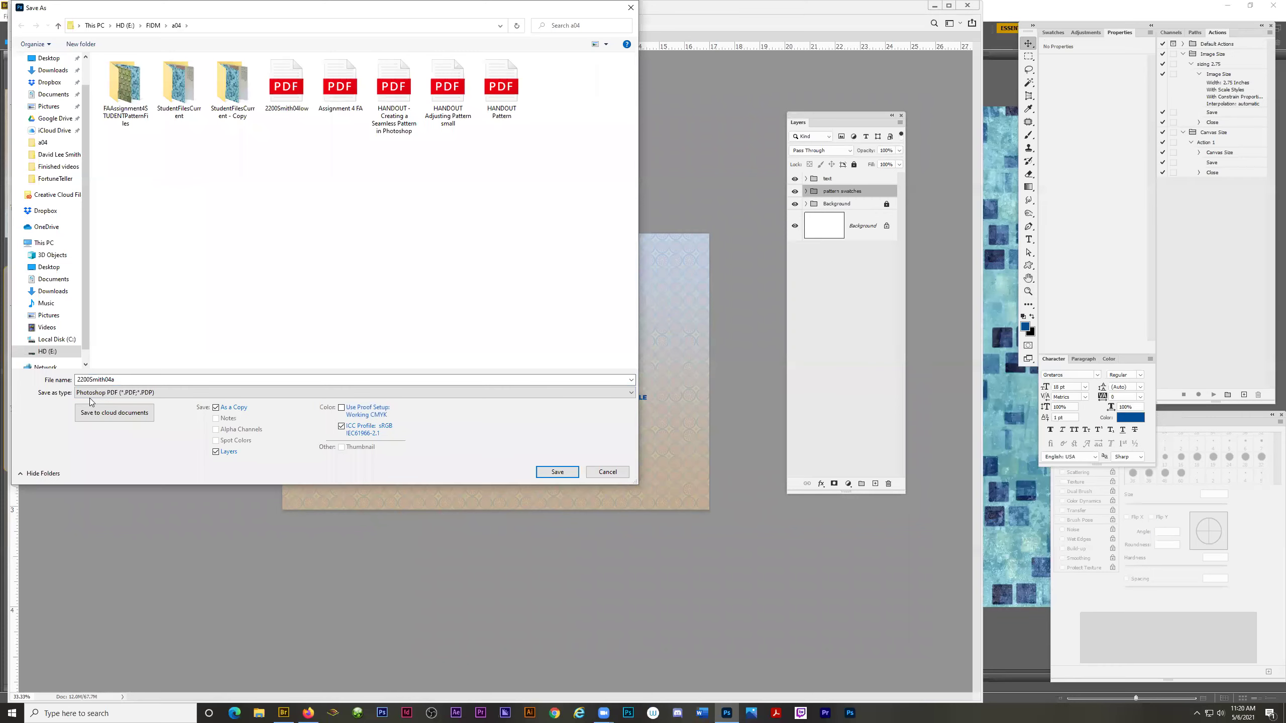
left_click(556, 472)
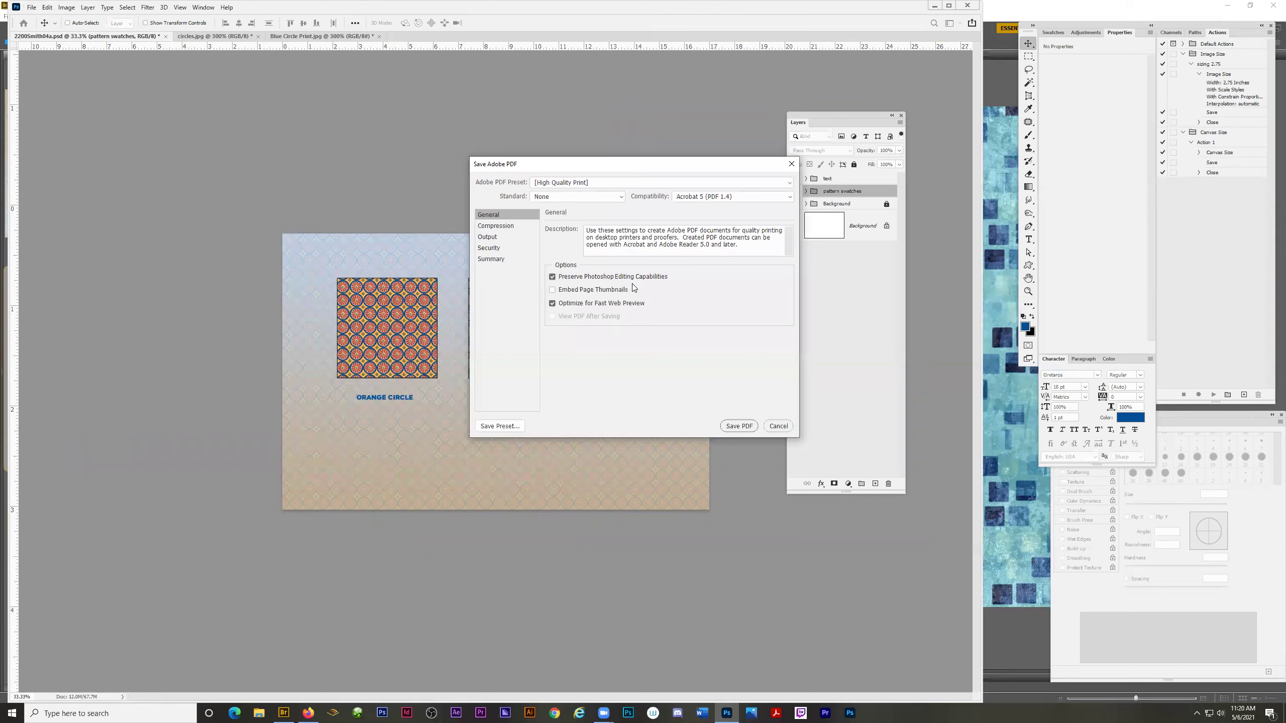
left_click(729, 427)
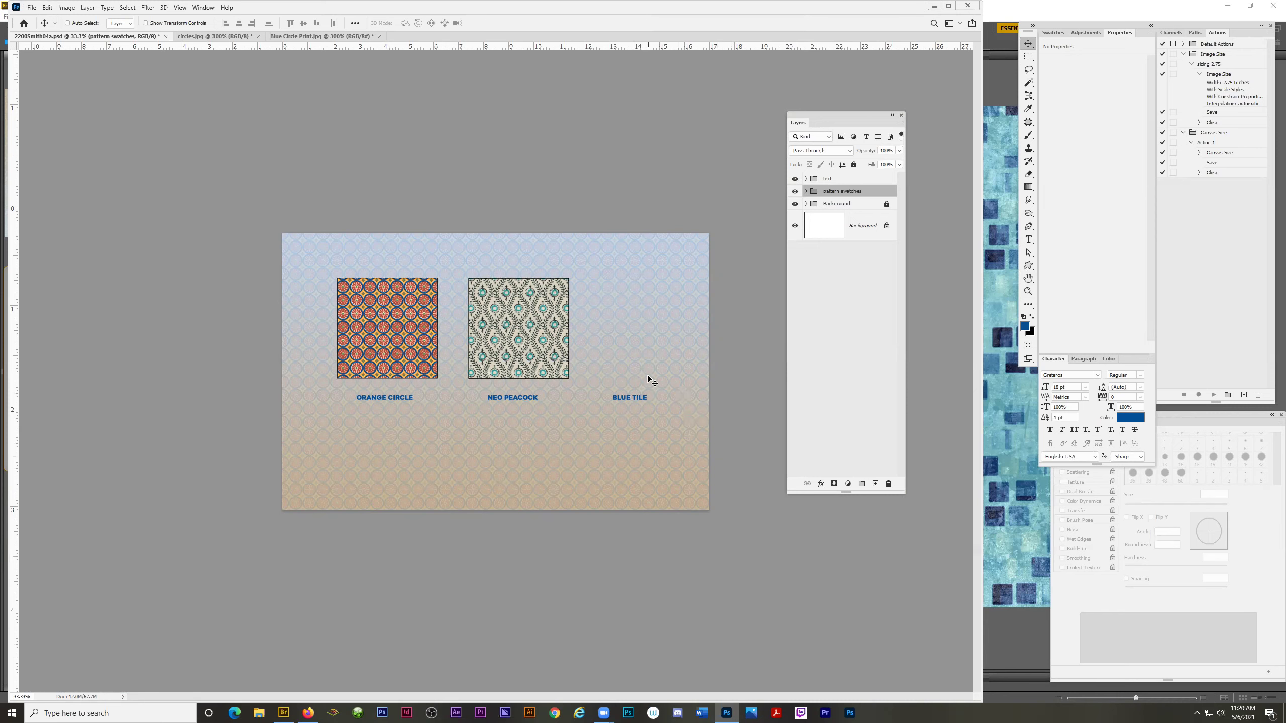
Resize the board to 11 inches wide at 150 pixels/inch, keeping proportions linked and resampling on.
left_click(48, 8)
left_click(67, 7)
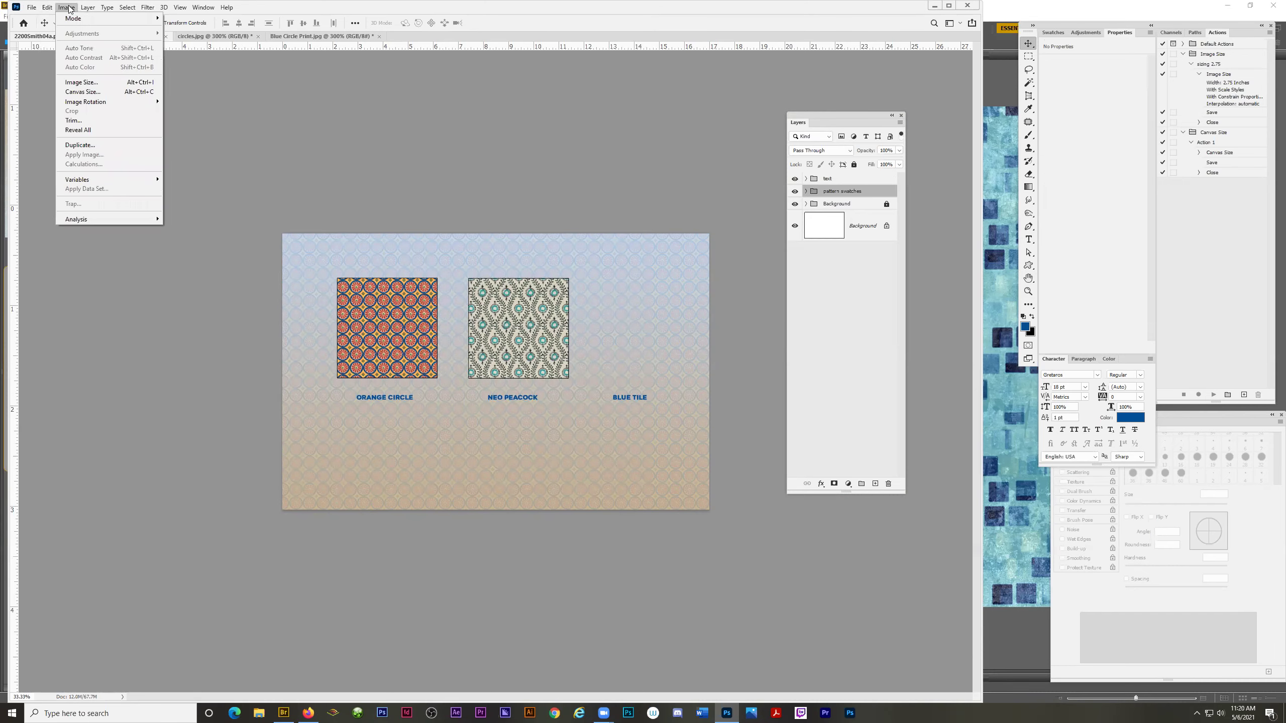
left_click(85, 83)
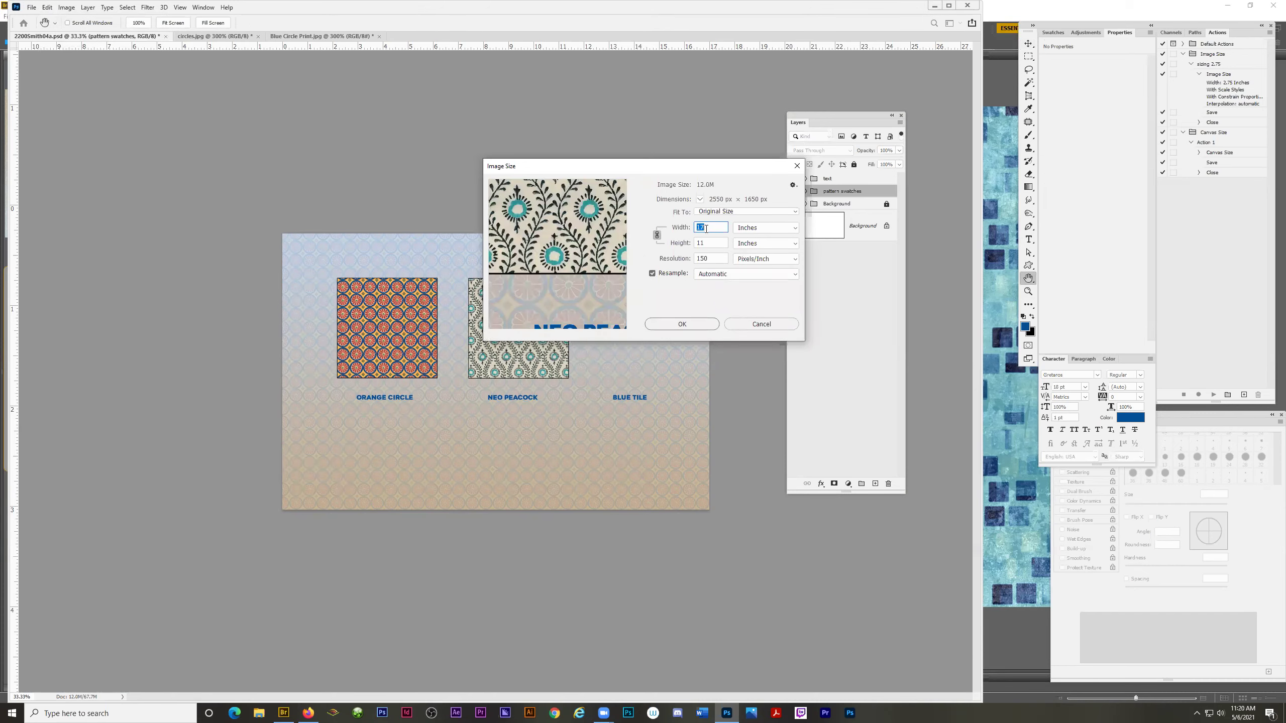
type("11")
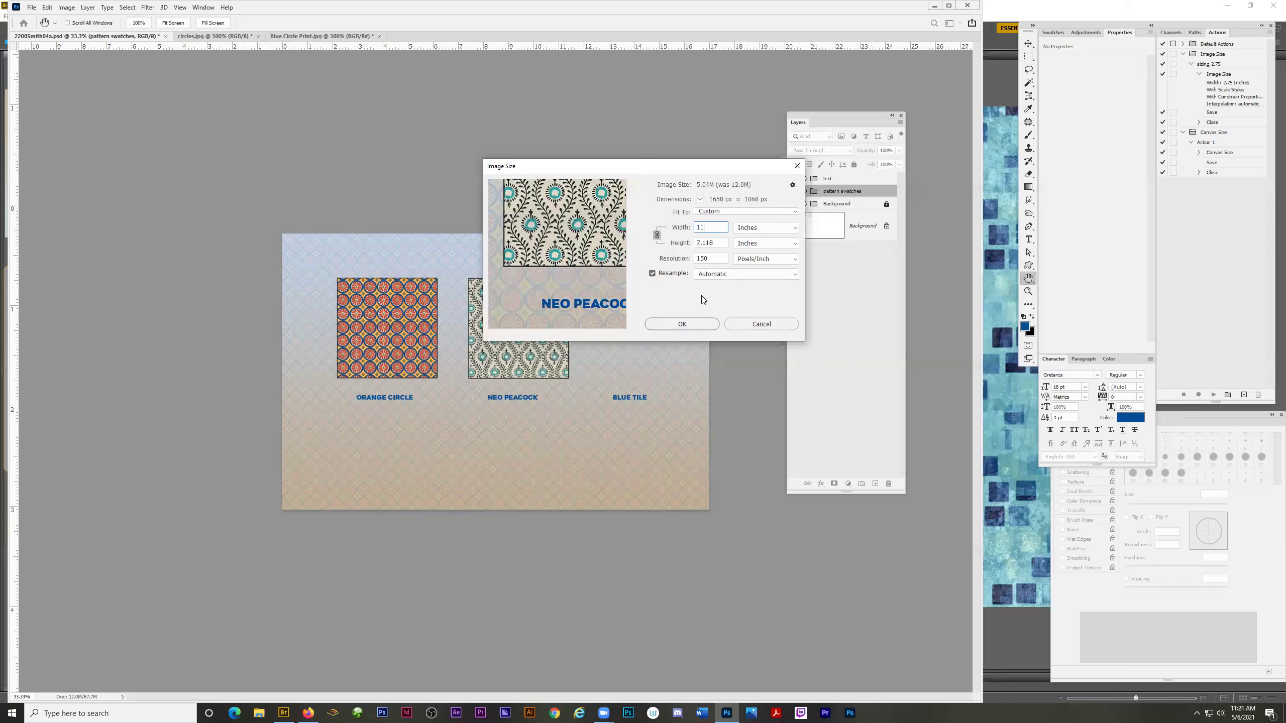
key("ctrl+z")
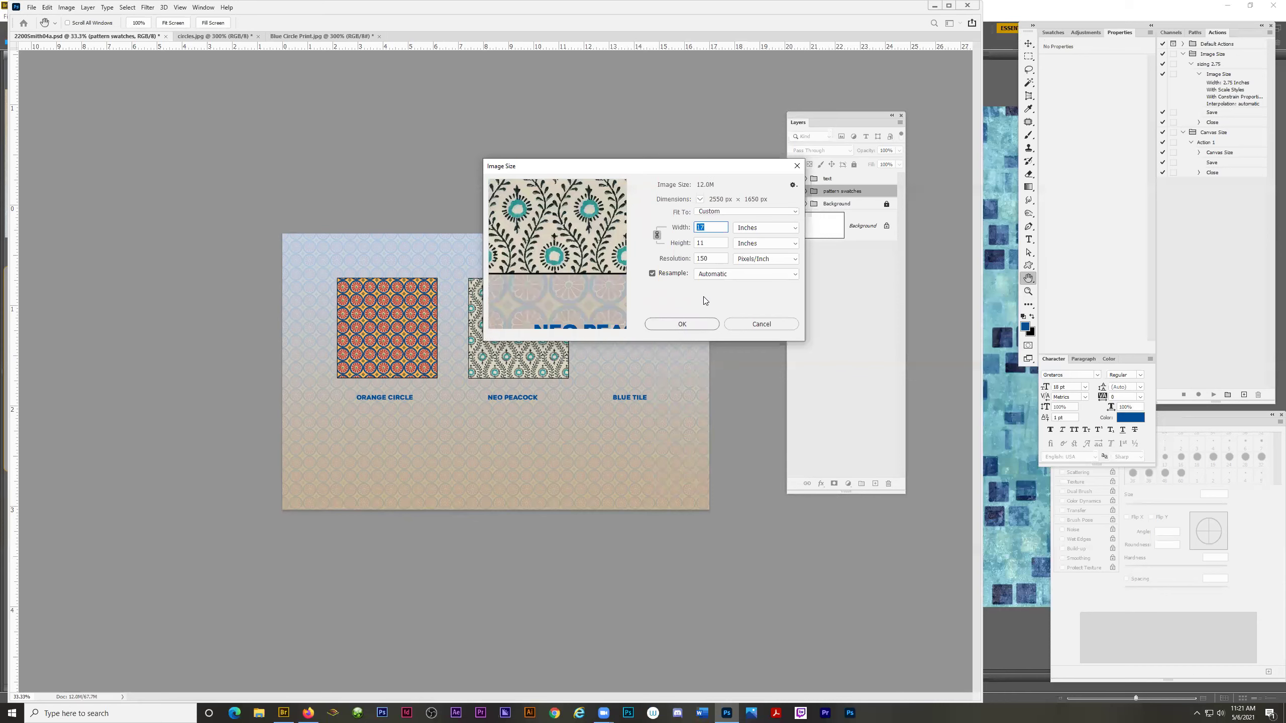
type("11")
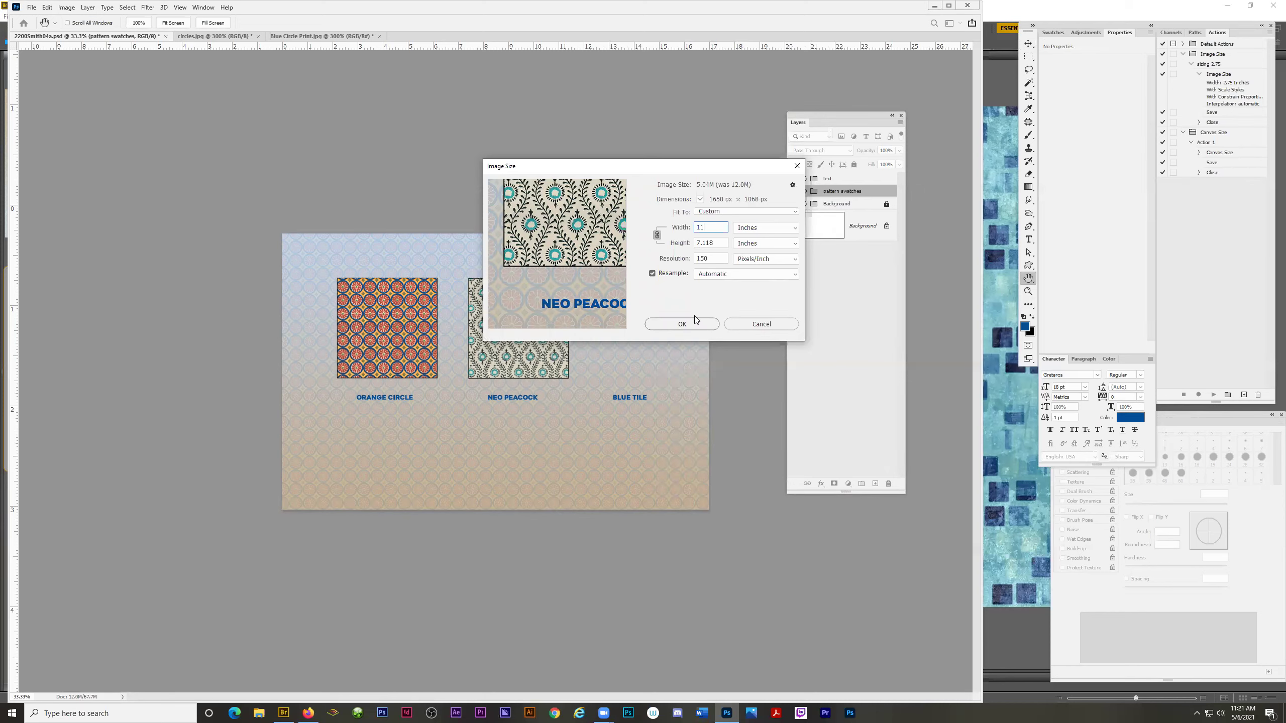
left_click(681, 324)
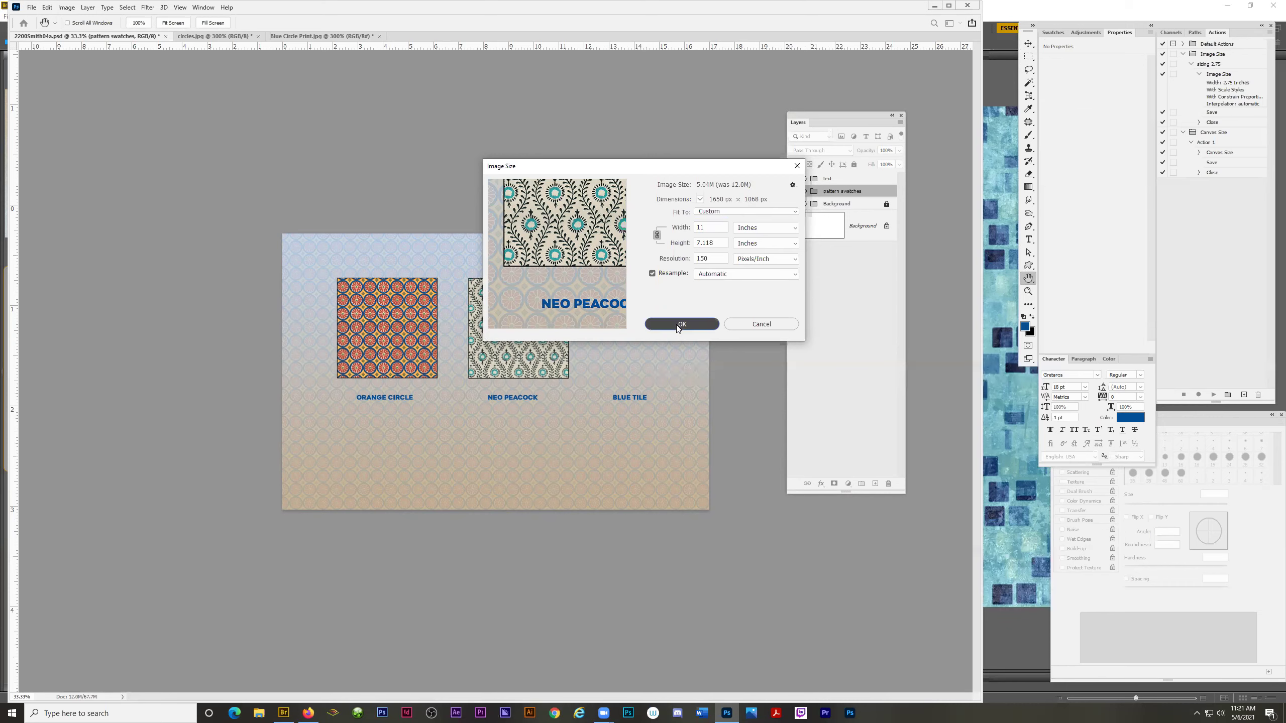